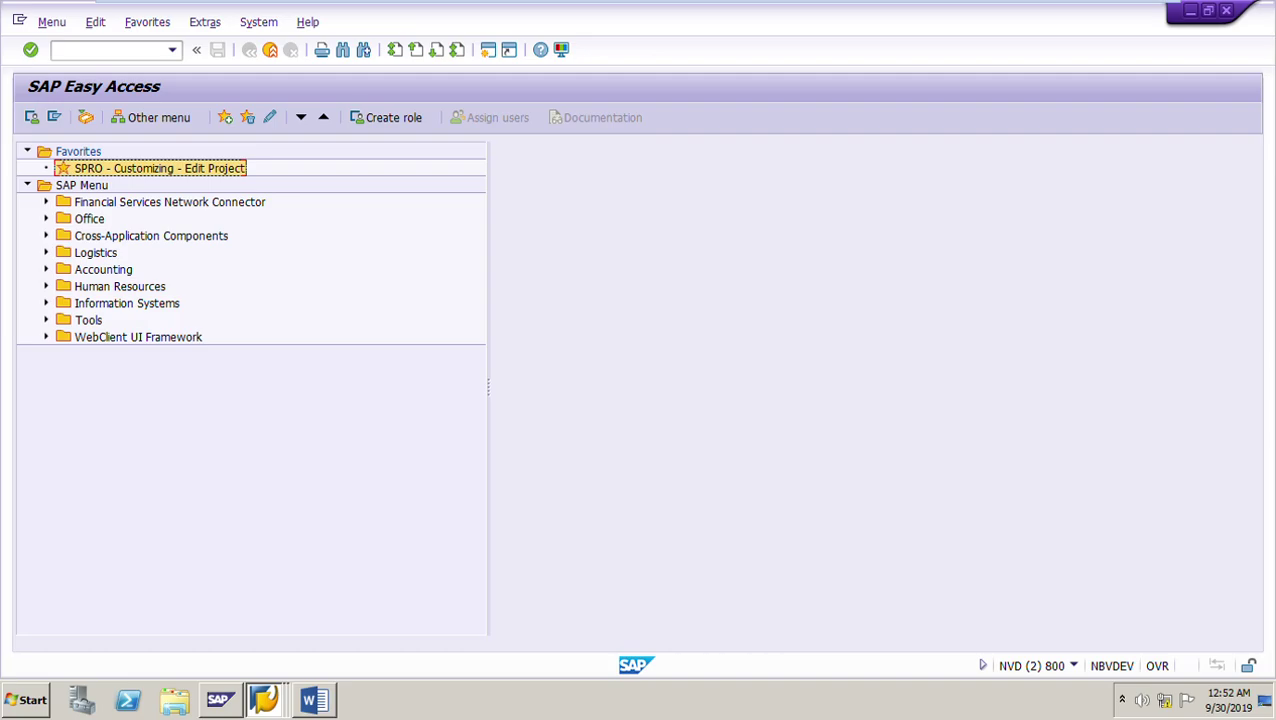
Step: Switch to the Word exercise document and review the requisition's item details, organizational data, cost center distribution and requirement tracking number
click(314, 700)
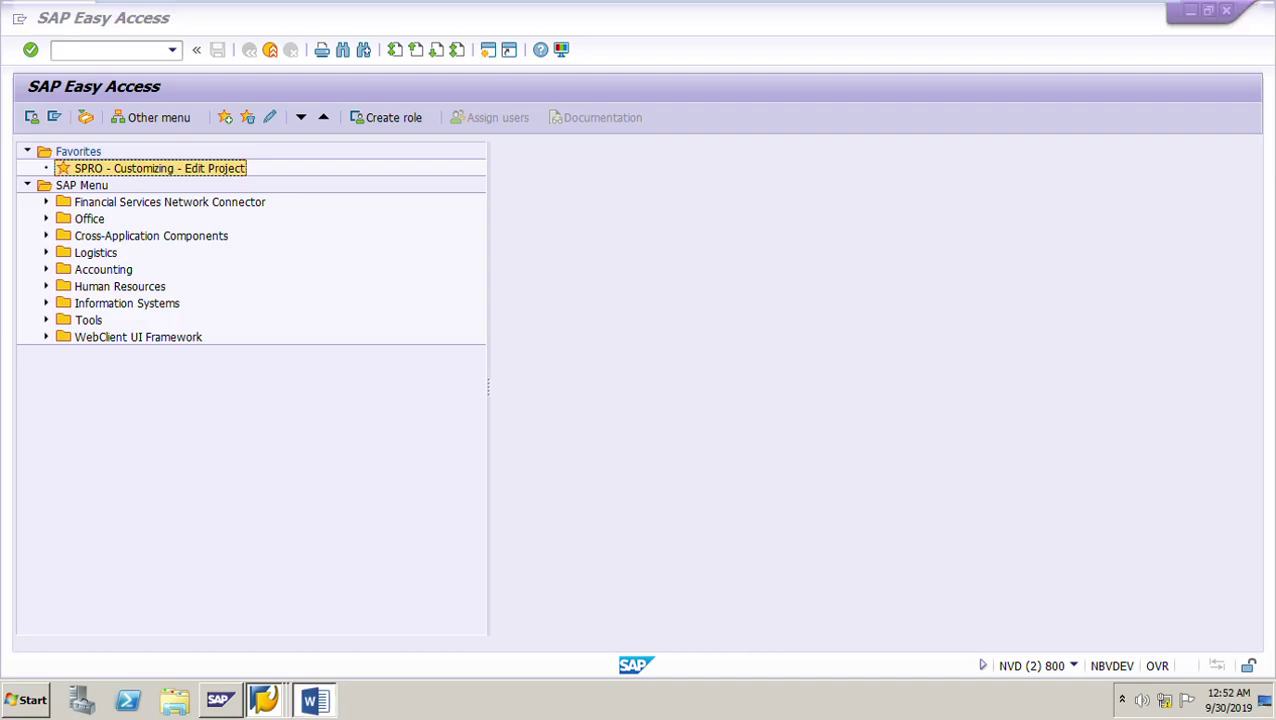
scroll(630, 396, up, 6)
scroll(630, 400, up, 10)
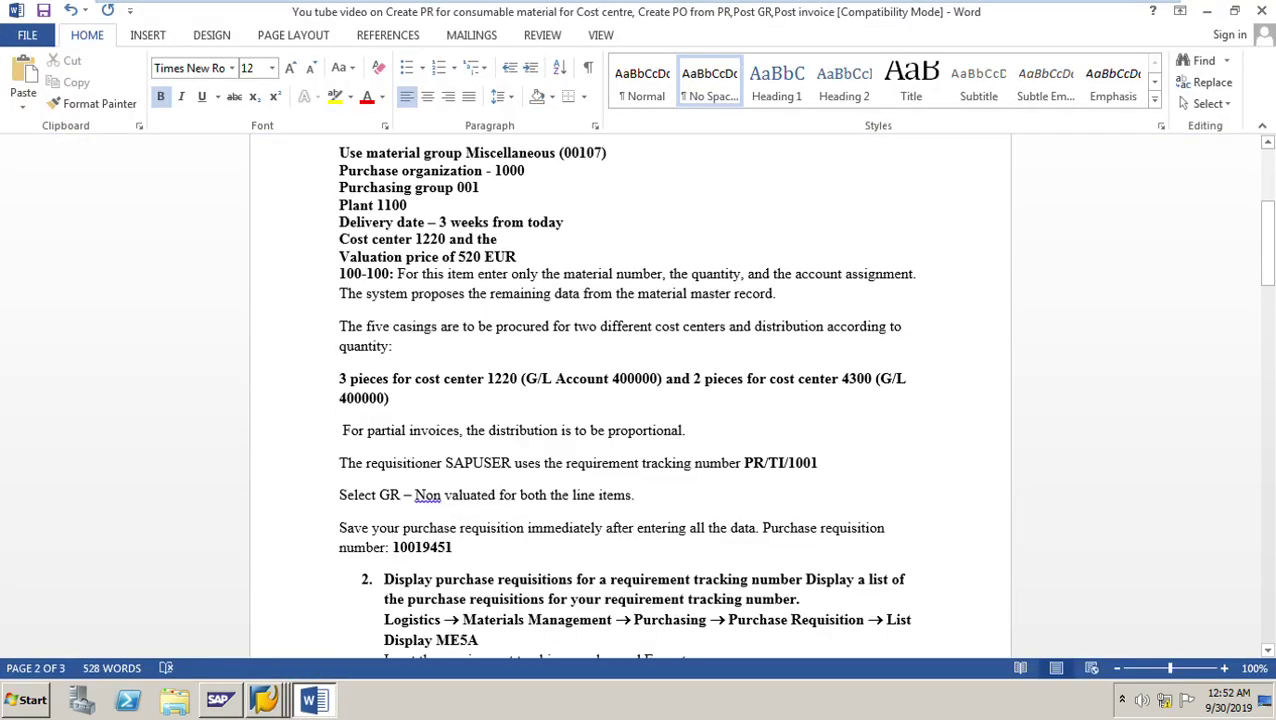
scroll(630, 400, down, 2)
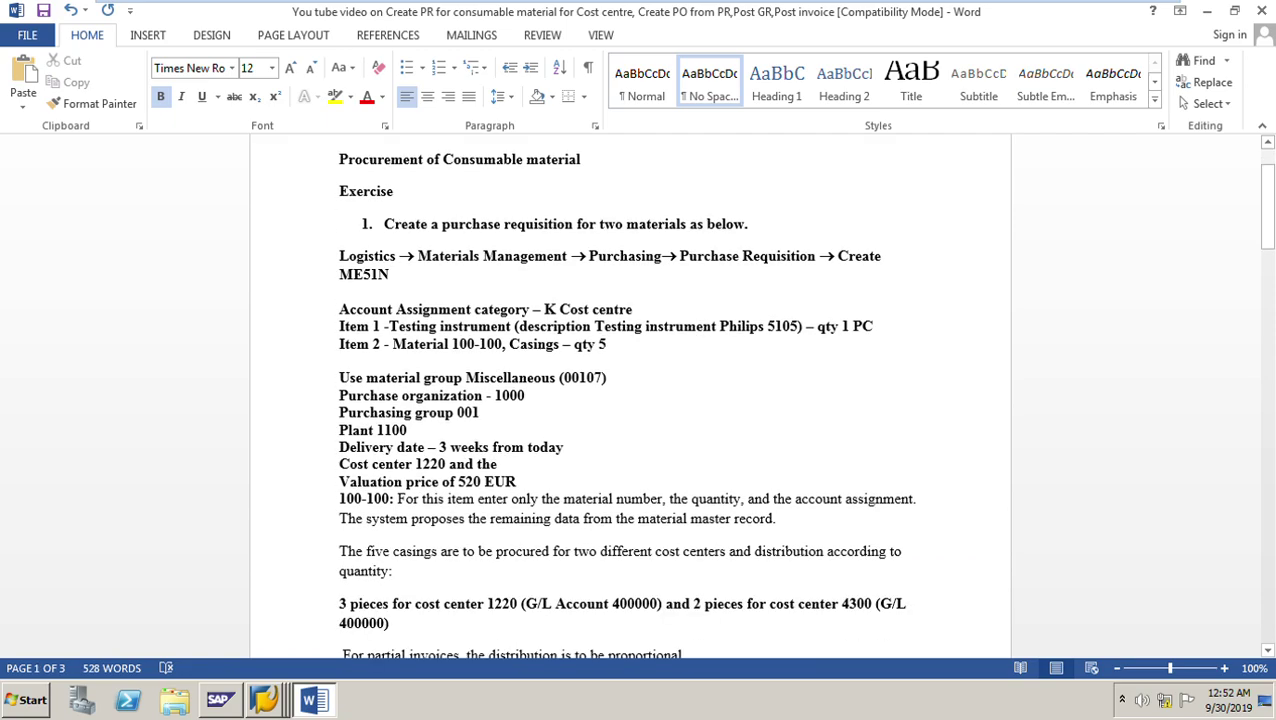
drag(339, 326, 606, 344)
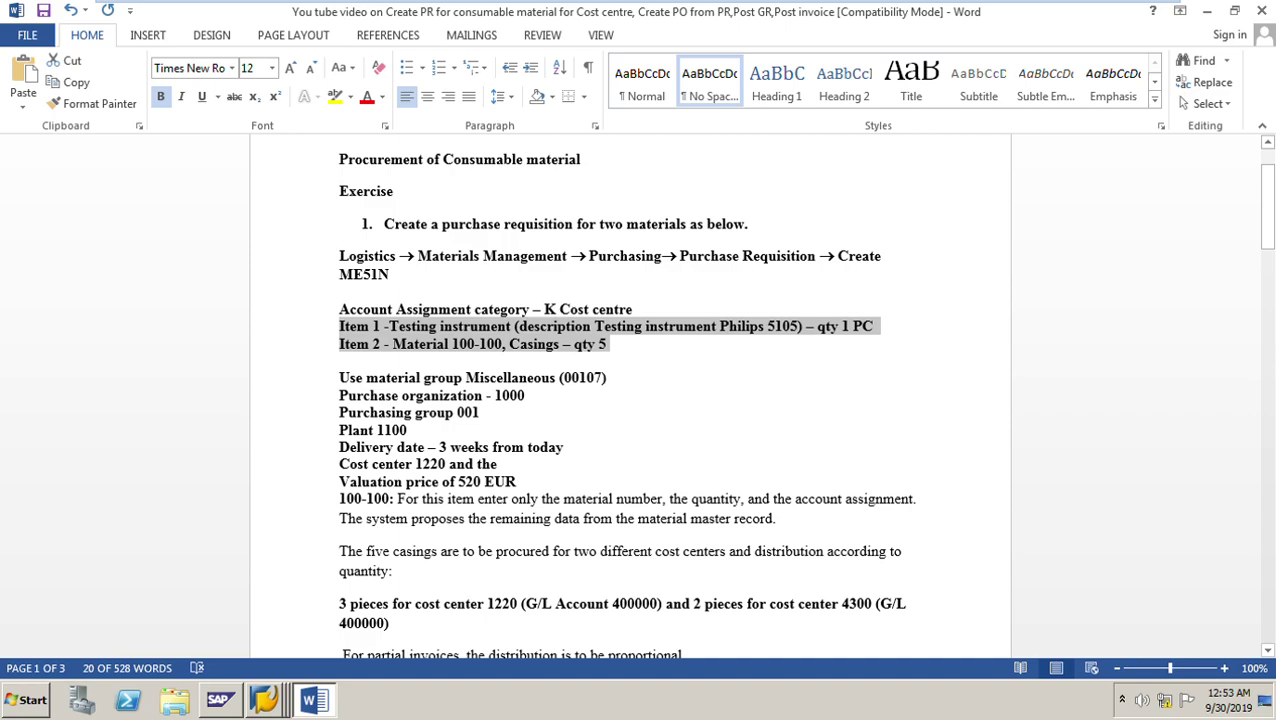
drag(339, 377, 618, 378)
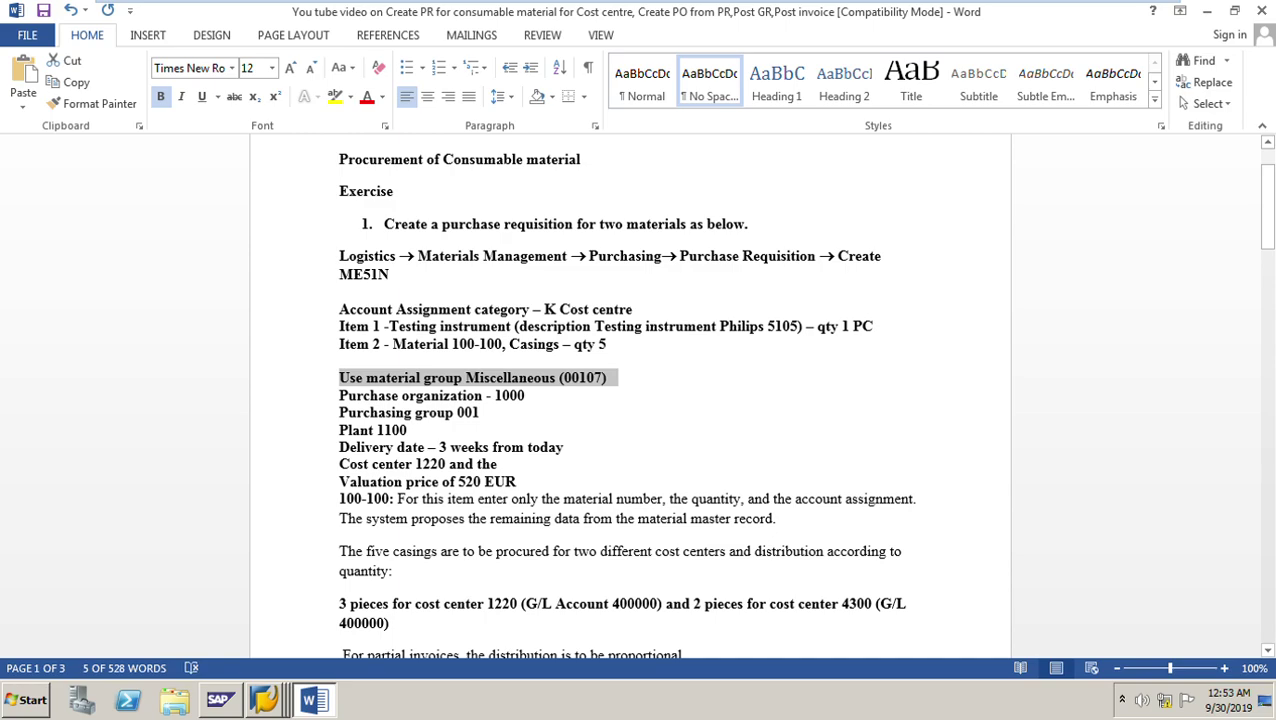
drag(339, 395, 600, 480)
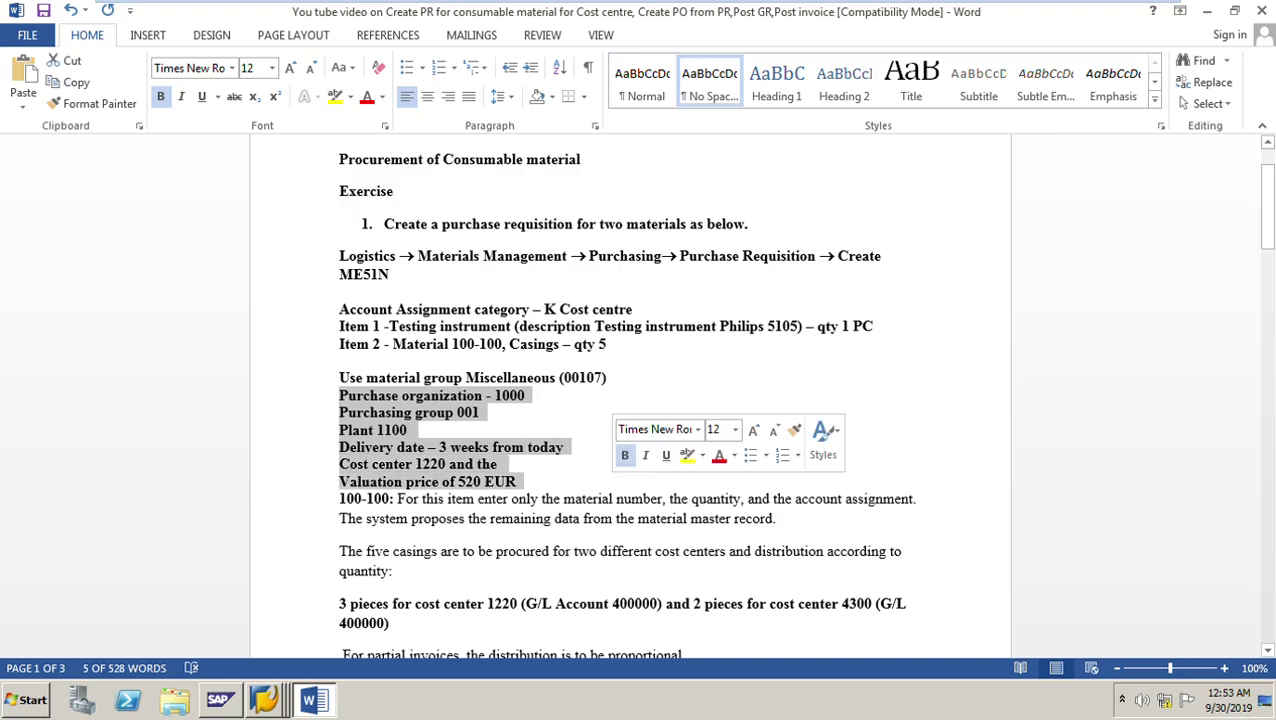
click(608, 377)
scroll(630, 400, down, 3)
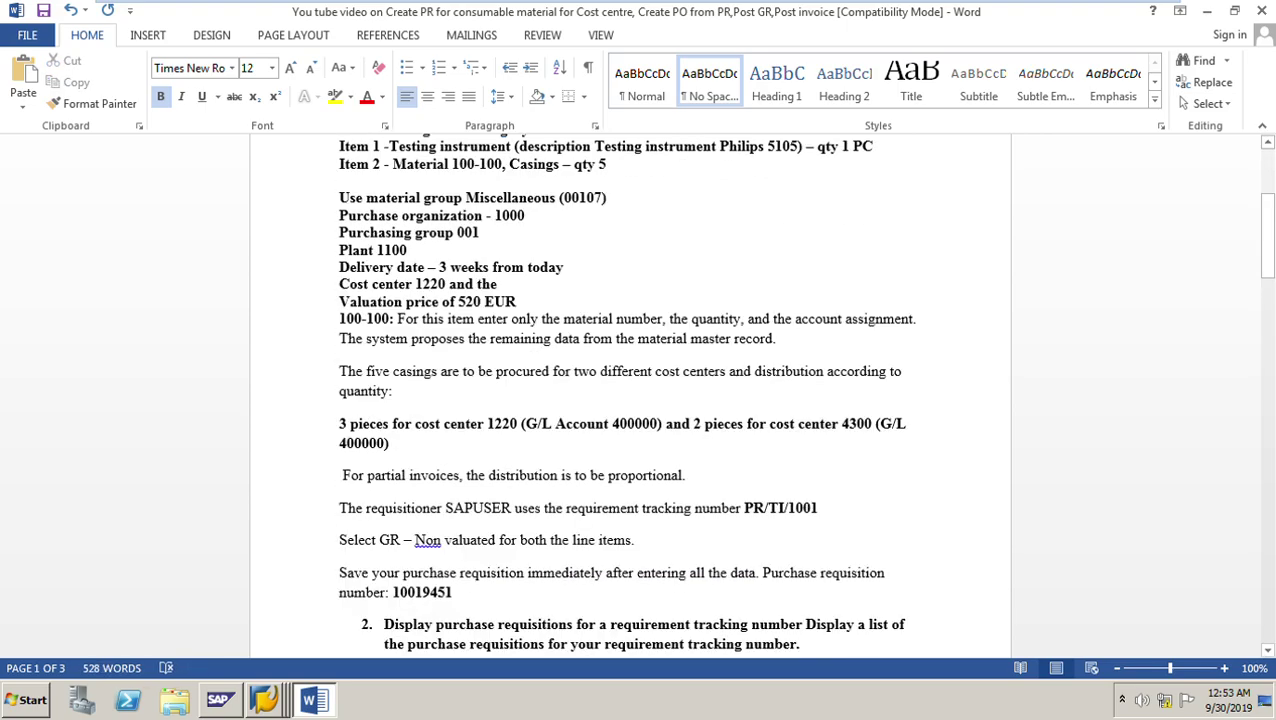
drag(339, 318, 392, 443)
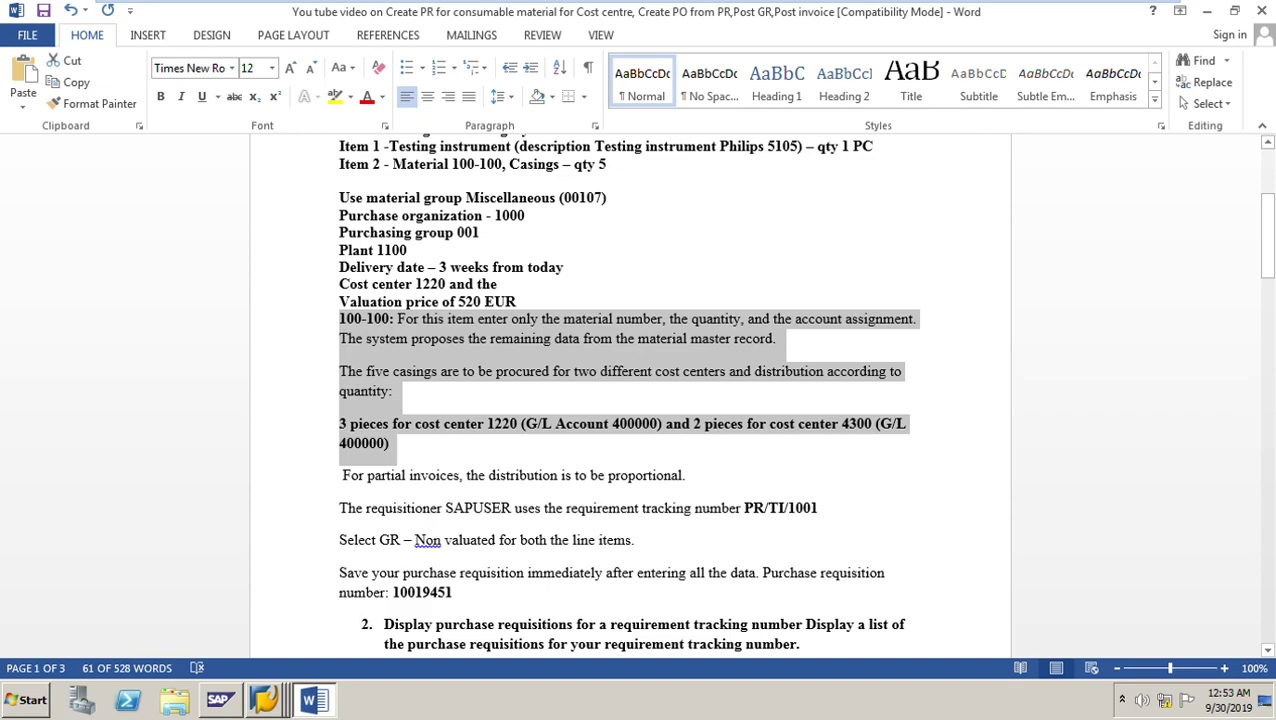
click(437, 475)
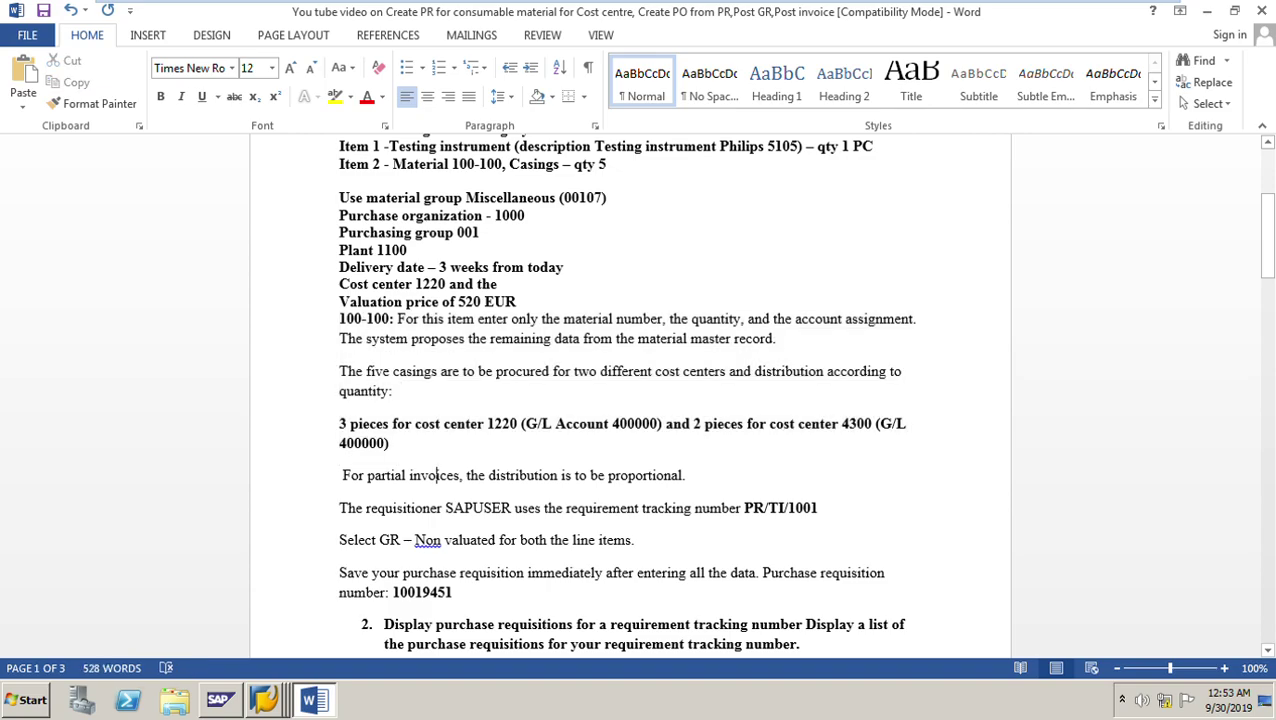
drag(339, 508, 822, 508)
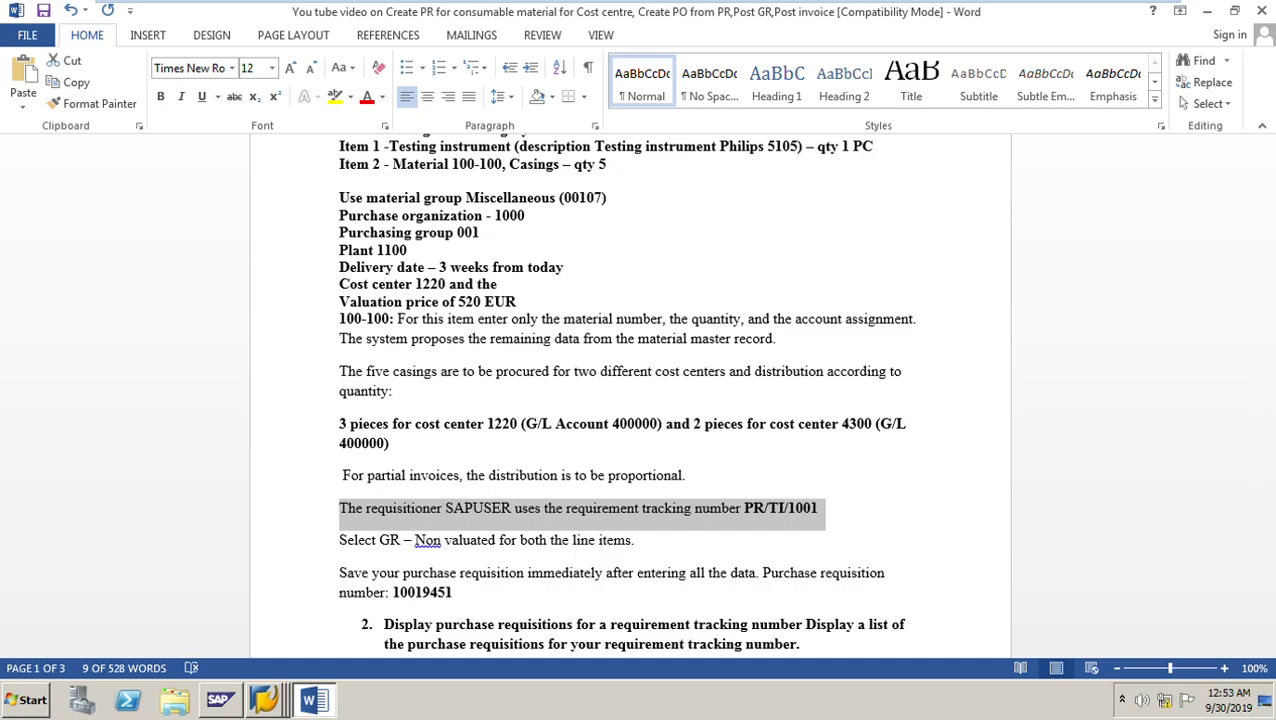
scroll(630, 400, up, 1)
scroll(630, 400, up, 3)
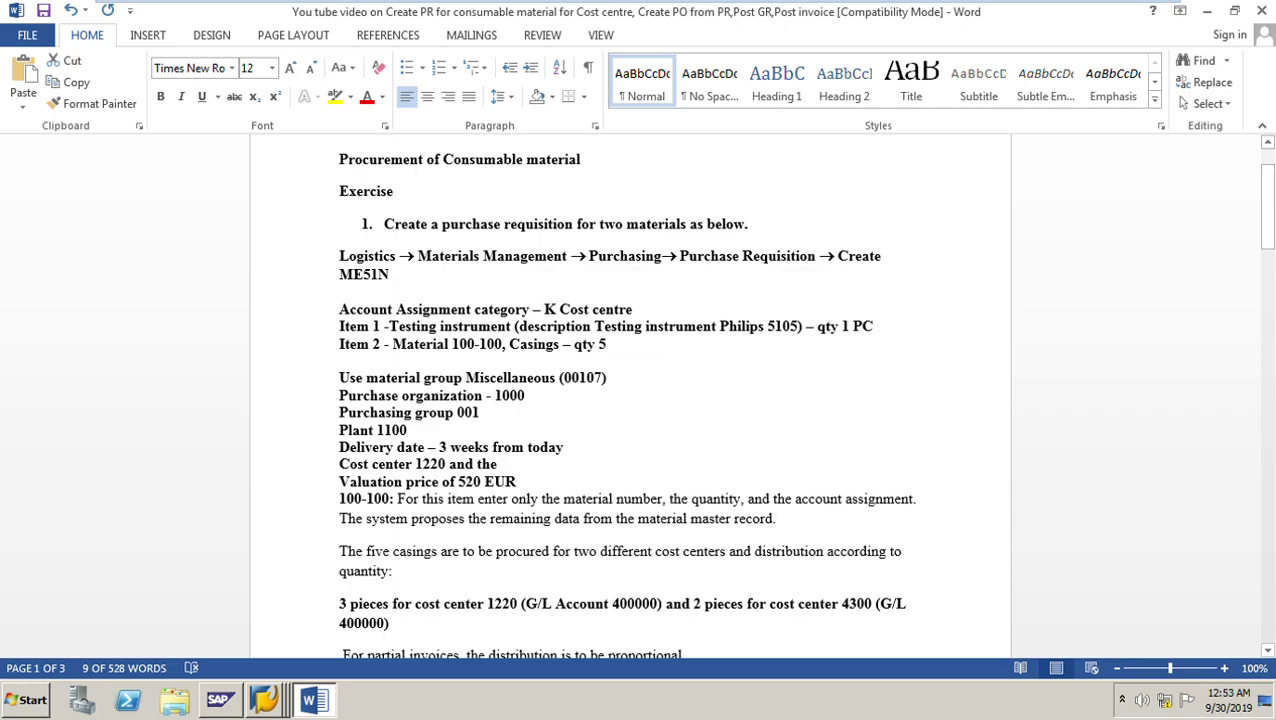
Step: Take the transaction code ME51N from the exercise, switch to SAP and start the ME51N transaction
click(527, 396)
drag(389, 274, 340, 274)
click(70, 82)
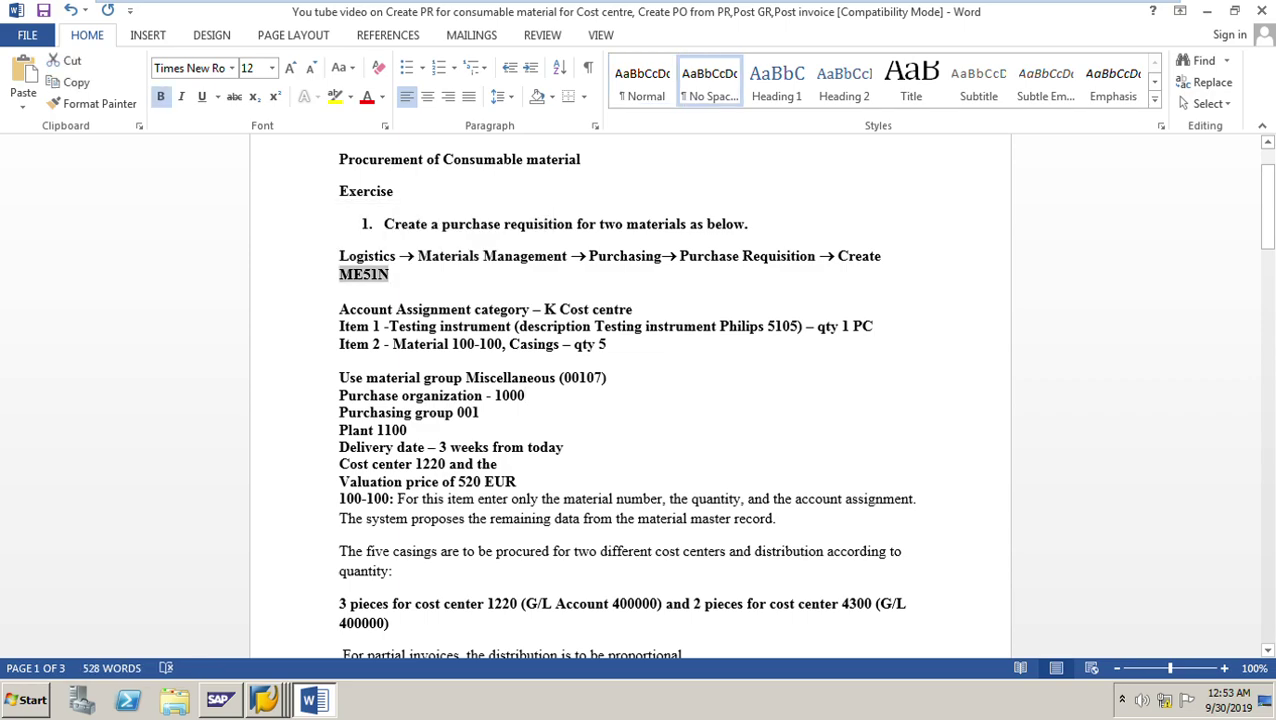
click(264, 700)
click(178, 583)
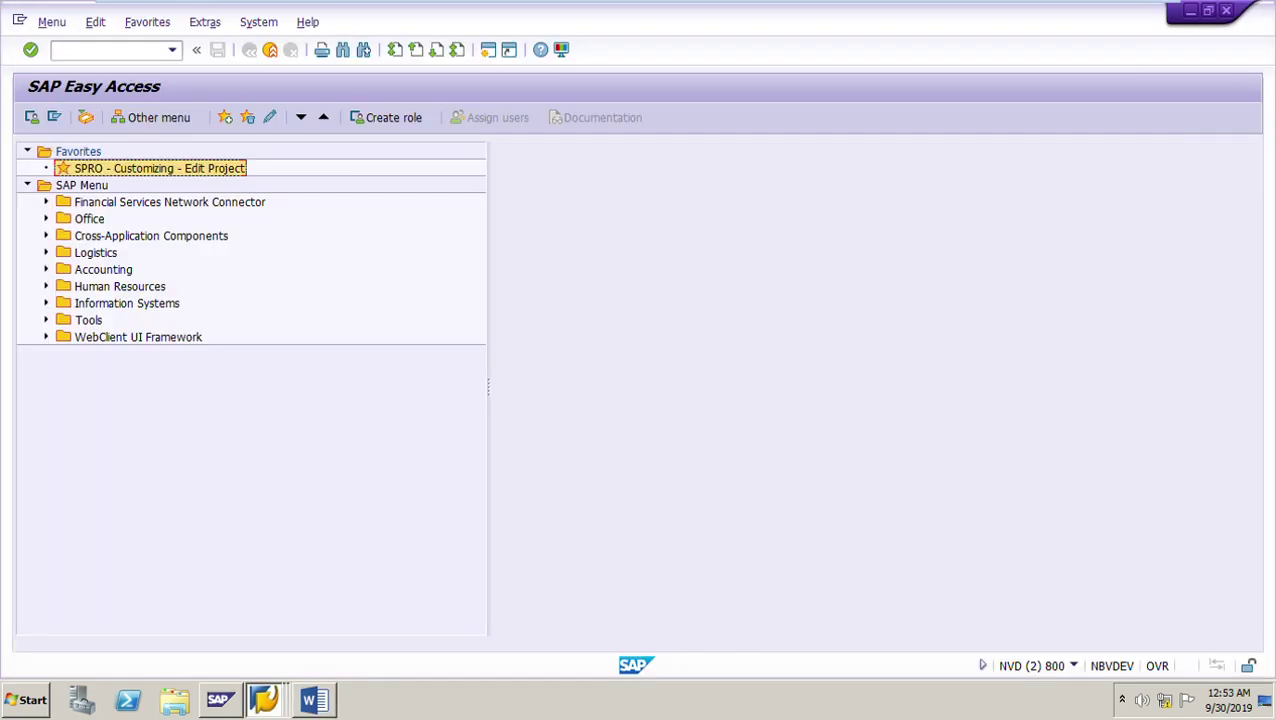
click(110, 50)
text(M)
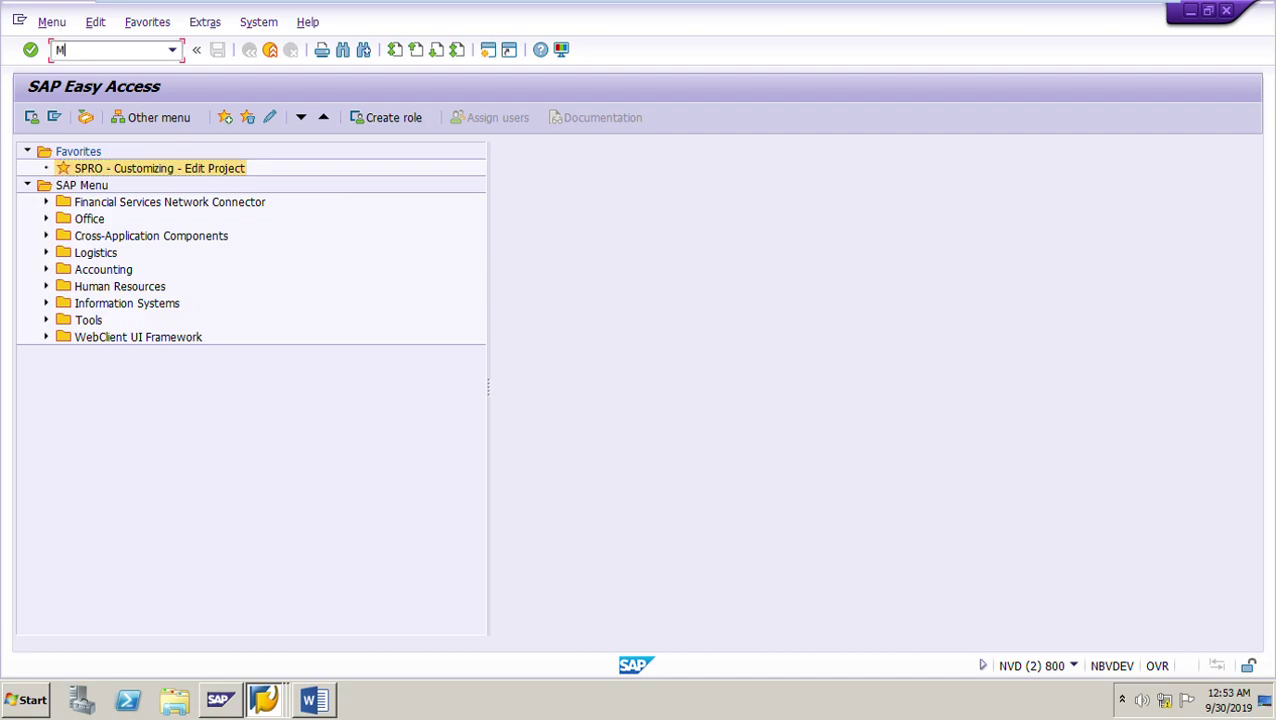
text(E51N)
key(Return)
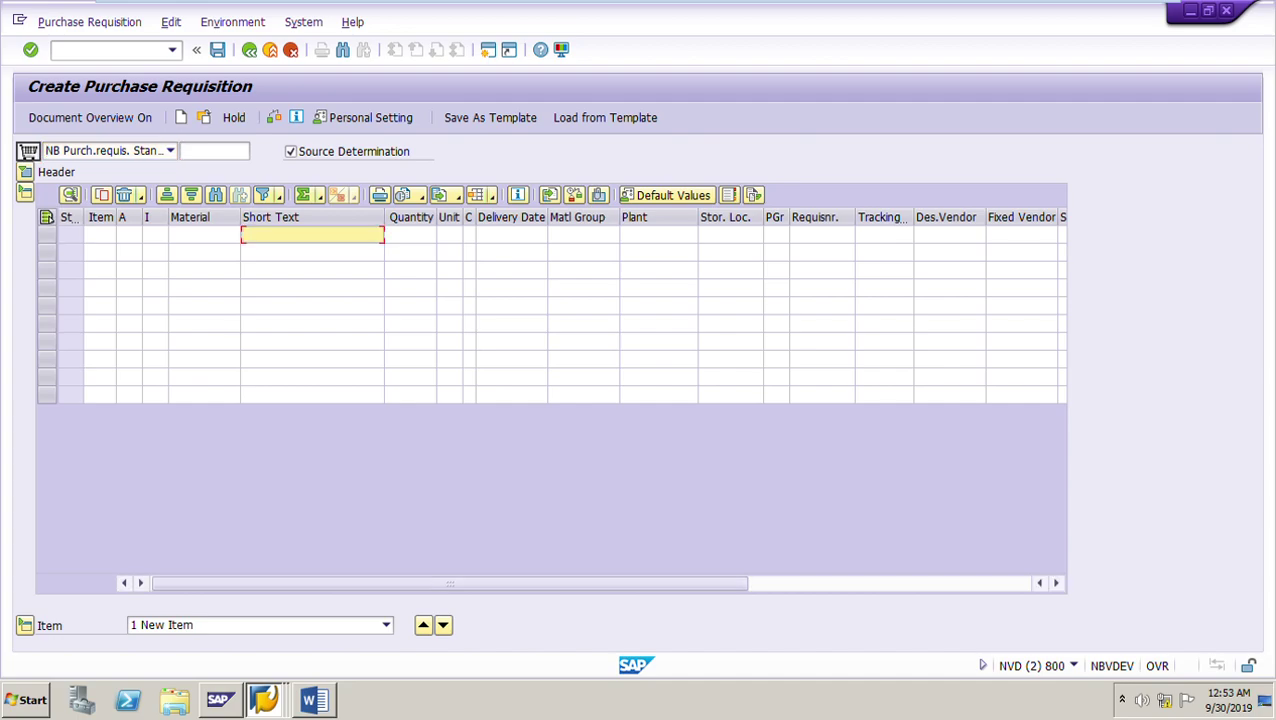
Step: Copy the description "Testing instrument Philips 5105" from the Word exercise into the short text of the first requisition item in SAP
key(alt+Tab)
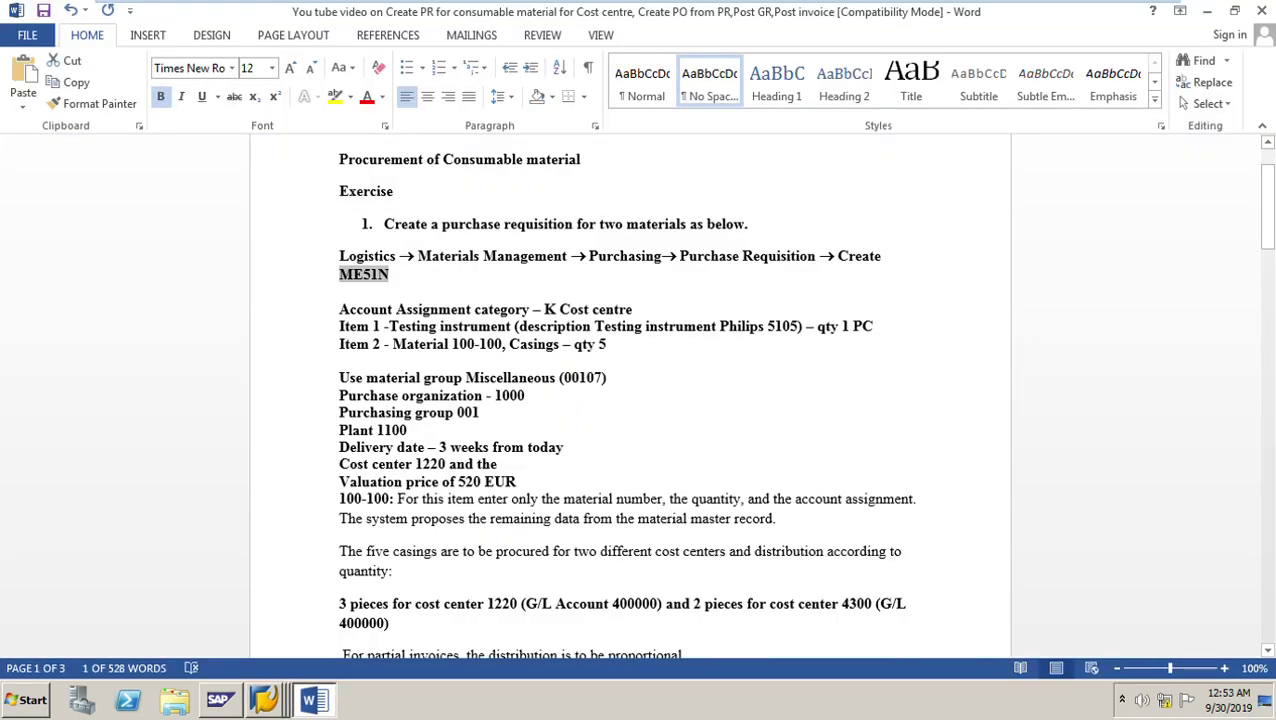
drag(594, 326, 800, 326)
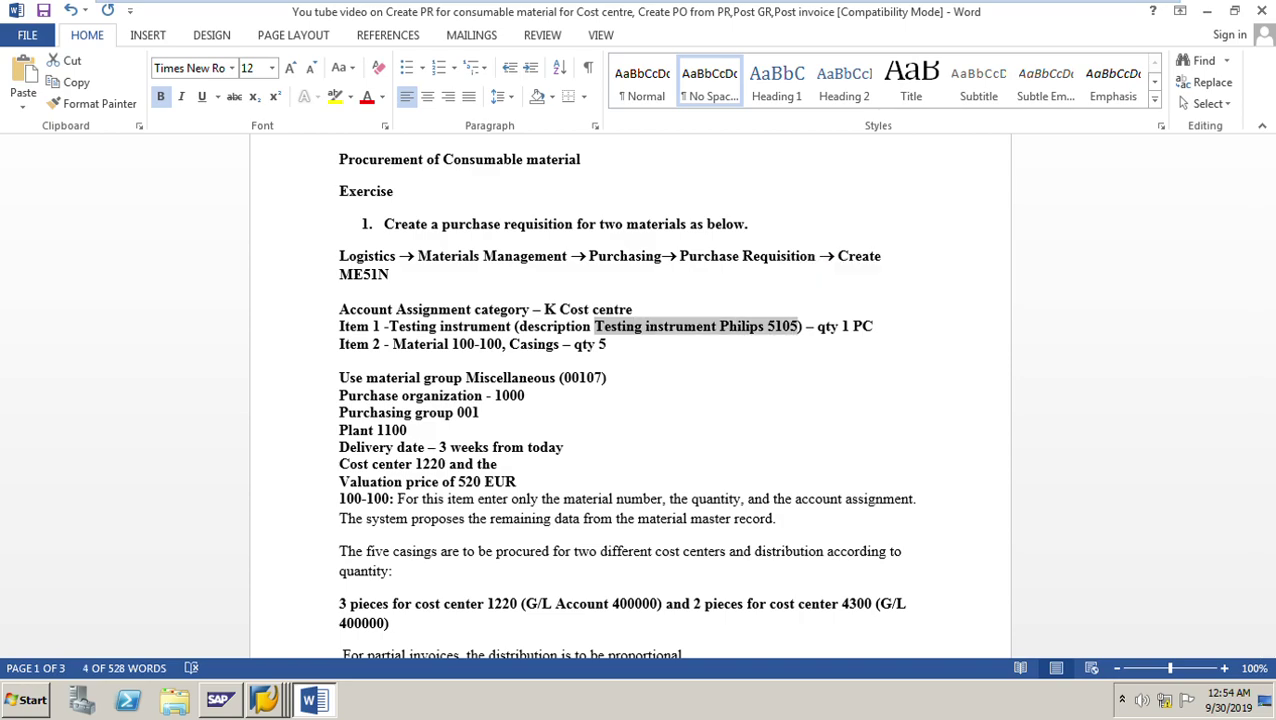
key(alt+Tab)
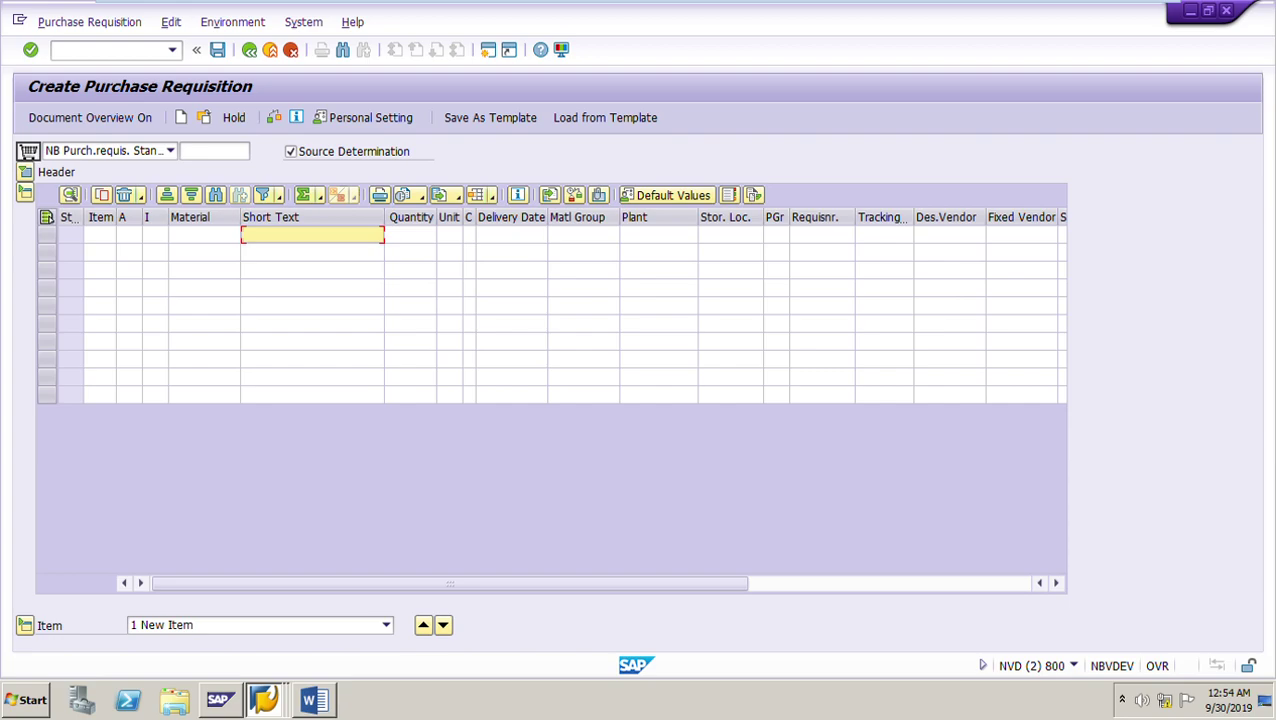
key(ctrl+v)
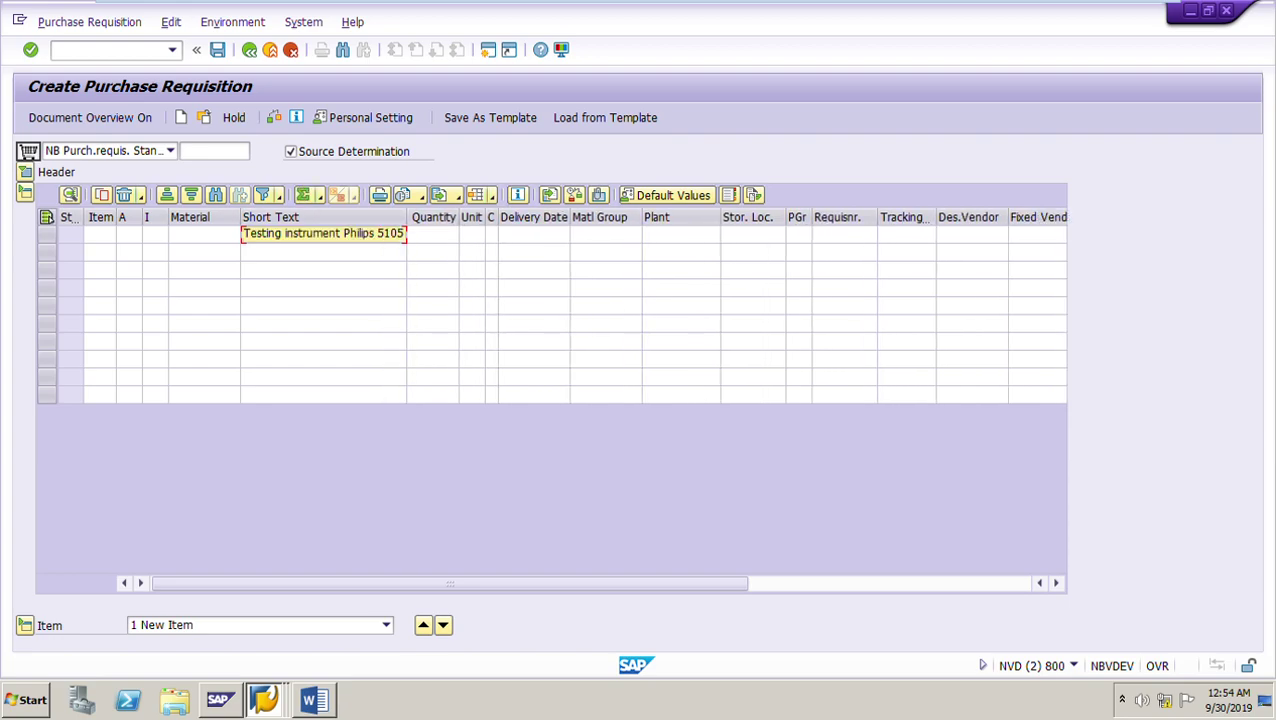
Step: Set the testing instrument item's quantity to 1 and its unit to PC
key(Tab)
text(1)
key(Tab)
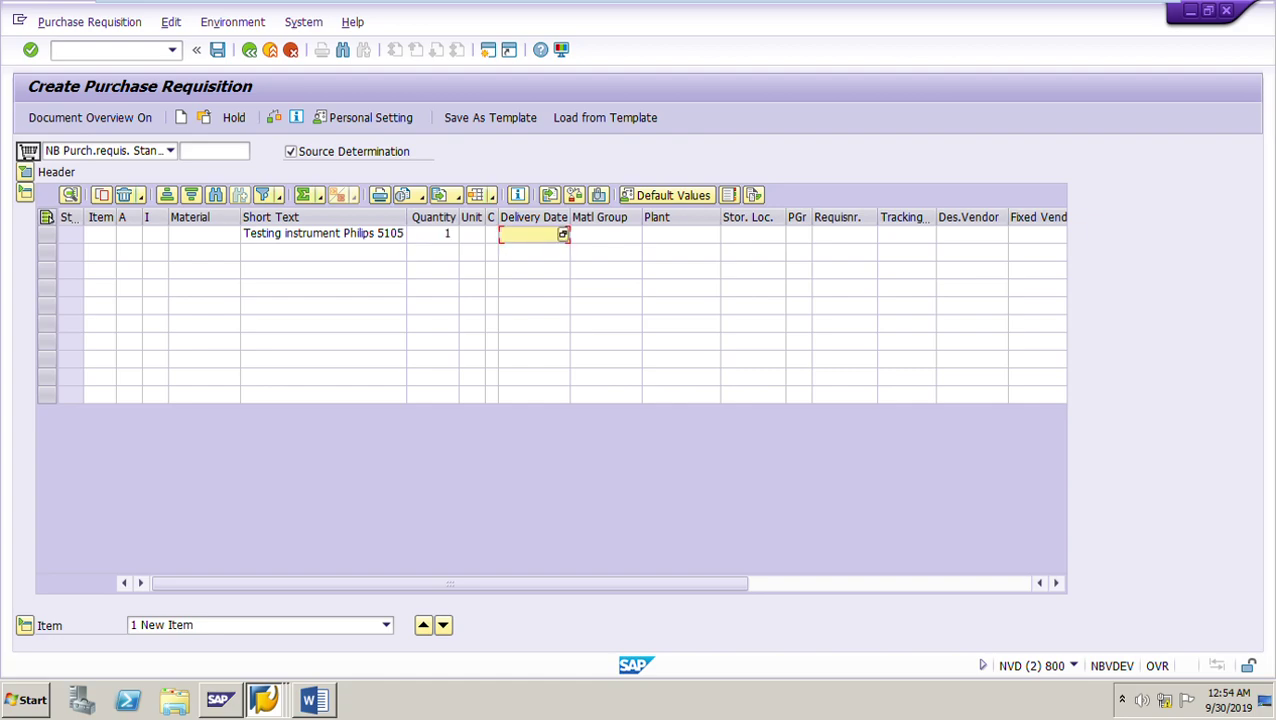
click(469, 234)
text(PC)
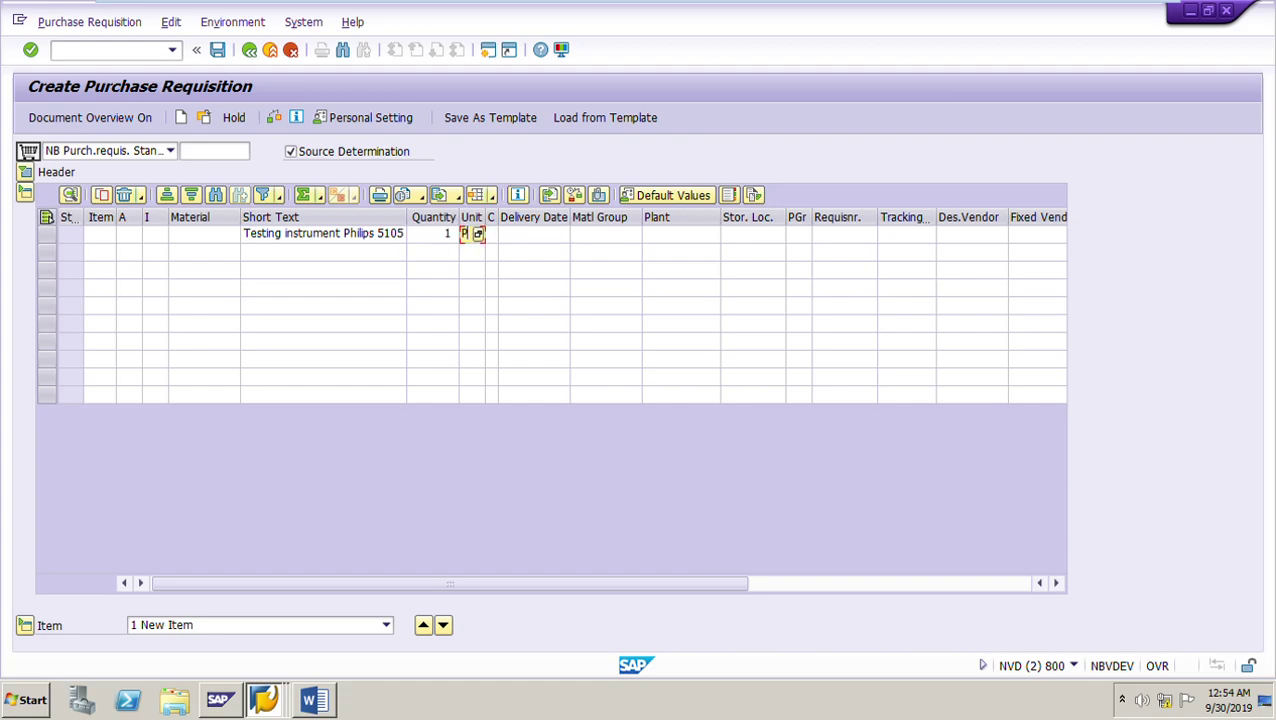
key(Tab)
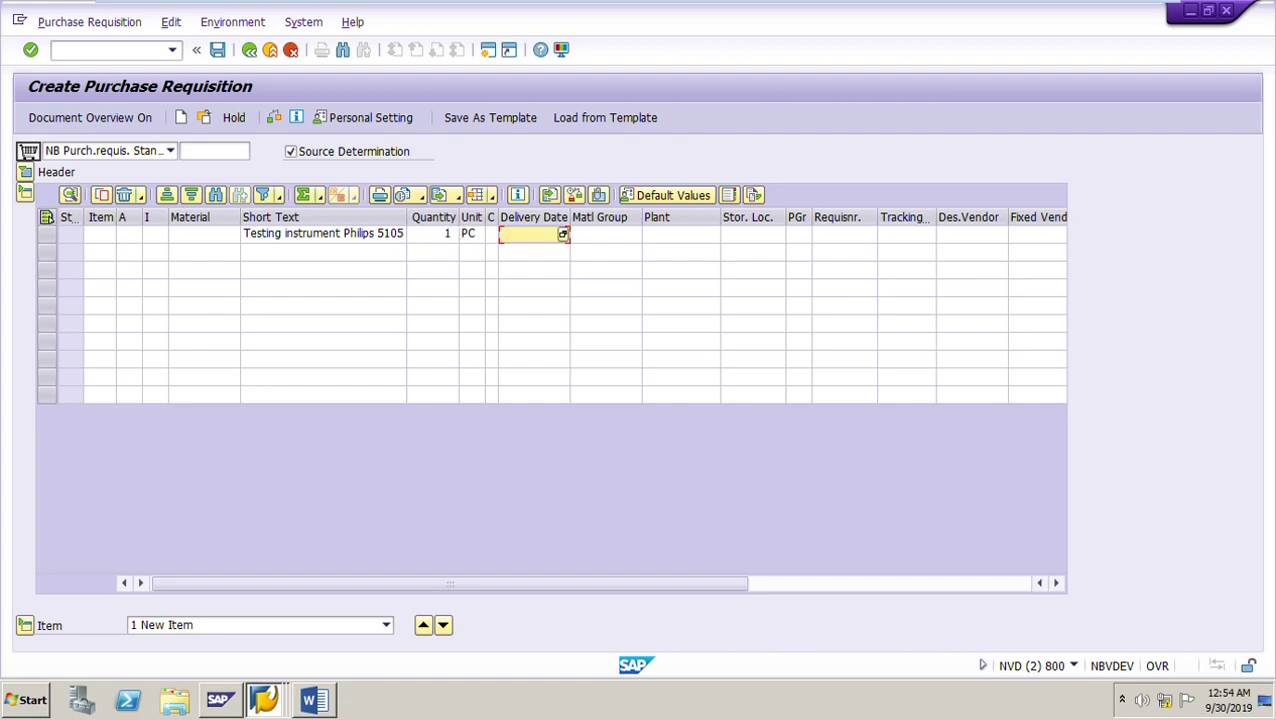
Step: Give the testing instrument item delivery date 20.10.2019, material group 00107 and plant 1100, and validate the entries
key(F4)
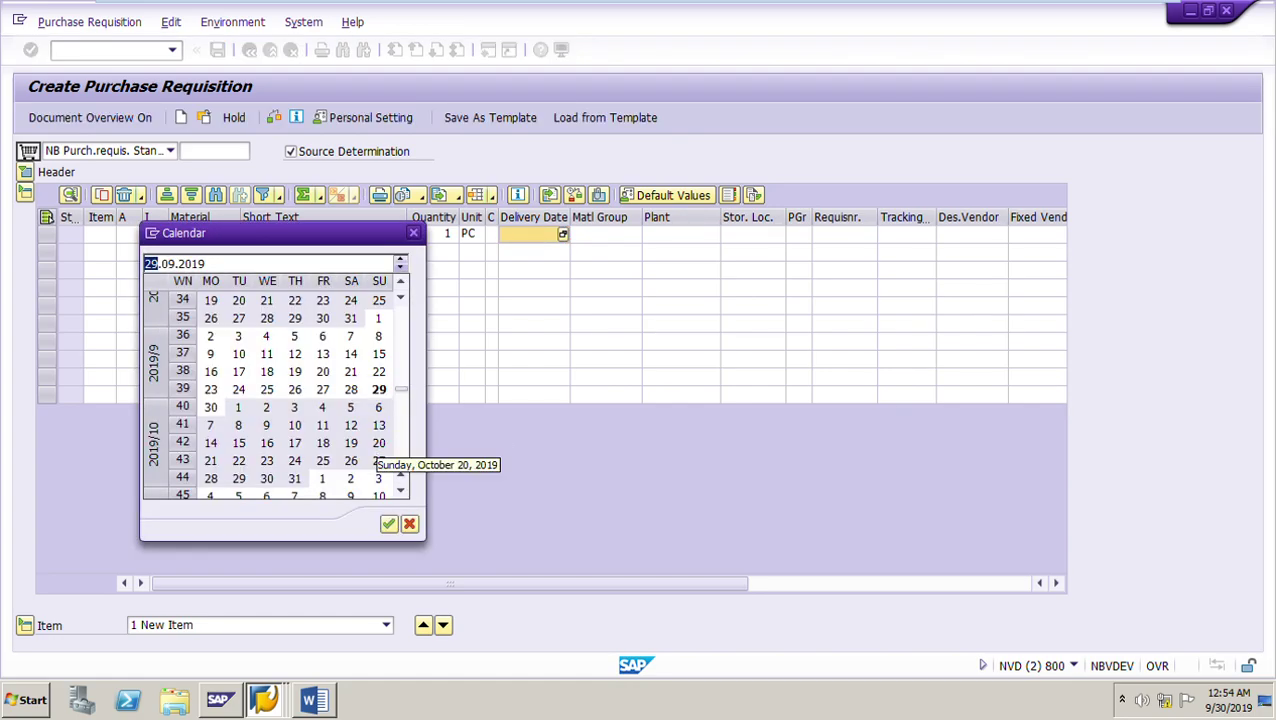
double_click(378, 443)
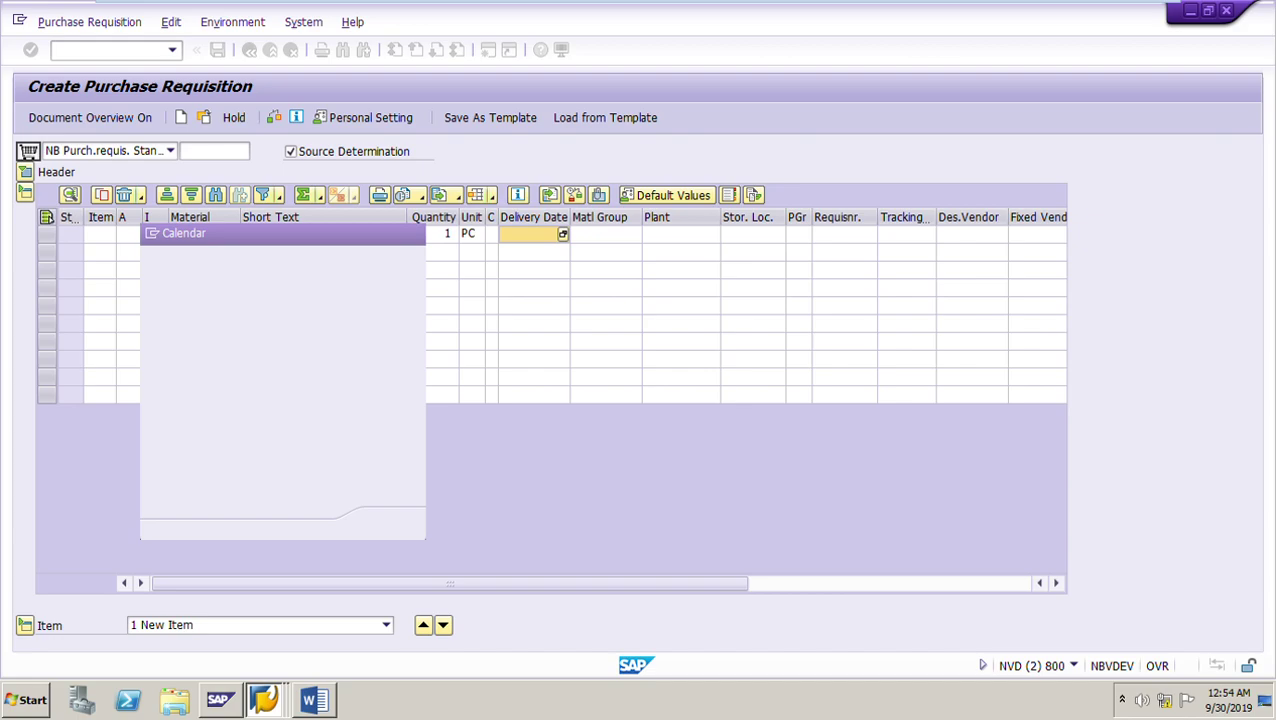
text(00107)
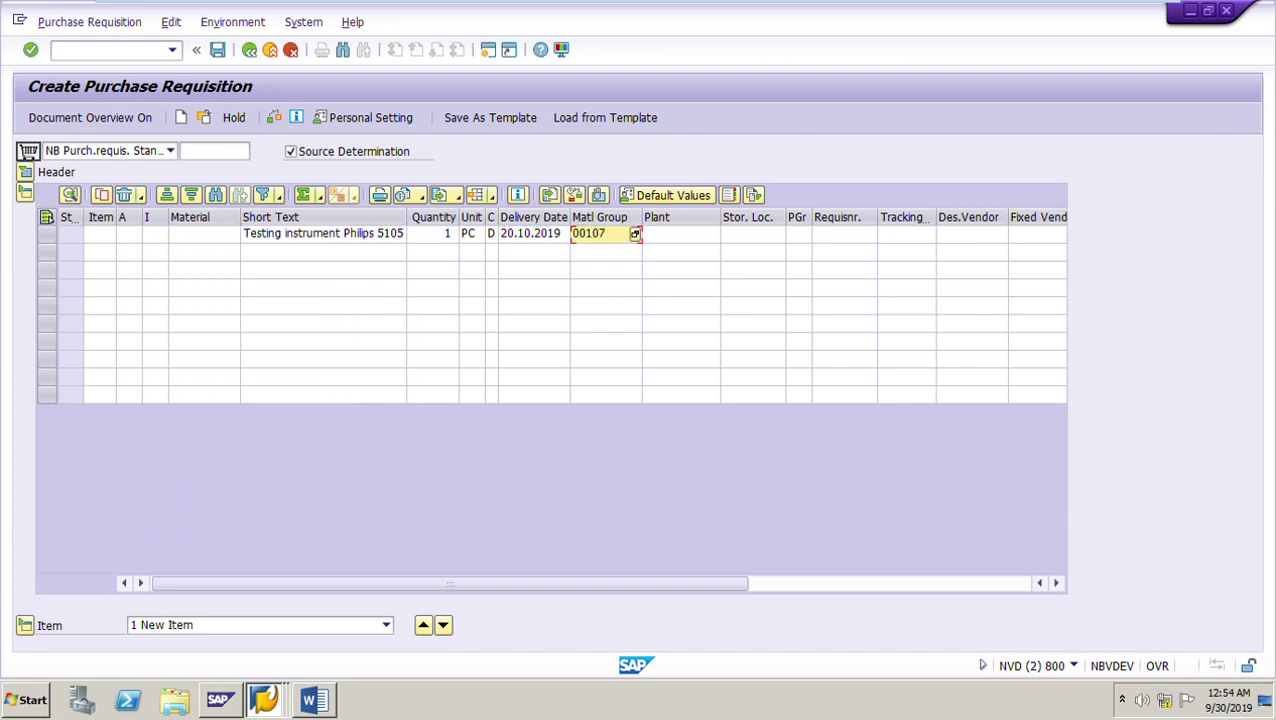
key(Tab)
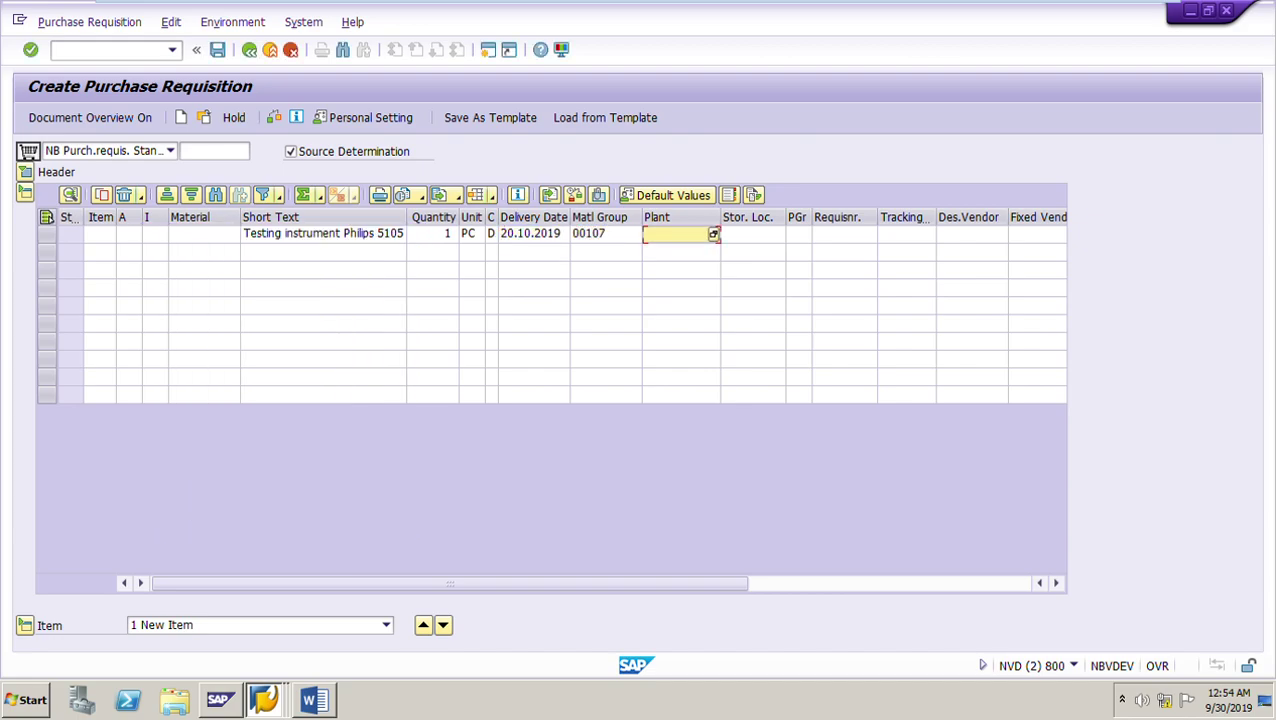
text(1100)
key(Return)
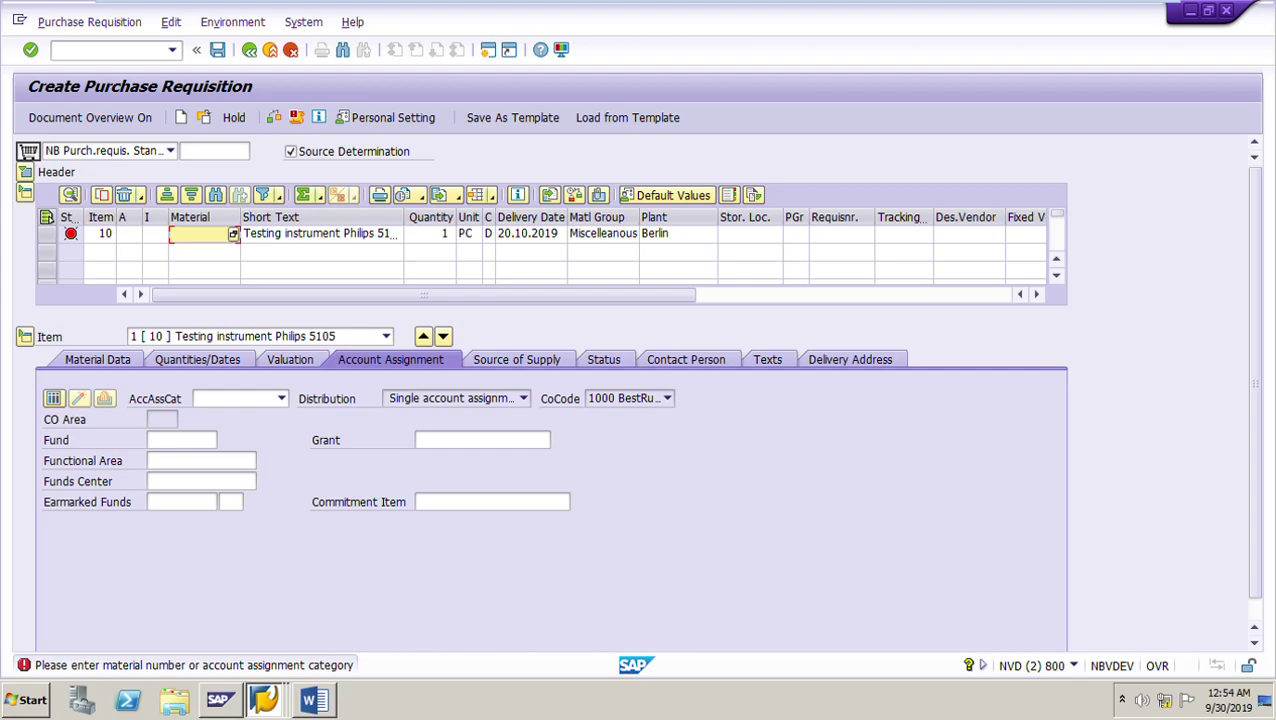
Step: Widen the account assignment category column and assign category K to item 10
click(128, 233)
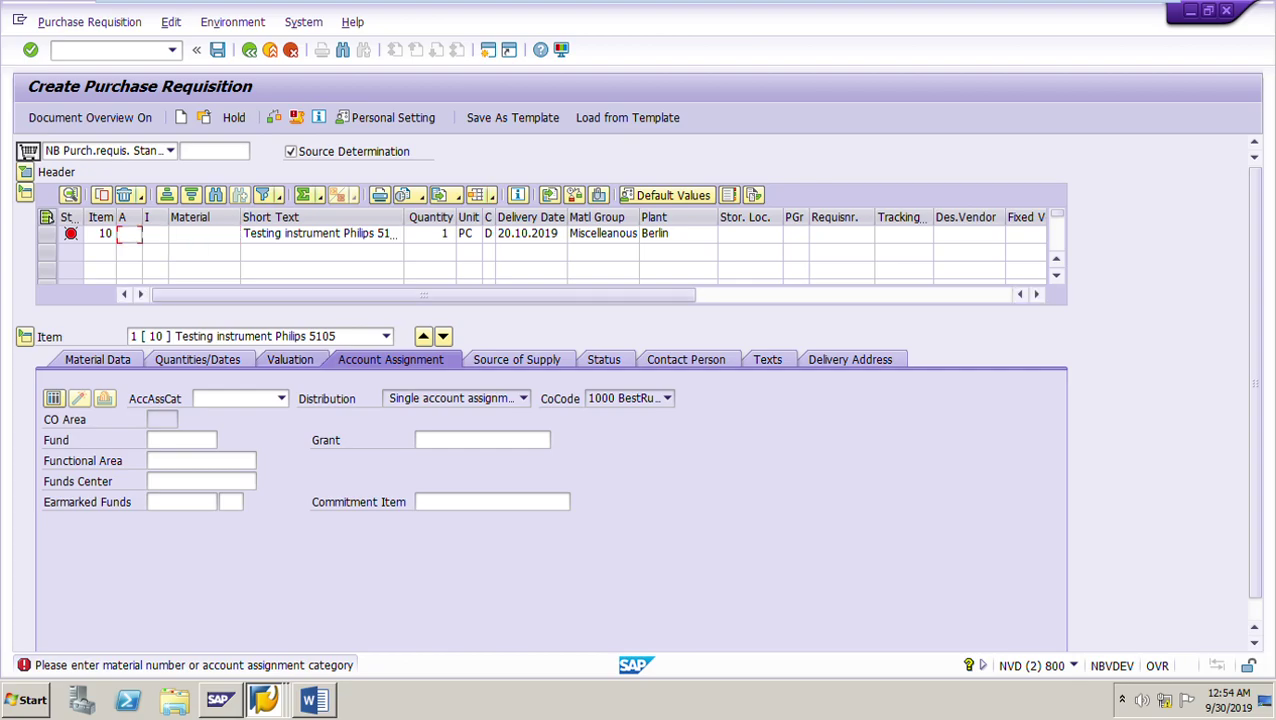
drag(143, 217, 167, 222)
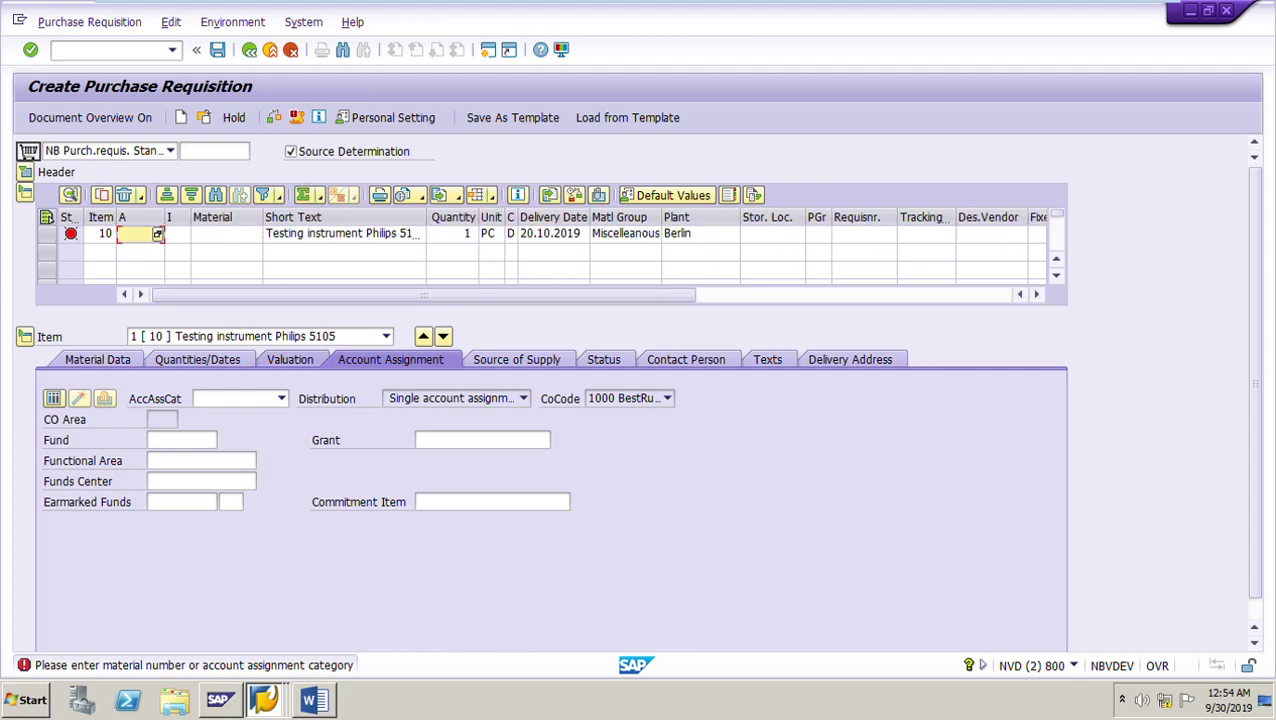
text(K)
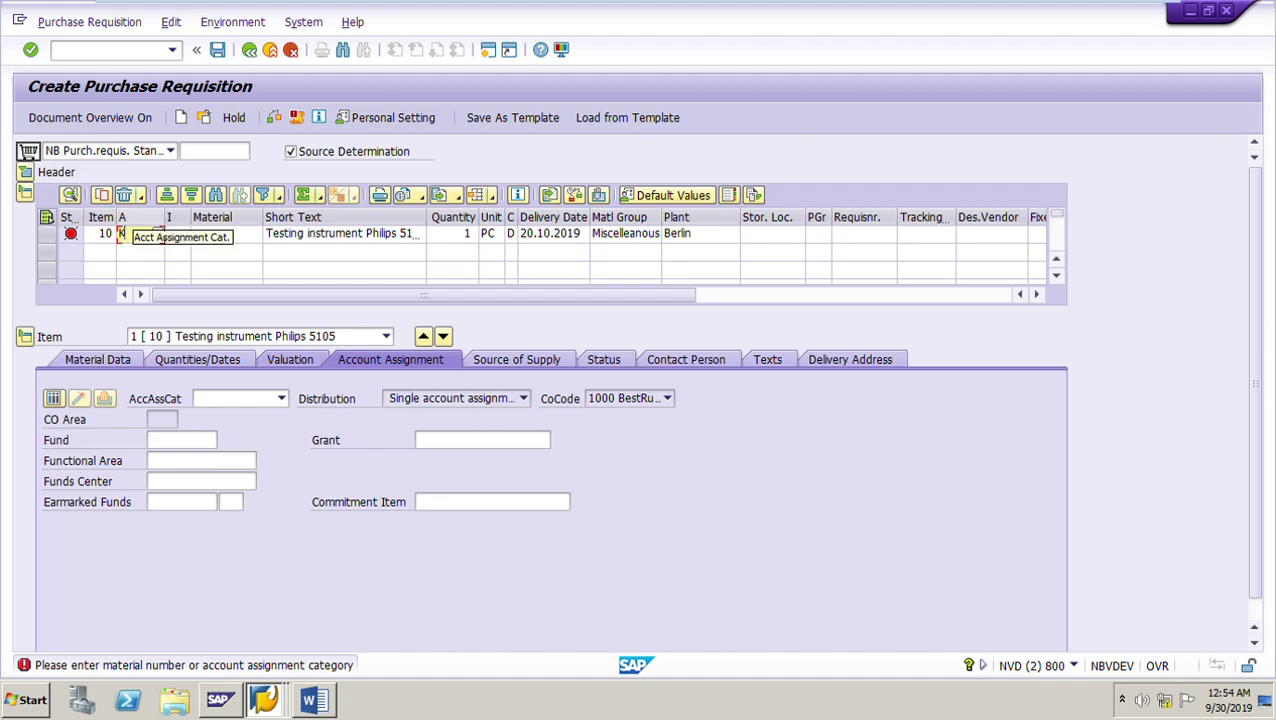
key(Return)
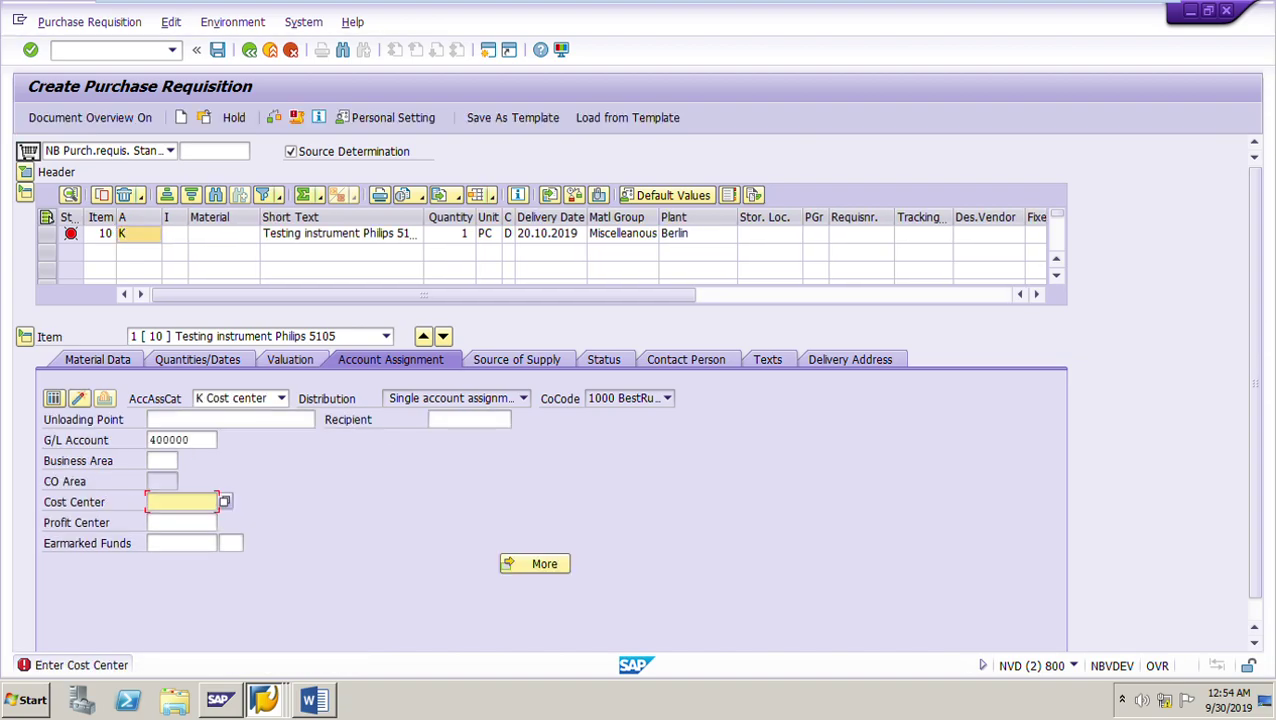
Step: Assign cost center 1220 to item 10 in its account assignment details and validate the entry
key(Down)
key(Down)
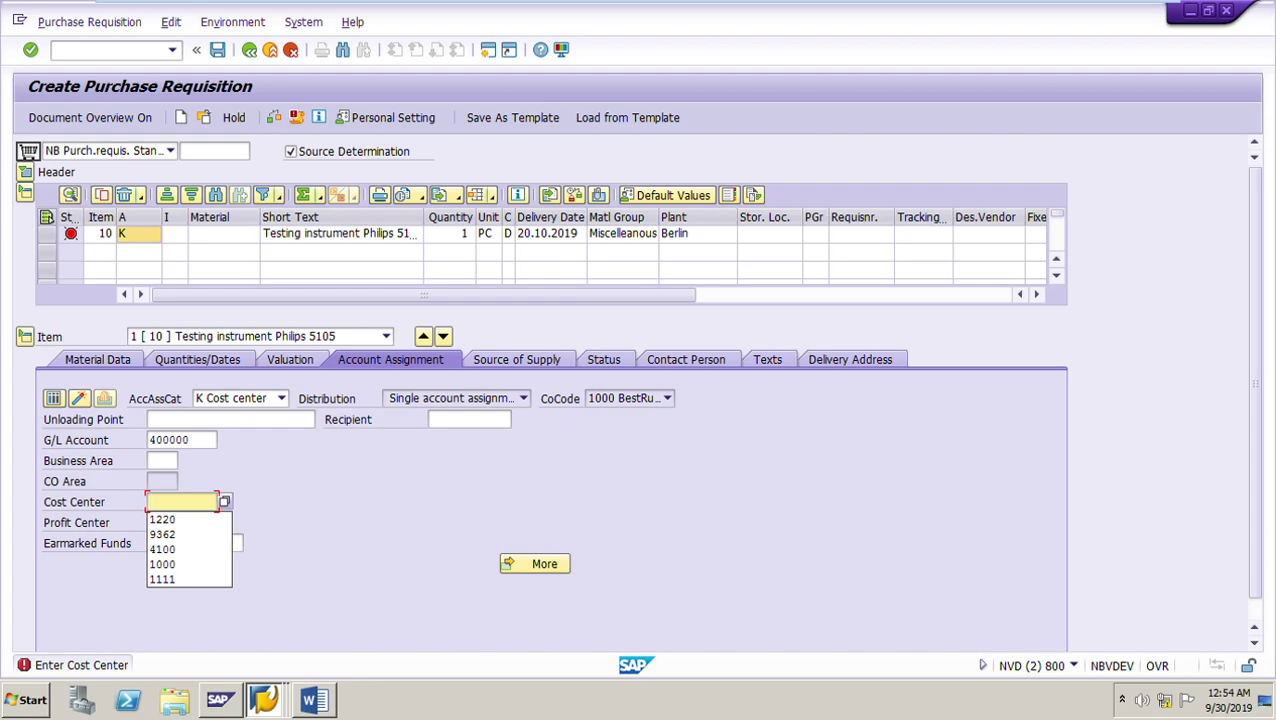
key(Return)
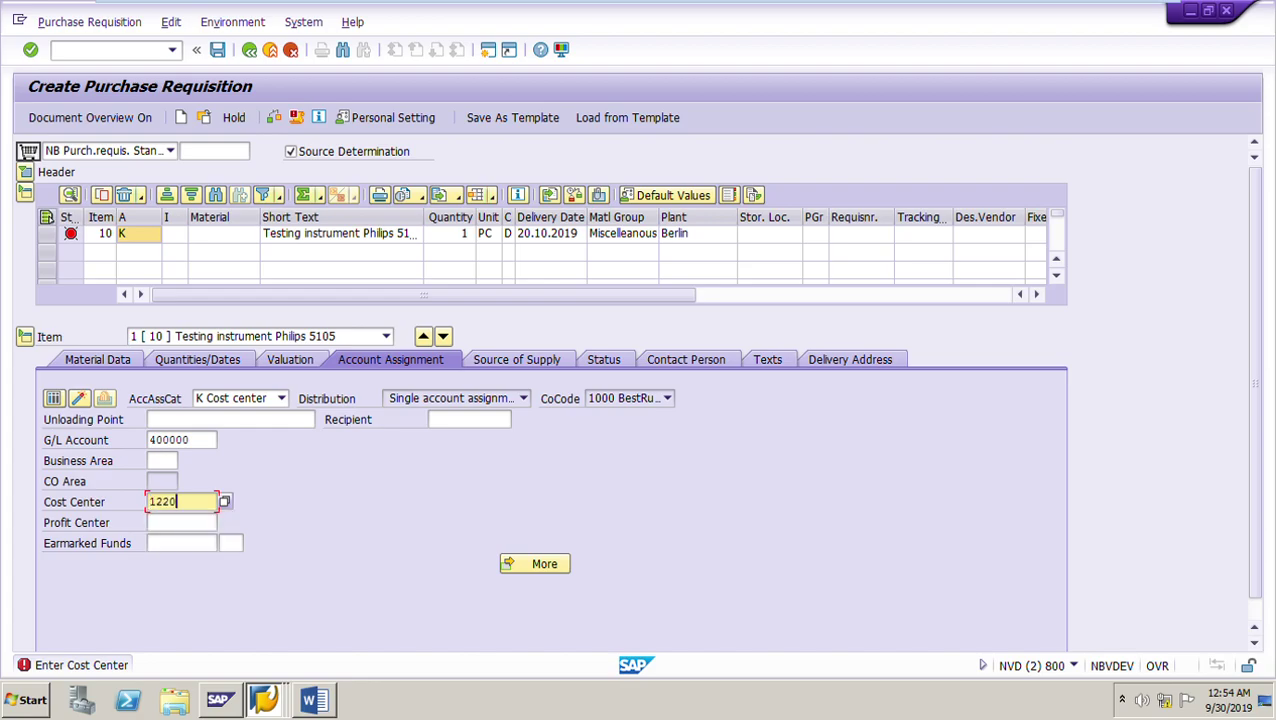
key(Return)
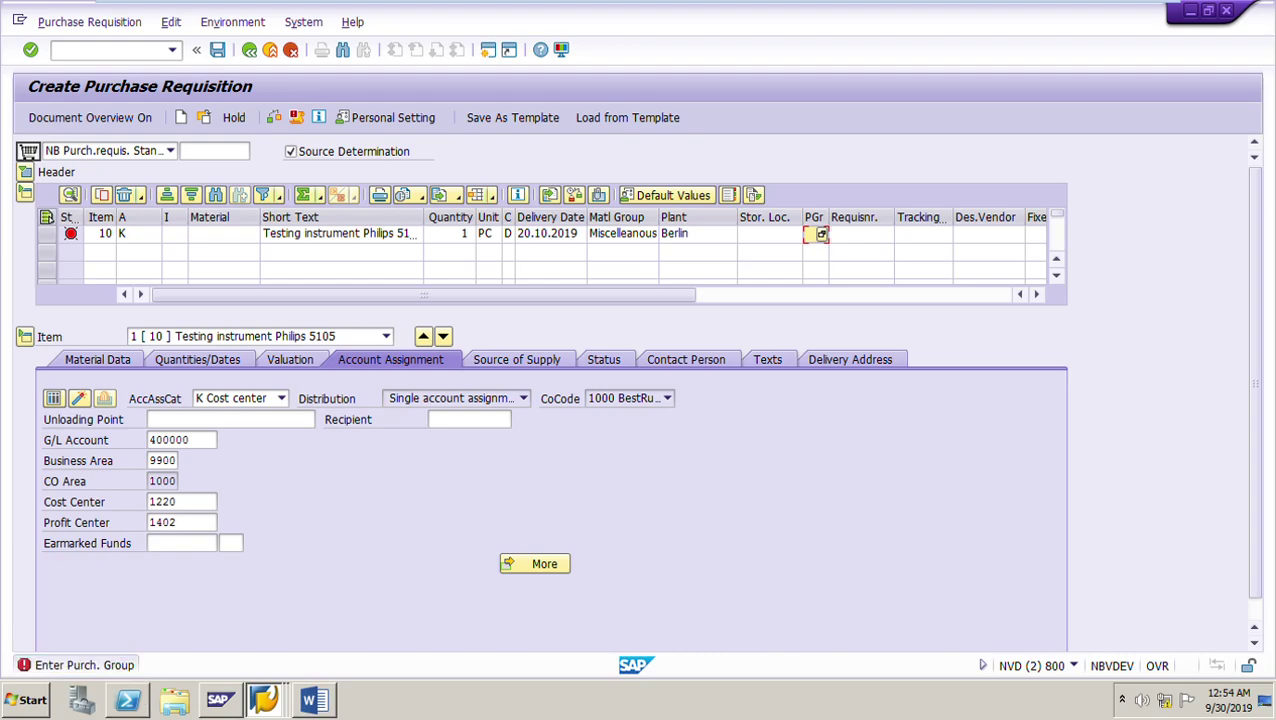
Step: Widen the purchasing group column, assign purchasing group 001 to item 10 and validate the entry
drag(829, 217, 856, 217)
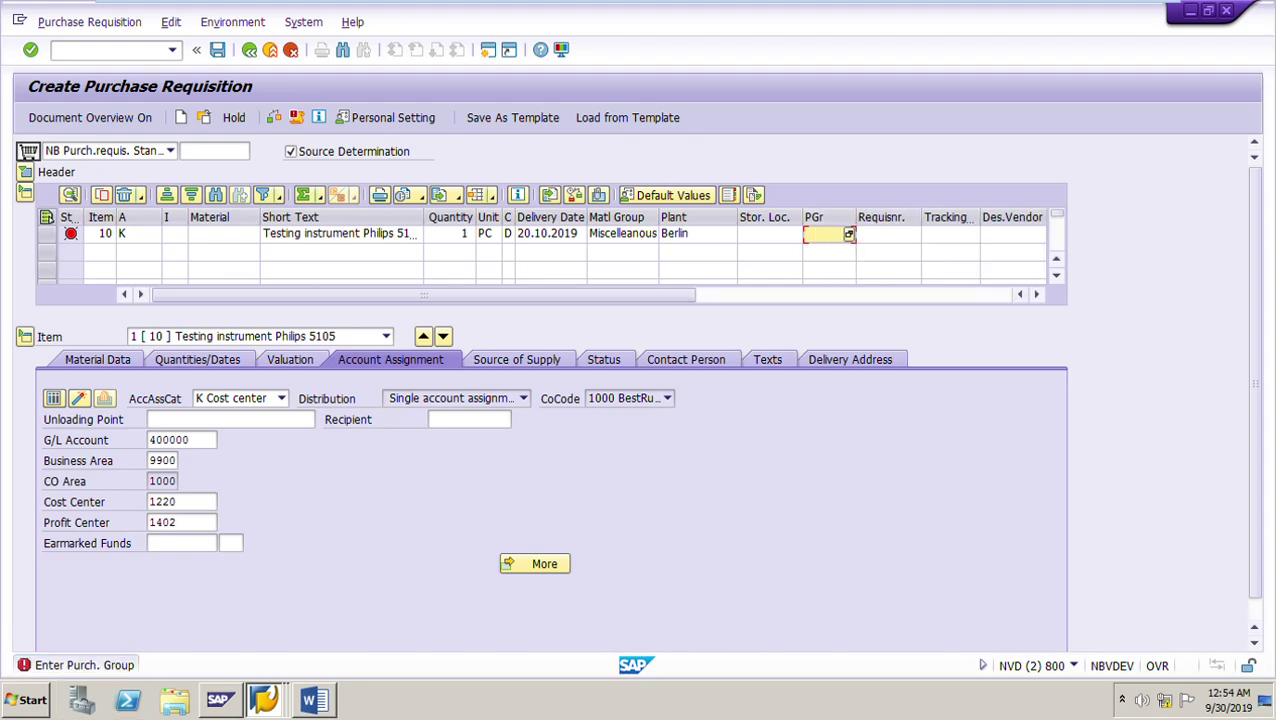
text(001)
key(Return)
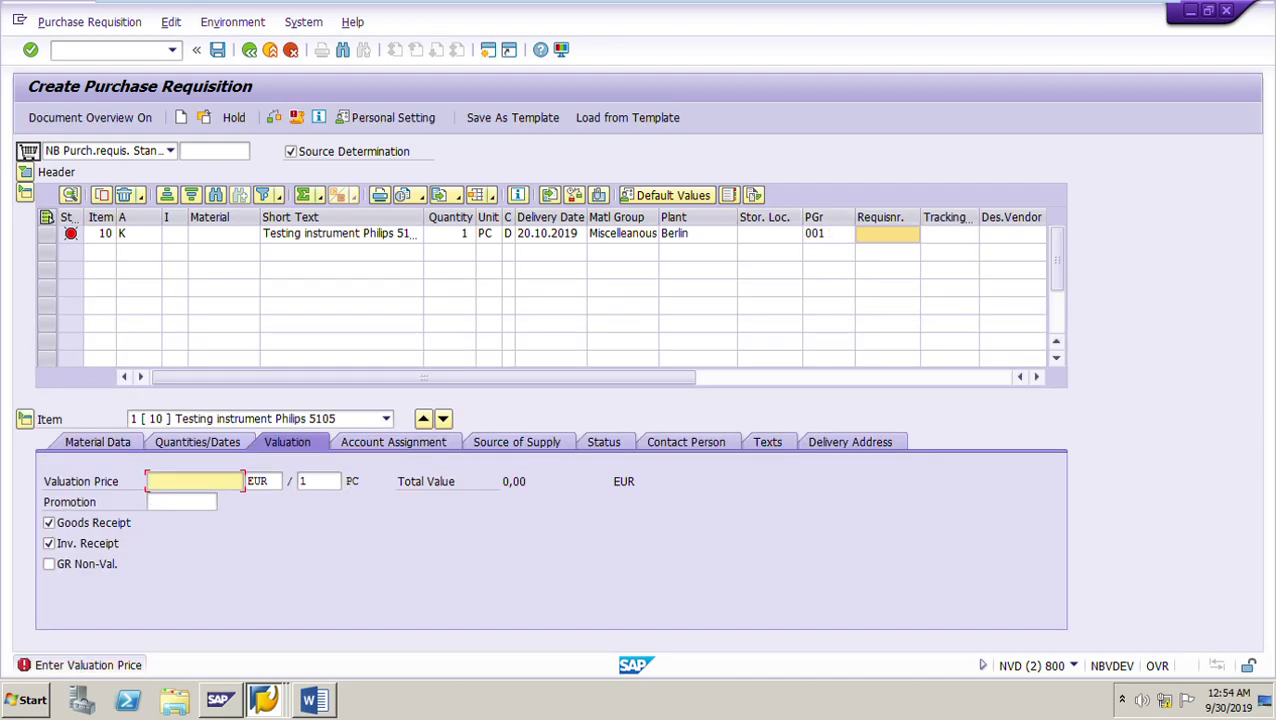
Step: Check the required price in the Word exercise document and set item 10's valuation price to 520 EUR in SAP
key(alt+Tab)
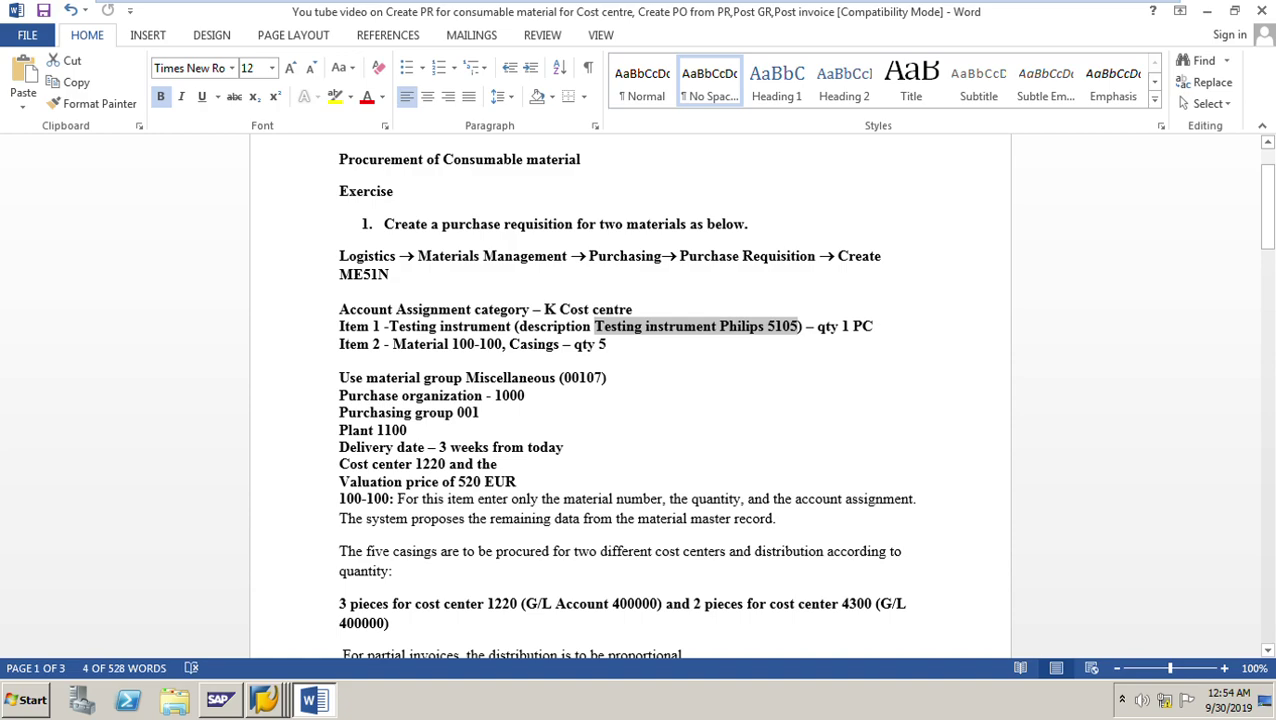
scroll(630, 400, down, 2)
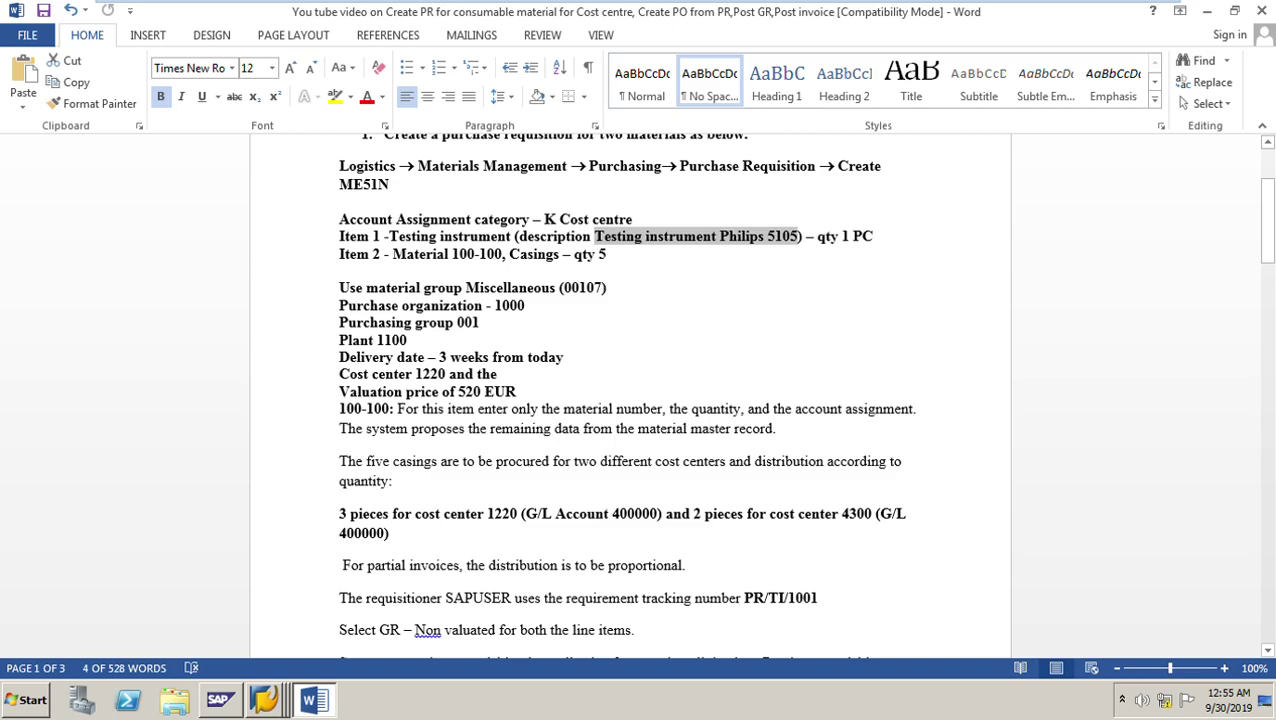
key(alt+Tab)
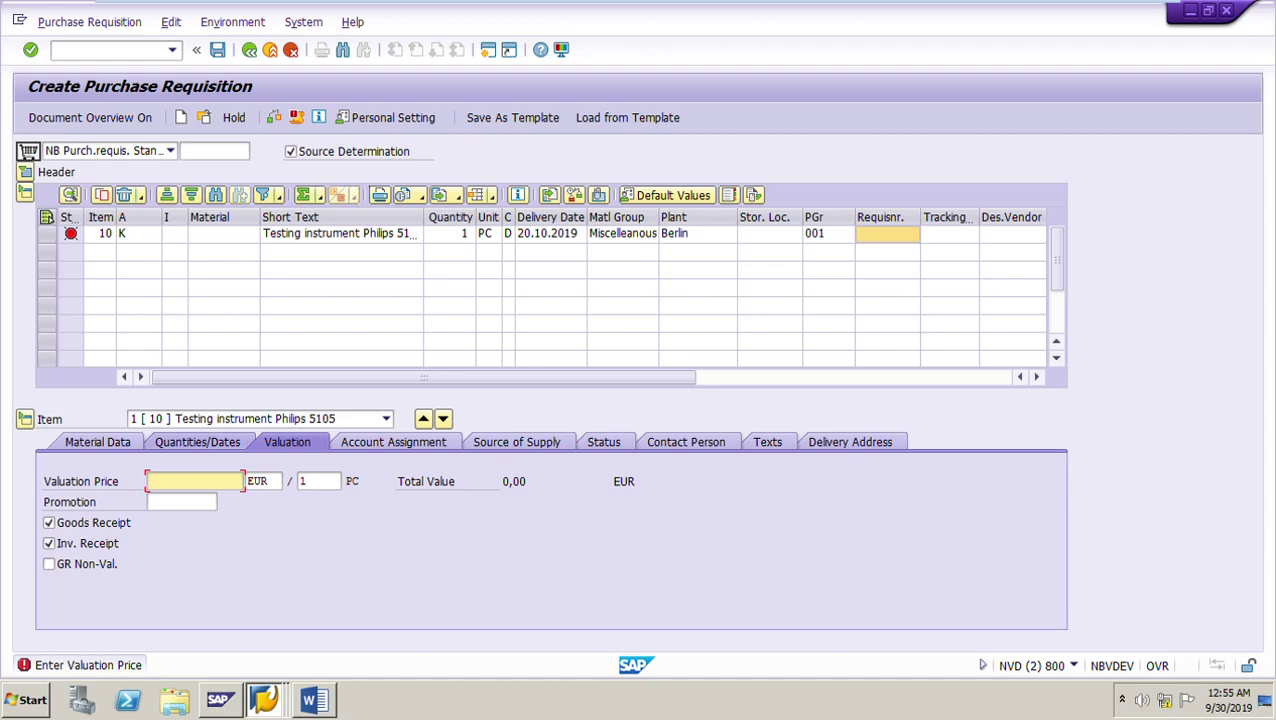
text(520)
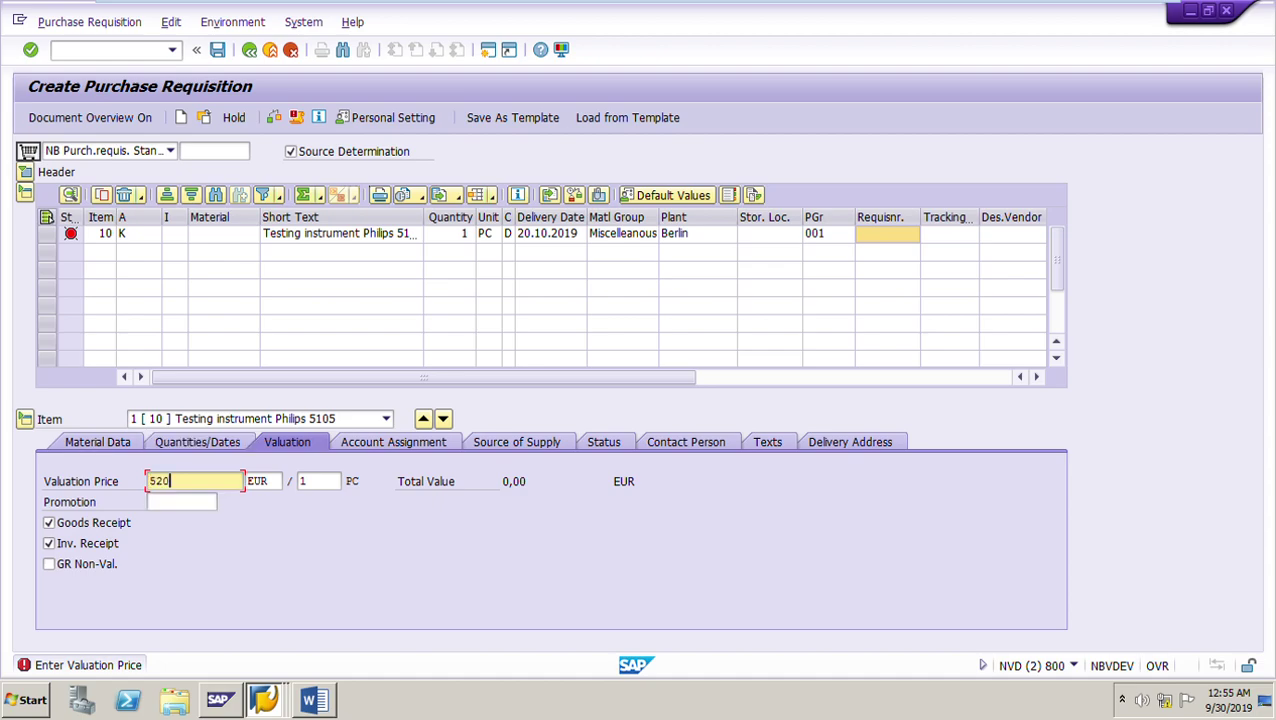
key(Return)
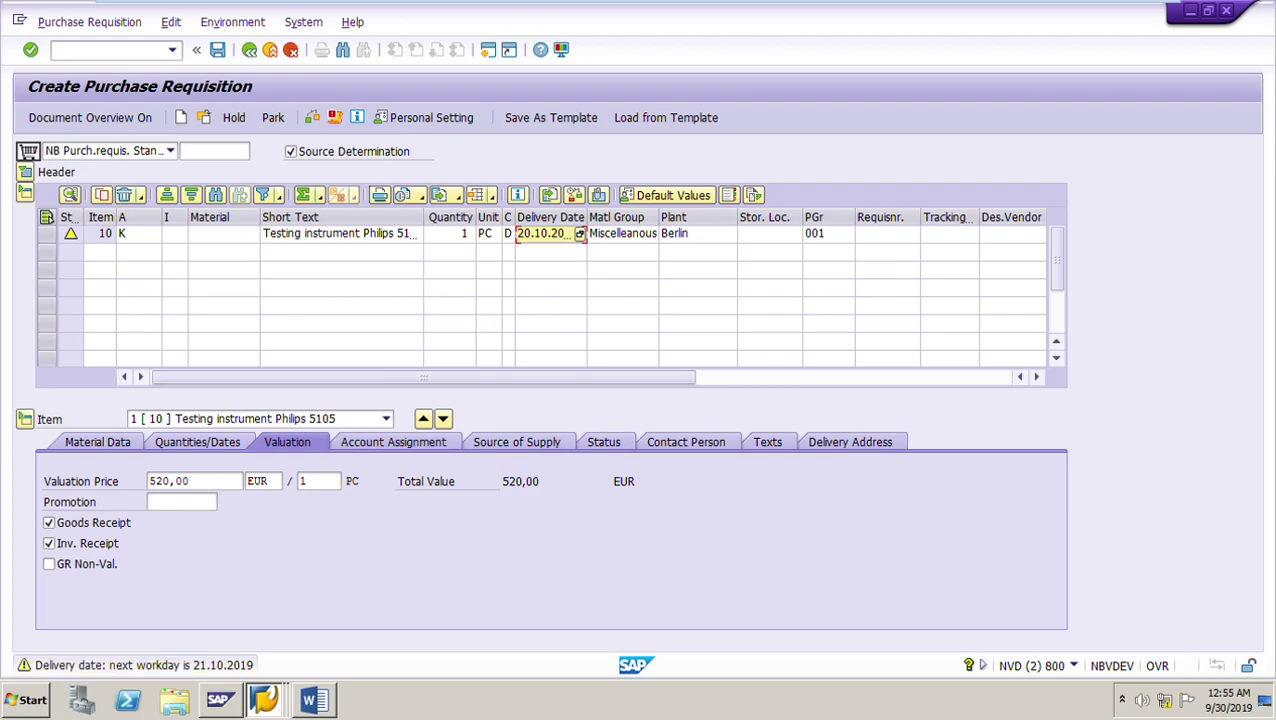
Step: Review the Word exercise's data for the second item, including its quantity and cost center split, and return to the SAP requisition
key(alt+Tab)
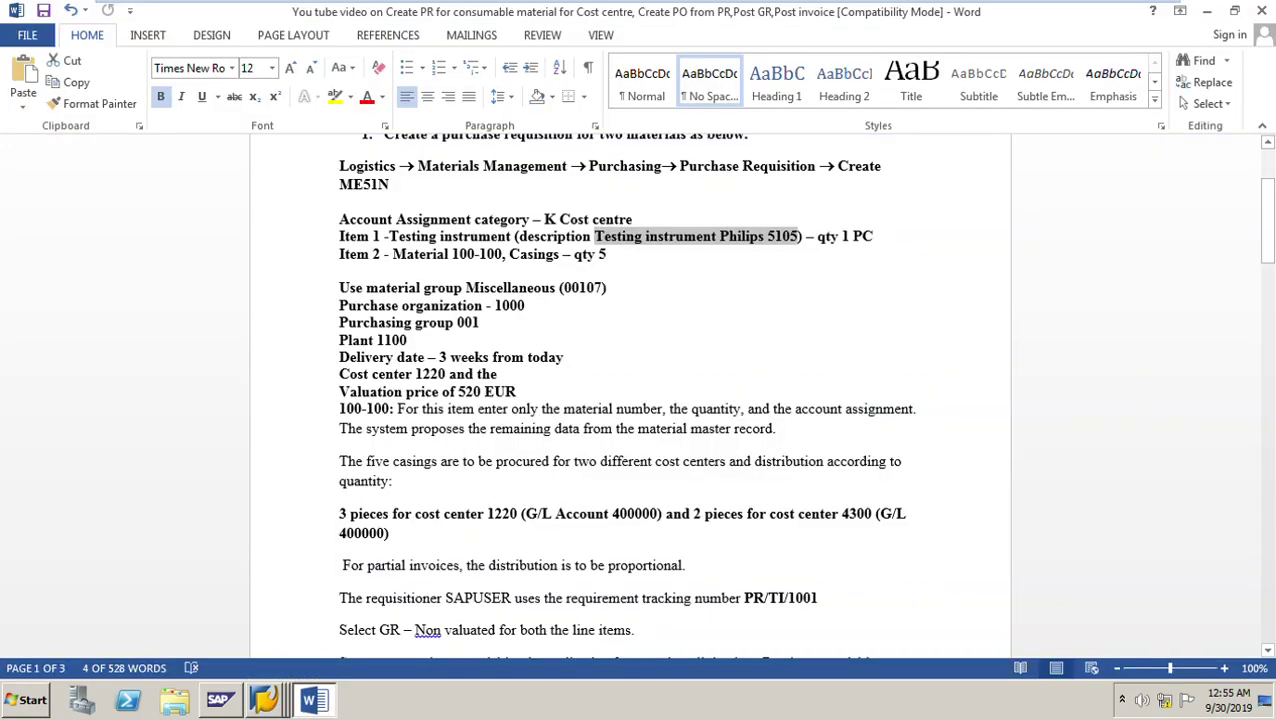
drag(452, 254, 607, 254)
click(388, 530)
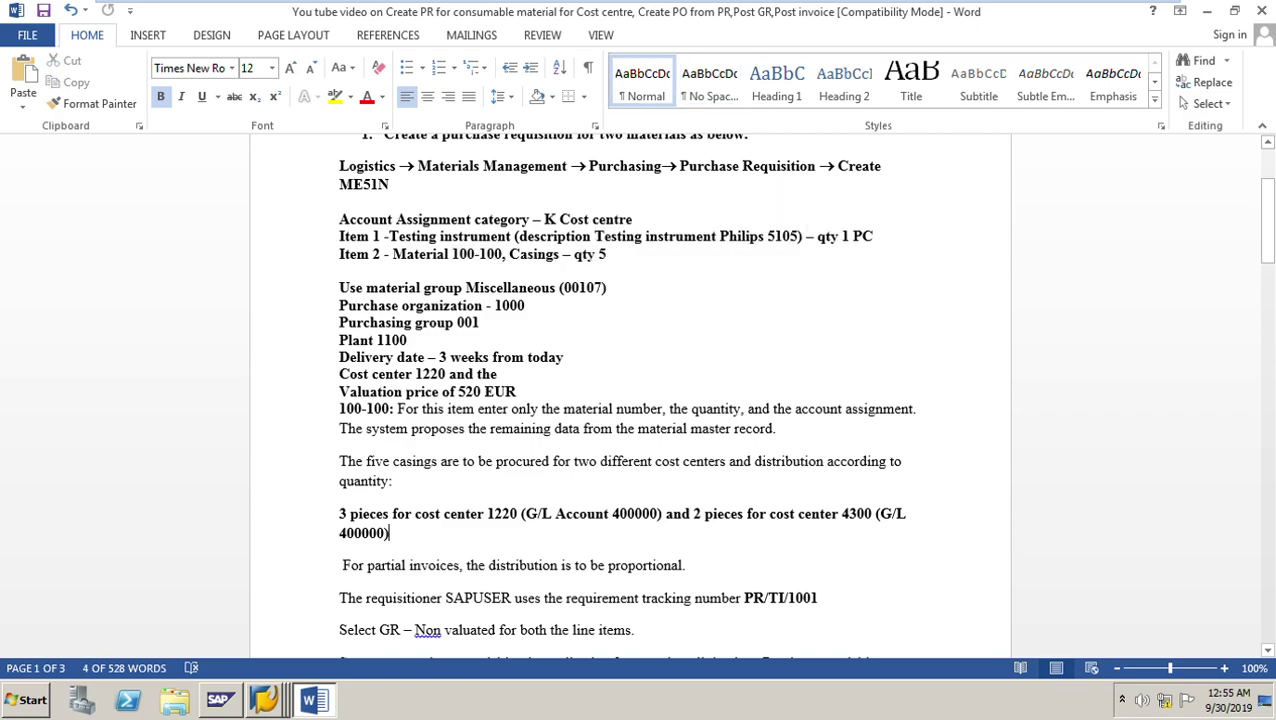
drag(338, 513, 664, 513)
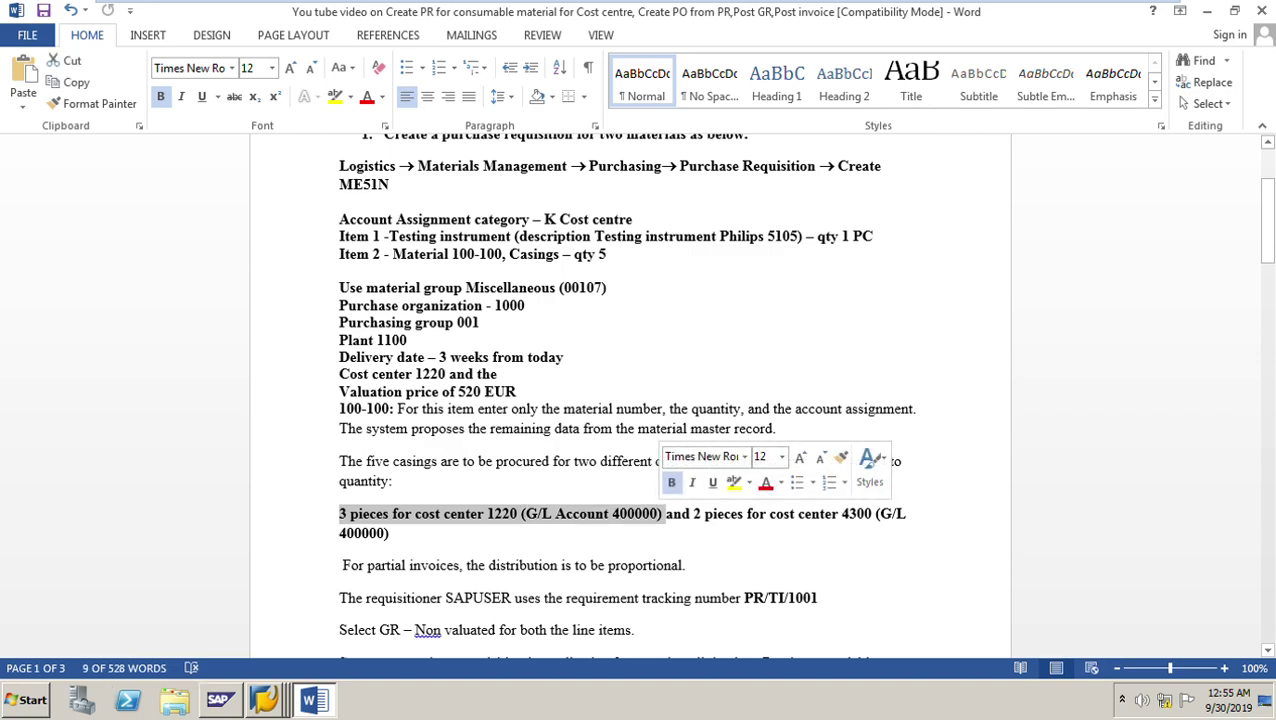
drag(693, 513, 907, 531)
click(909, 532)
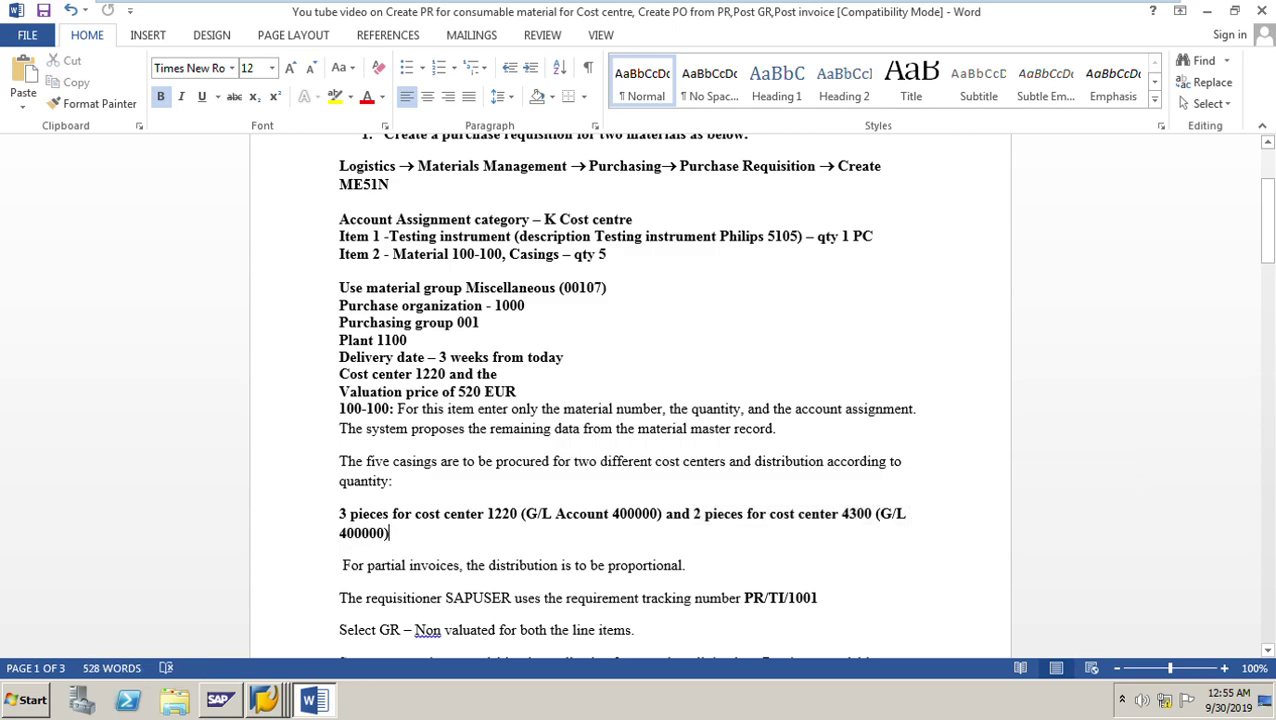
key(alt+Tab)
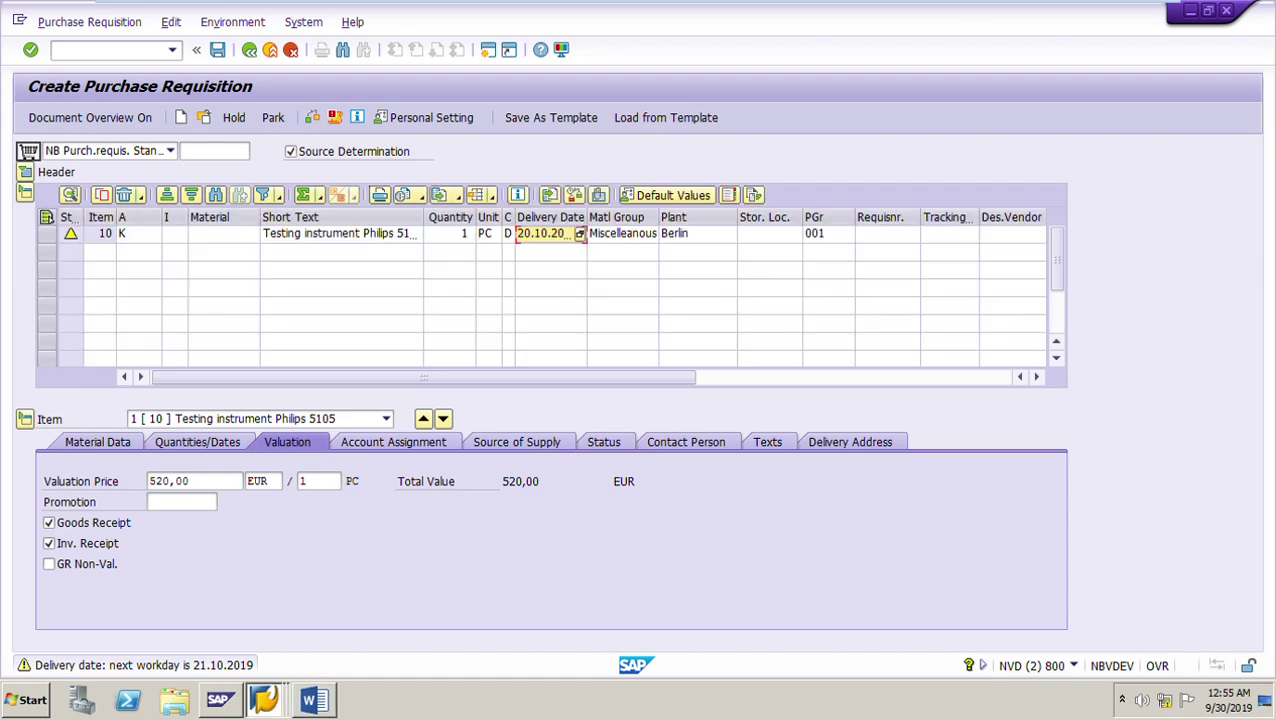
Step: Add a second requisition item with account assignment category K, material 100-100 and quantity 5
click(136, 252)
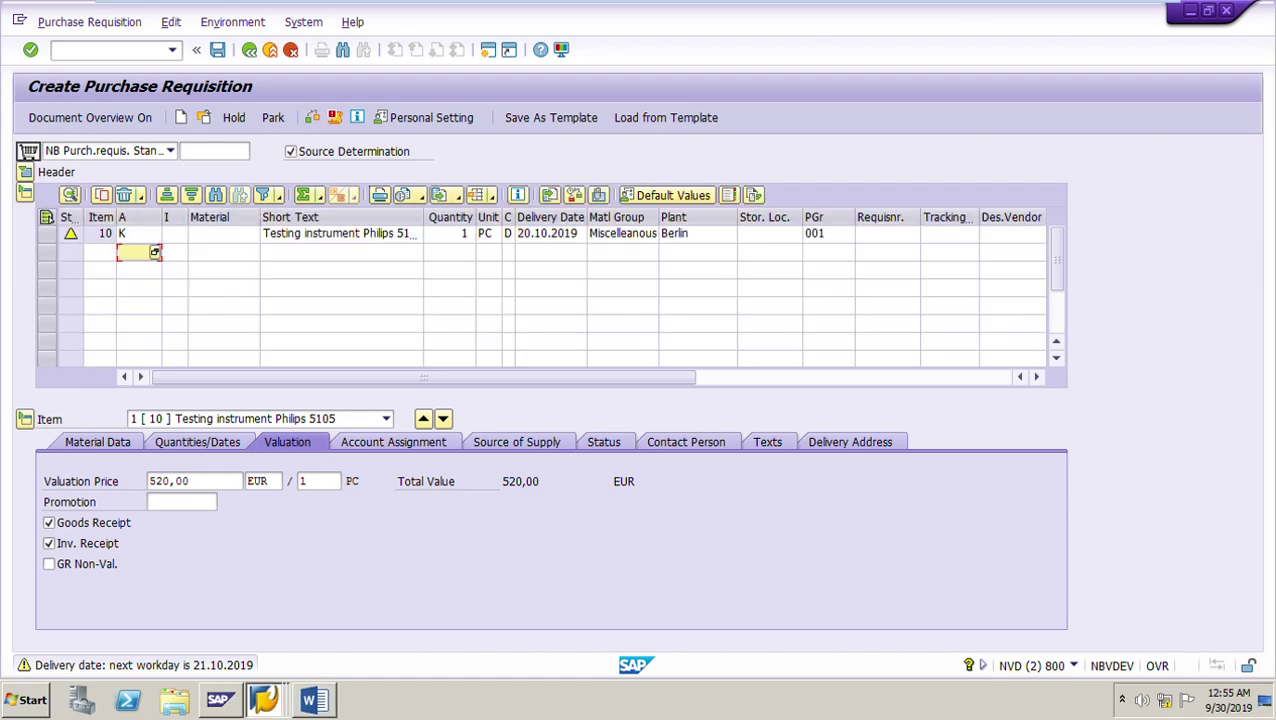
text(K)
click(220, 252)
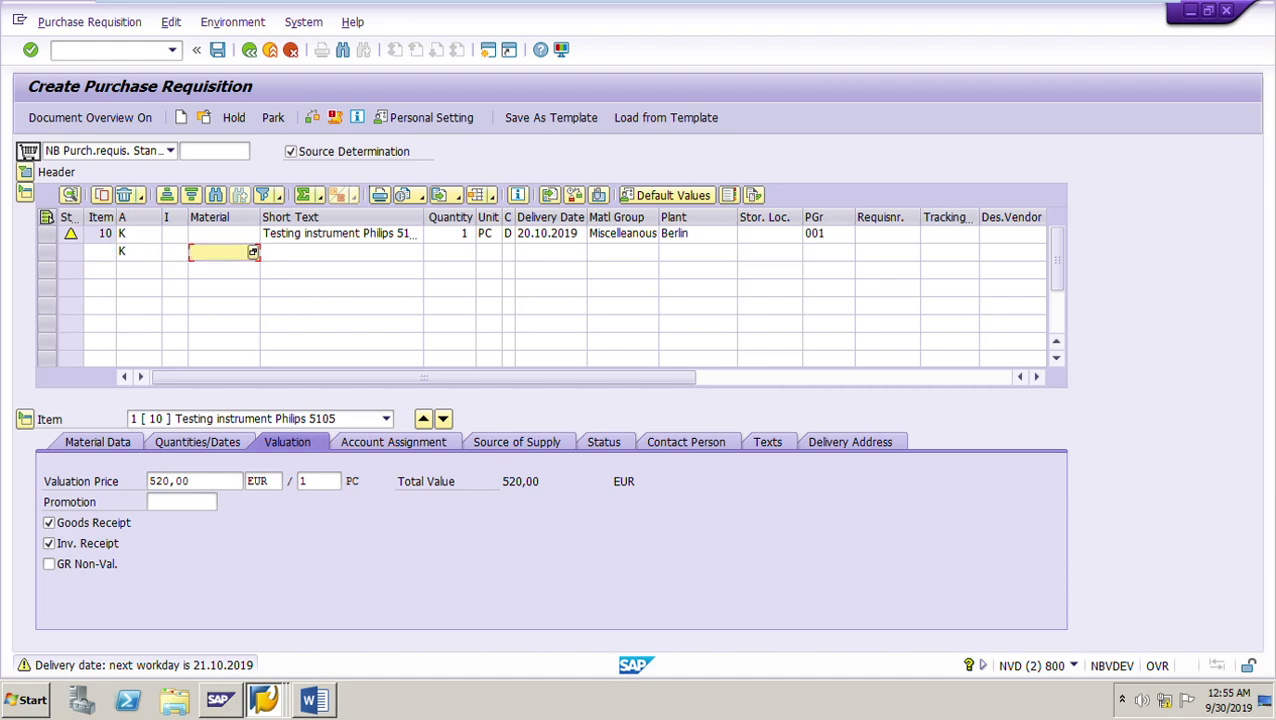
text(100-100)
click(449, 252)
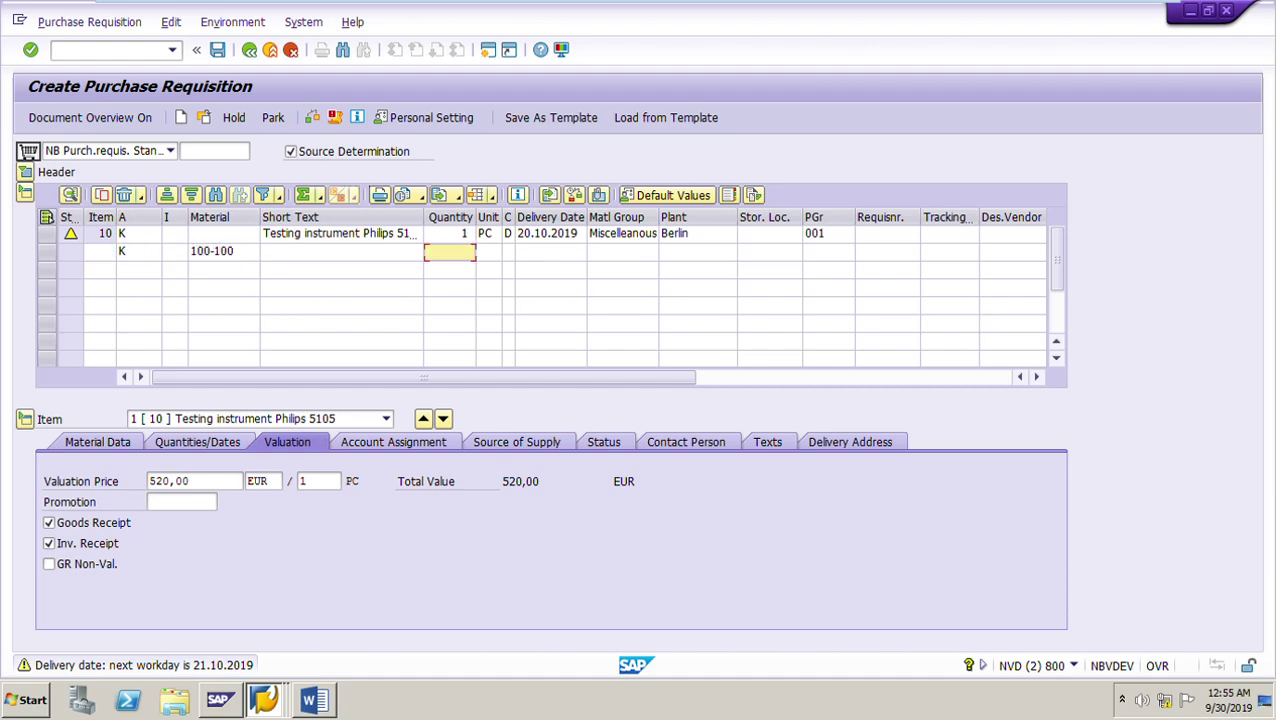
text(5)
key(Tab)
Step: Give the material 100-100 item delivery date 20.10.2019 and plant 1100, and validate the entries
key(F4)
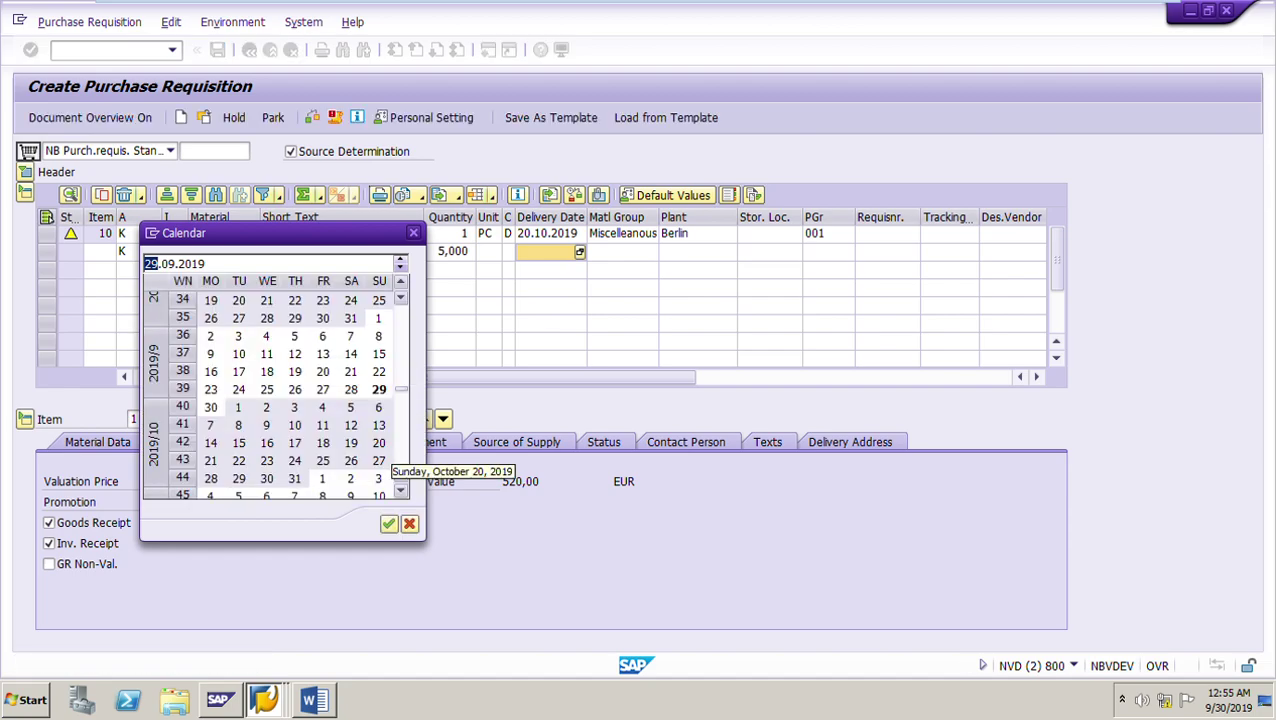
double_click(379, 443)
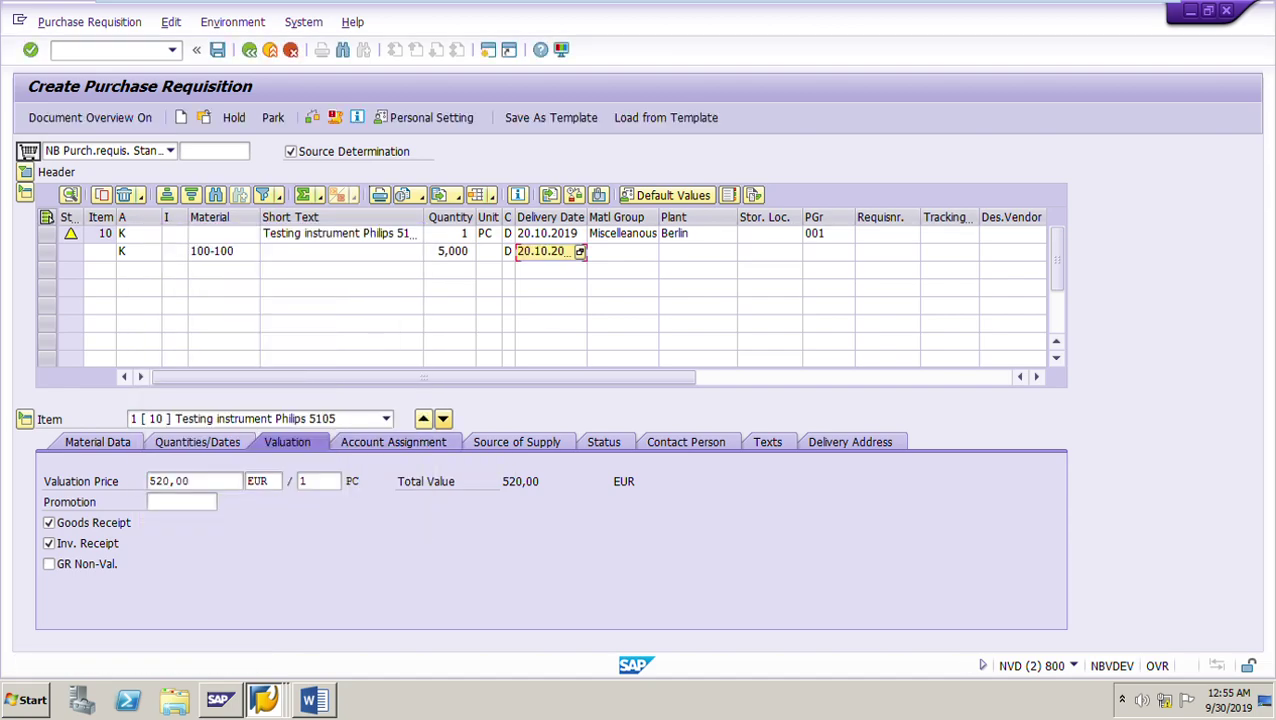
click(693, 252)
text(1100)
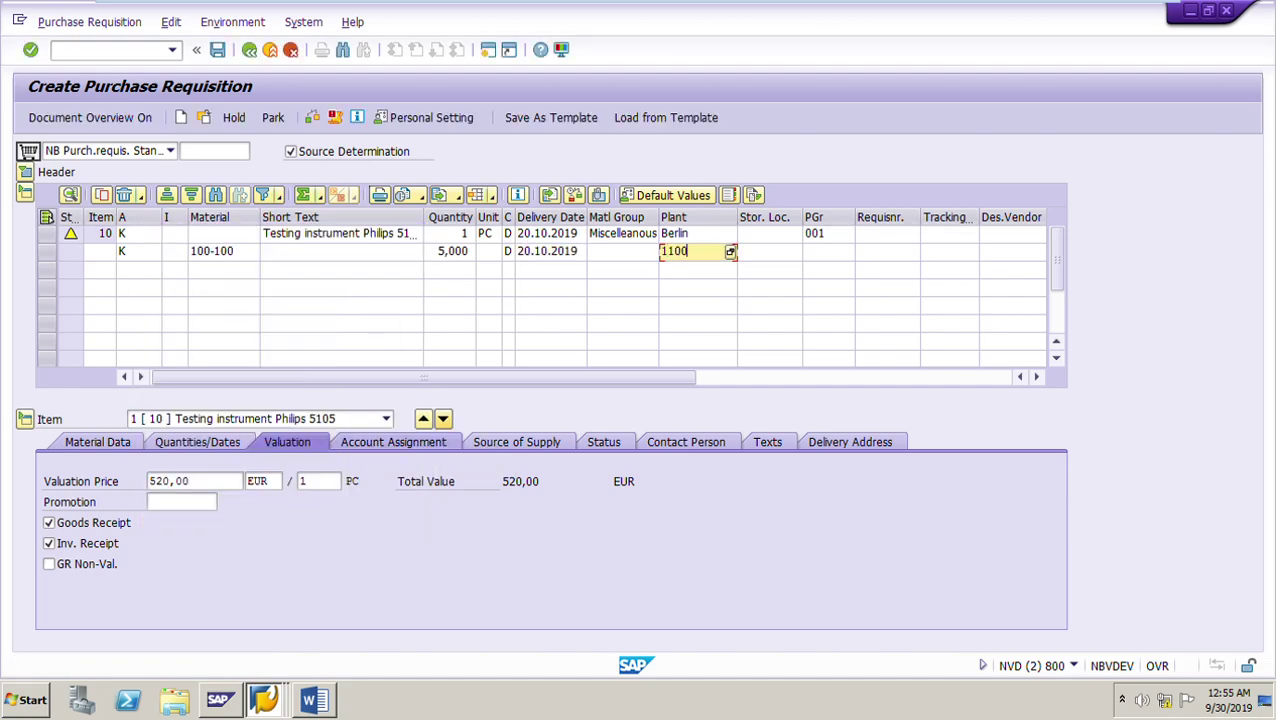
key(Return)
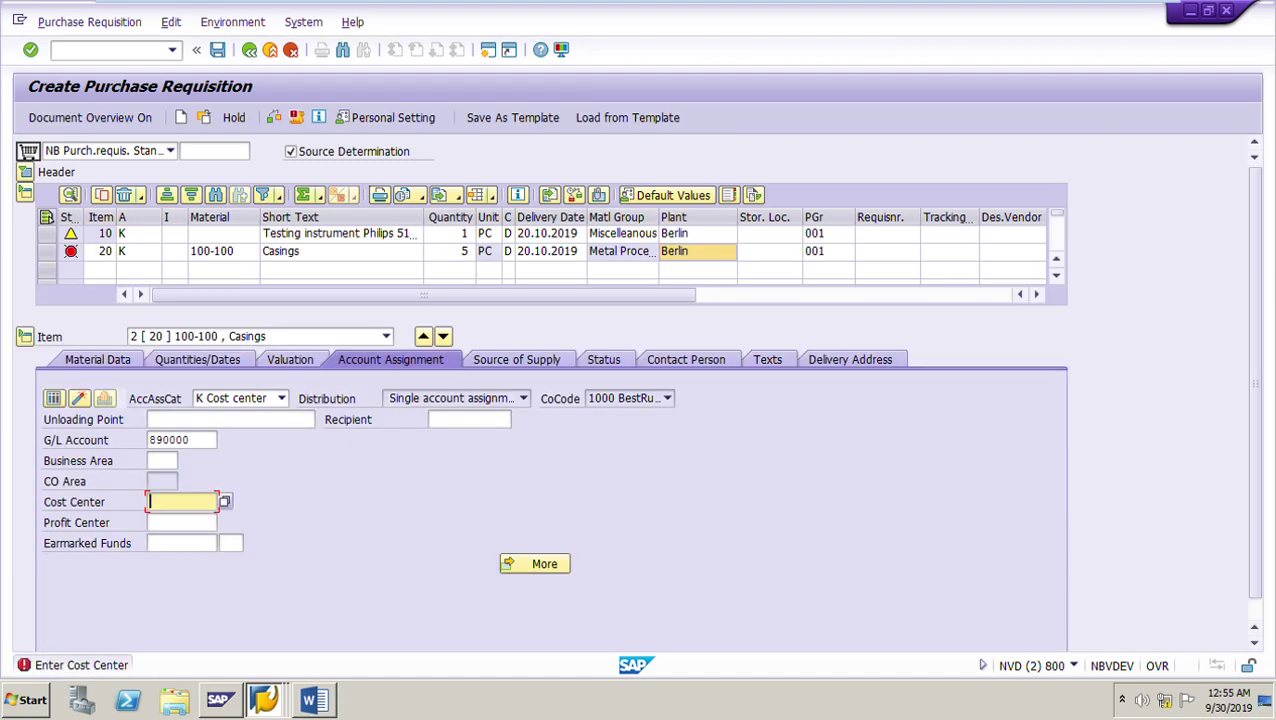
Step: Enter cost center 1220 for the casings item and switch its account assignment to the multiple assignment view
text(1)
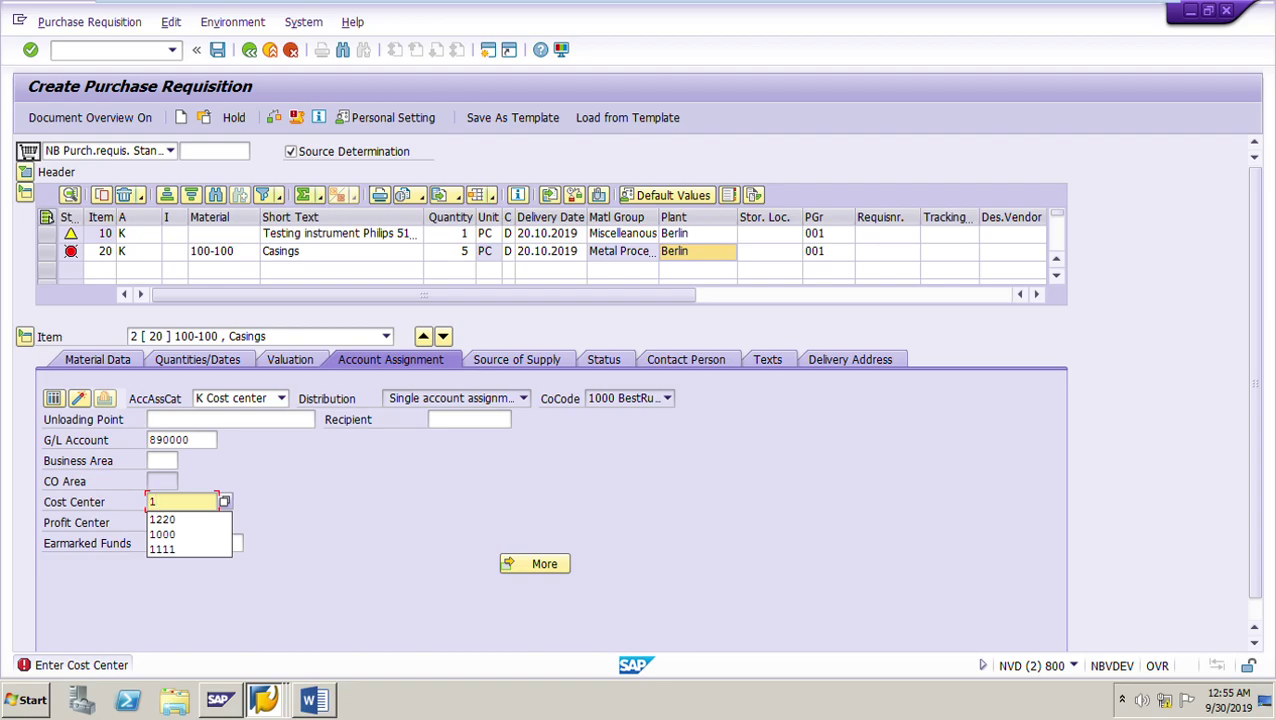
key(Down)
key(Return)
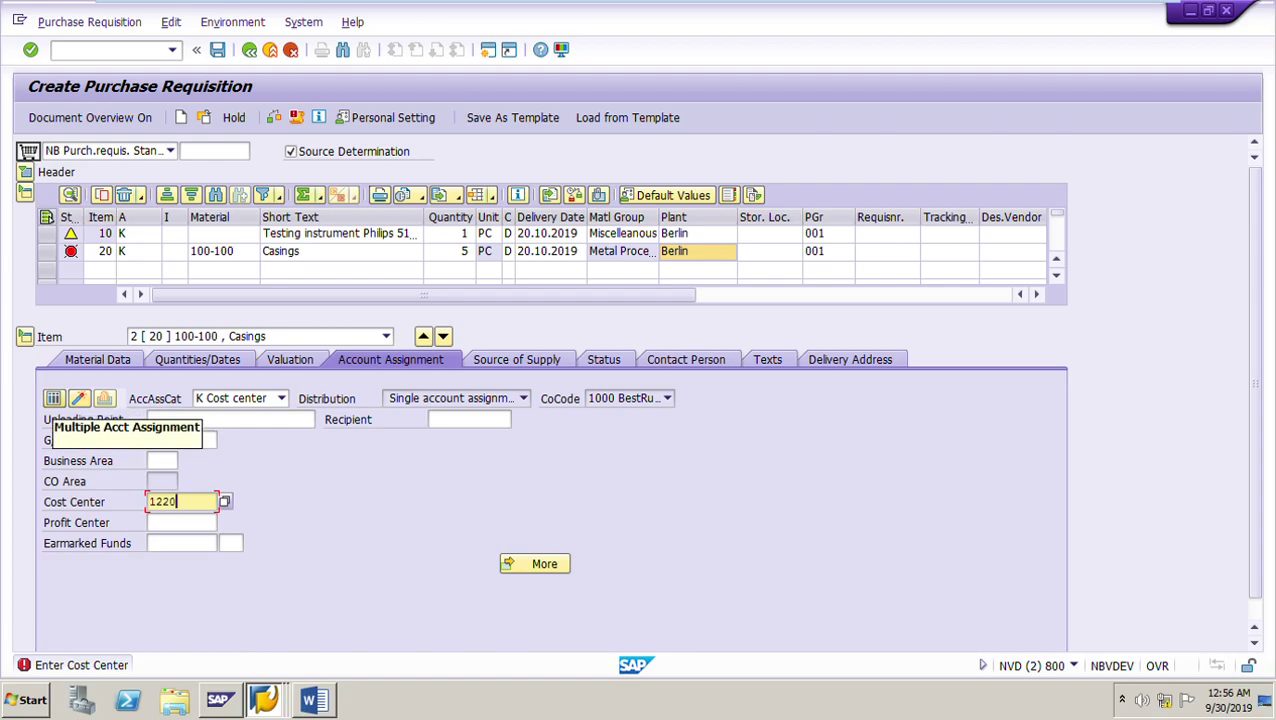
click(53, 398)
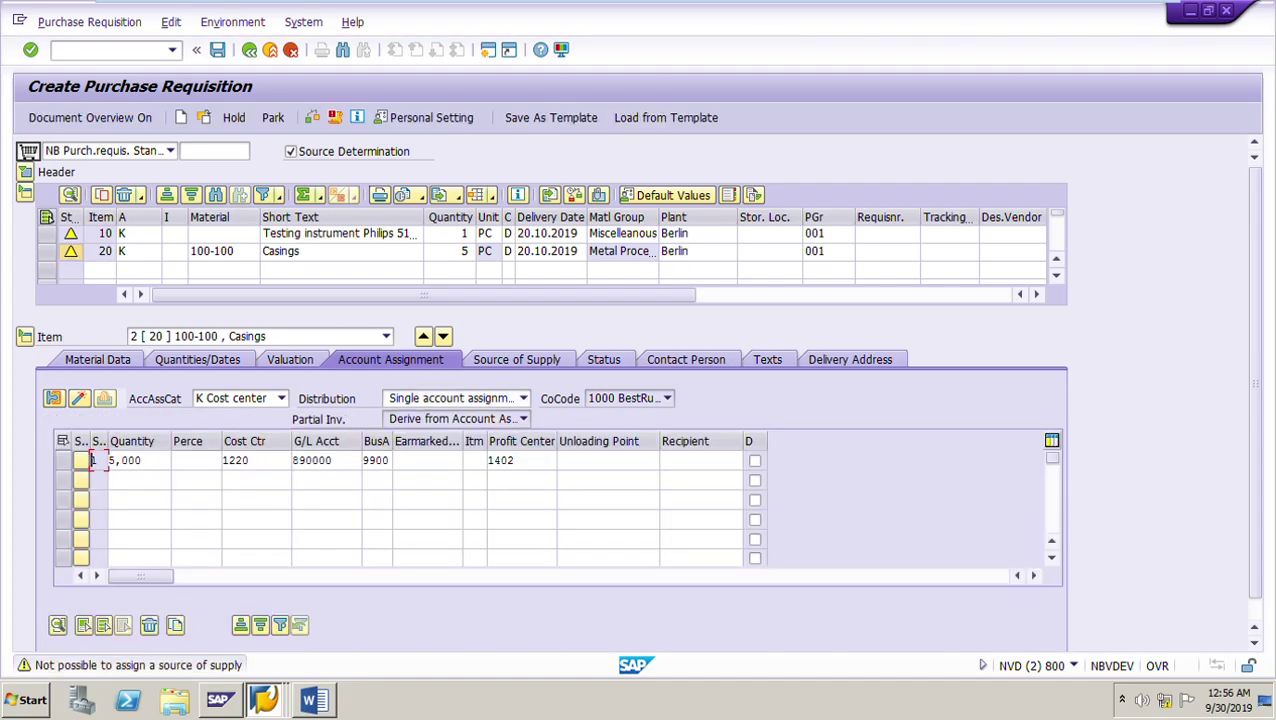
Step: Set the casings item's first account assignment line, for cost center 1220, to quantity 3 and G/L account 400000
key(Tab)
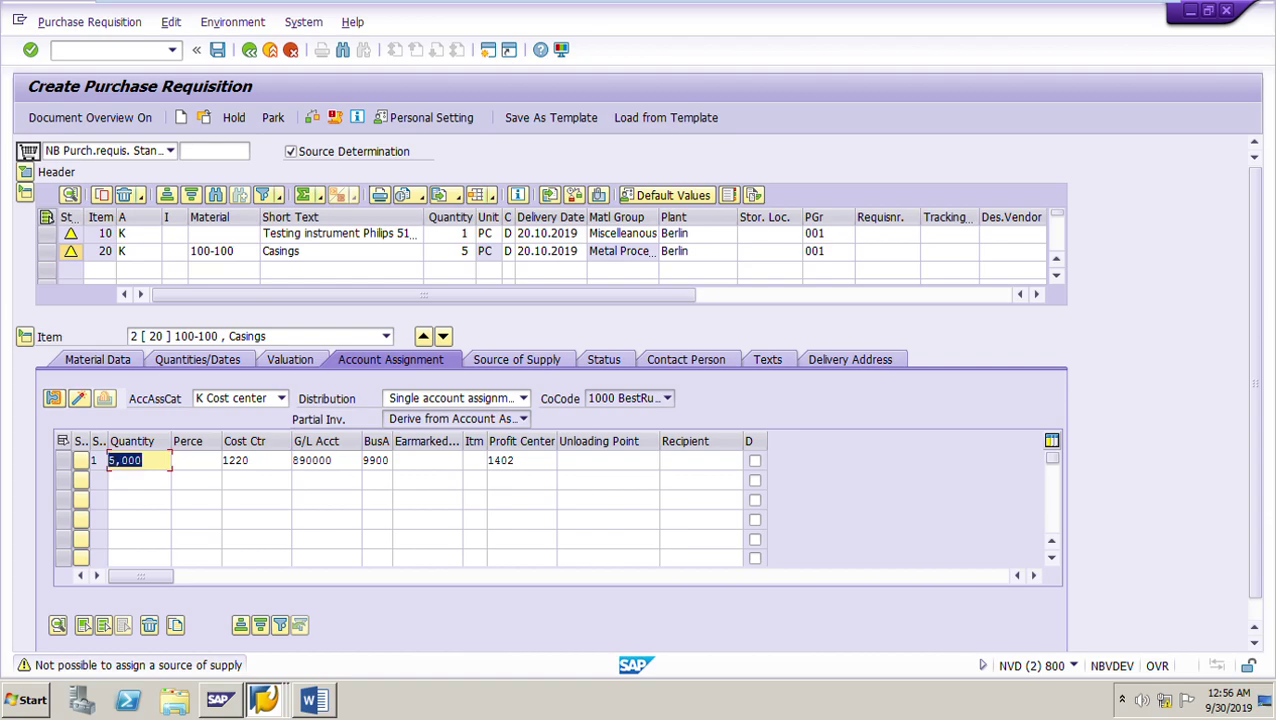
text(3)
key(alt+Tab)
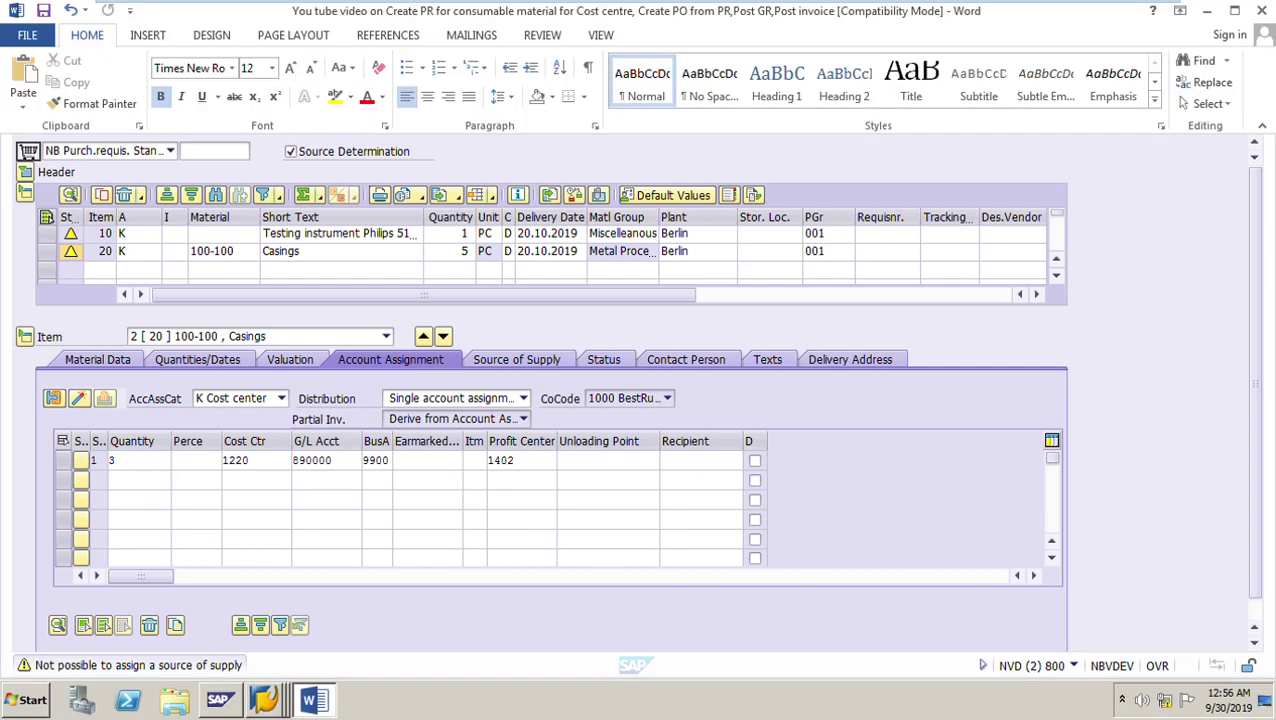
key(alt+Tab)
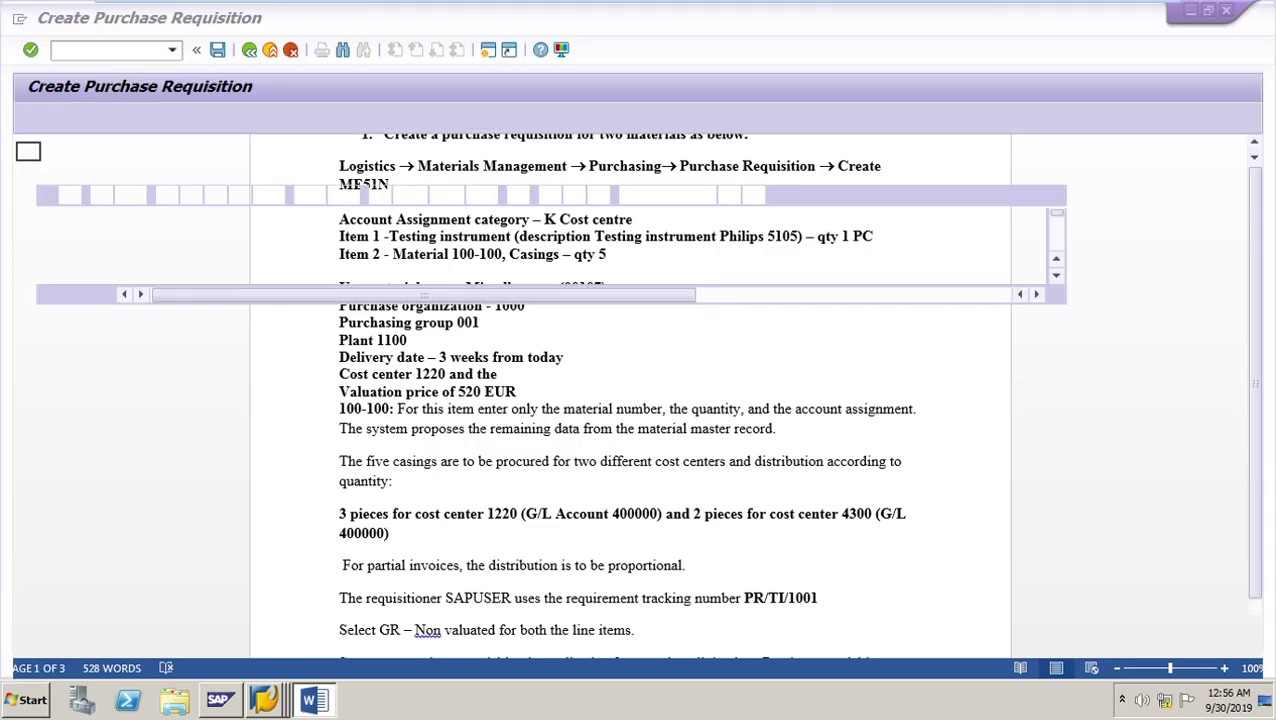
drag(343, 461, 293, 461)
text(4)
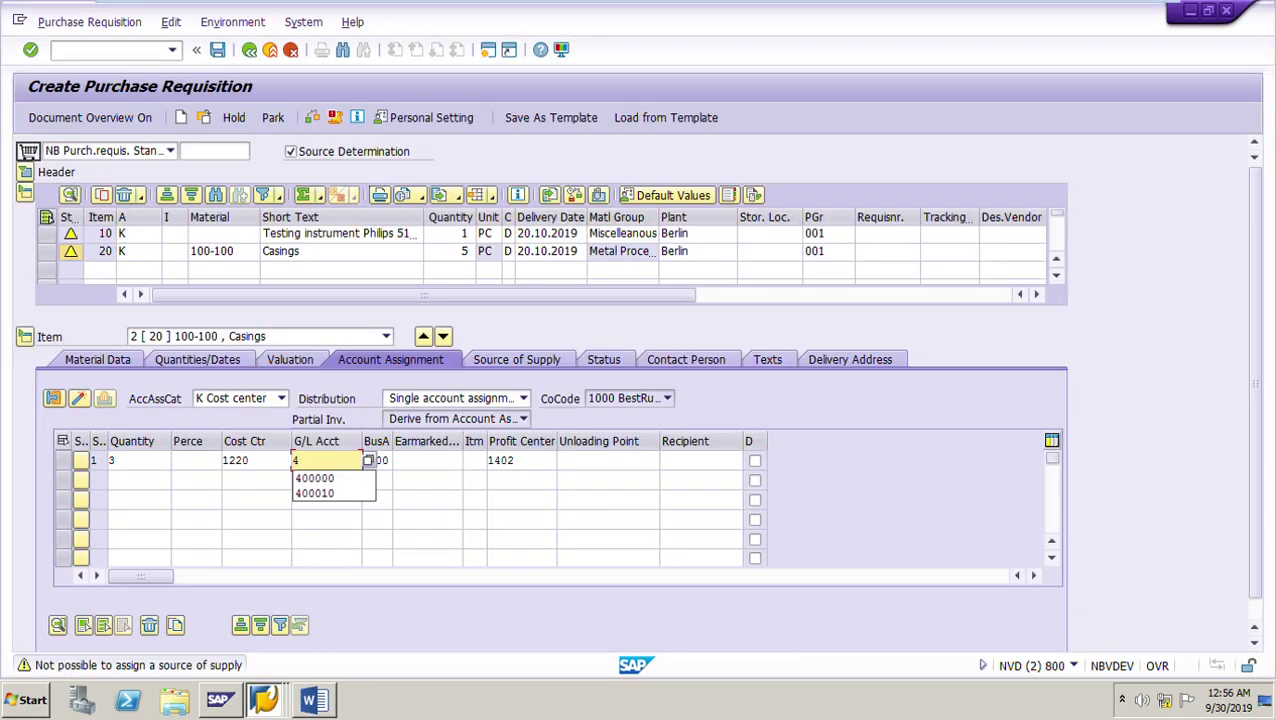
key(Down)
key(Up)
key(Return)
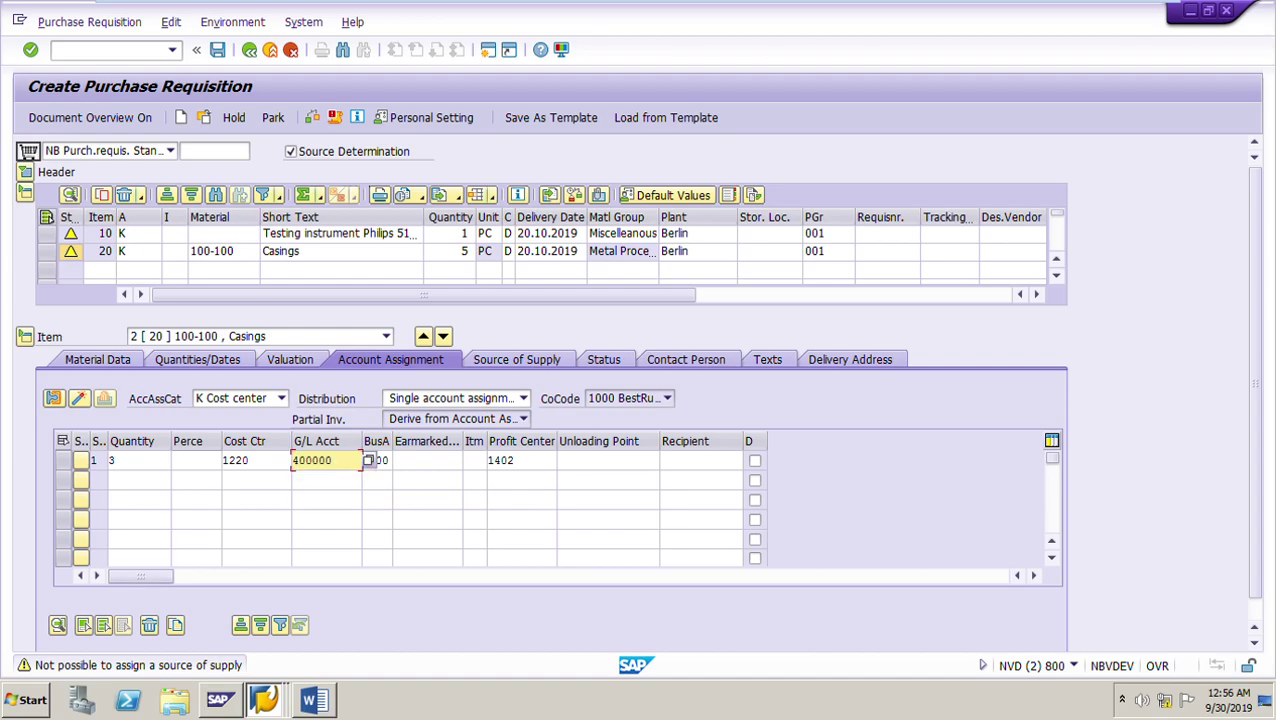
Step: Add a second account assignment line for the casings with quantity 2, cost center 4300 and G/L account 400000, and validate it
key(Return)
text(2)
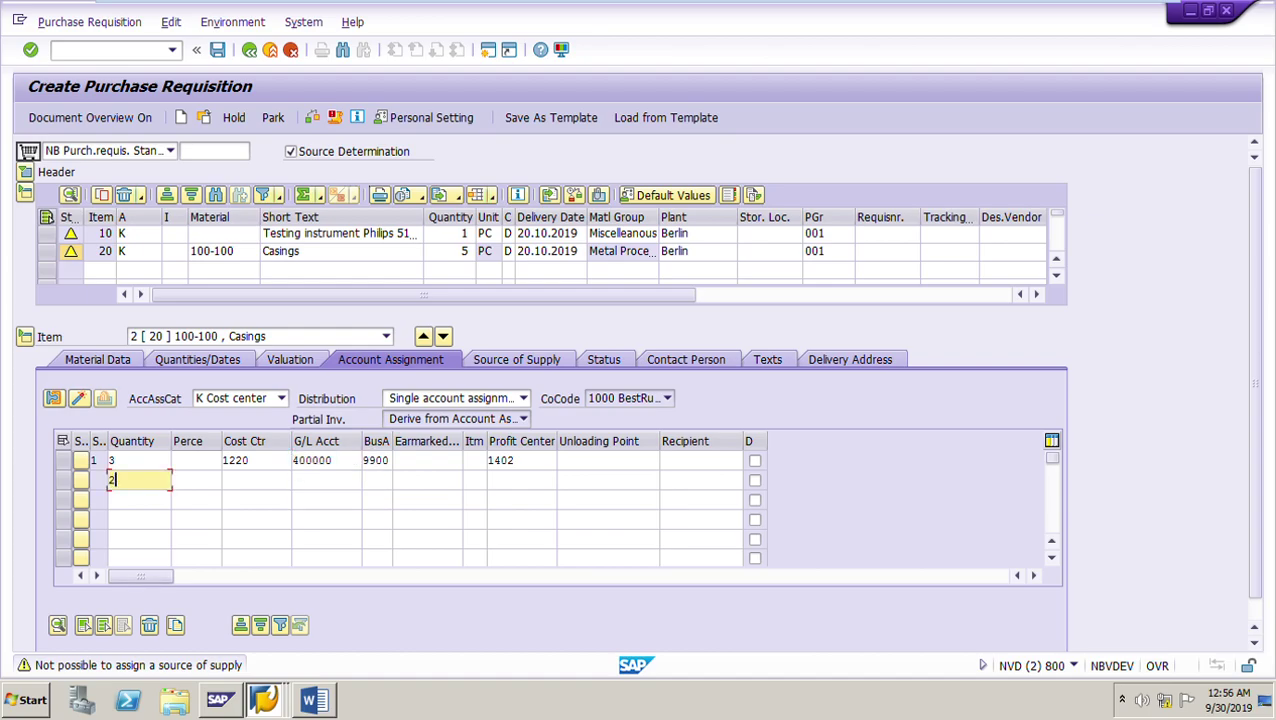
click(250, 480)
text(4)
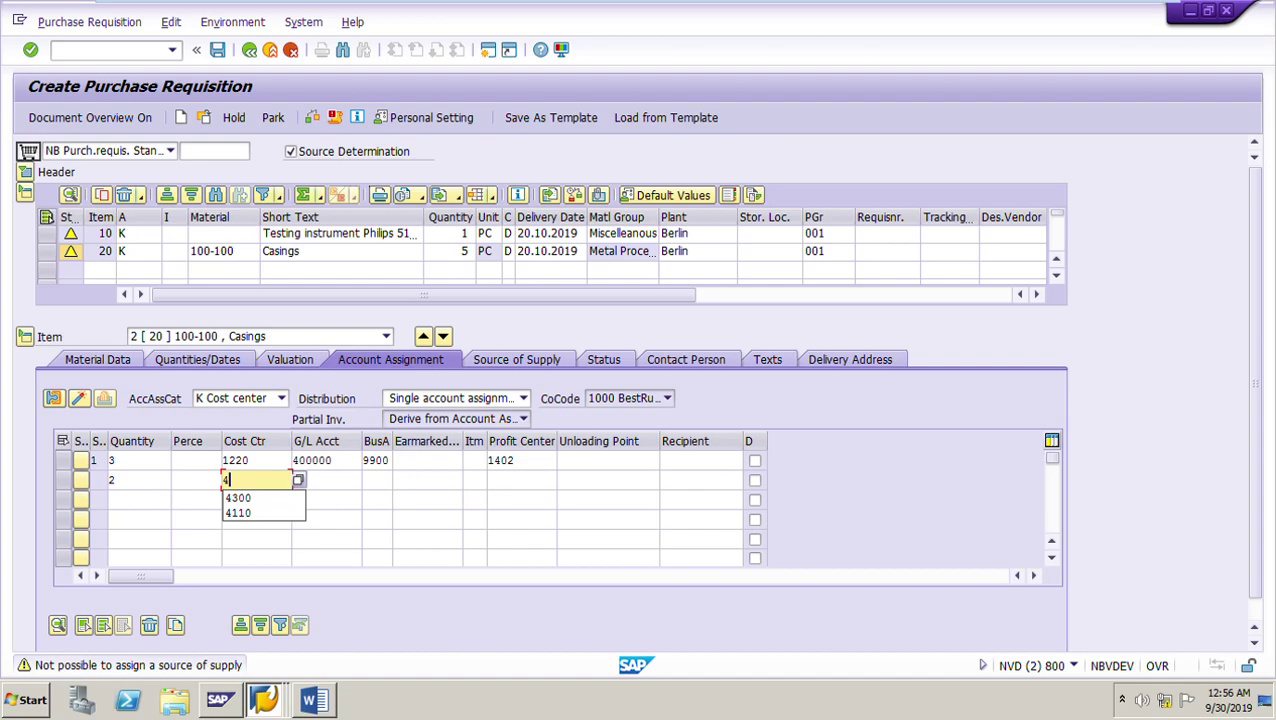
key(Down)
key(Return)
key(Tab)
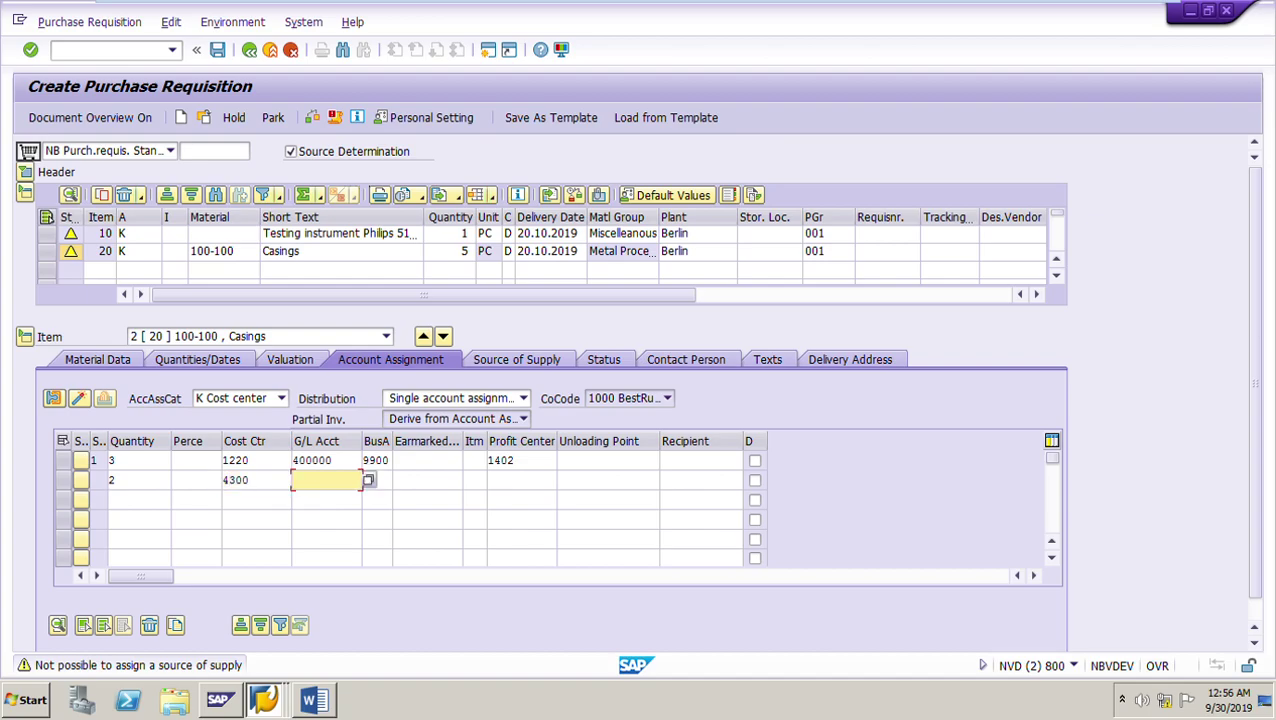
key(Down)
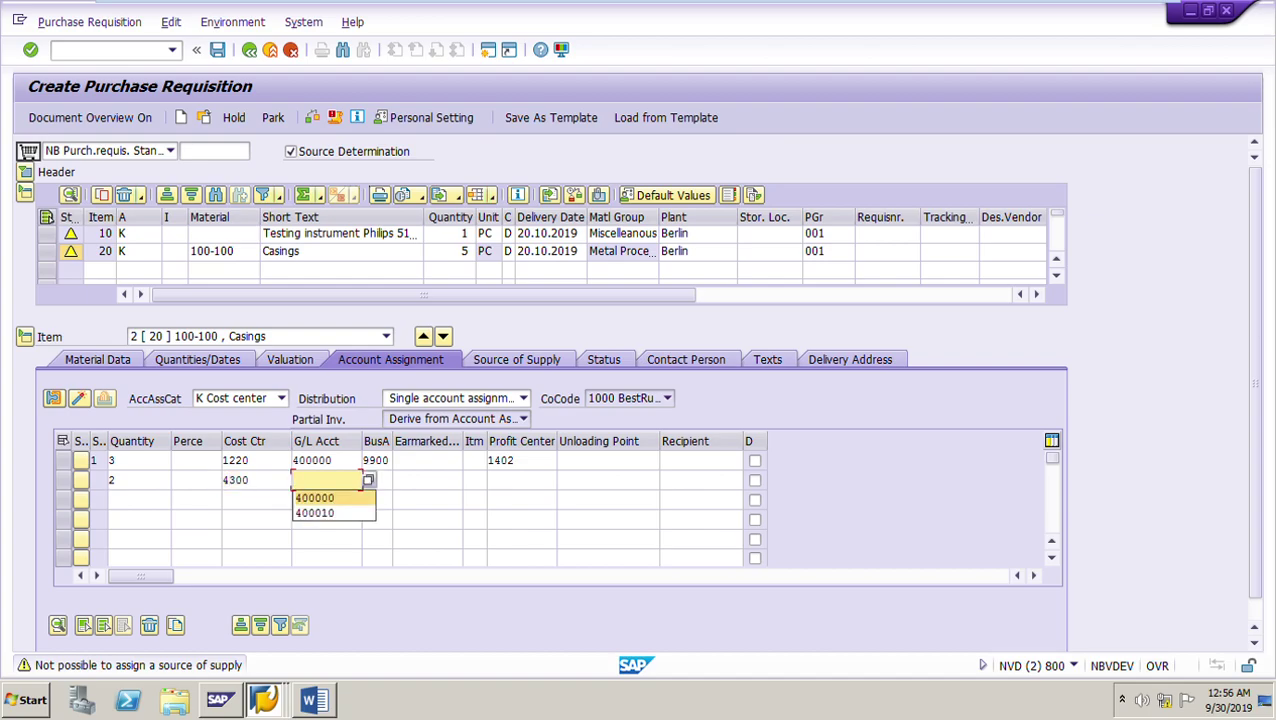
key(Return)
key(Return)
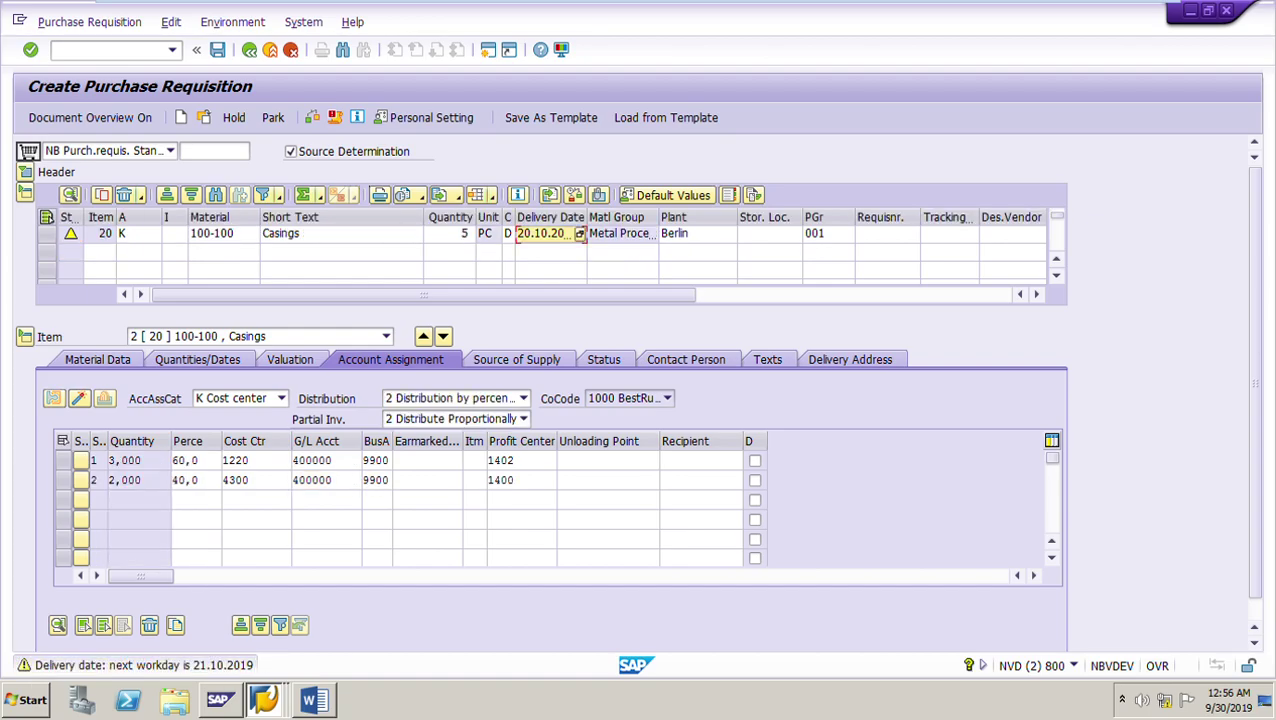
Step: Look up the partial invoice distribution rule in the Word exercise and compare it with the casings item's partial invoice options in SAP
click(312, 699)
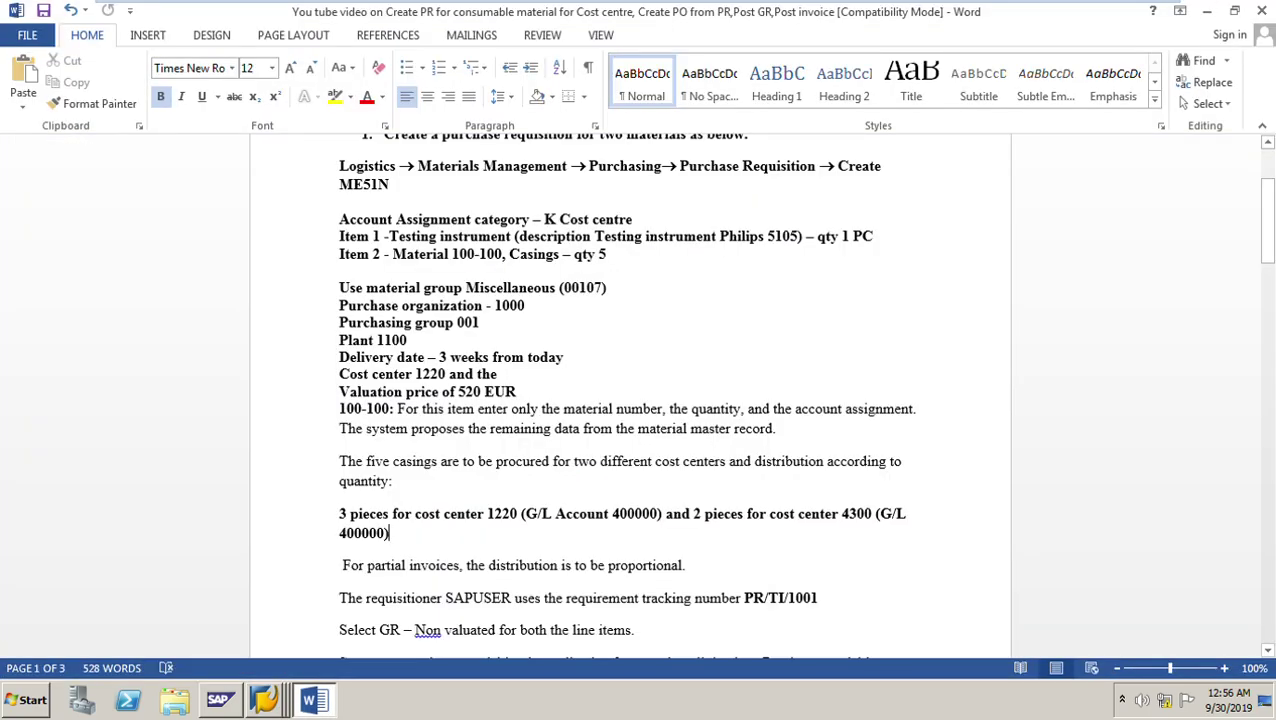
scroll(630, 400, down, 3)
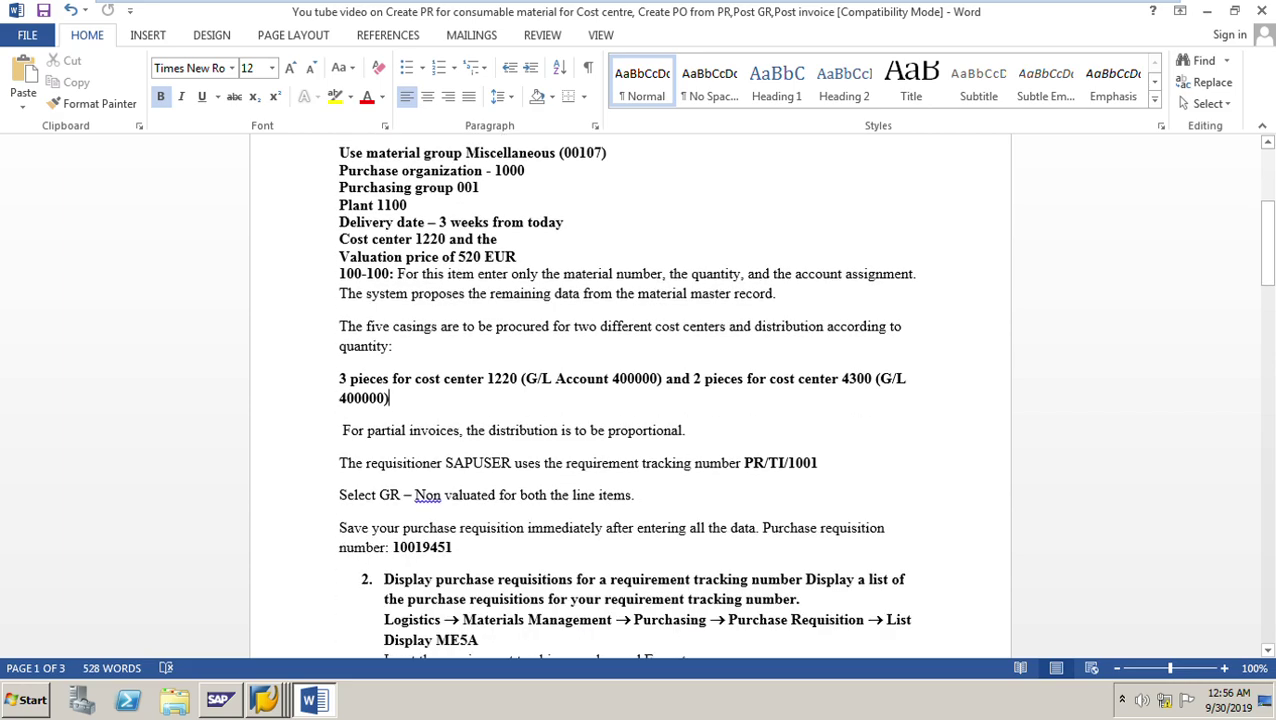
drag(338, 430, 690, 430)
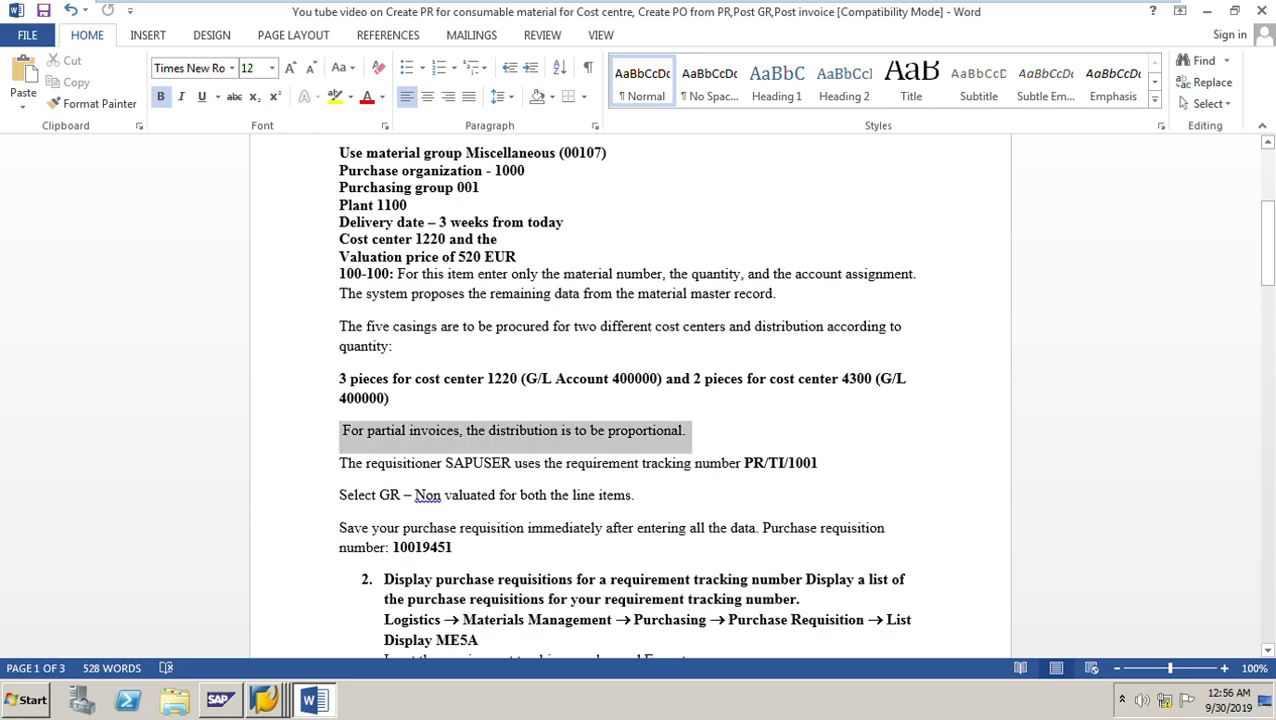
key(alt+Tab)
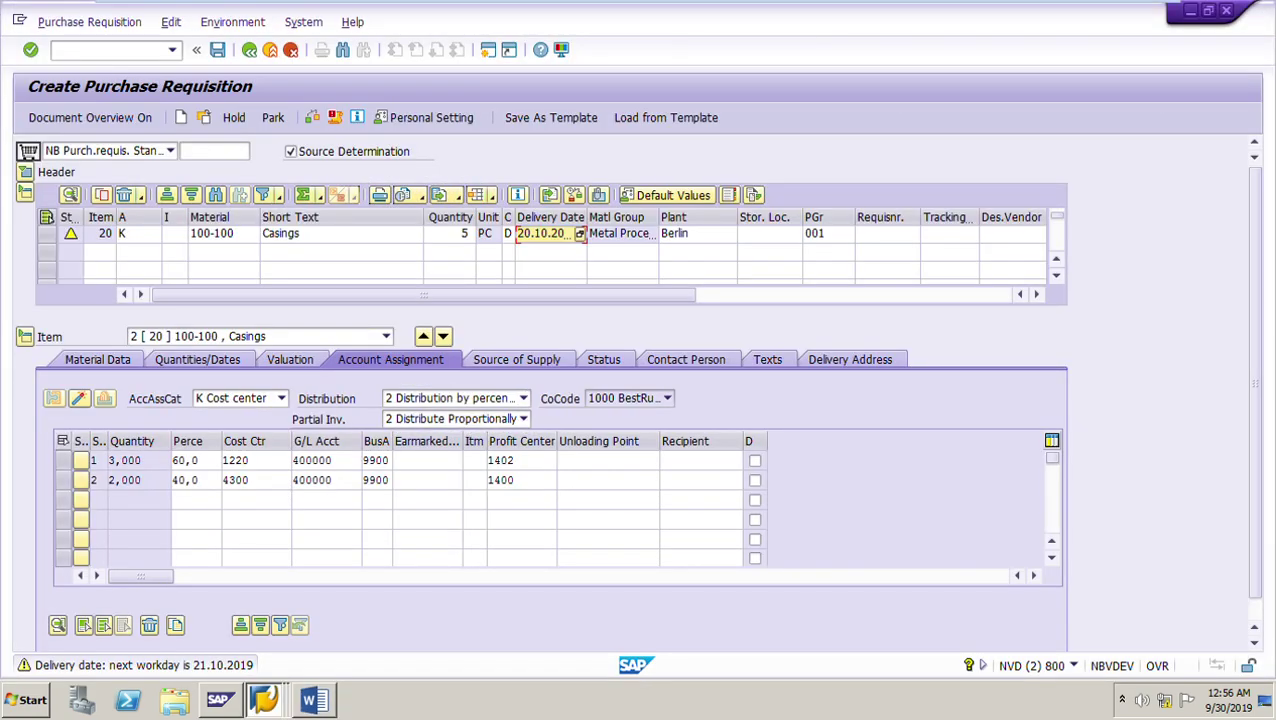
click(523, 418)
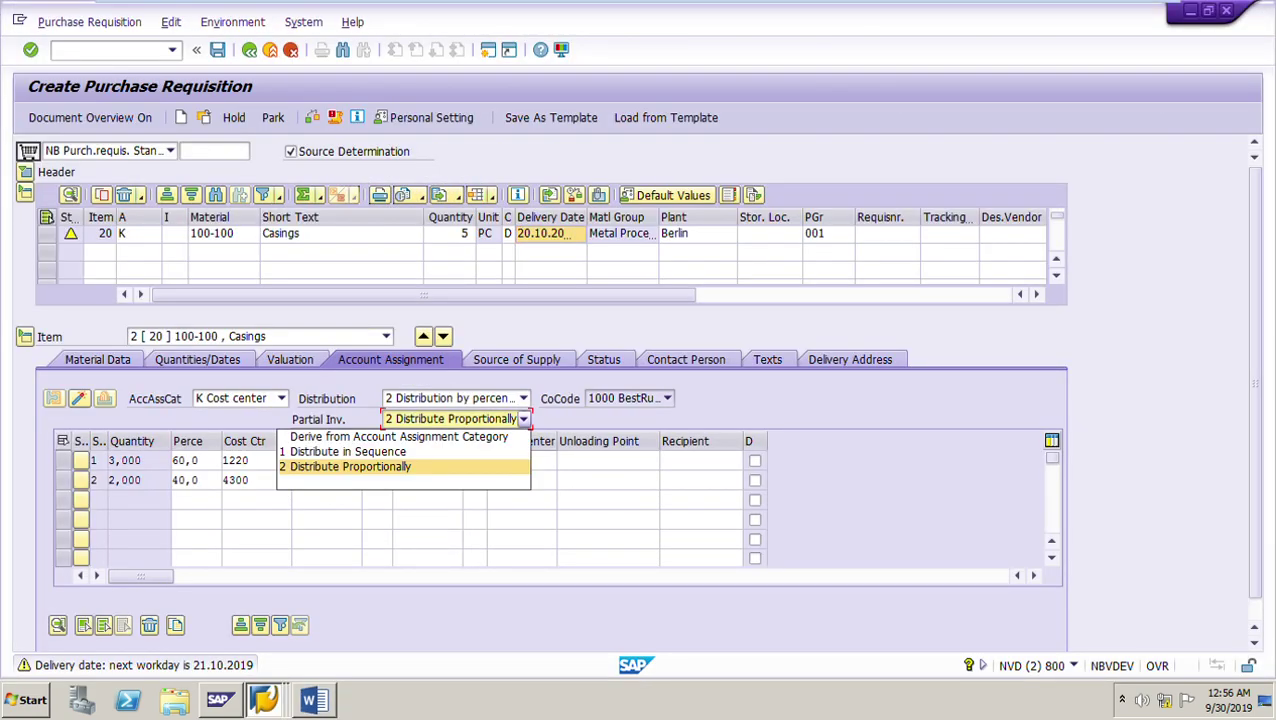
key(Return)
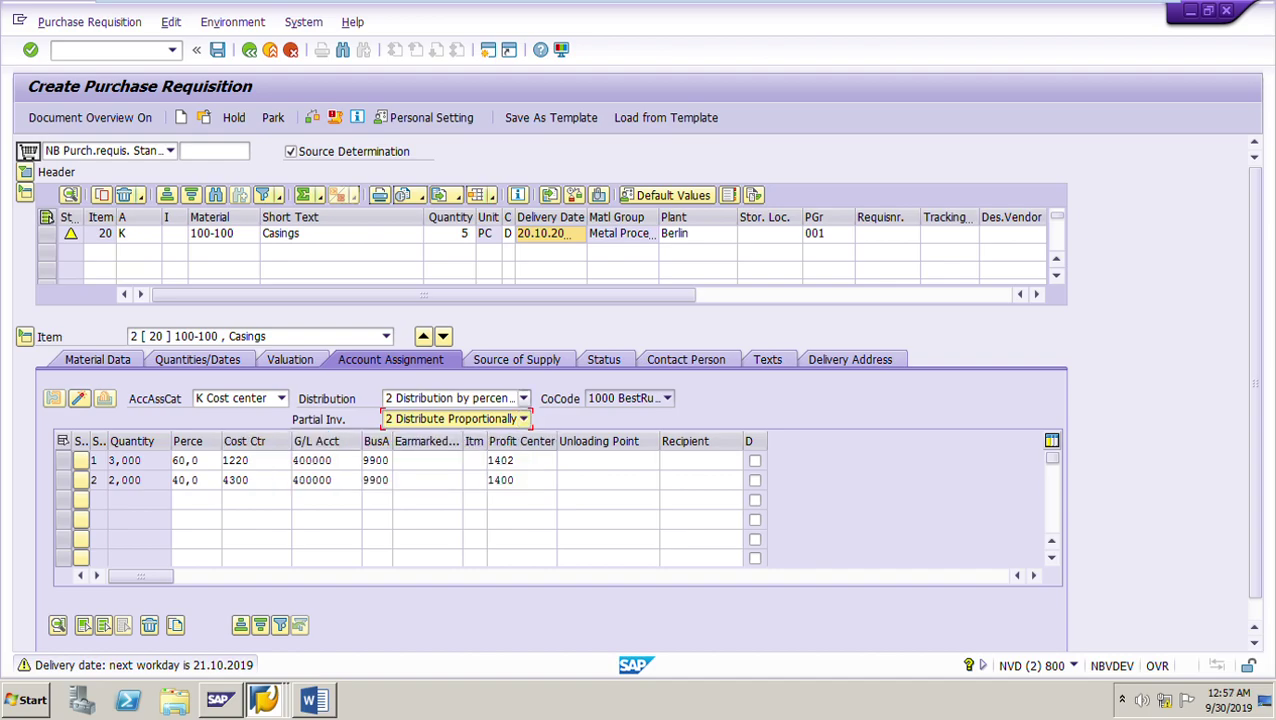
Step: Change the casings item's account assignment distribution to quantity basis, with partial invoices distributed proportionally, and validate the entries
click(523, 398)
key(Return)
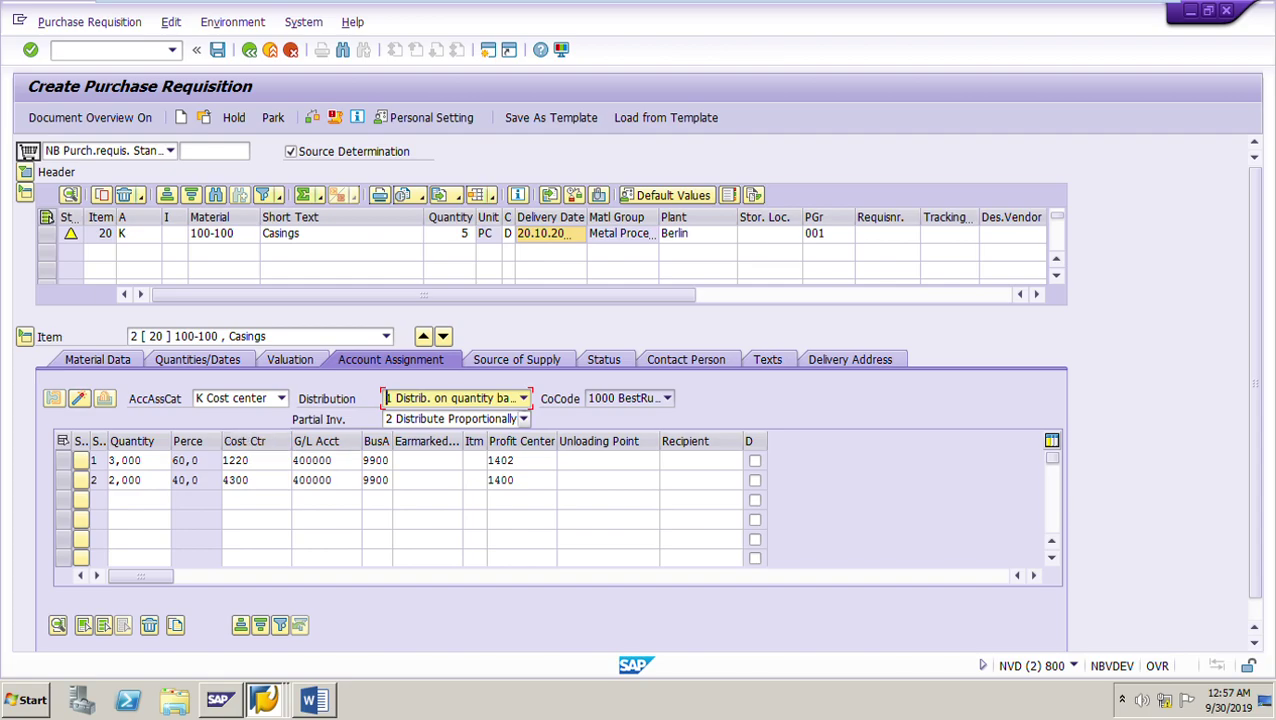
click(523, 419)
click(455, 436)
key(Return)
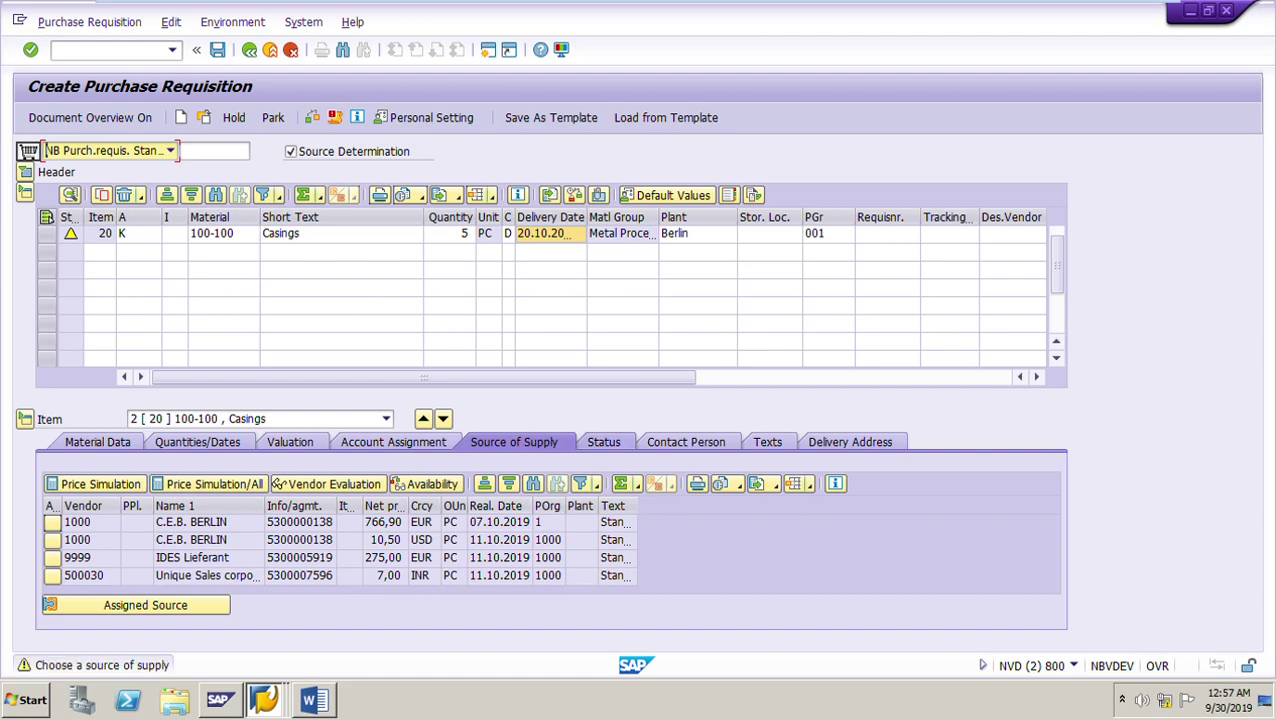
Step: Review the casings account assignment and both requisition items, run the document check and save the purchase requisition
click(393, 442)
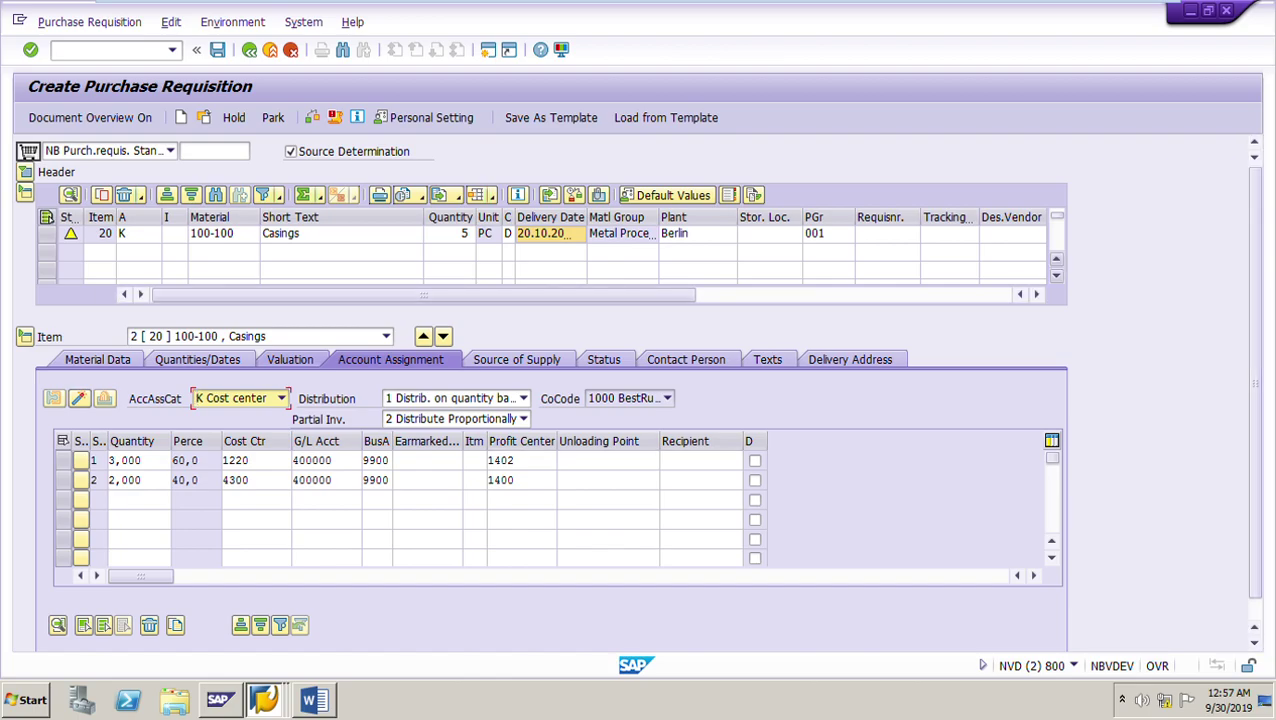
click(1056, 259)
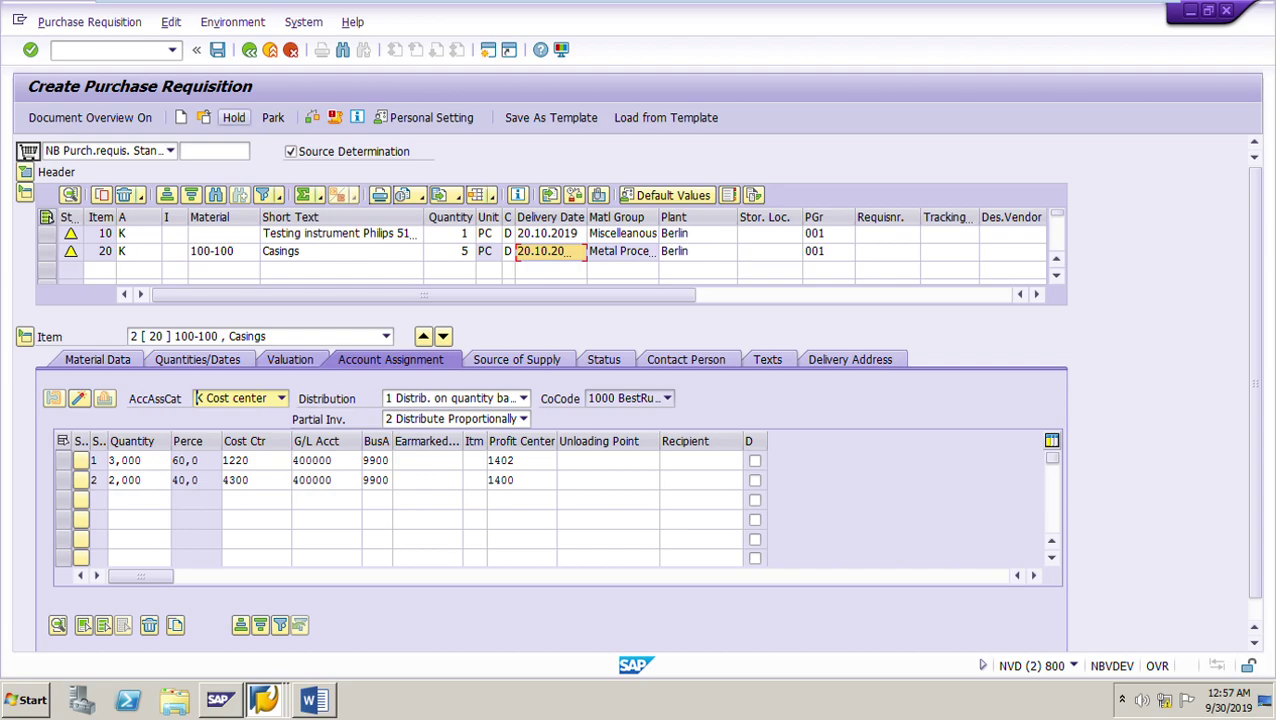
click(312, 118)
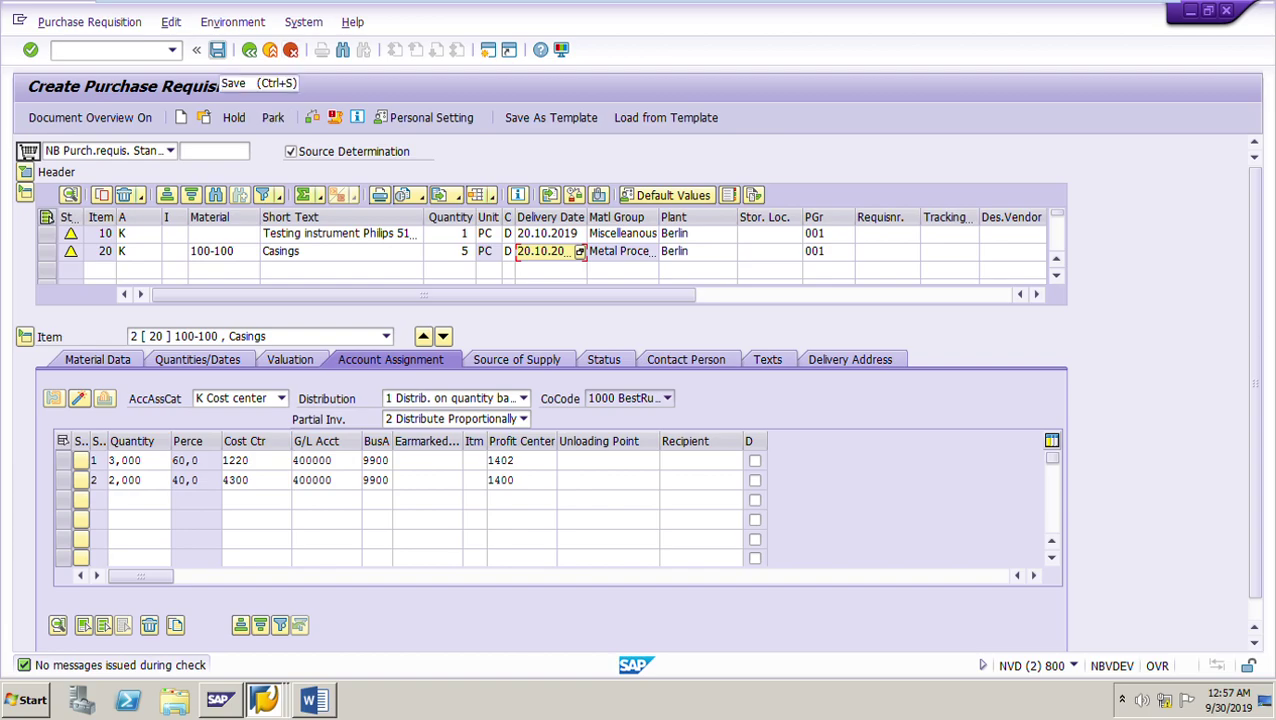
click(217, 49)
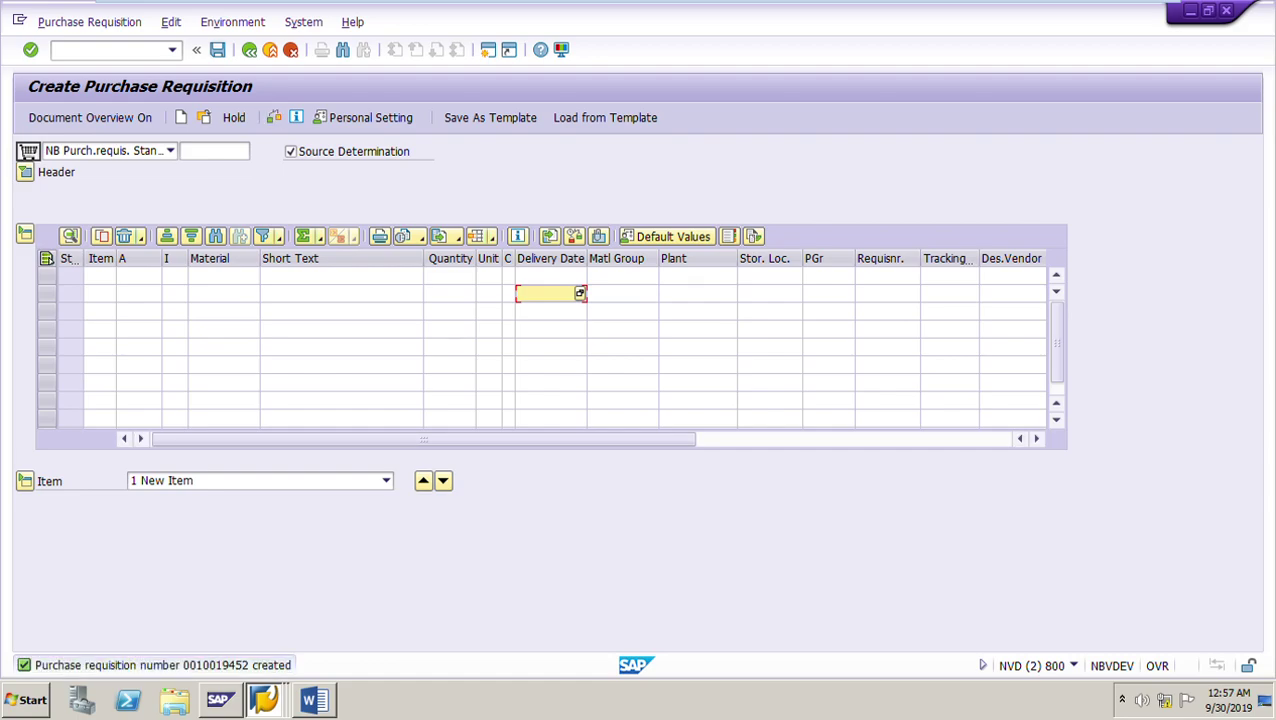
Step: Switch to the Word exercise and change the last digit of the recorded purchase requisition number to 2
key(alt+Tab)
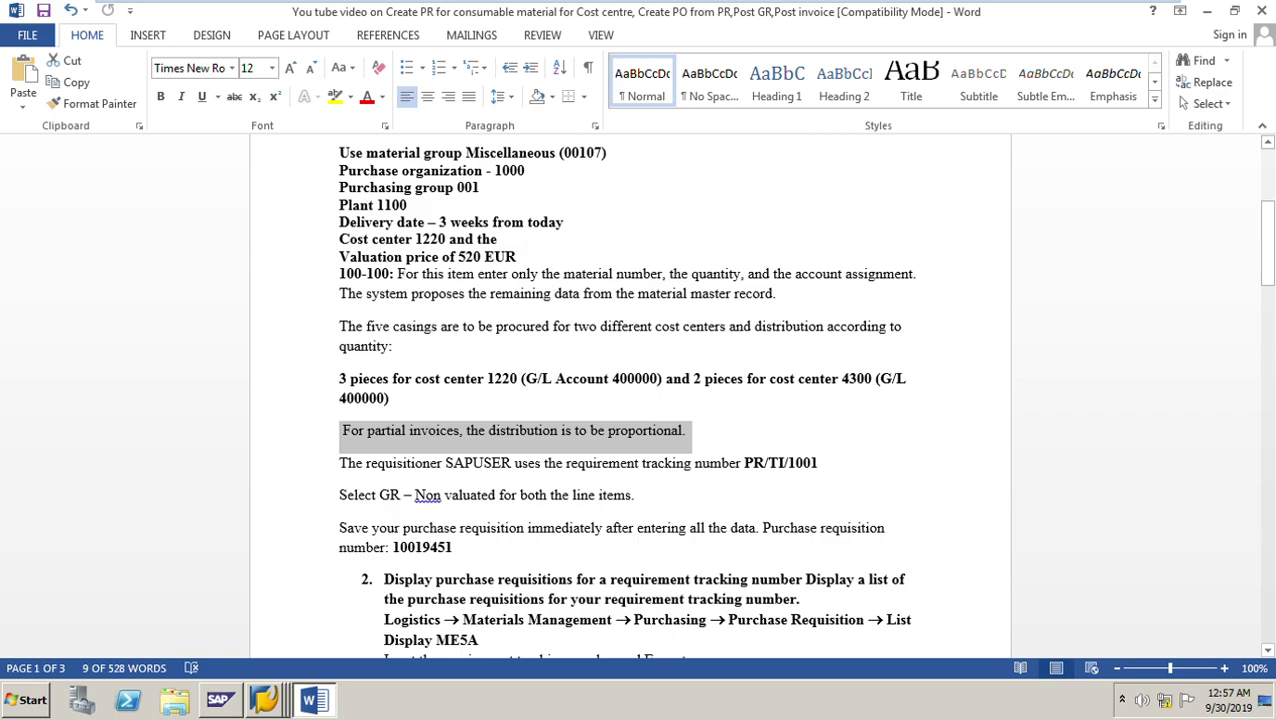
scroll(630, 400, down, 2)
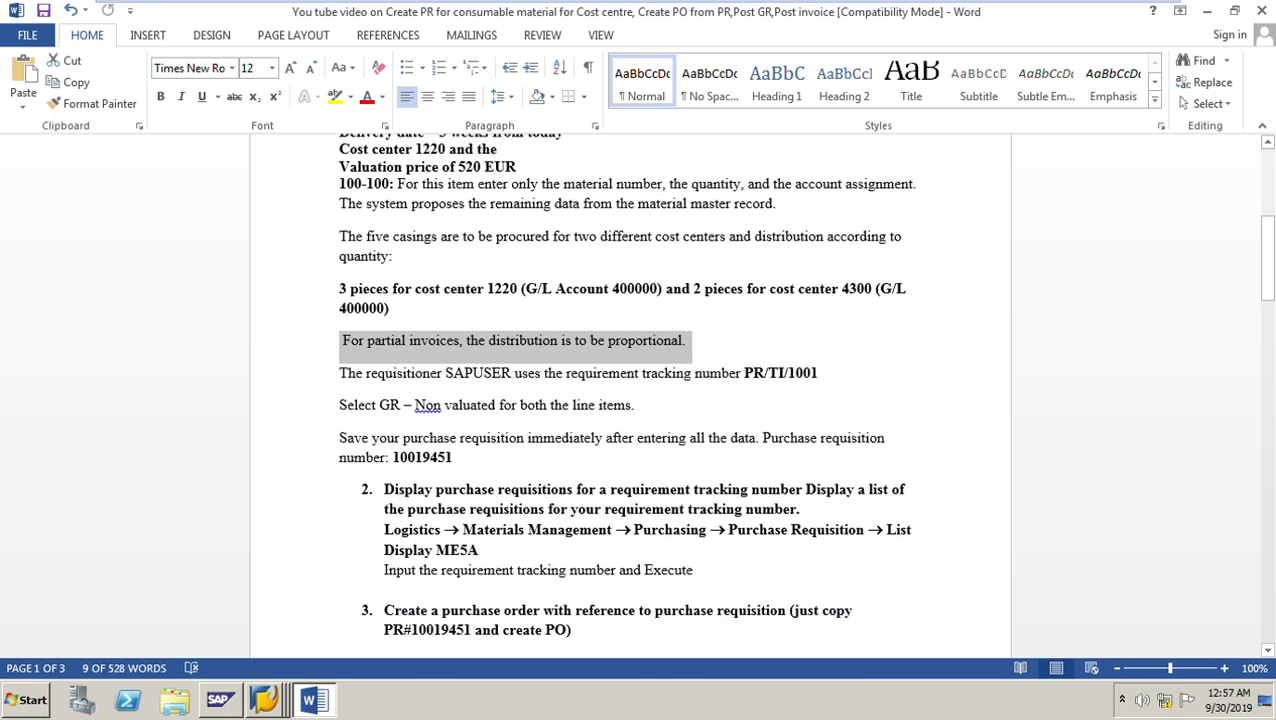
click(453, 457)
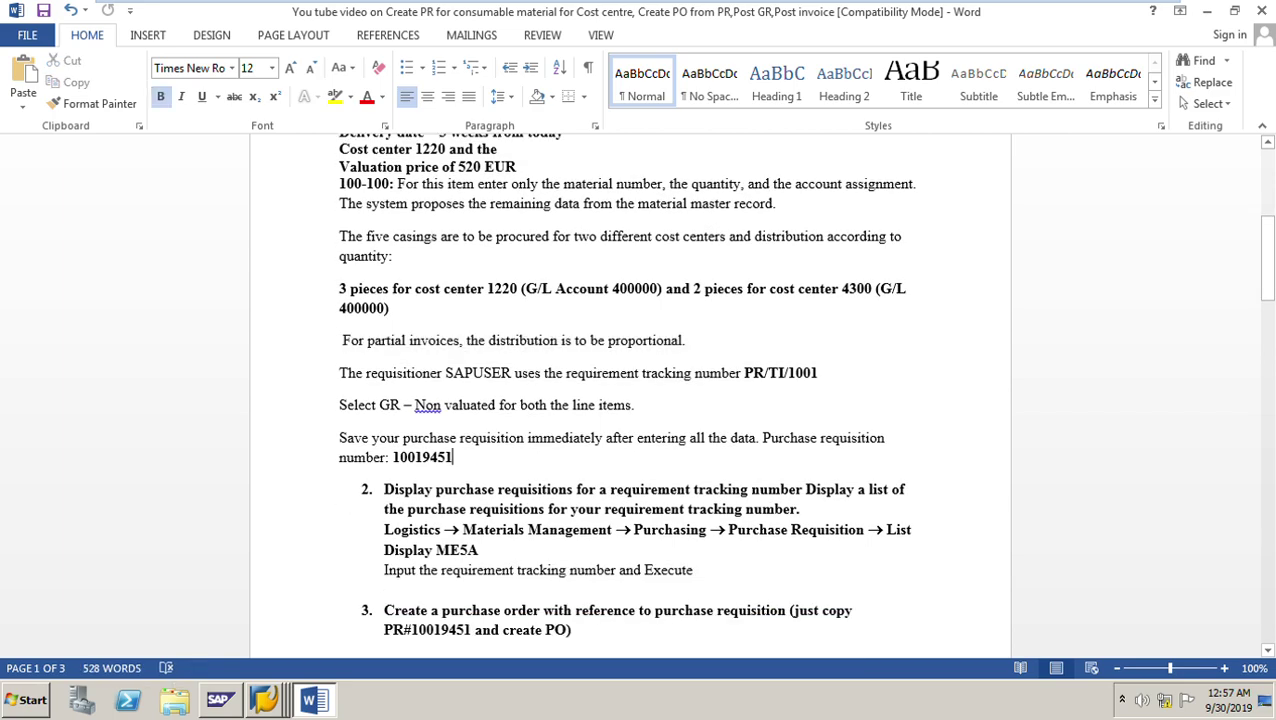
key(BackSpace)
text(2)
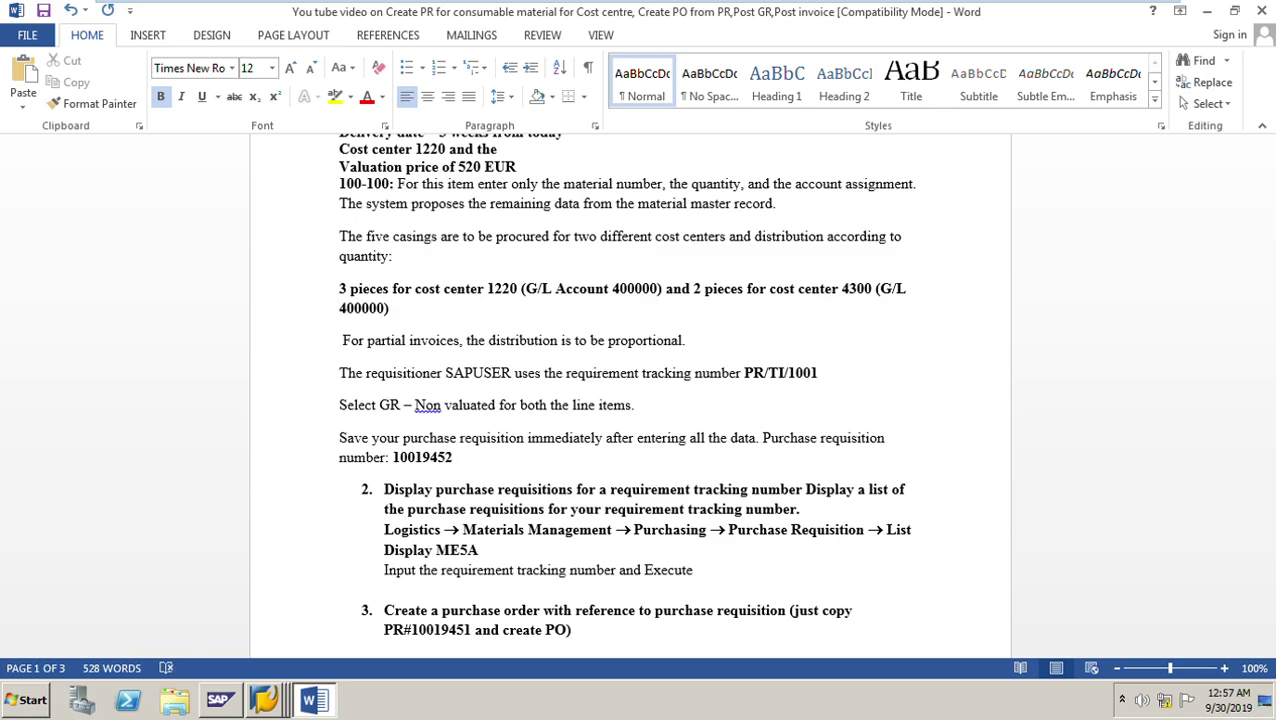
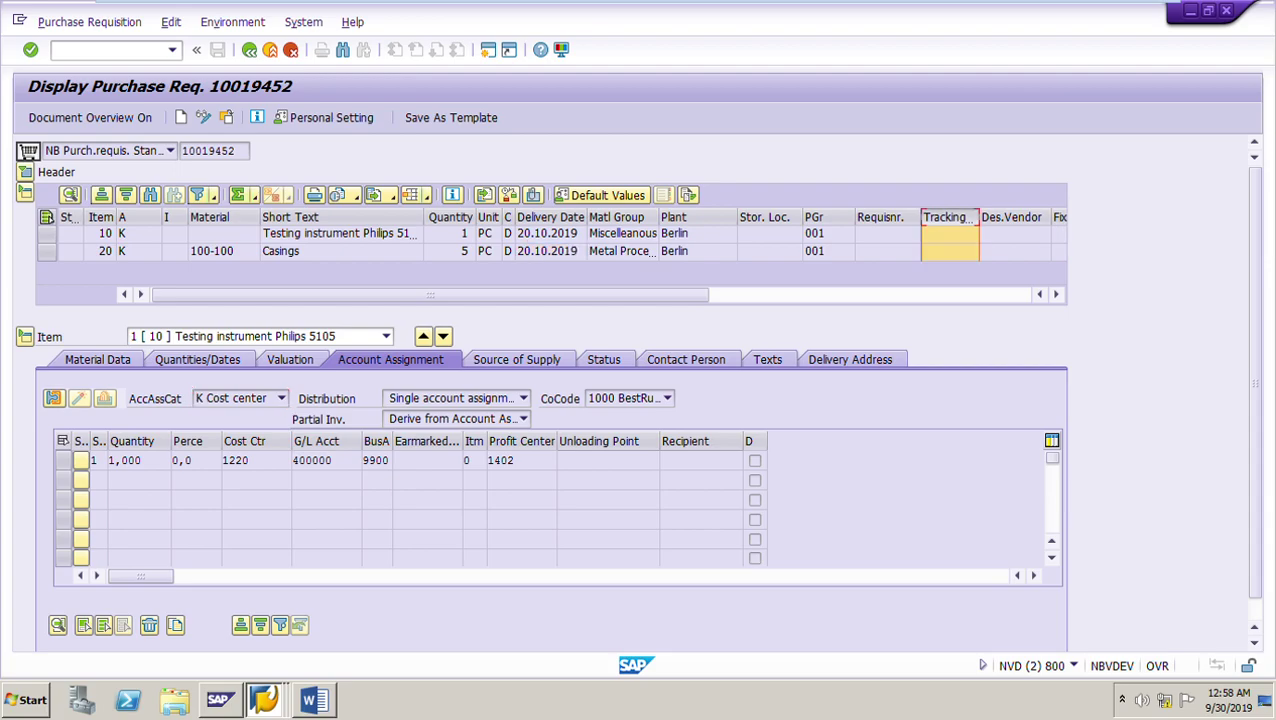
Step: Widen the tracking number column, open the requisition for changes and look up the requirement tracking number in the Word exercise
drag(979, 217, 994, 217)
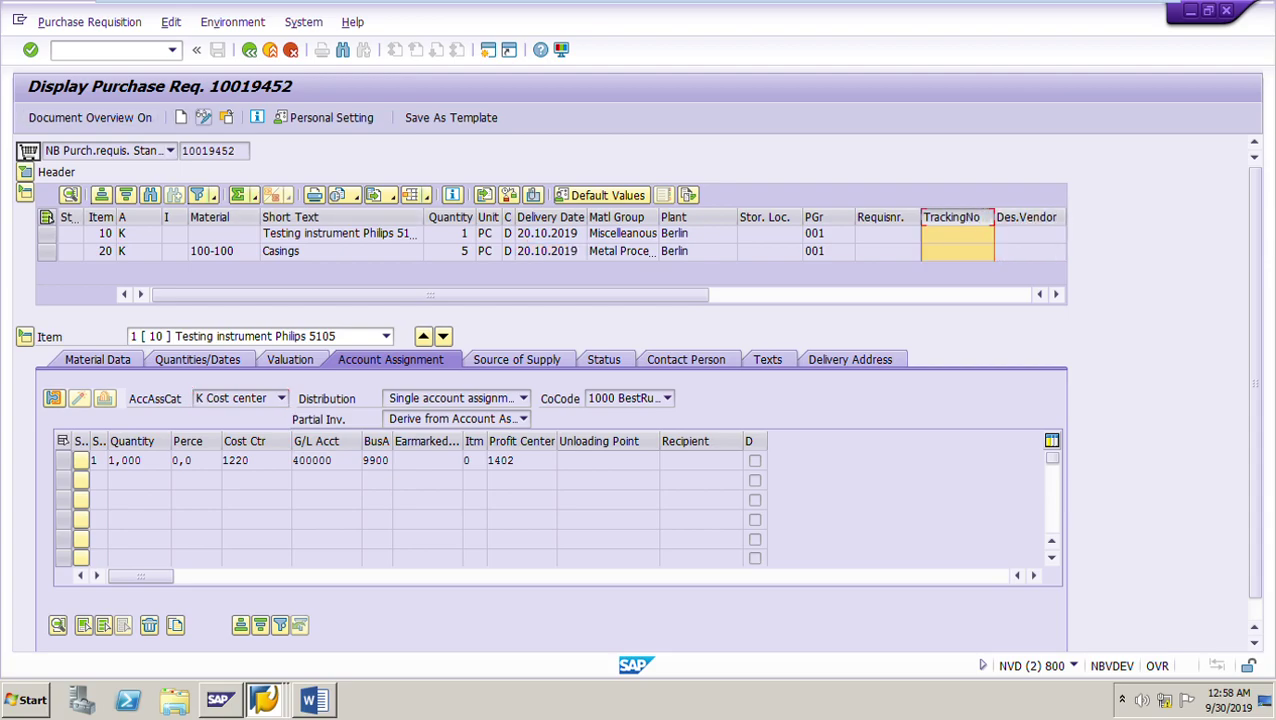
click(203, 117)
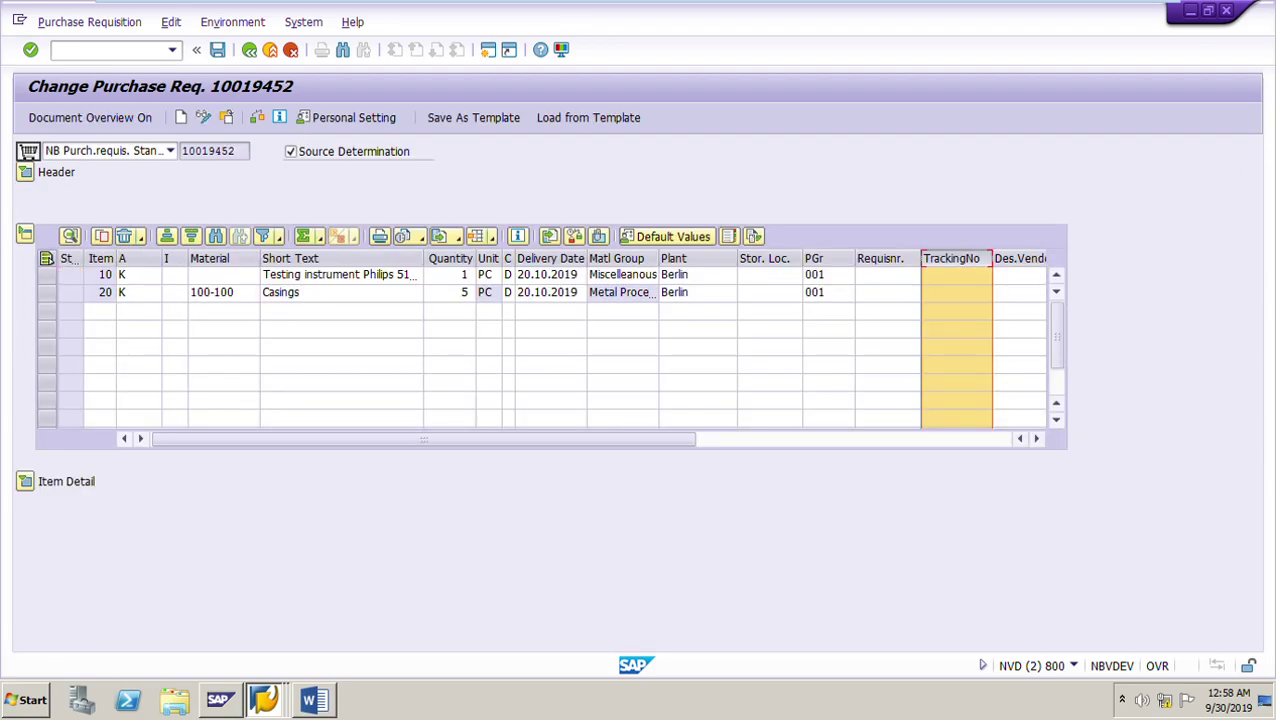
key(alt+Tab)
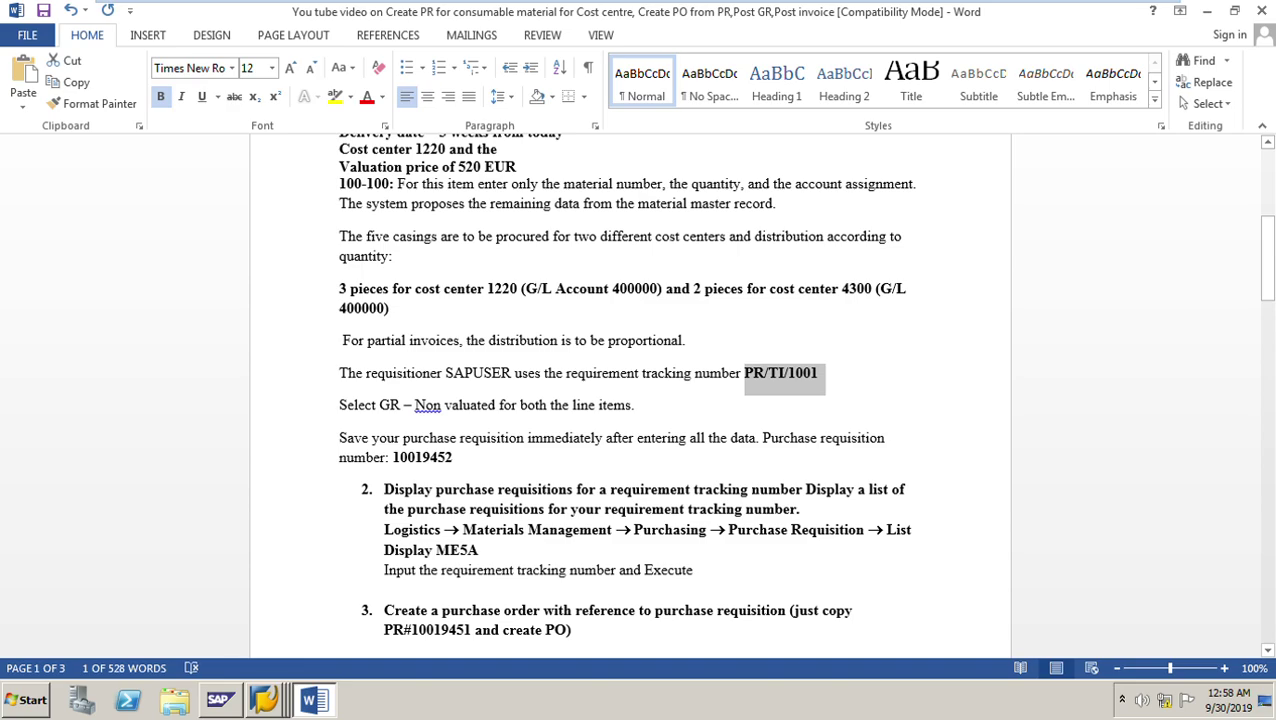
mouse_move(264, 700)
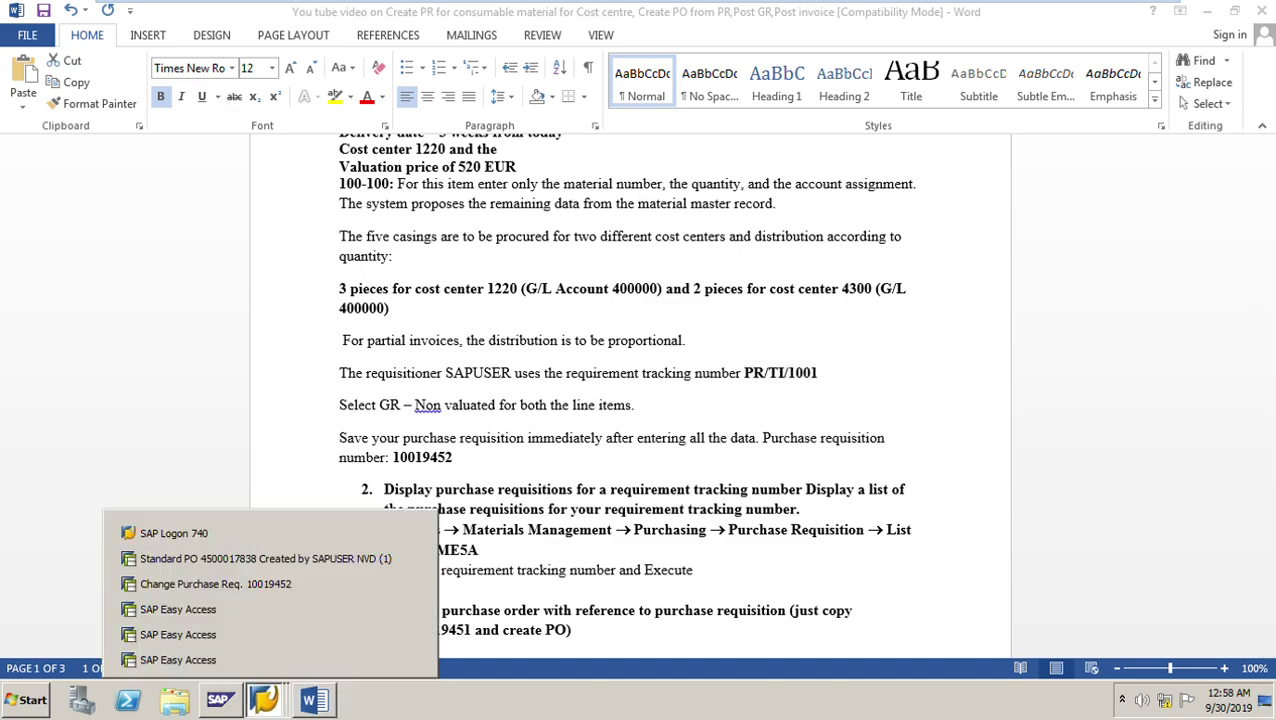
click(200, 583)
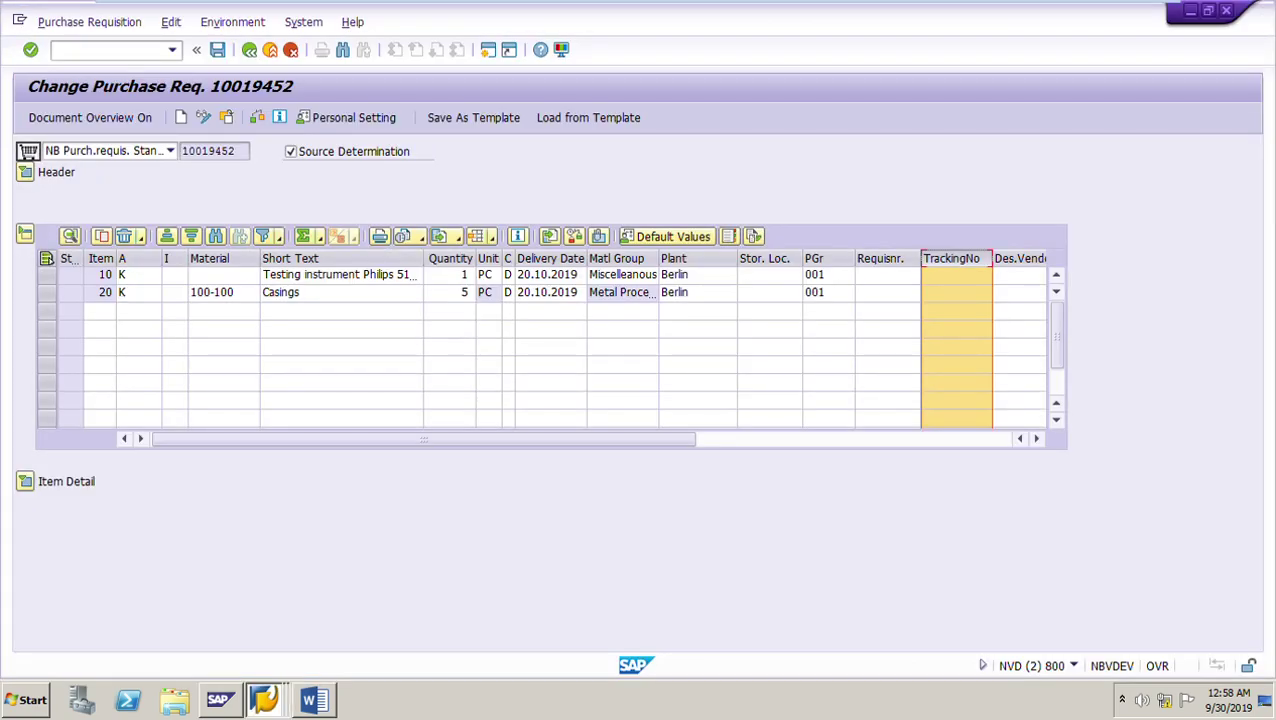
Step: Enter tracking number PR/TI/1001 for the Testing instrument item and save the changed requisition
click(957, 275)
text(PR/TI/1001)
key(Return)
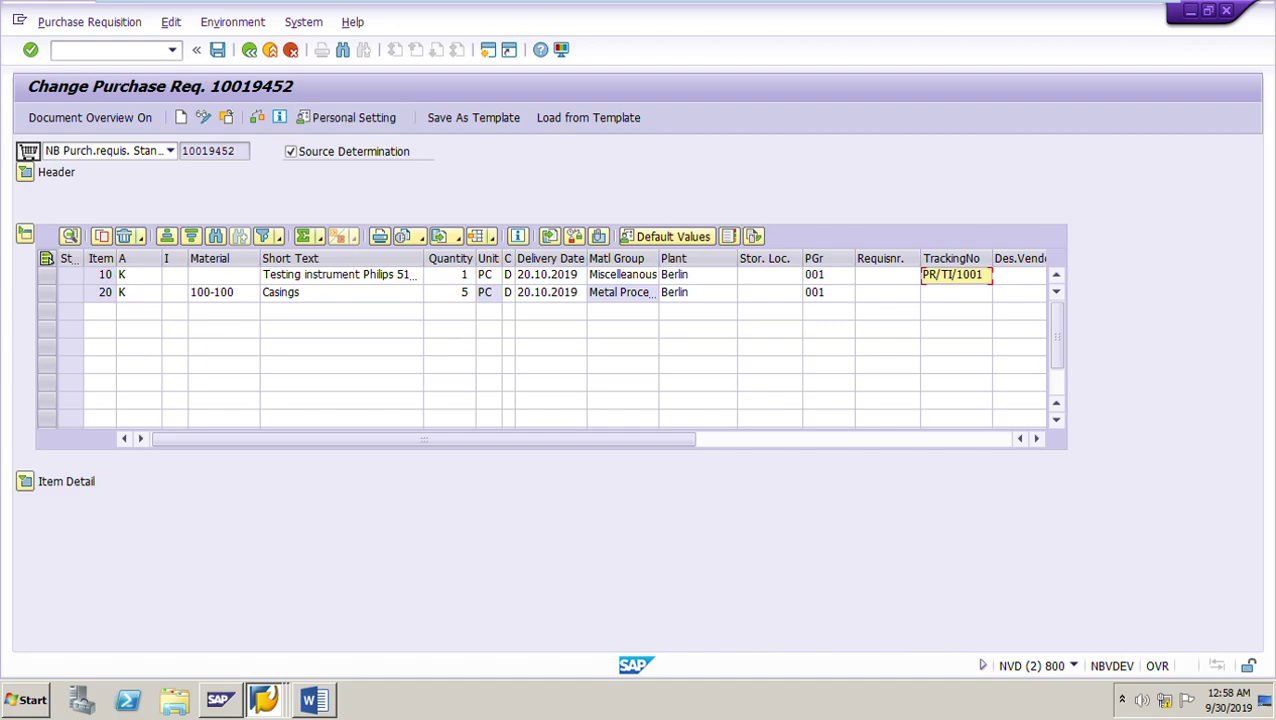
click(217, 49)
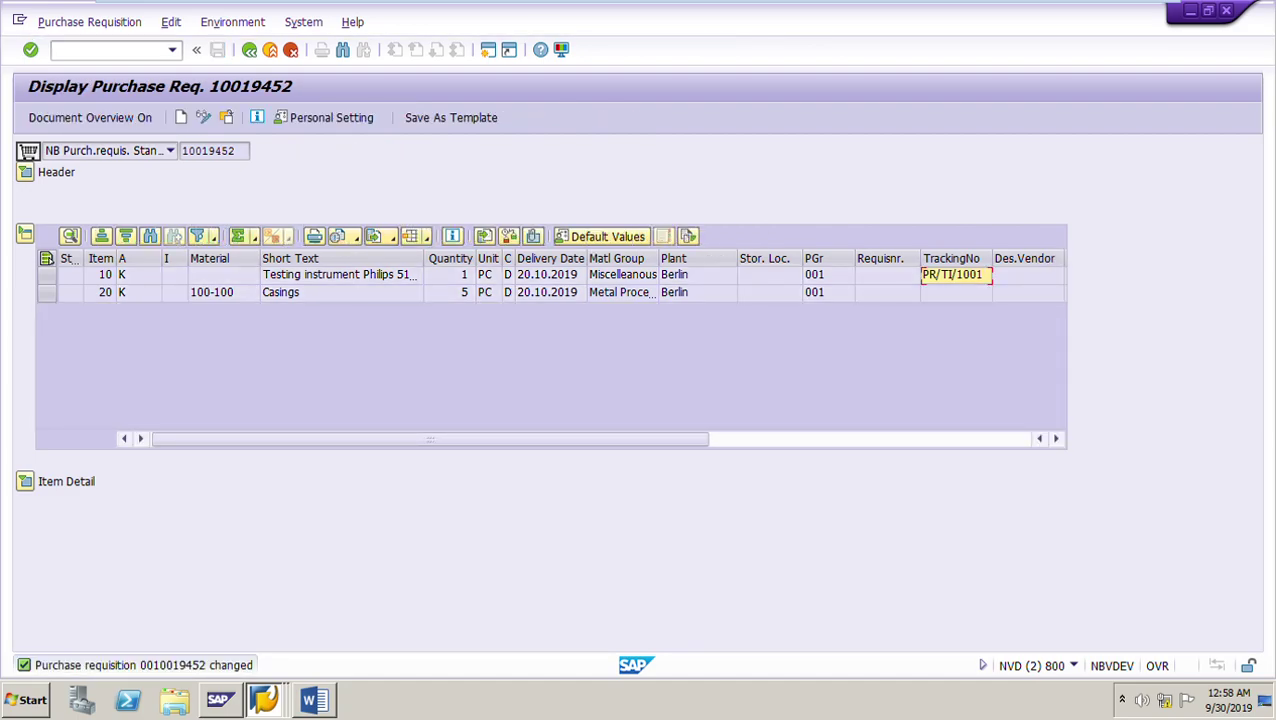
Step: Read the GR non-valuated instruction in the Word exercise and display the Testing instrument item's valuation details in SAP
key(alt+Tab)
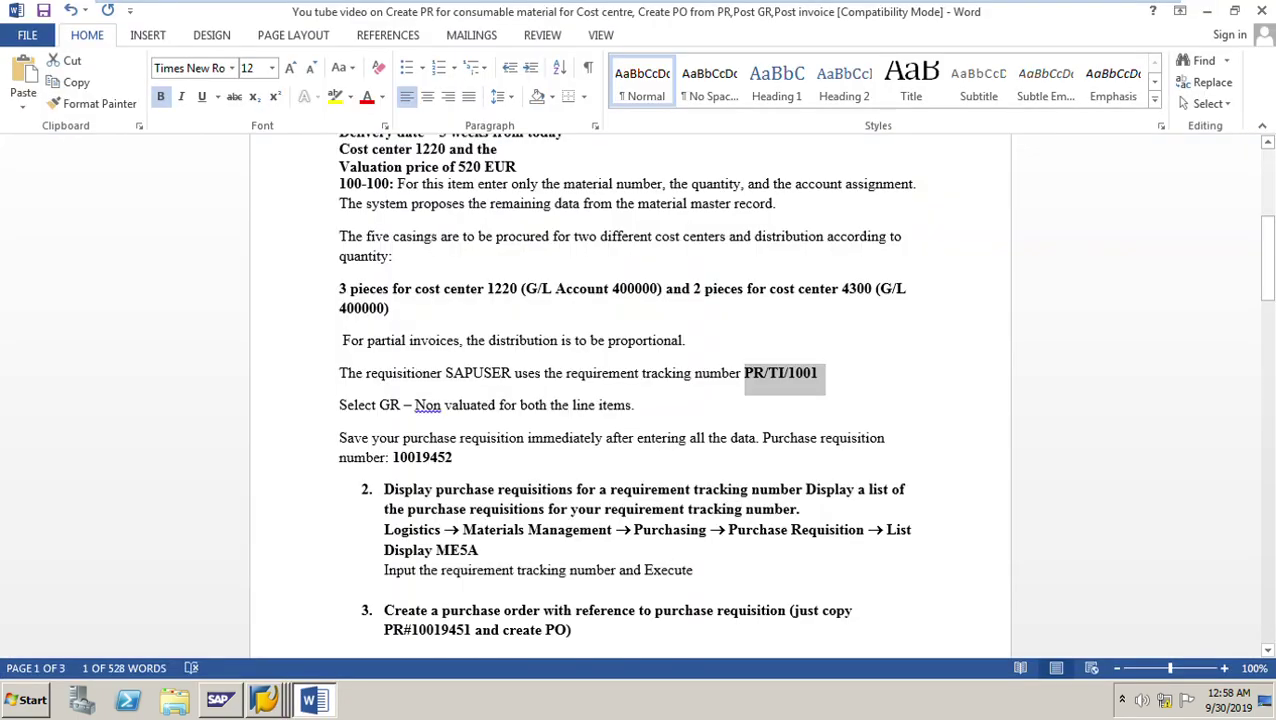
drag(339, 405, 640, 405)
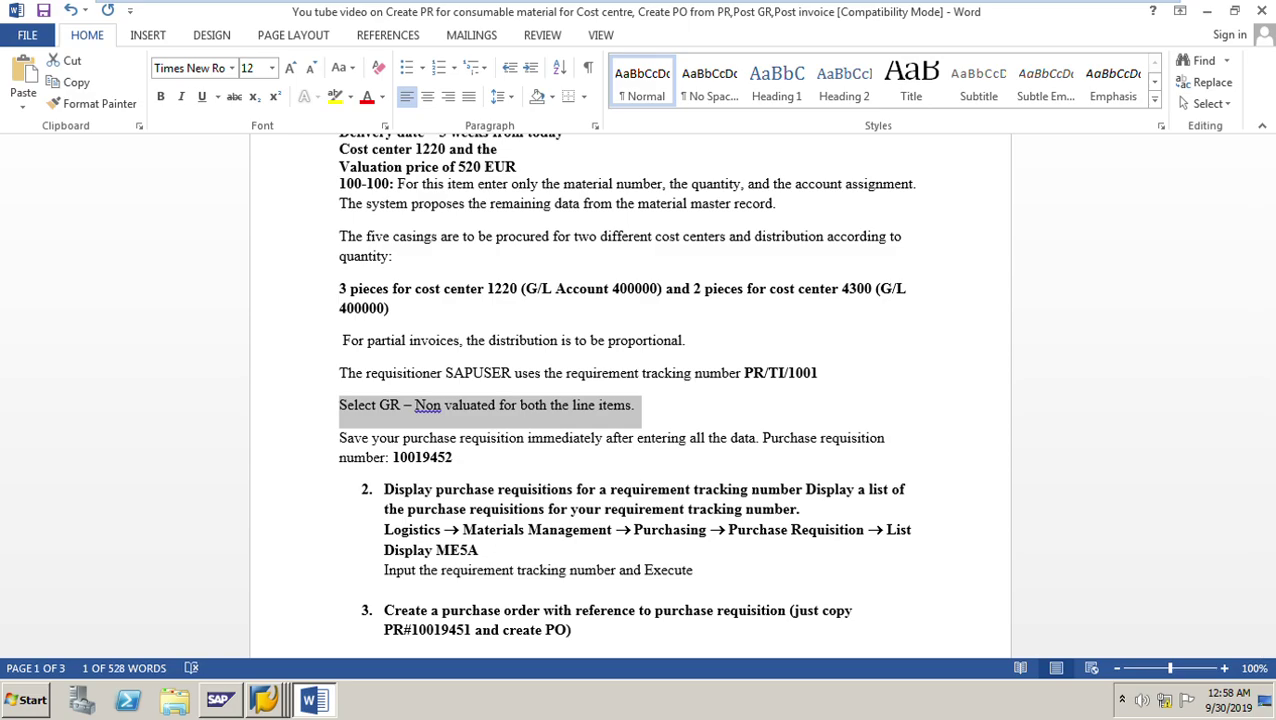
key(alt+Tab)
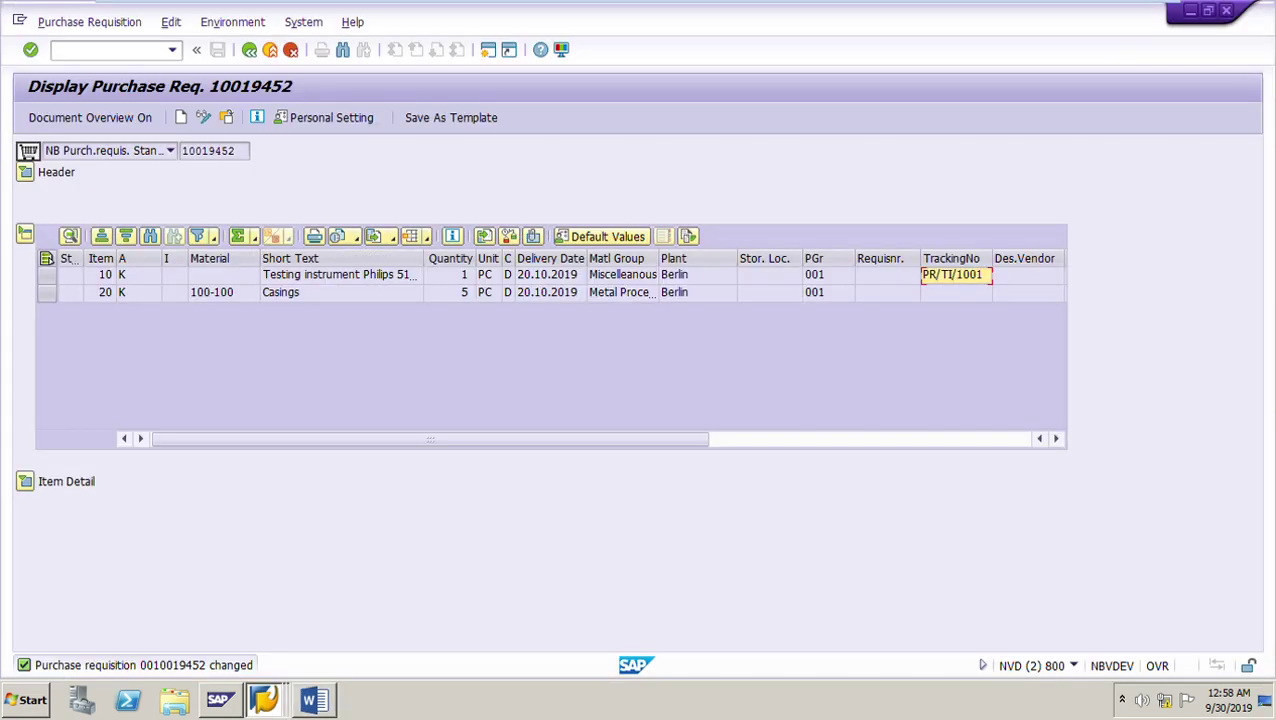
click(25, 481)
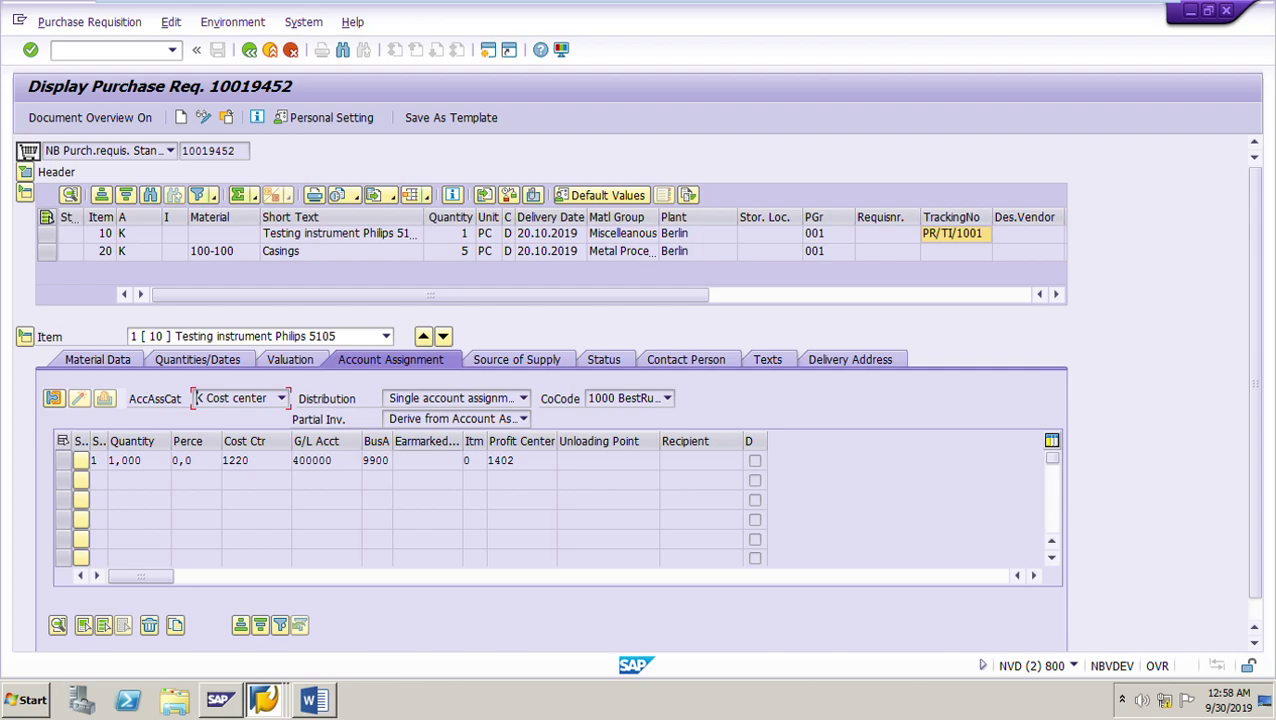
click(290, 359)
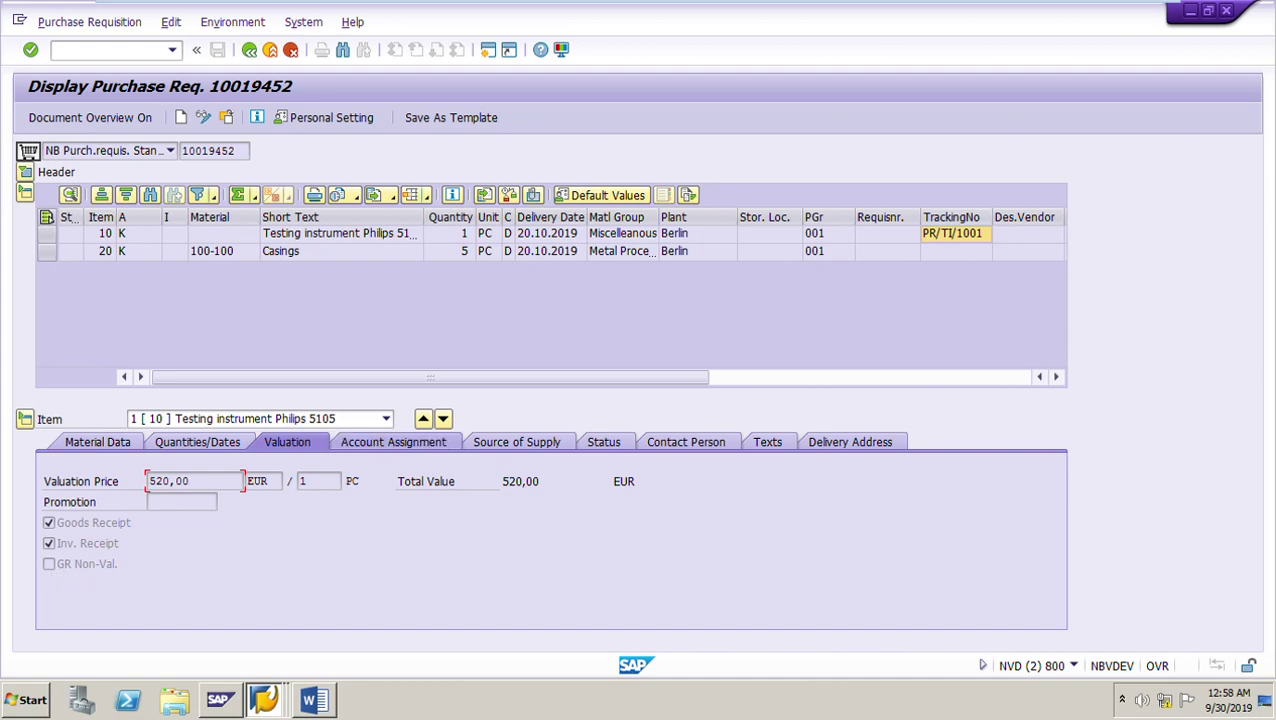
Step: Compare the goods receipt and GR non-valuated settings of the casings and Testing instrument items, and return to the Word exercise
click(386, 419)
key(Down)
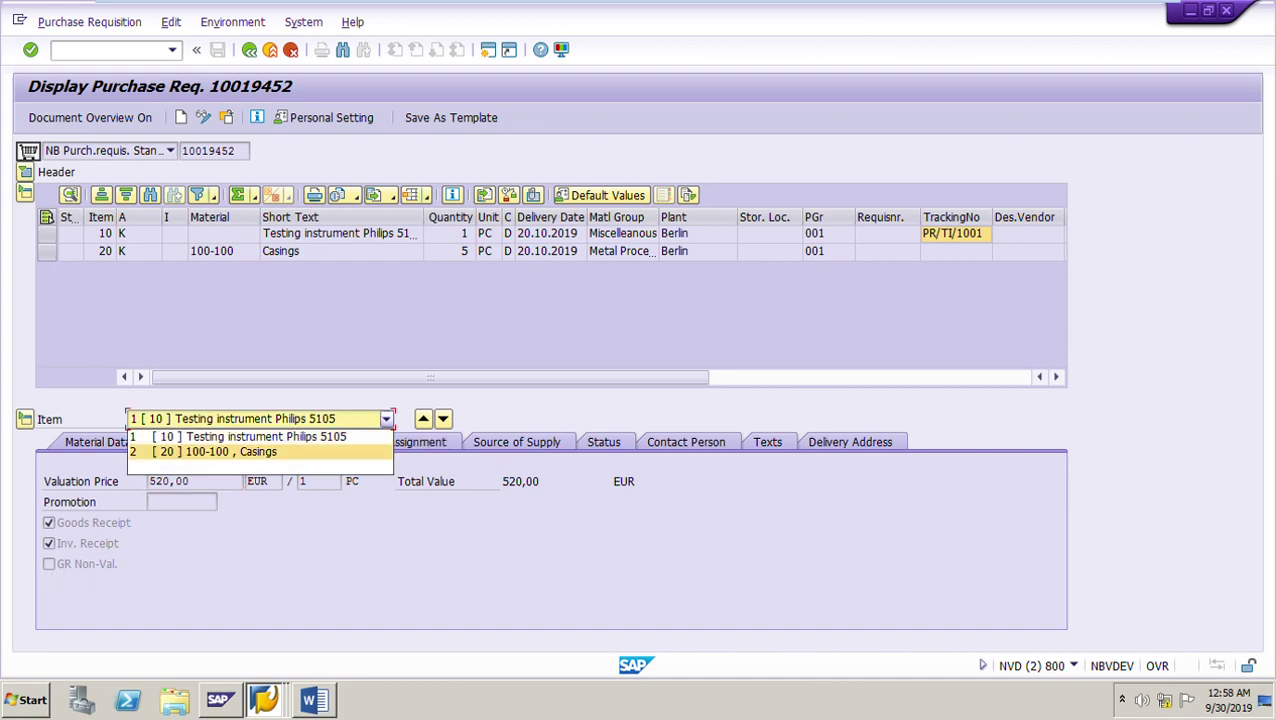
key(Return)
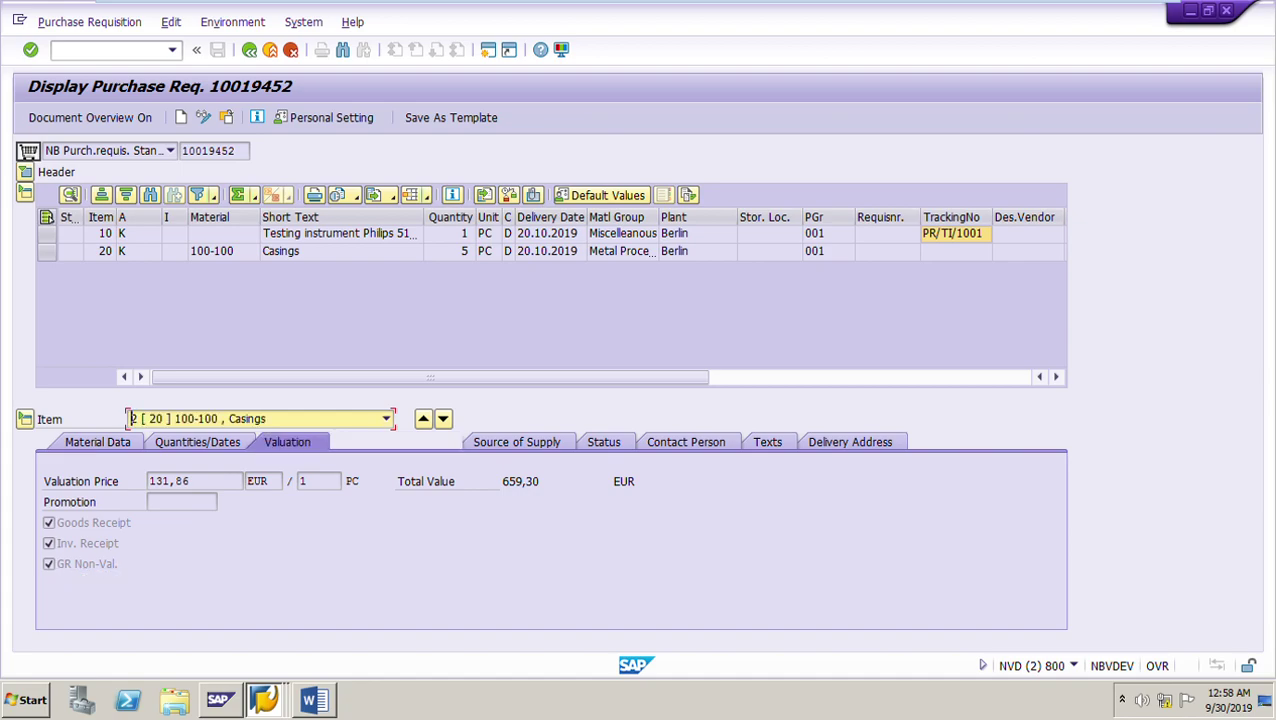
key(F4)
key(Up)
key(Return)
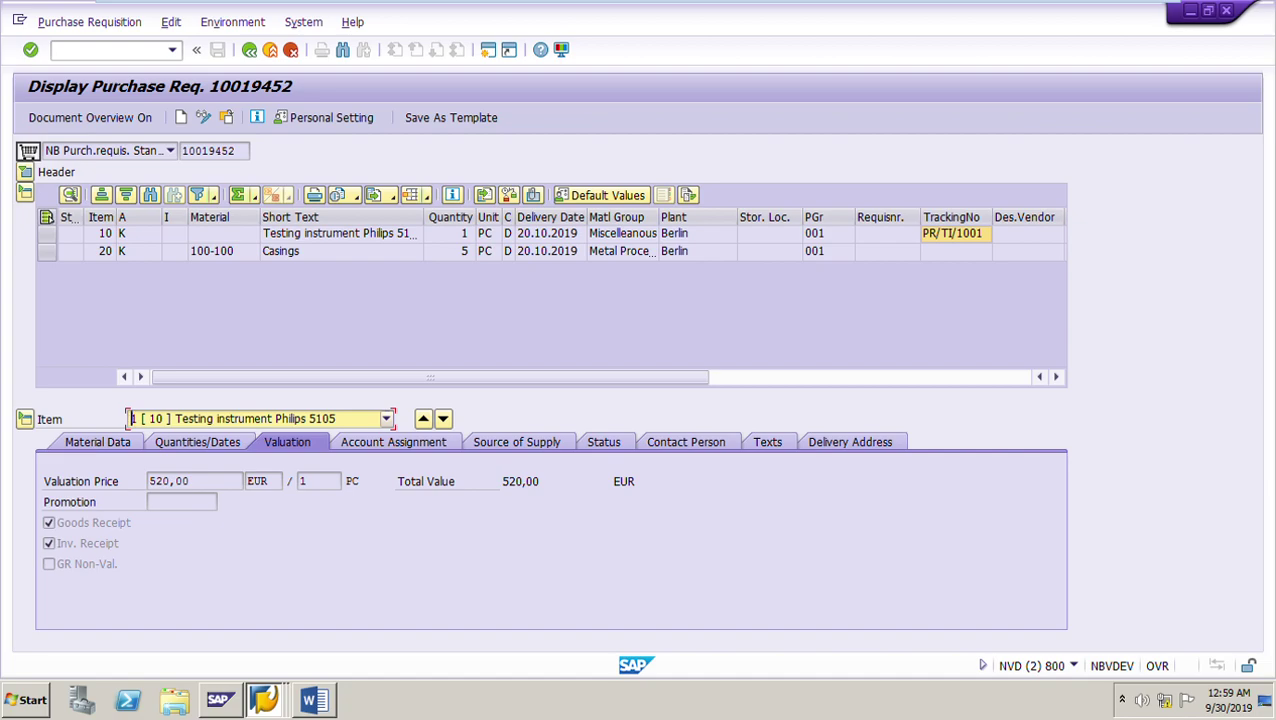
key(F4)
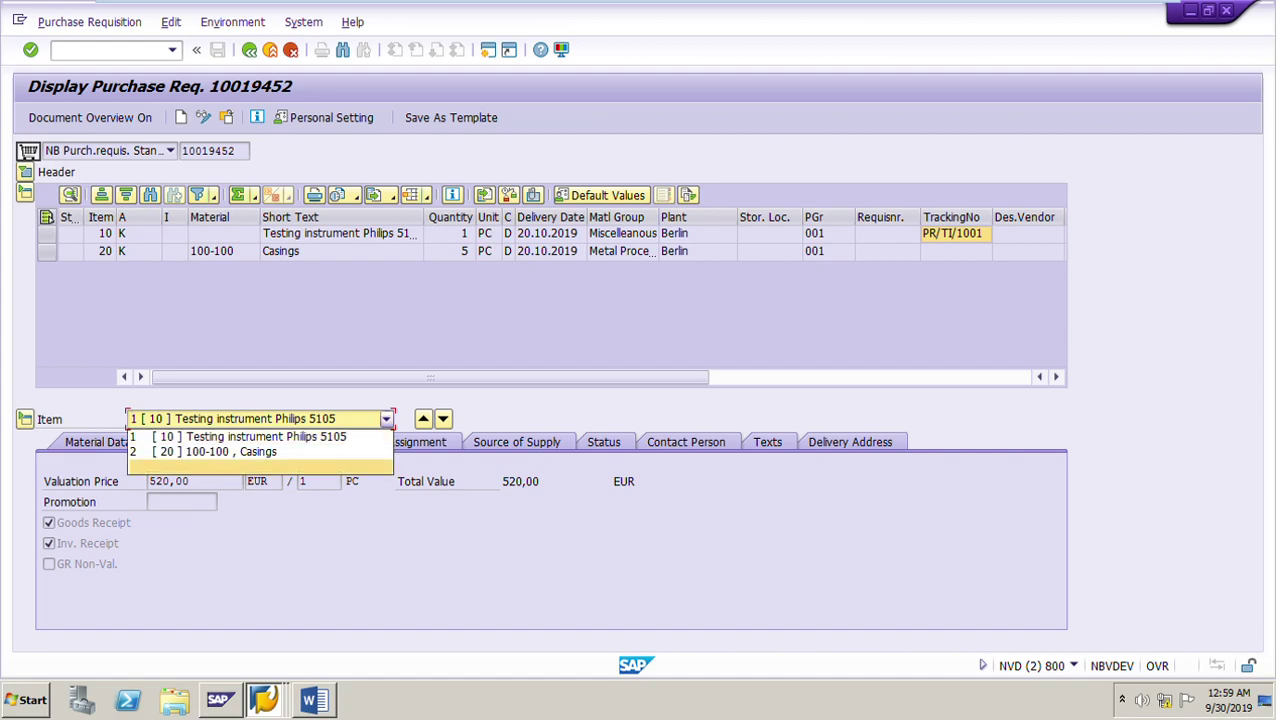
click(260, 467)
click(386, 419)
key(Down)
key(Return)
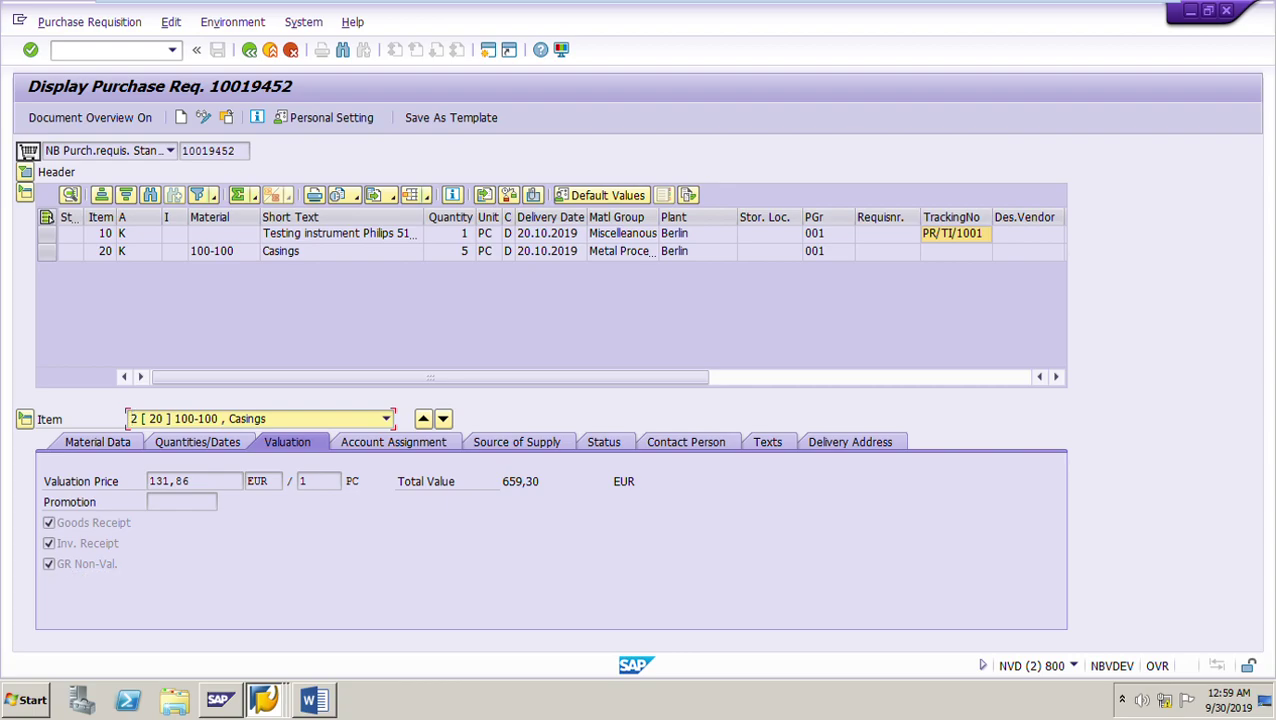
key(alt+Tab)
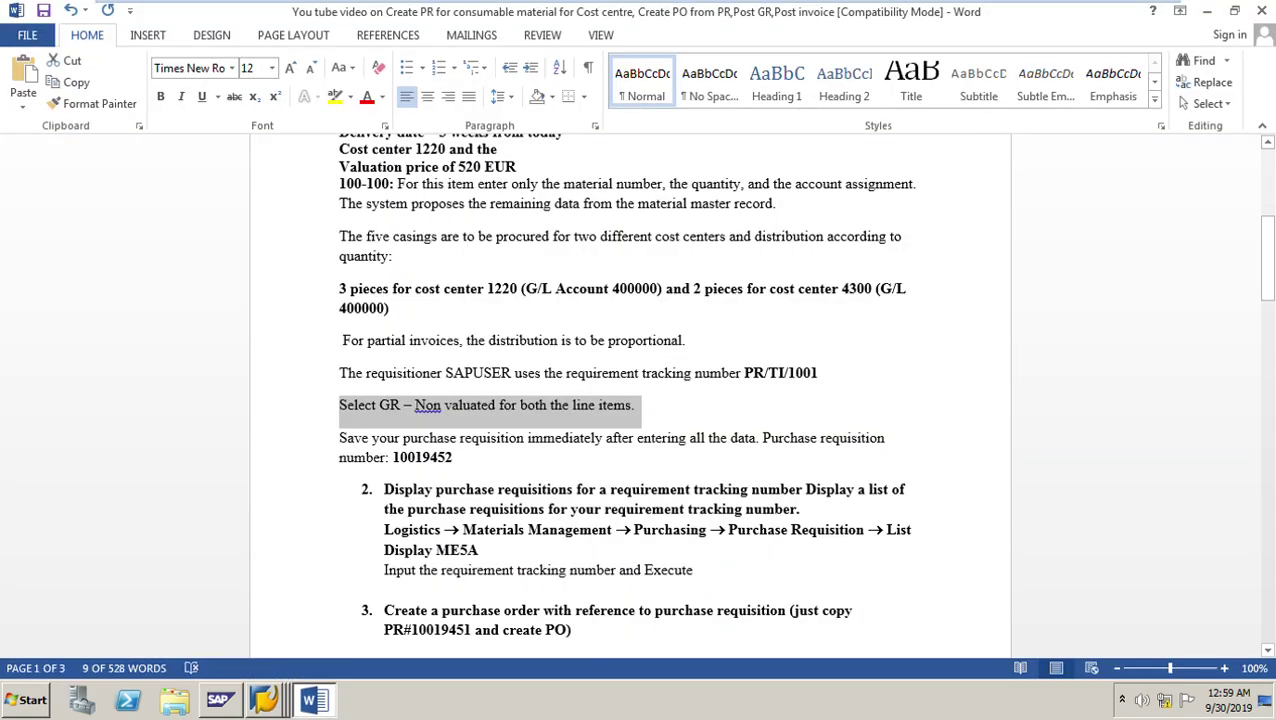
Step: Read exercise 2 on listing requisitions by tracking number in the Word document and copy the tracking number PR/TI/1001
click(636, 406)
scroll(636, 406, down, 1)
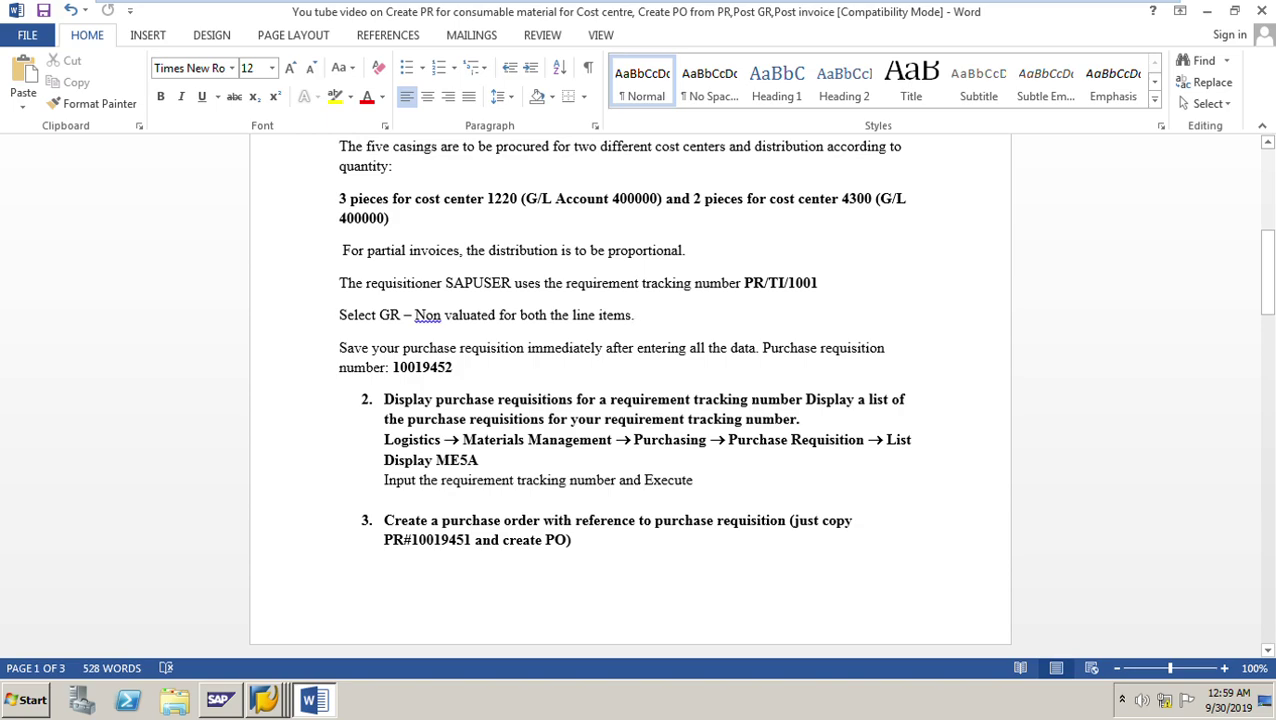
scroll(630, 400, down, 3)
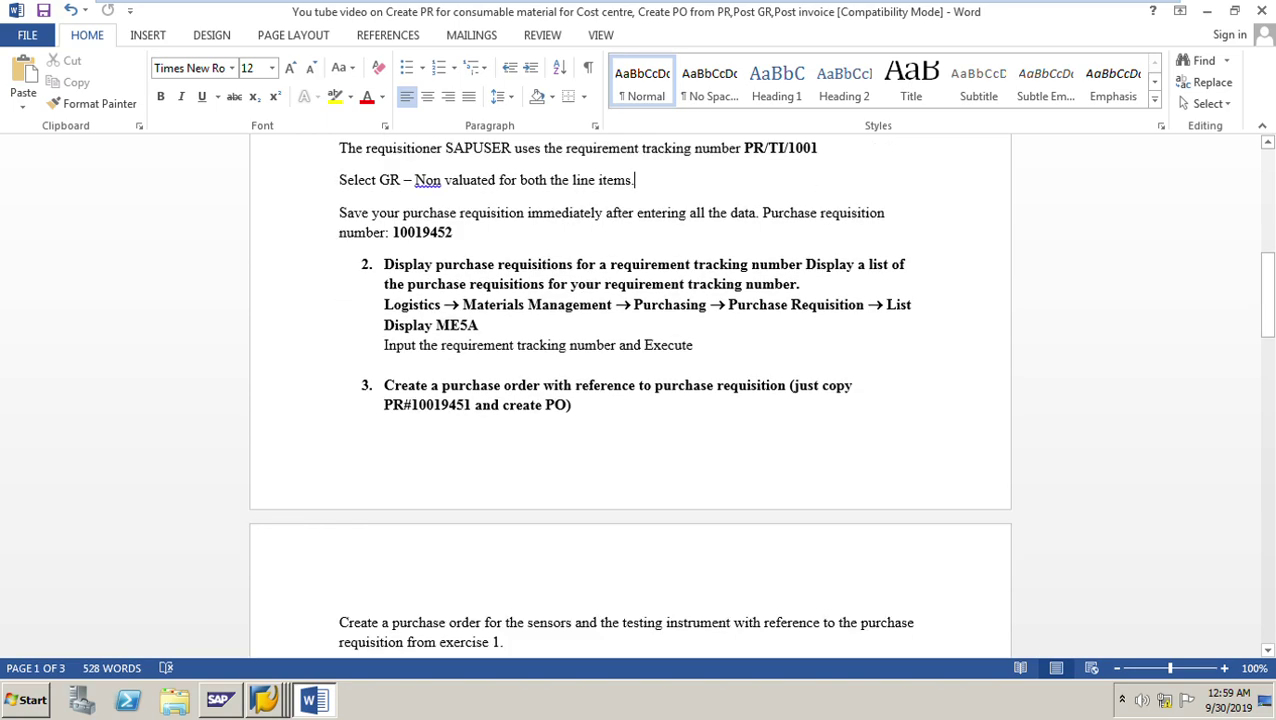
drag(384, 264, 812, 284)
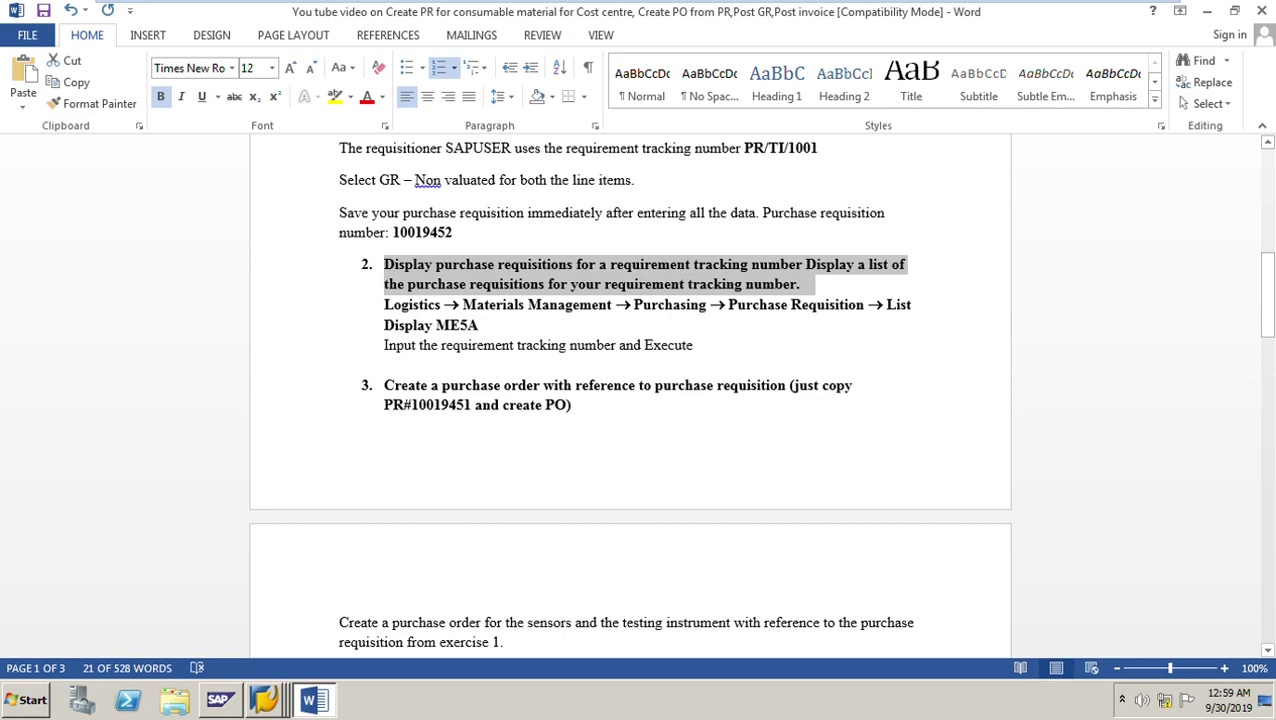
drag(744, 148, 822, 150)
key(ctrl+c)
scroll(630, 400, up, 1)
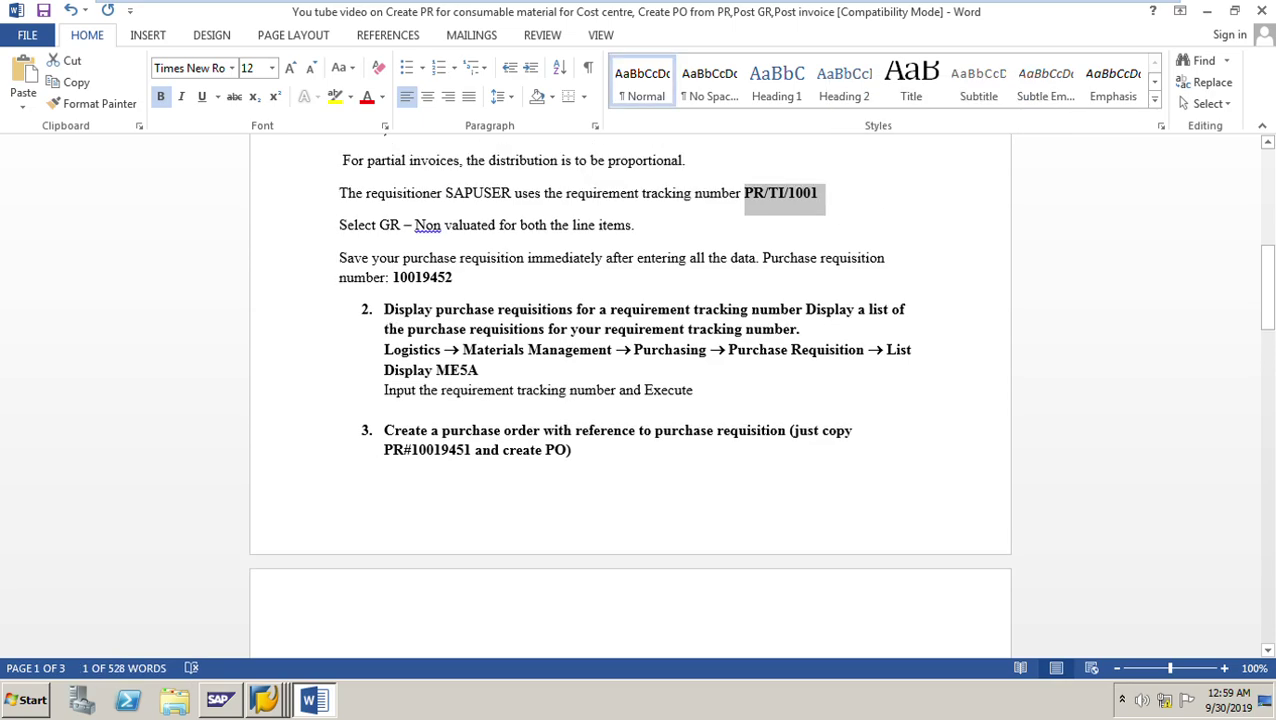
drag(436, 370, 486, 370)
click(314, 700)
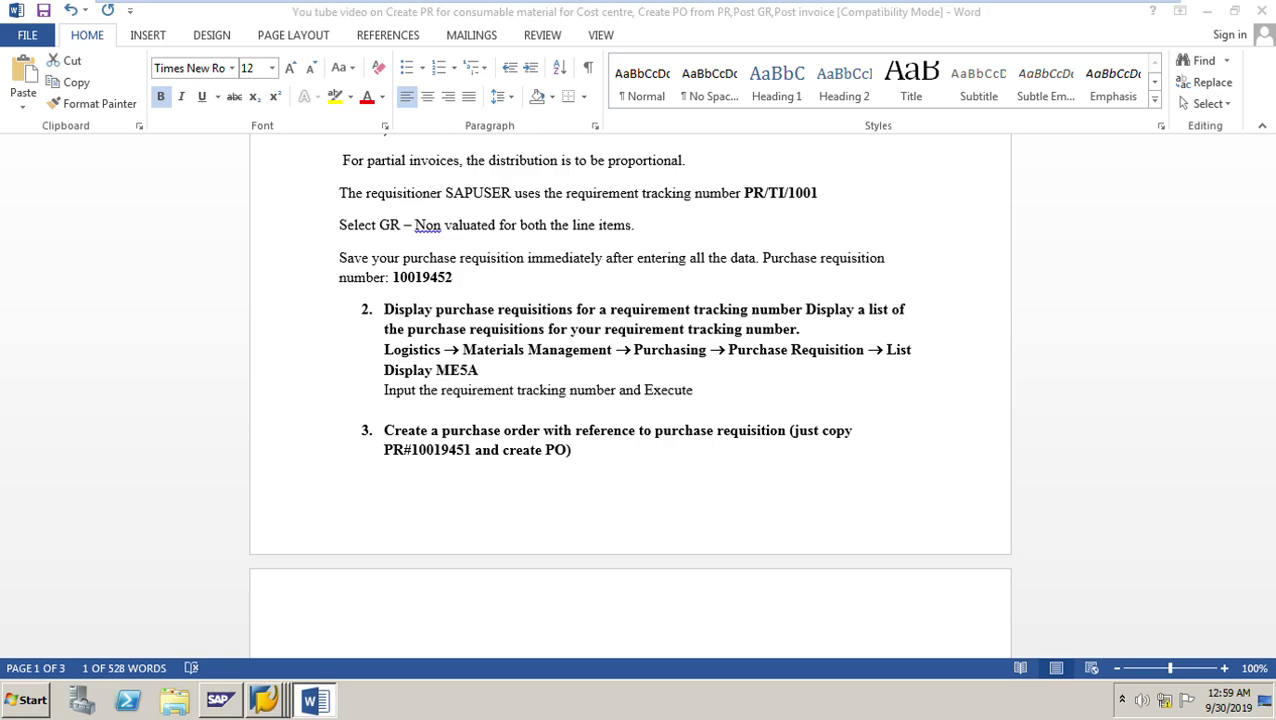
Step: Switch to SAP and open the list display of purchase requisitions with transaction ME5A
click(265, 700)
click(178, 610)
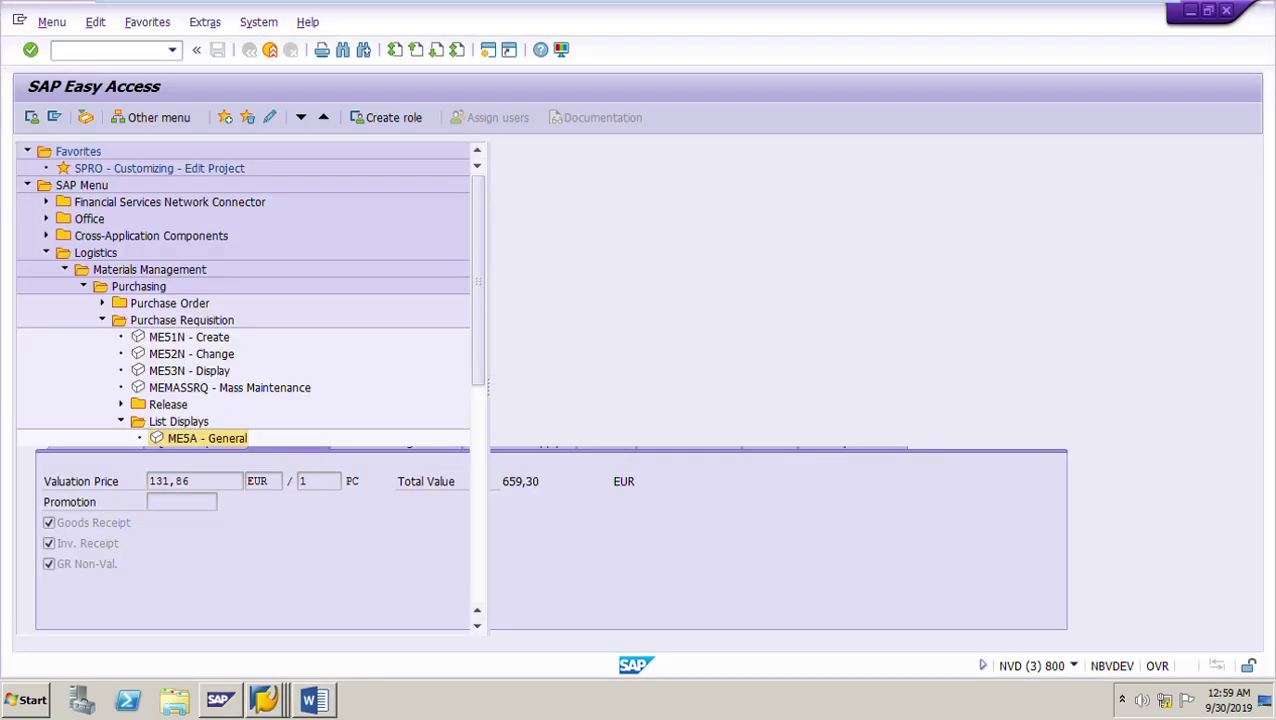
click(172, 50)
key(Down)
key(Down)
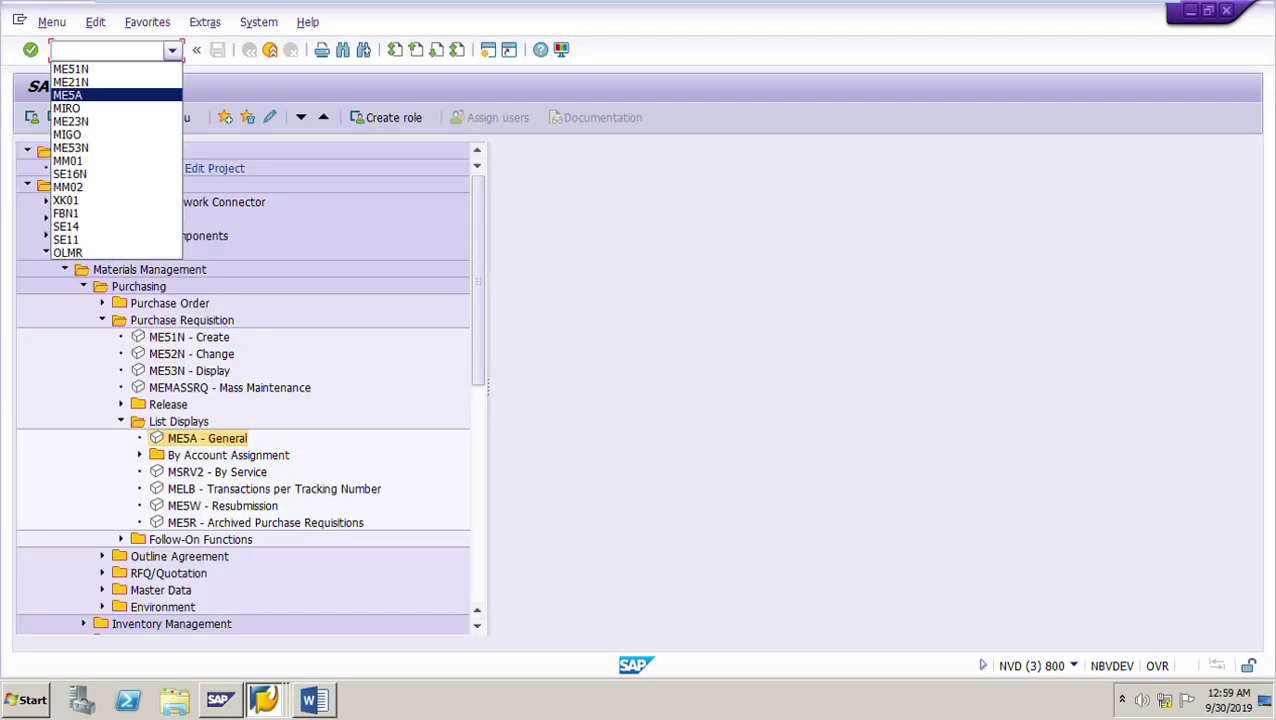
key(Return)
key(Return)
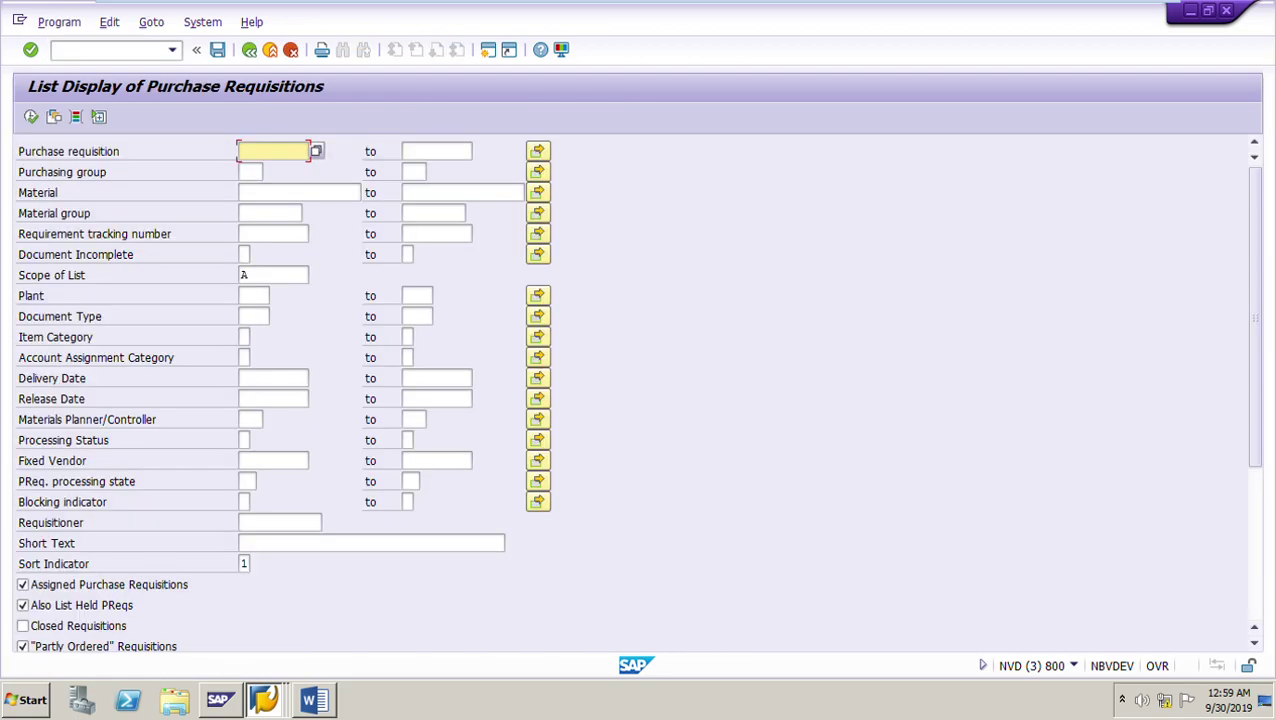
Step: List the purchase requisitions that have requirement tracking number PR/TI/1001
click(270, 213)
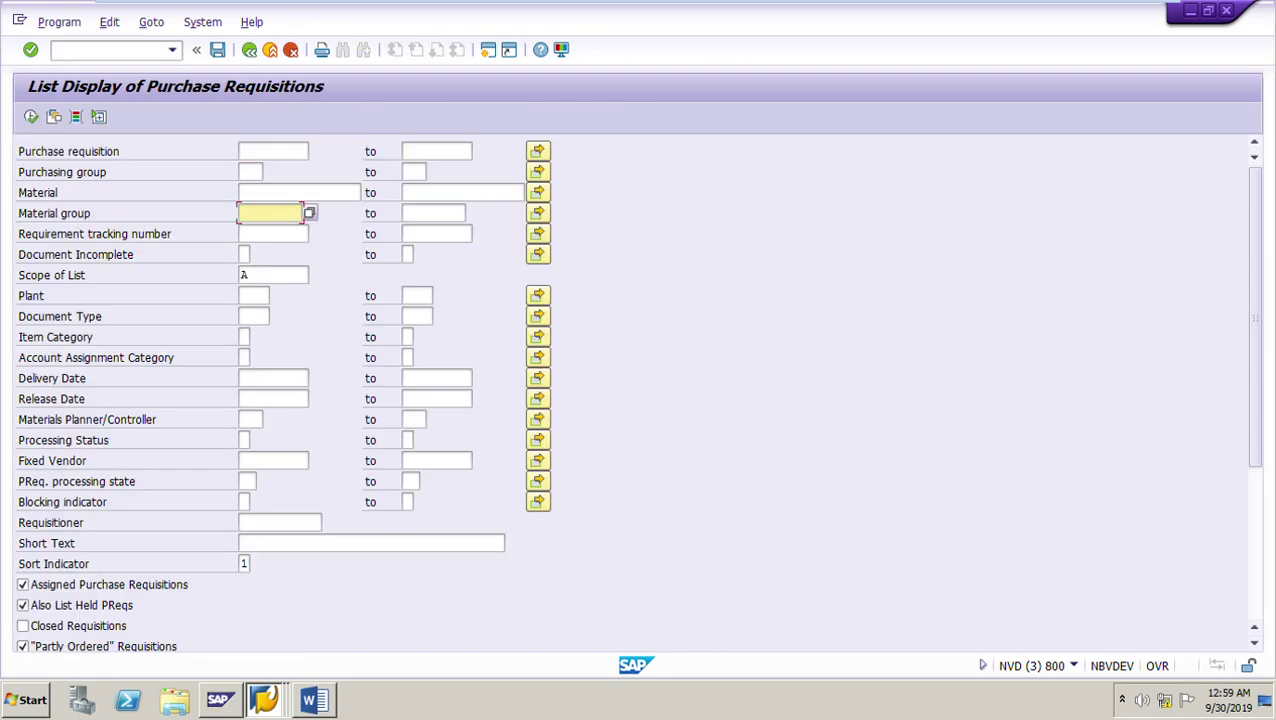
click(273, 234)
key(ctrl+v)
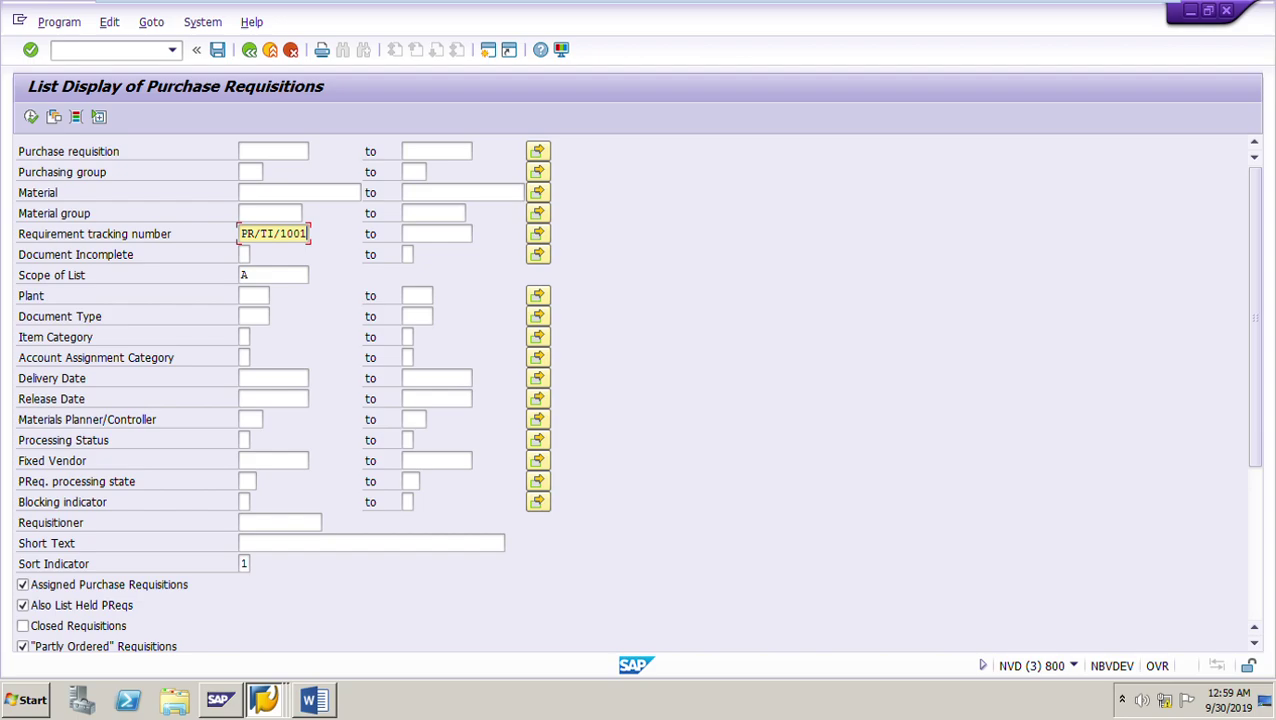
click(31, 116)
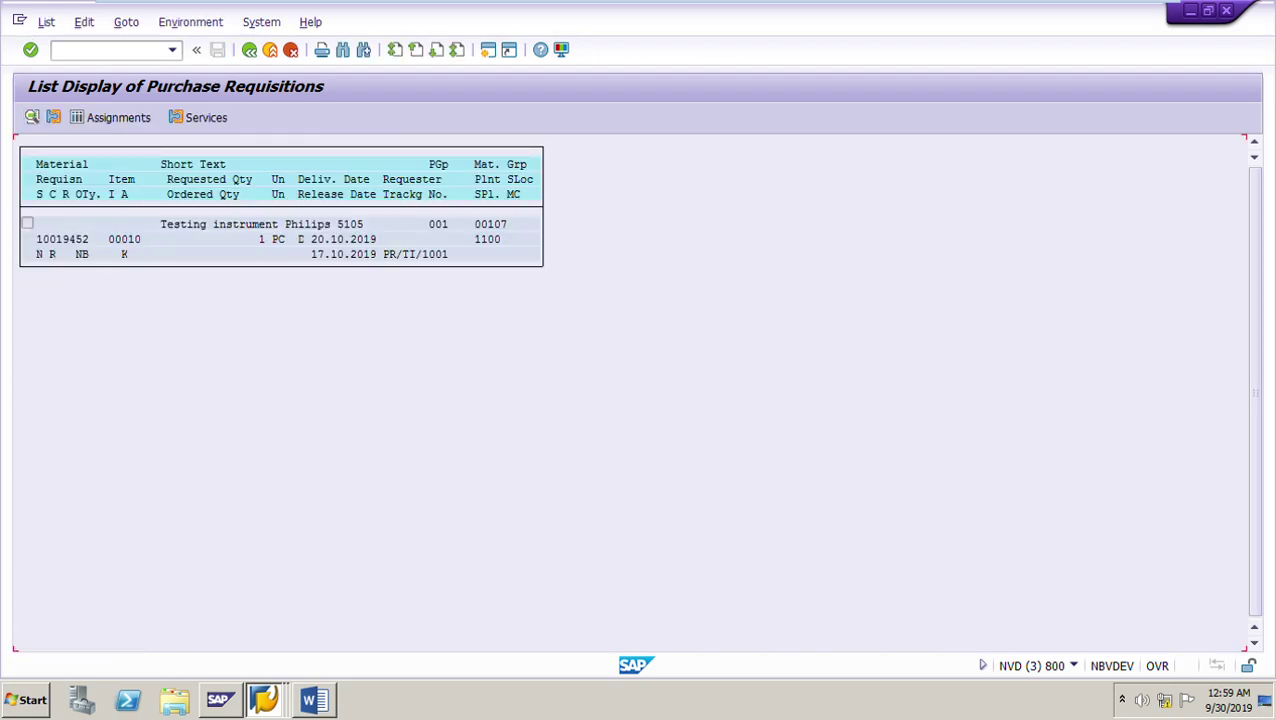
Step: Check the requisition and tracking numbers in the list, leave the report and return to the Word exercise
click(60, 239)
click(406, 254)
click(249, 49)
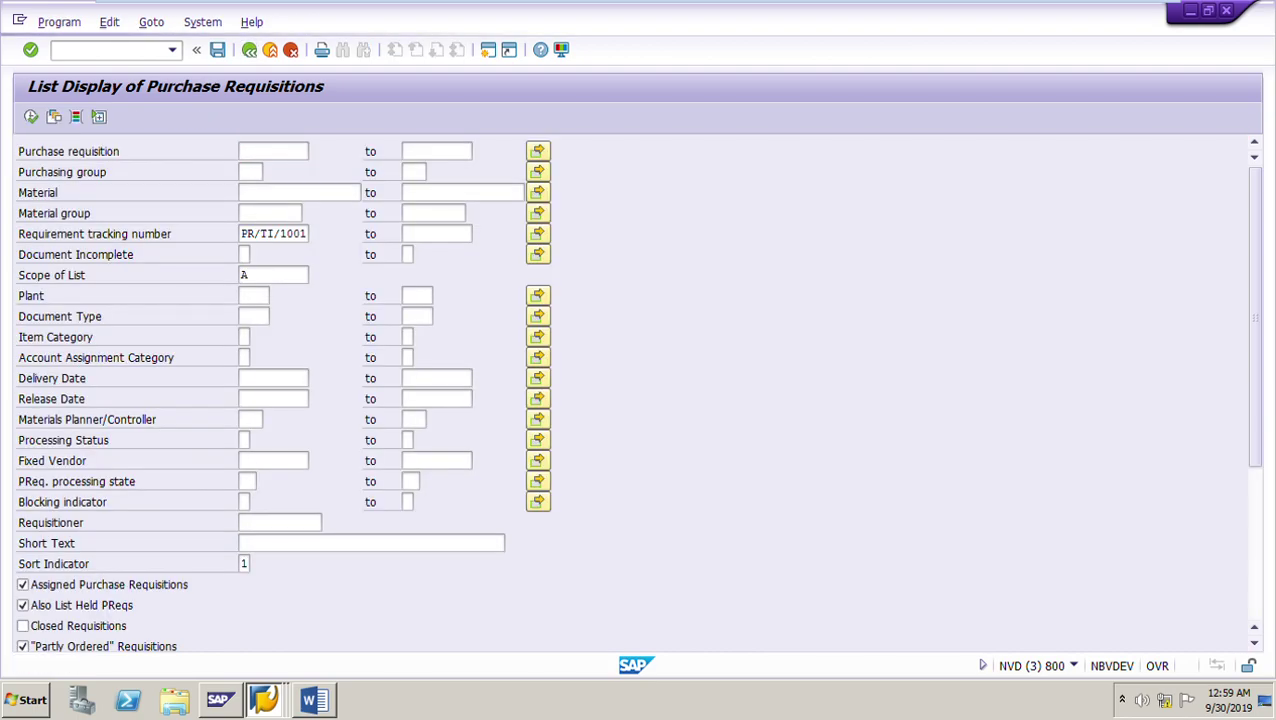
key(F3)
key(alt+Tab)
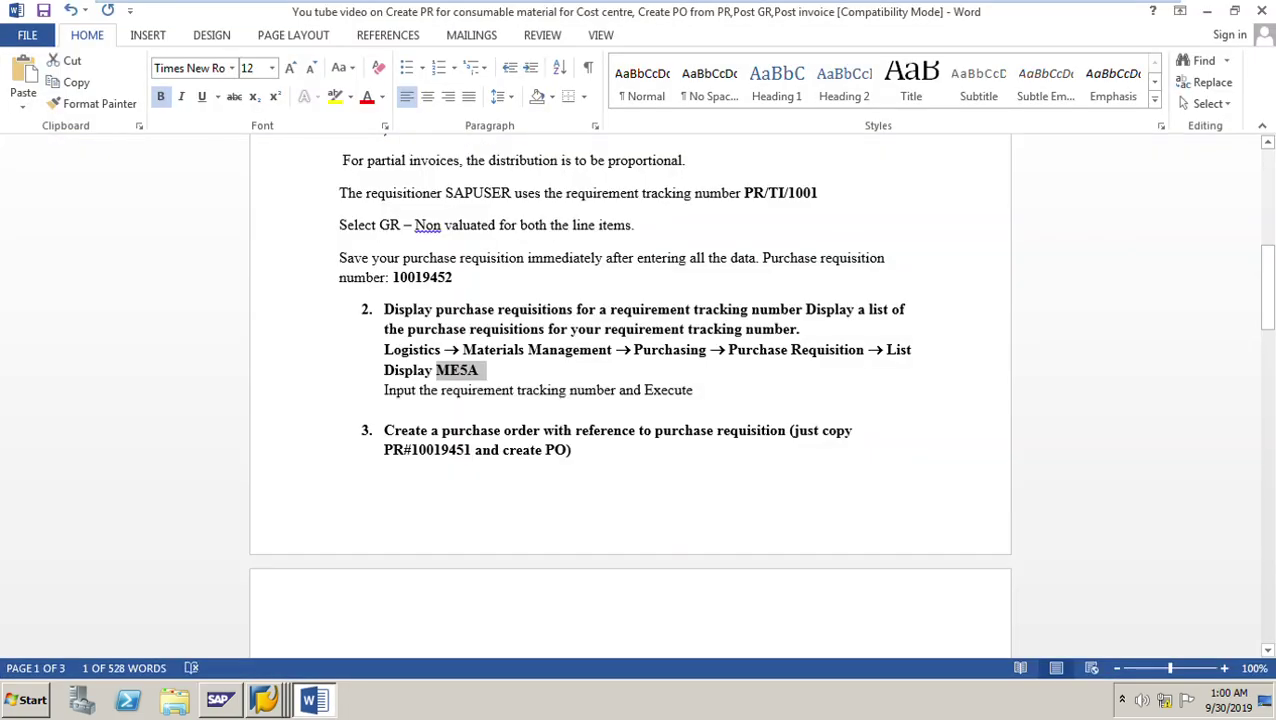
Step: Correct the purchase requisition number in exercise 3 of the Word document to 10019452
scroll(630, 400, down, 3)
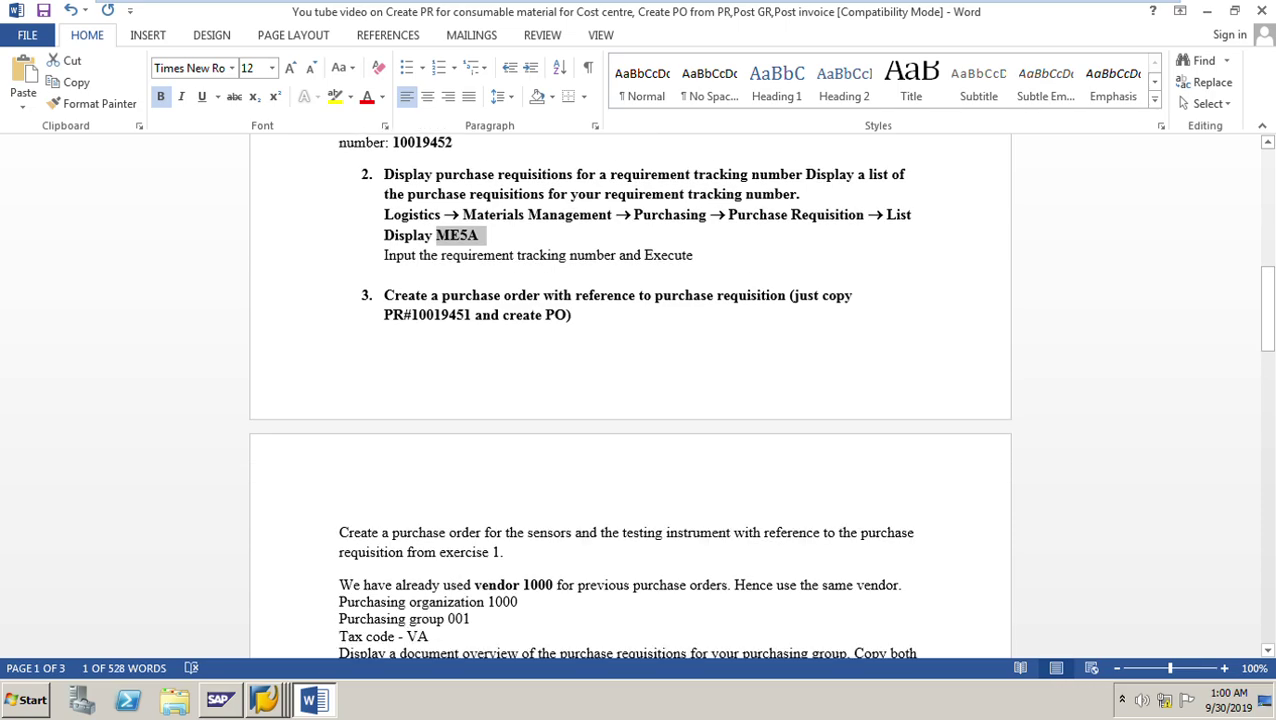
drag(384, 295, 545, 315)
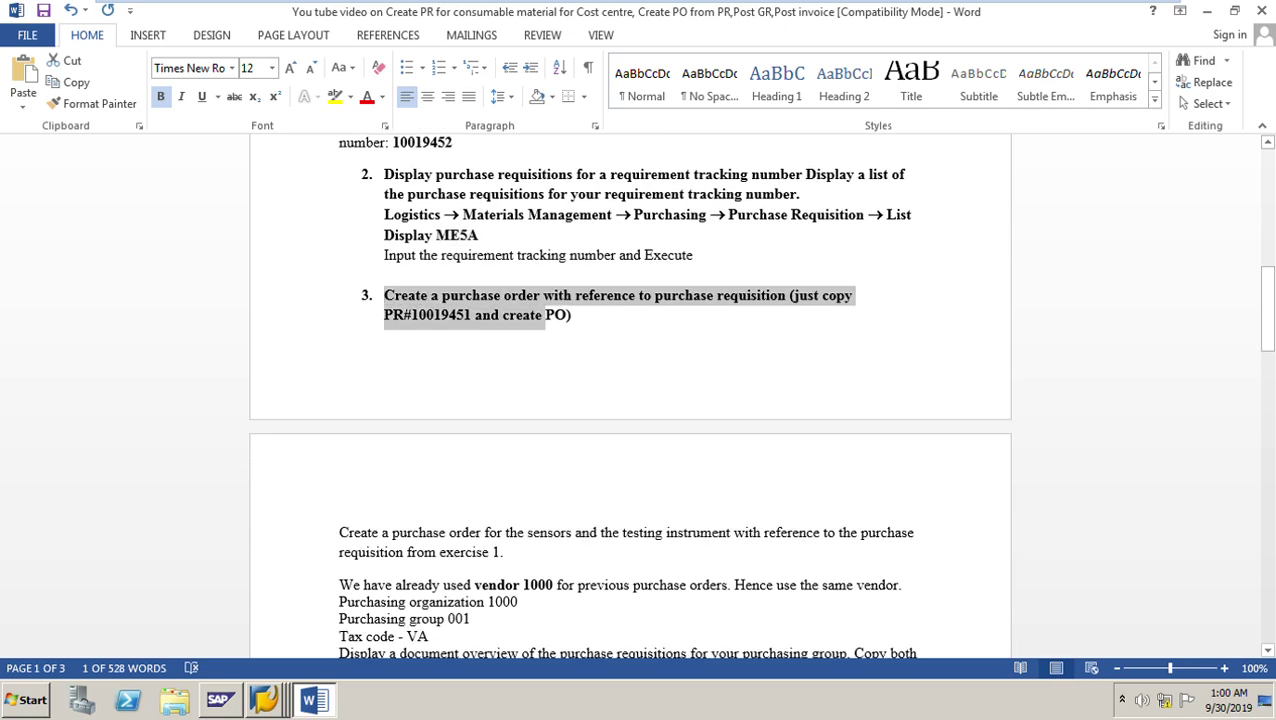
click(470, 315)
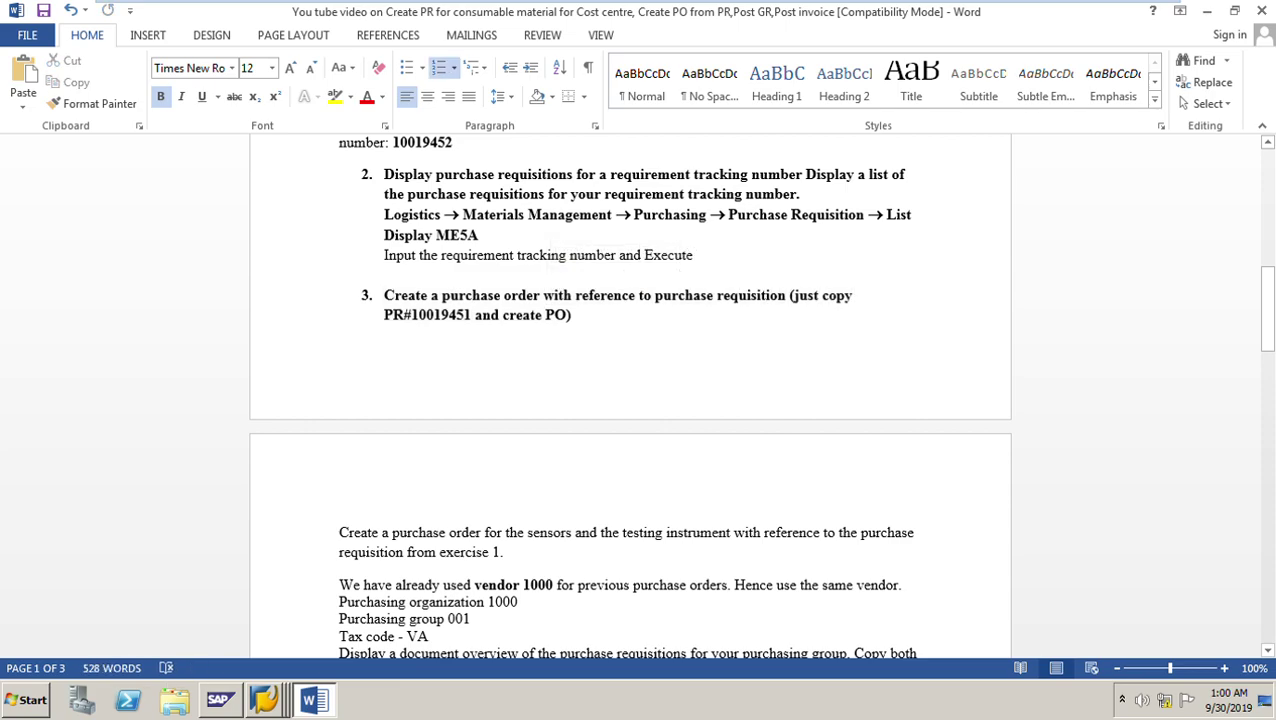
key(BackSpace)
text(2)
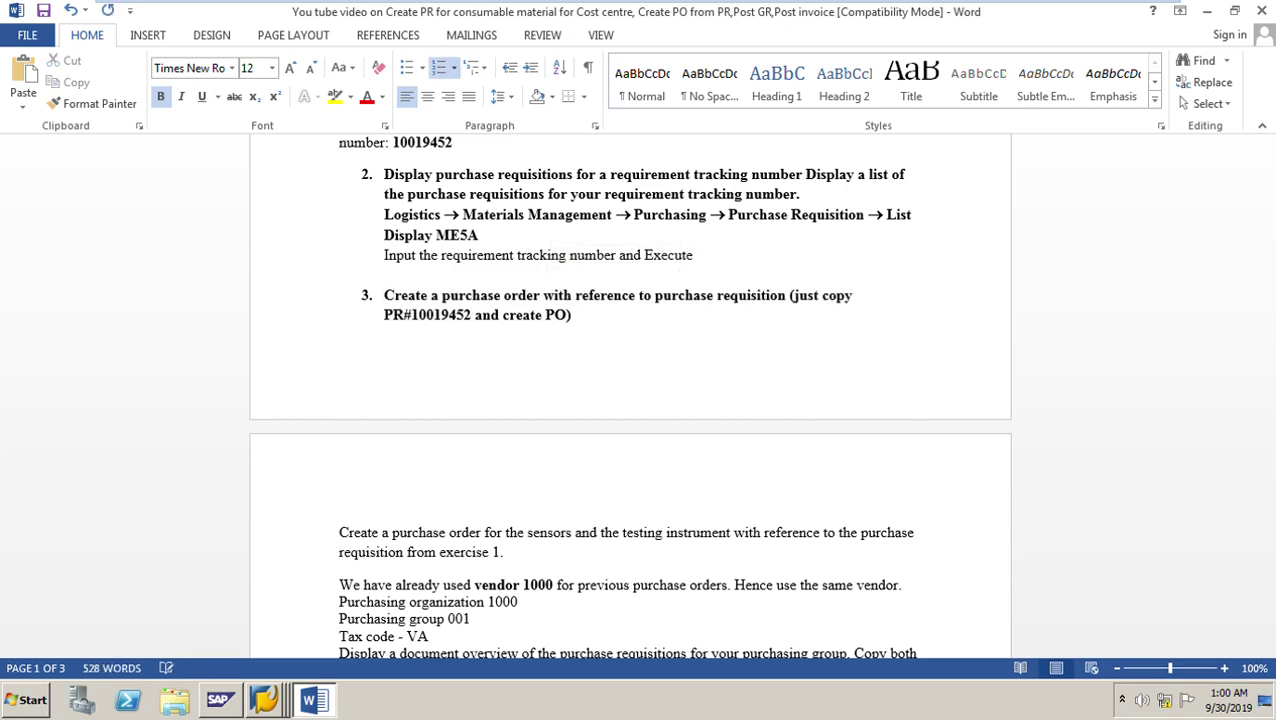
Step: Read the vendor, purchasing organization, purchasing group and tax code given for the purchase order in exercise 3
scroll(630, 400, down, 2)
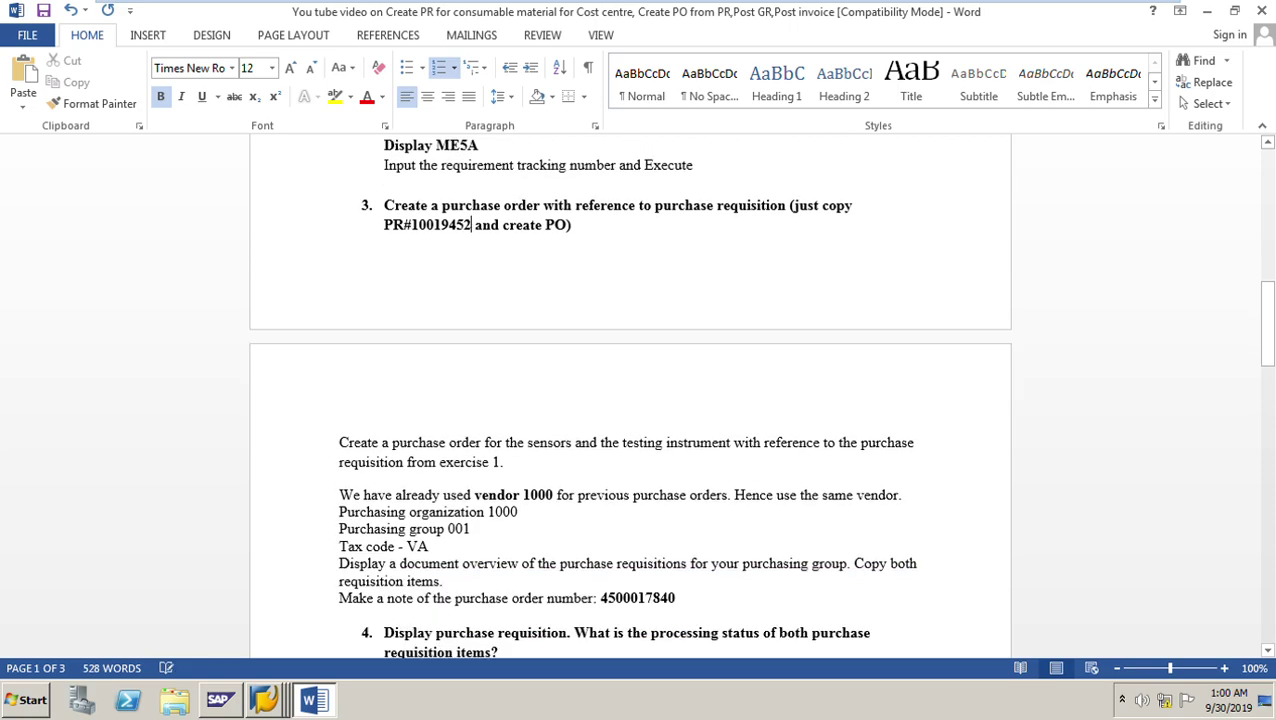
scroll(630, 400, down, 1)
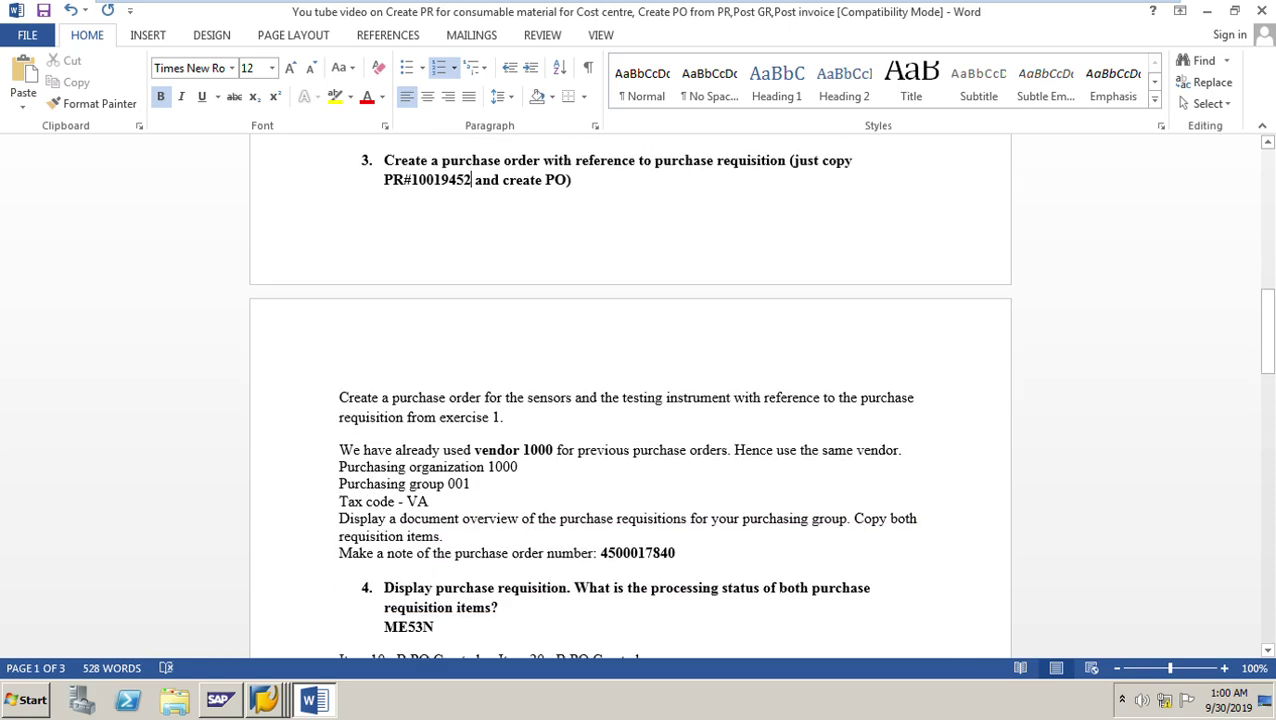
drag(339, 450, 432, 501)
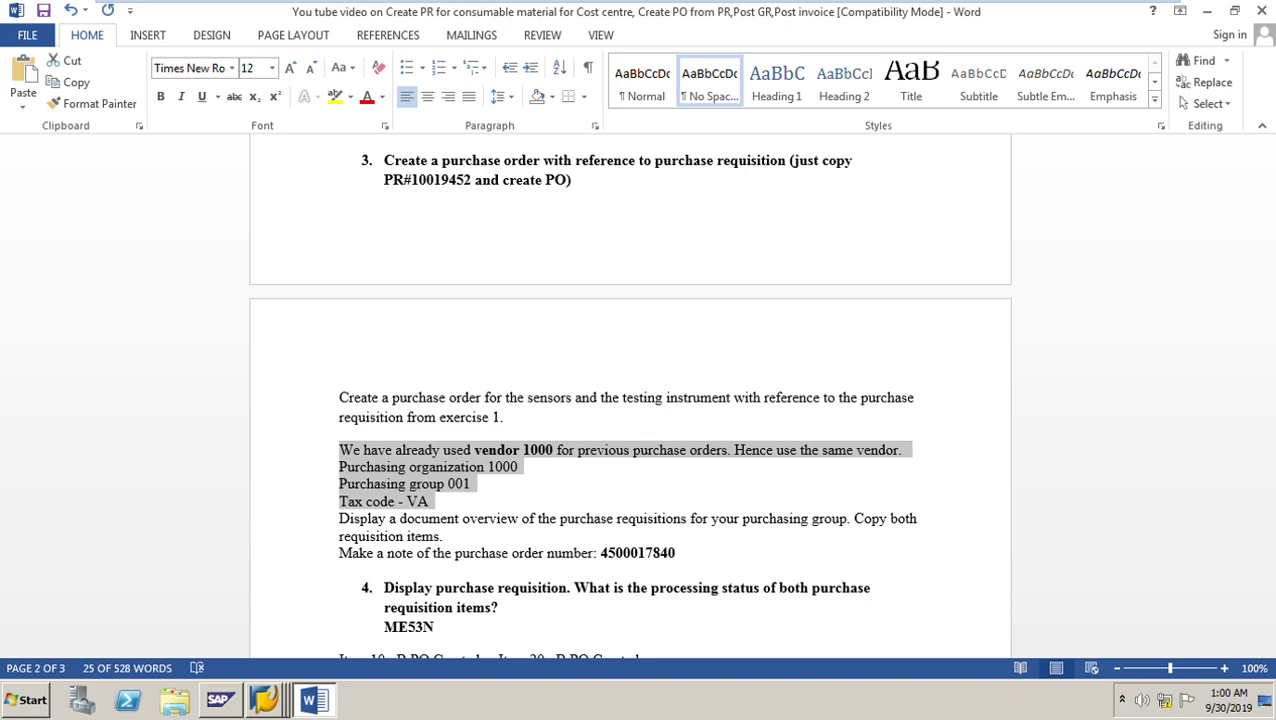
Step: Switch to SAP and start creating a purchase order with transaction ME21N
key(alt+Tab)
click(264, 700)
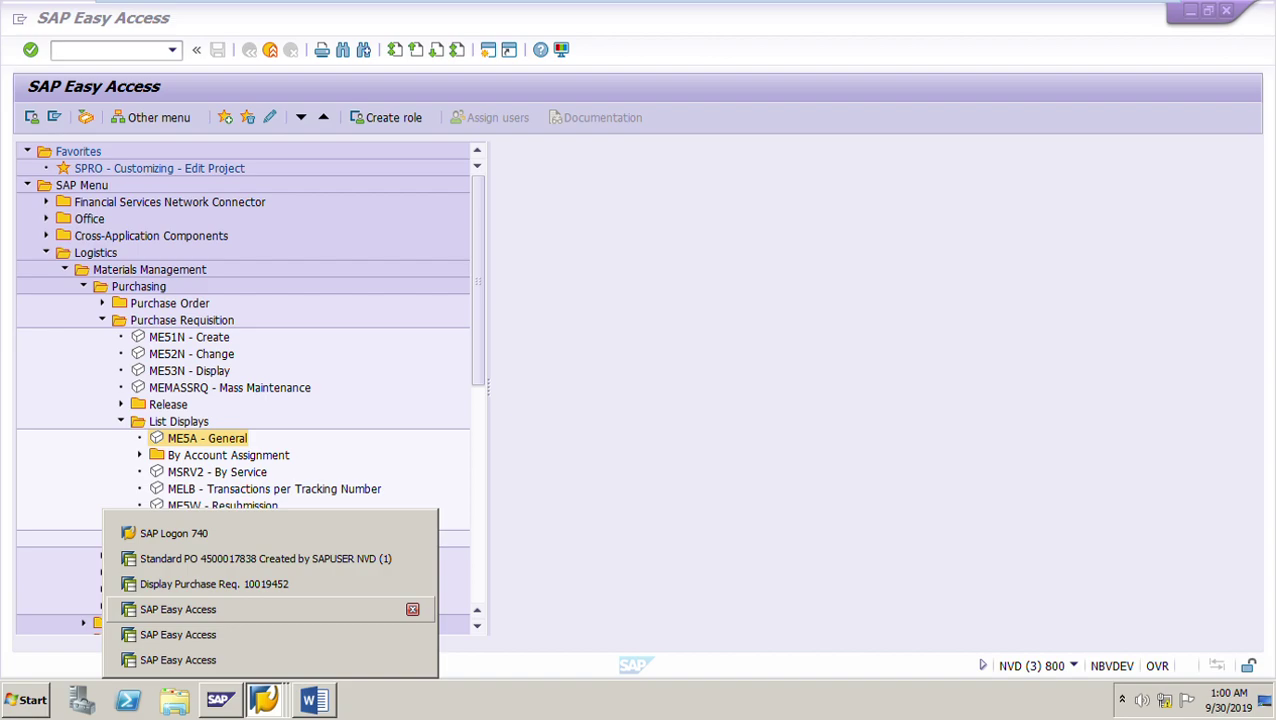
click(178, 609)
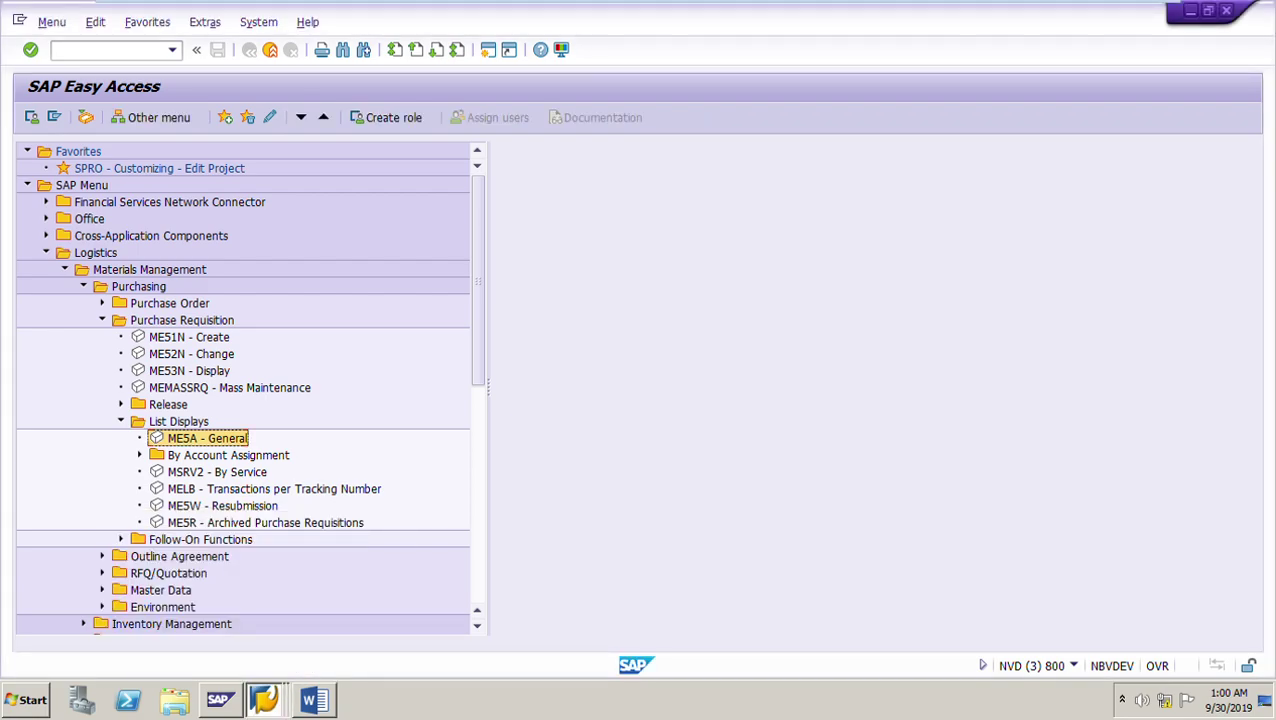
click(108, 50)
text(ME21N)
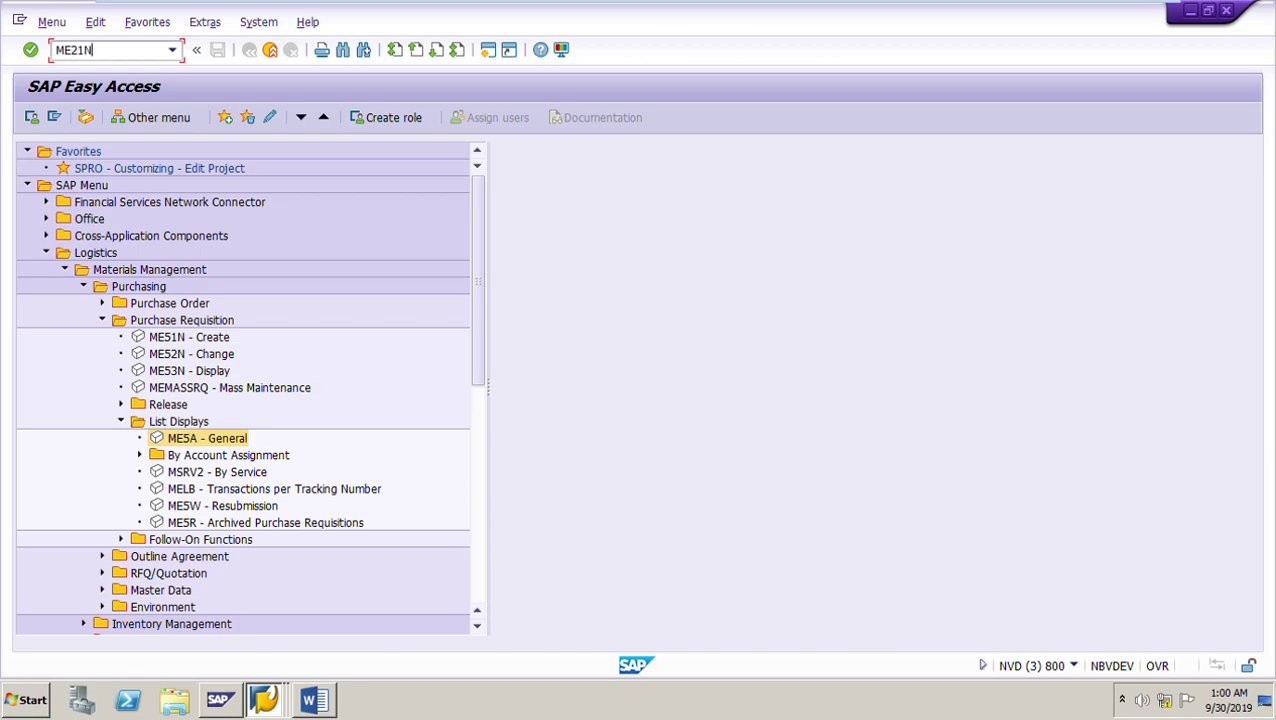
key(Return)
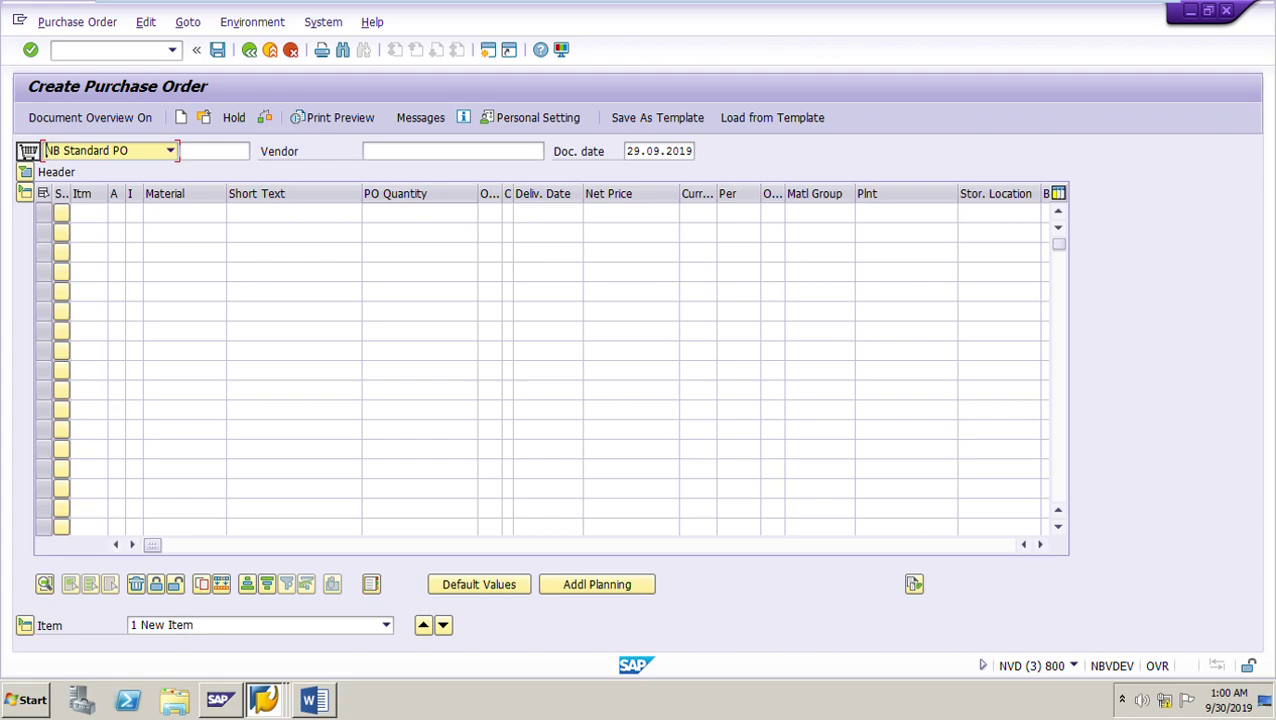
Step: Copy requisition number 10019452 from exercise 3 in Word and return to the new purchase order in SAP
key(alt+Tab)
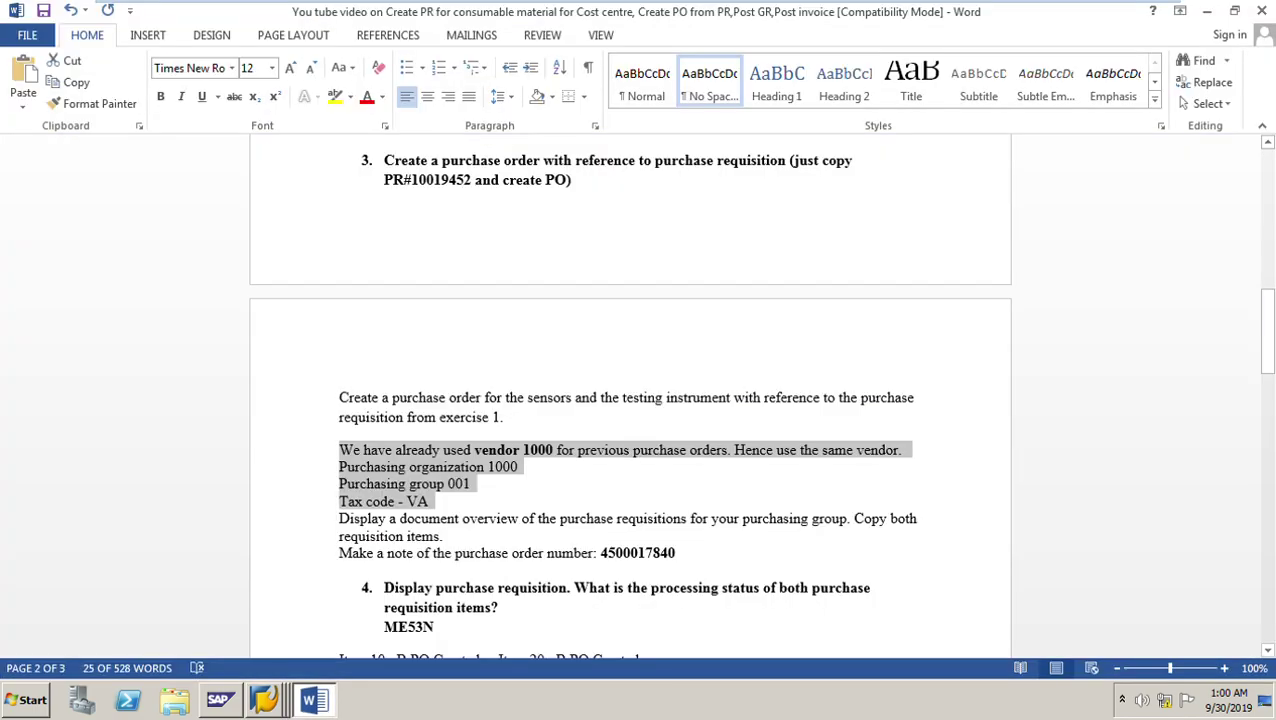
drag(471, 180, 411, 180)
key(ctrl+c)
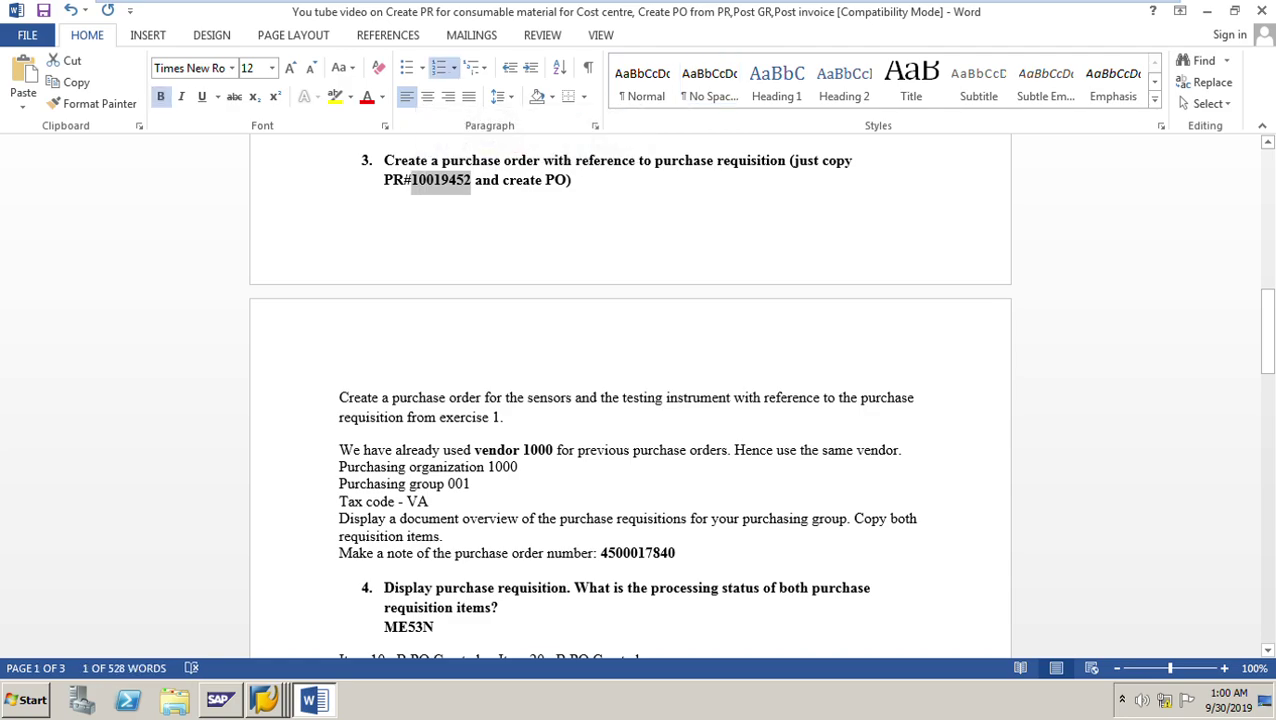
key(alt+Tab)
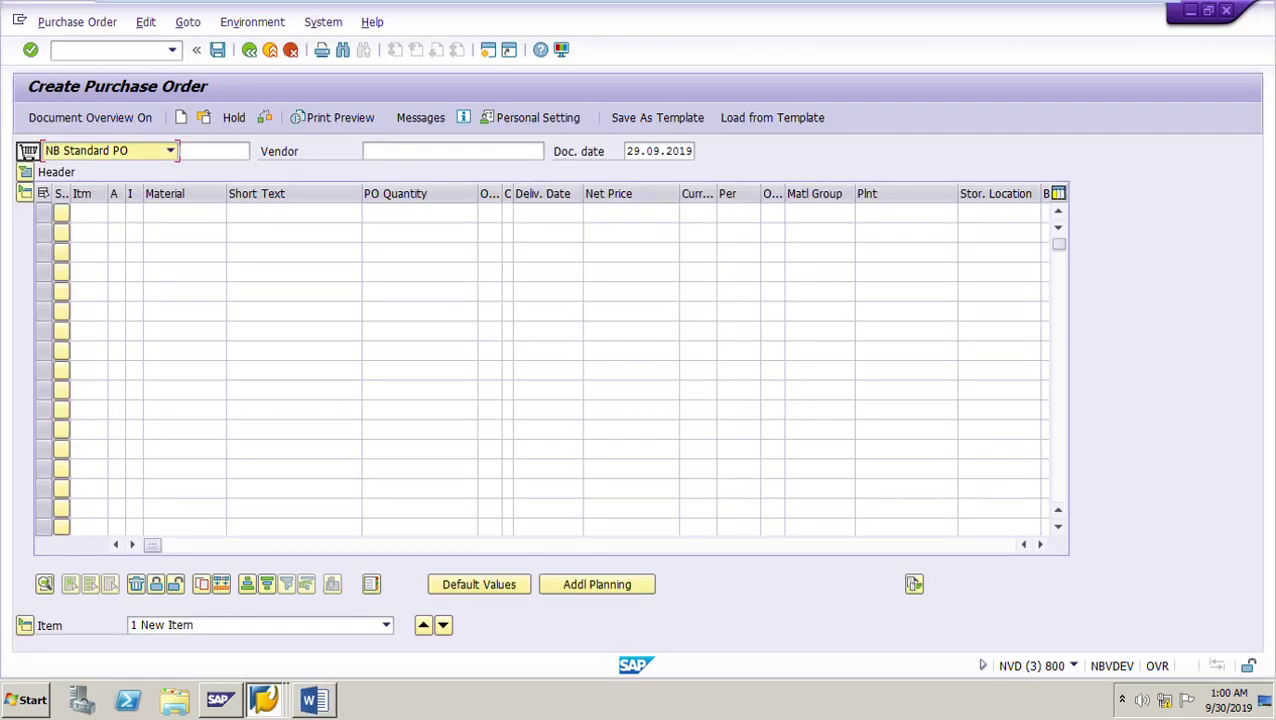
Step: Widen the purchase requisition column of the item overview and reference requisition 10019452, item 10, in the first order line
drag(152, 545, 495, 545)
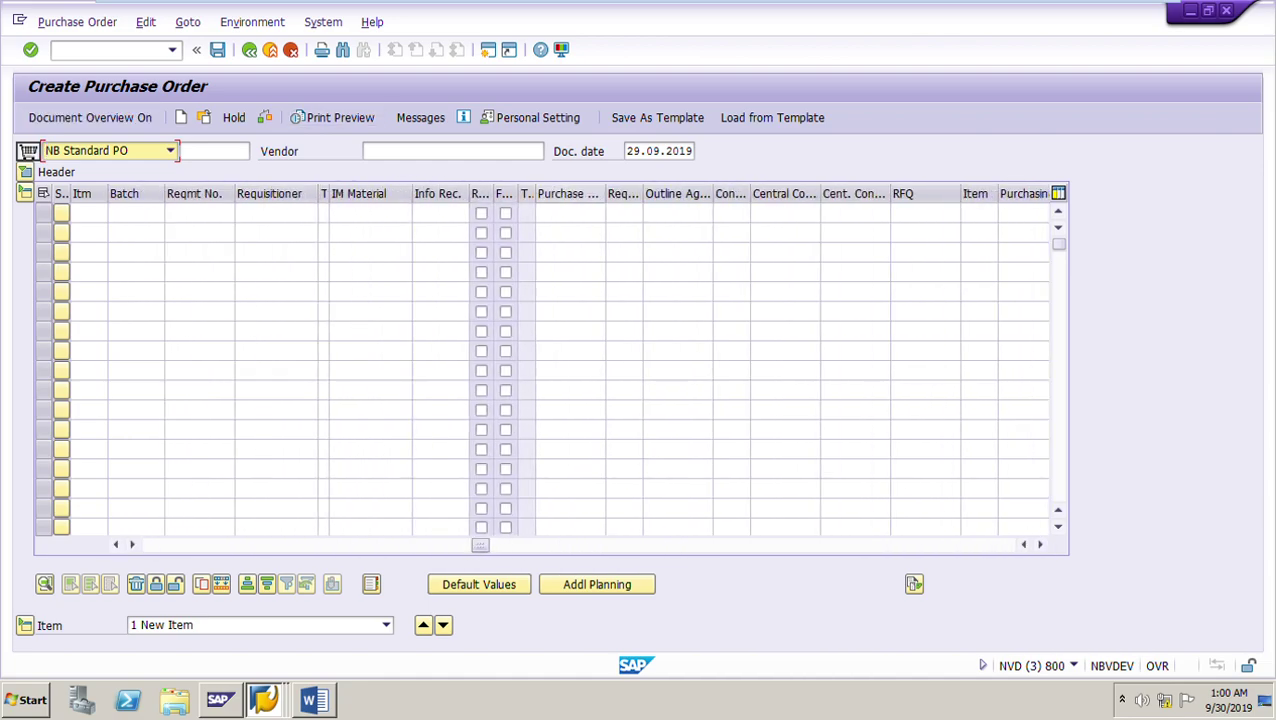
drag(605, 193, 626, 193)
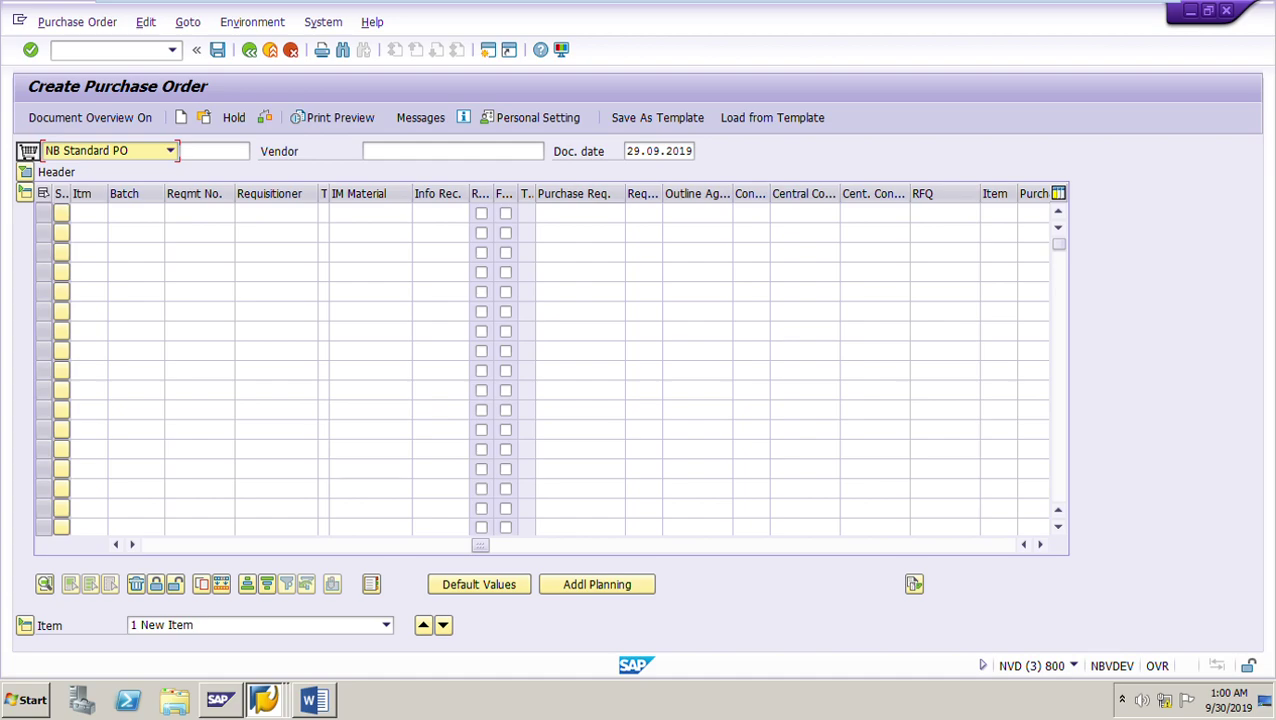
click(578, 213)
key(ctrl+v)
key(Tab)
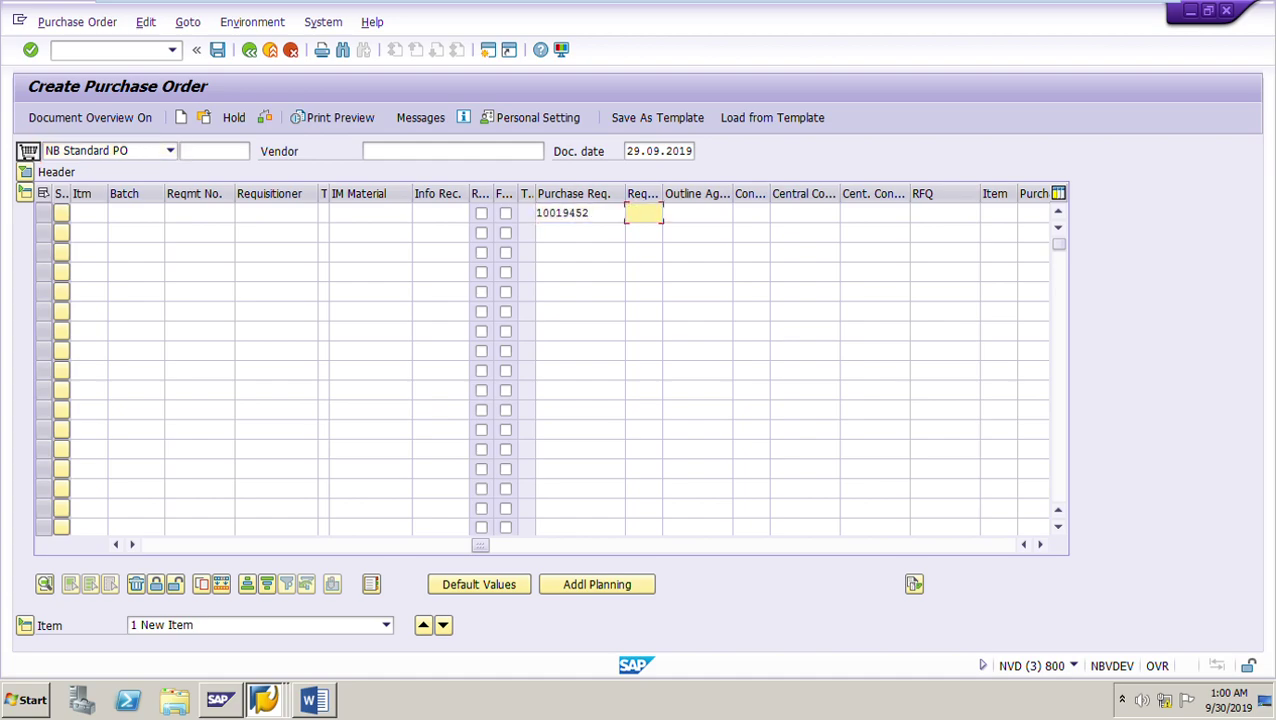
text(10)
Step: Reference requisition 10019452, item 20, in the second order line, adopt both items and check their short texts
click(578, 233)
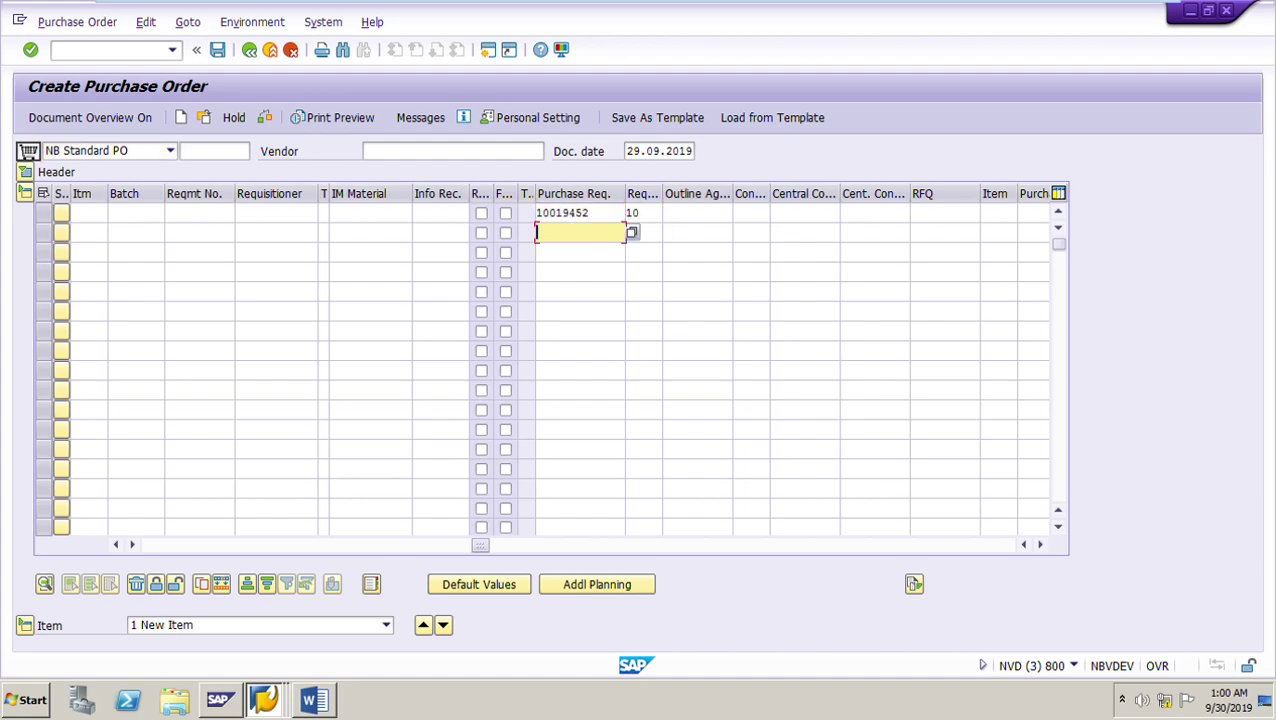
key(ctrl+v)
key(Tab)
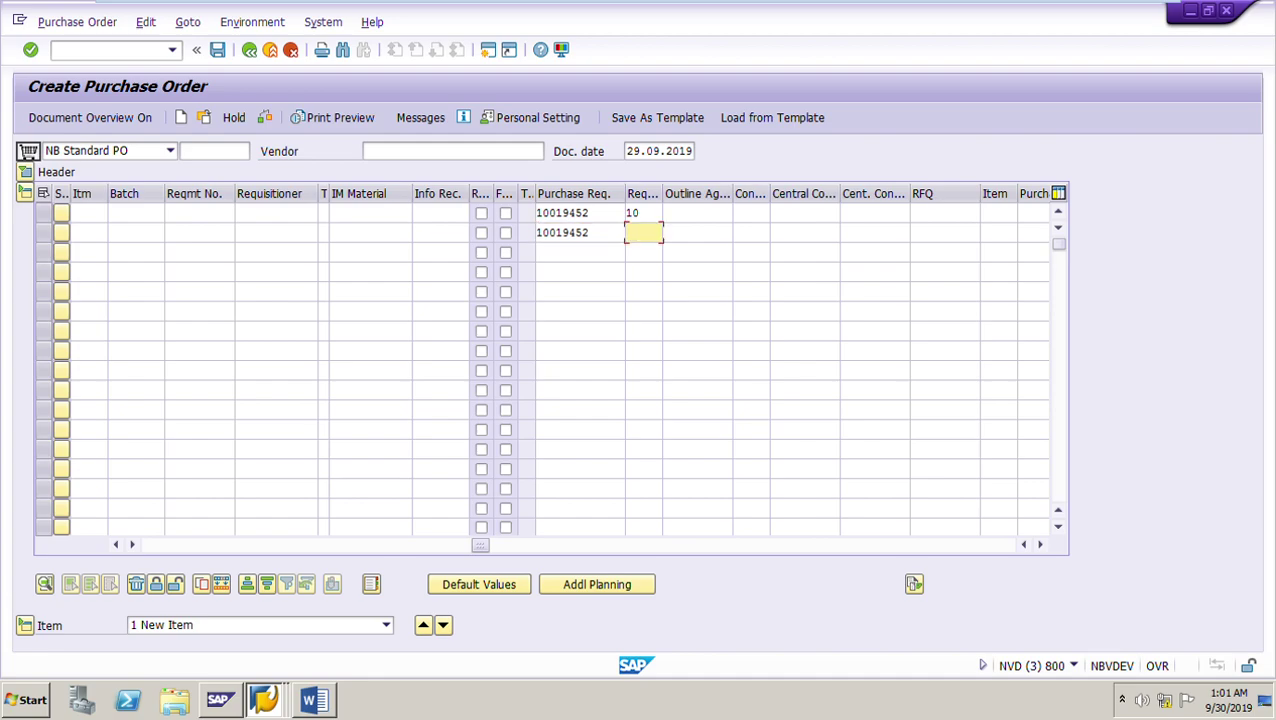
text(20)
key(Return)
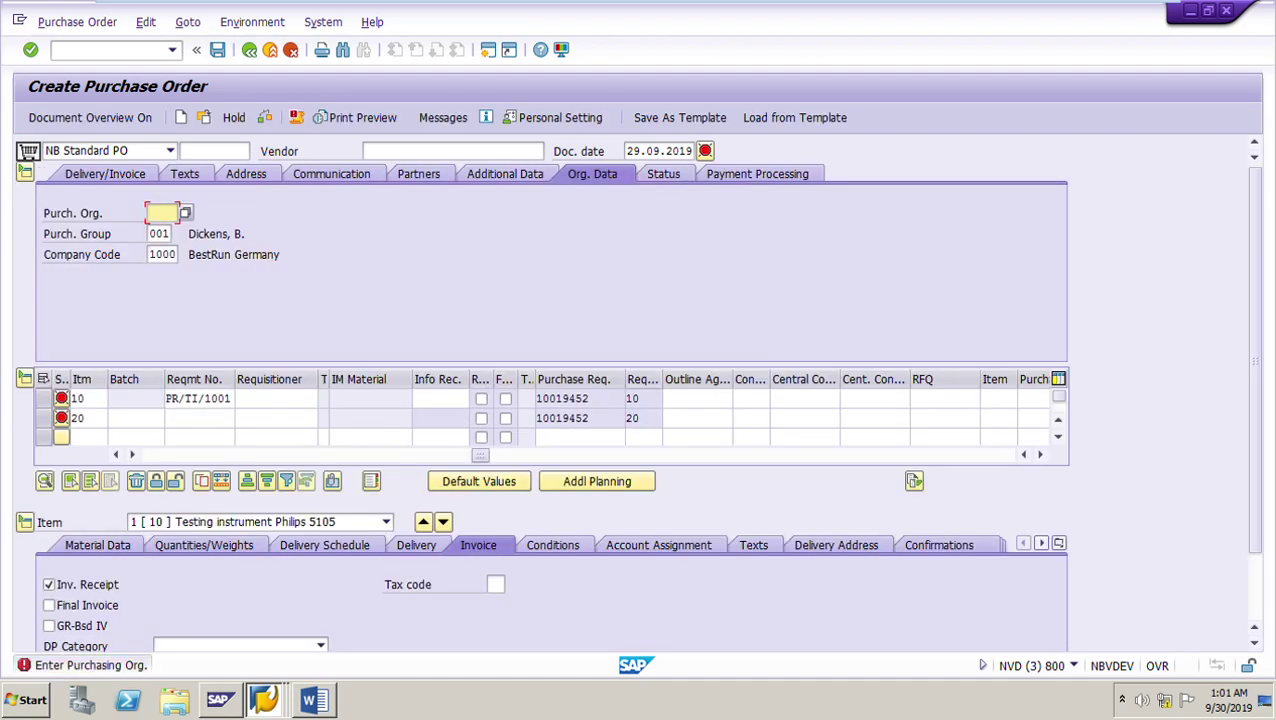
drag(480, 455, 152, 455)
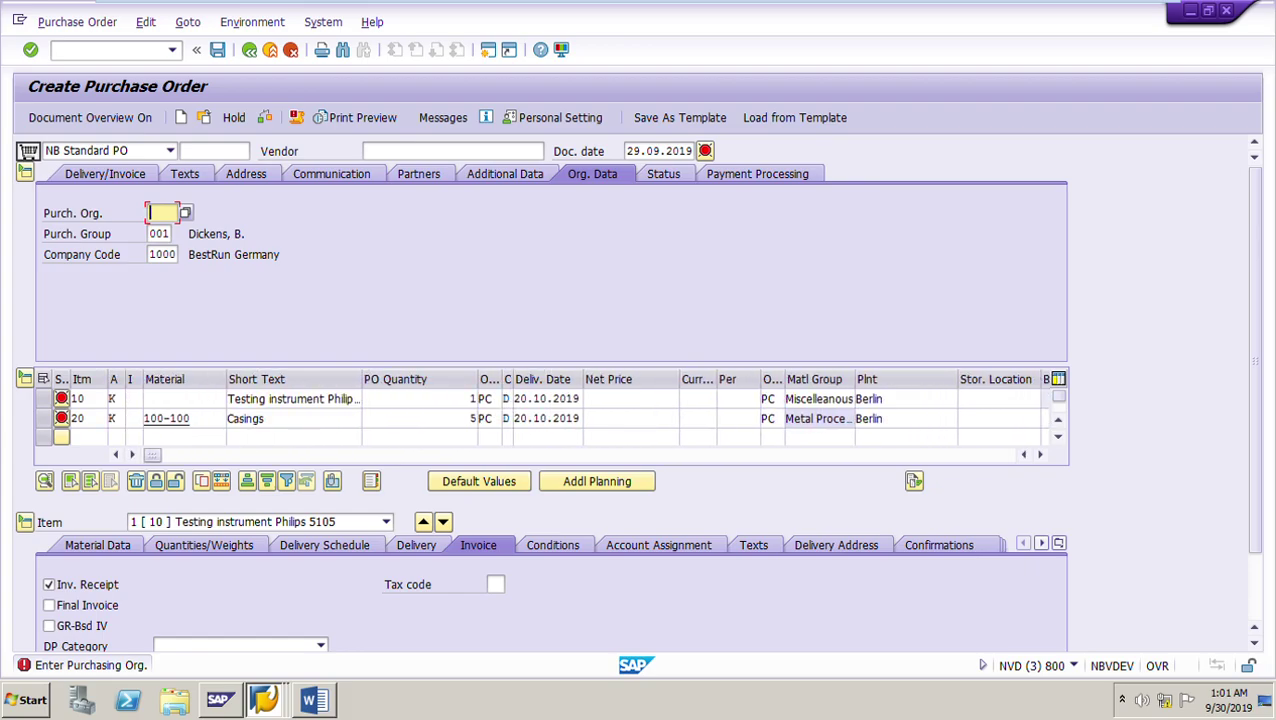
drag(228, 398, 358, 398)
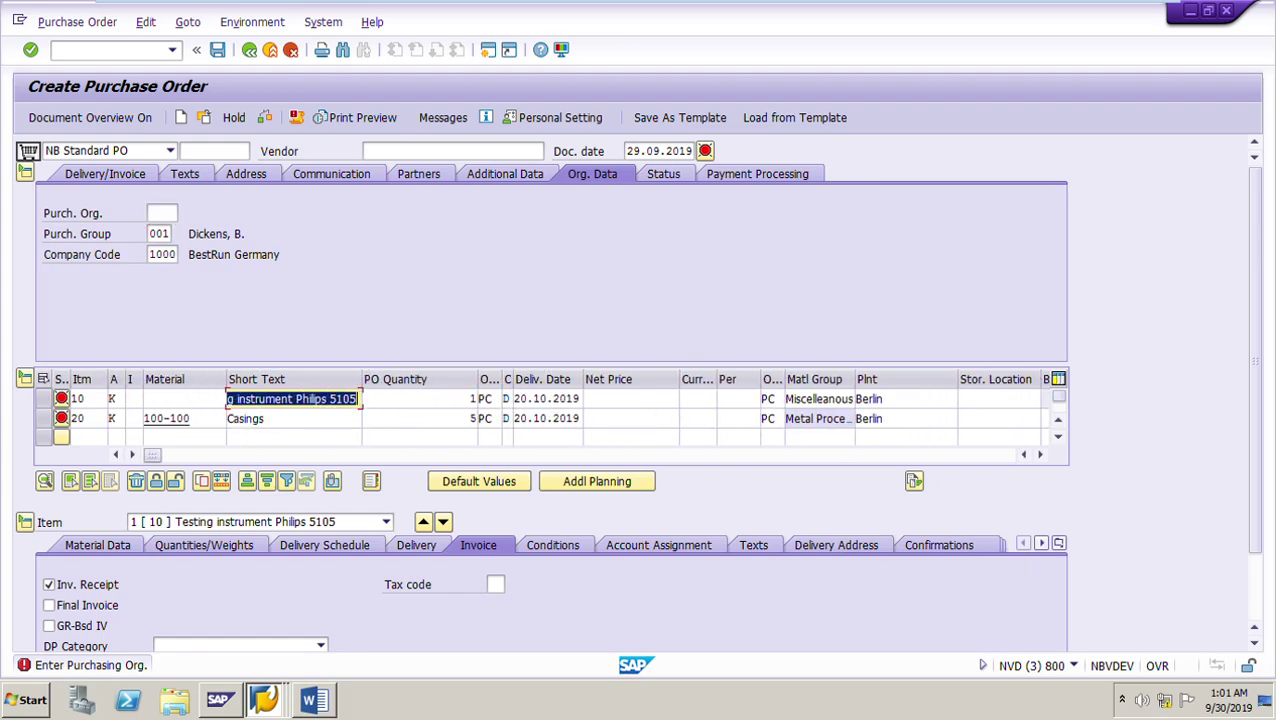
Step: Check item 20's short text and material, and set the purchase order's purchasing organization to 1000
click(266, 419)
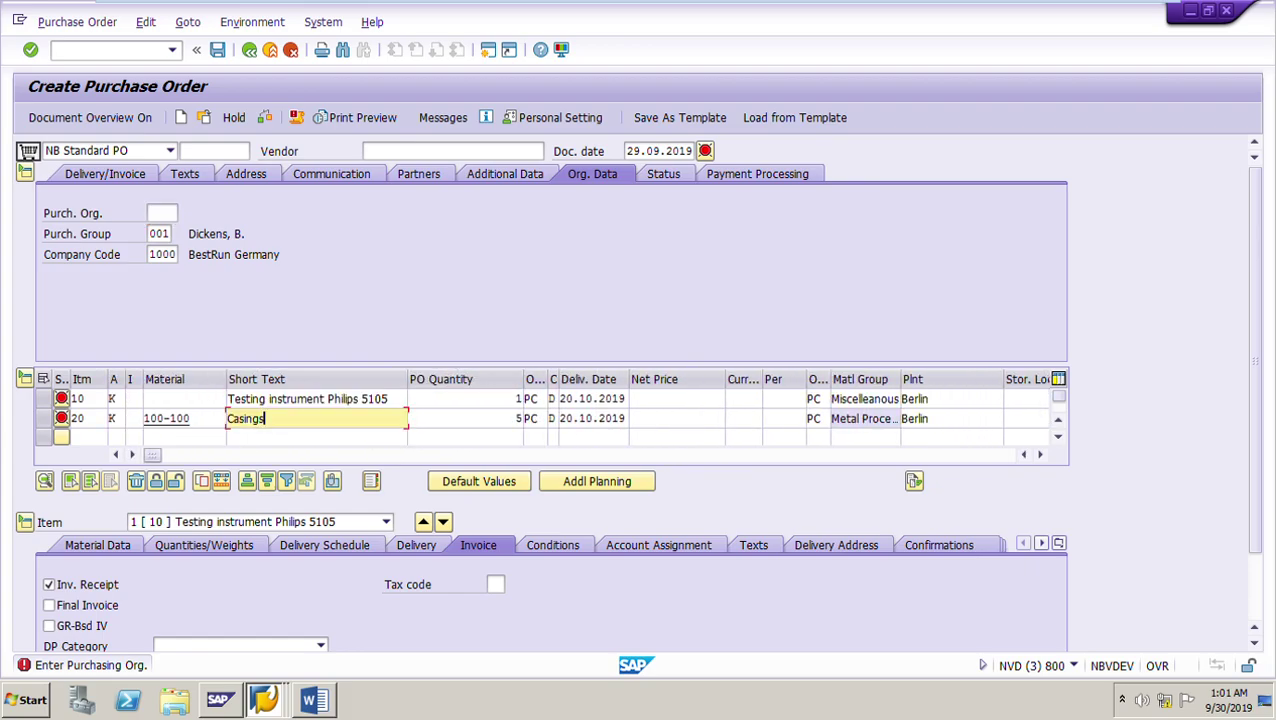
key(shift+Tab)
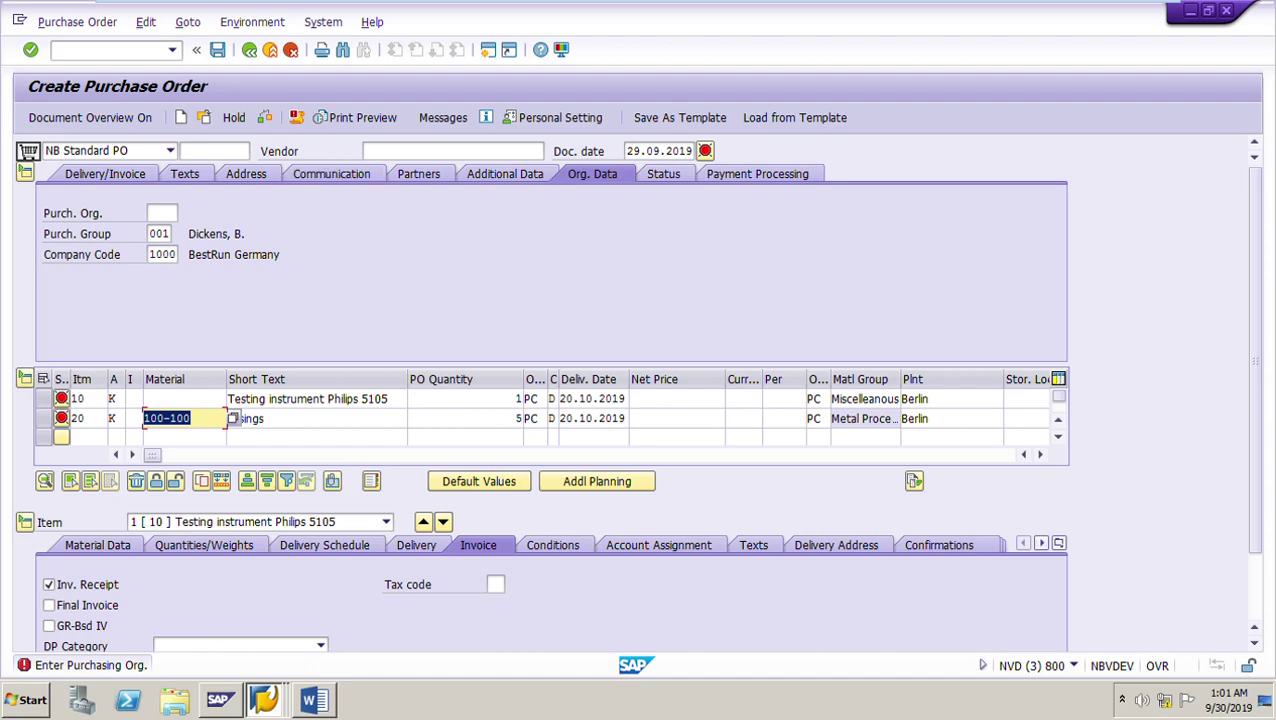
key(Return)
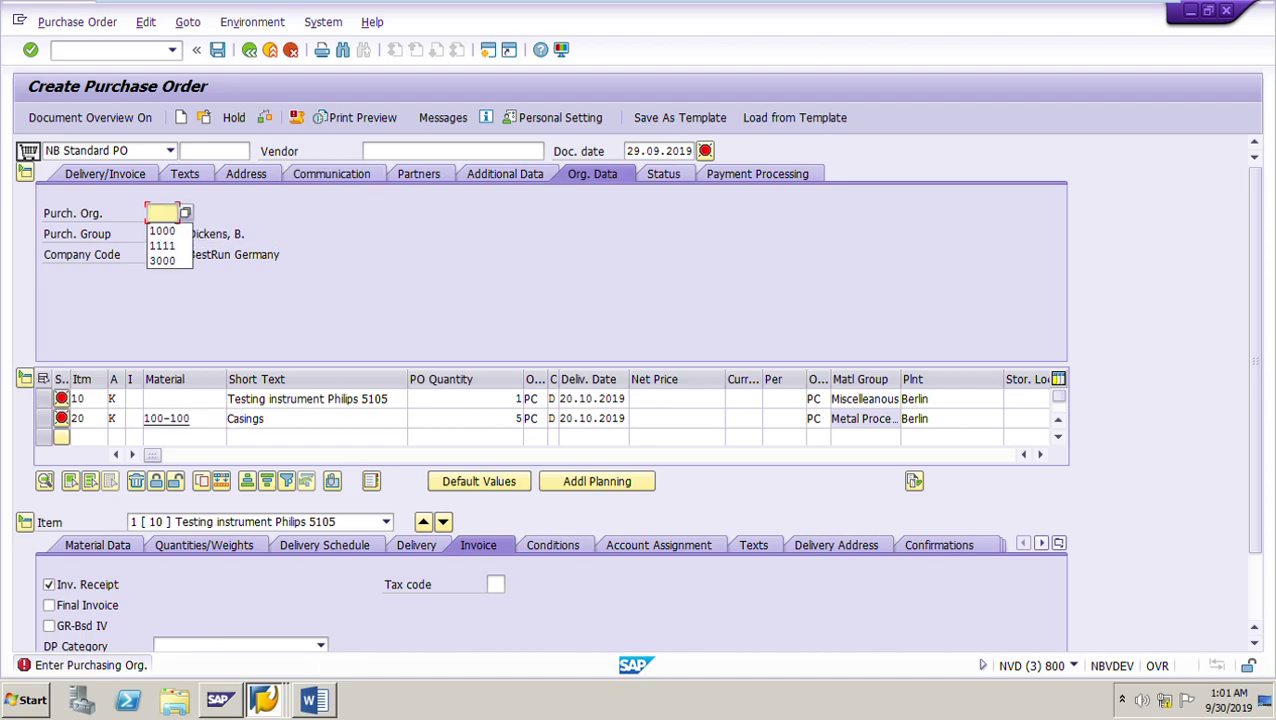
click(162, 231)
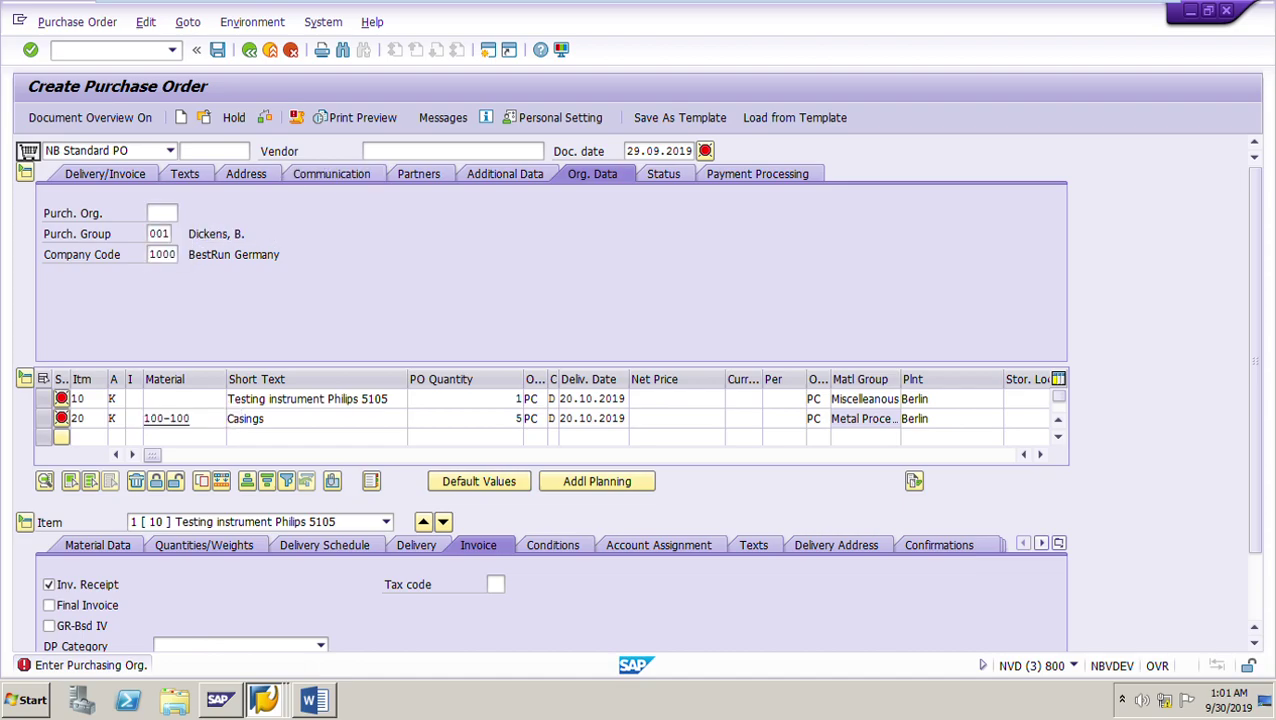
click(160, 213)
key(Down)
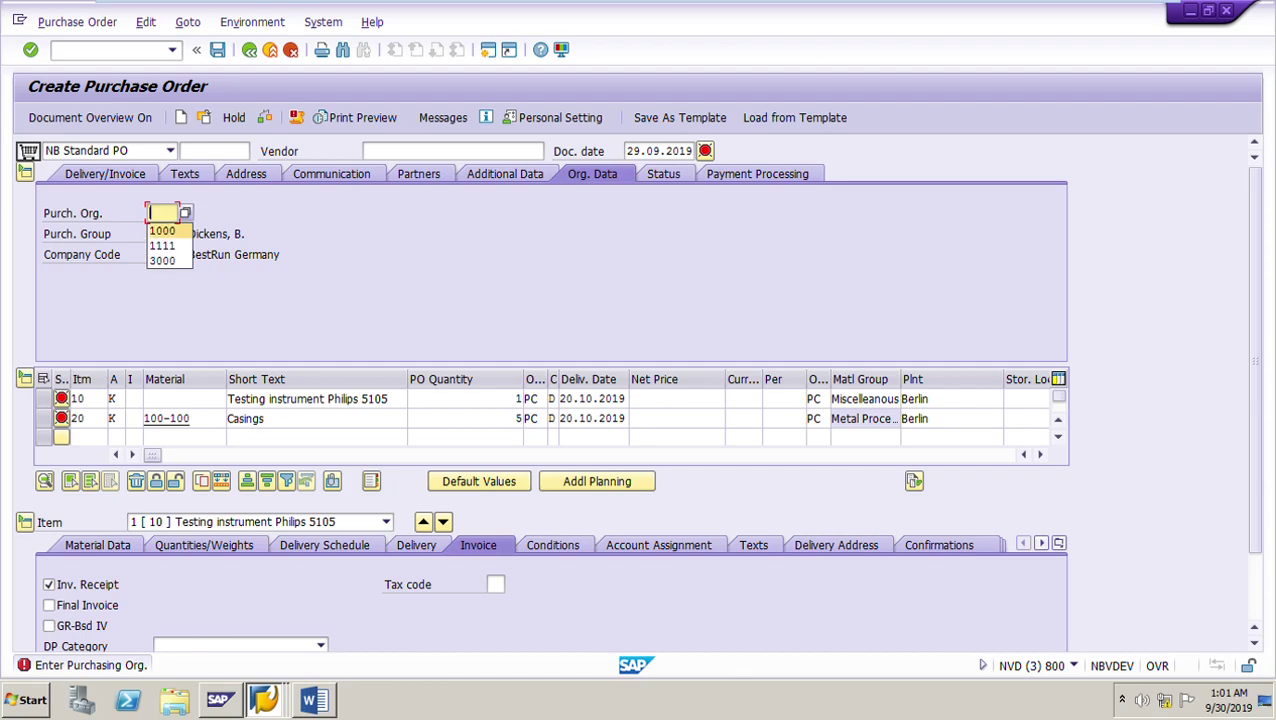
key(Return)
Step: Enter 1000 as the purchase order's vendor and adopt the vendor's data
click(365, 151)
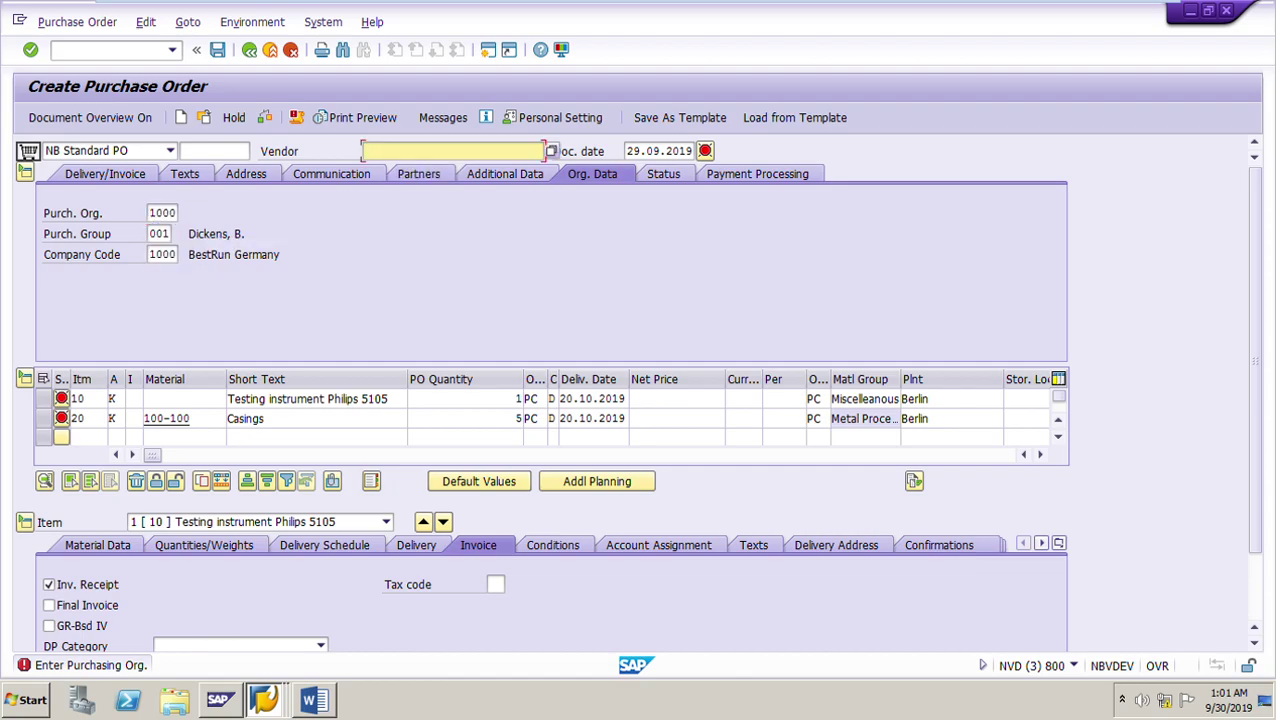
key(Down)
key(Return)
key(Return)
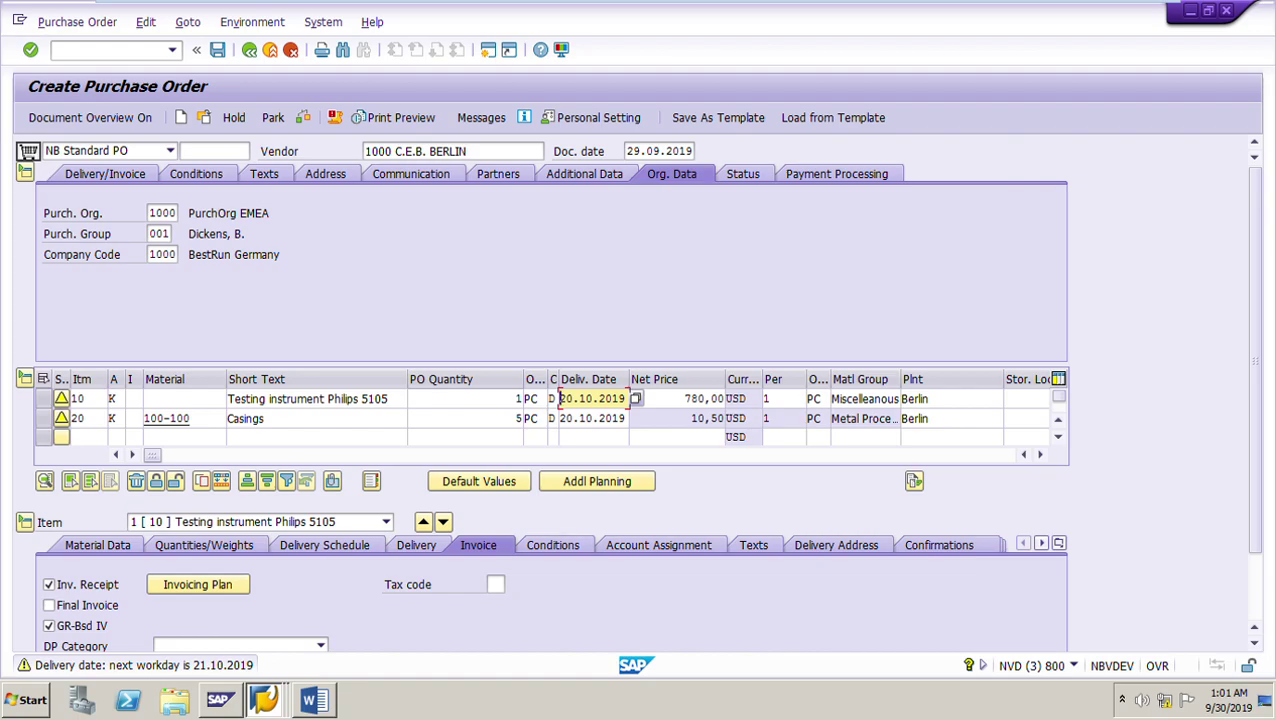
Step: Copy the tax code line from exercise 3 in Word and set tax code VA for item 10 in SAP
key(alt+Tab)
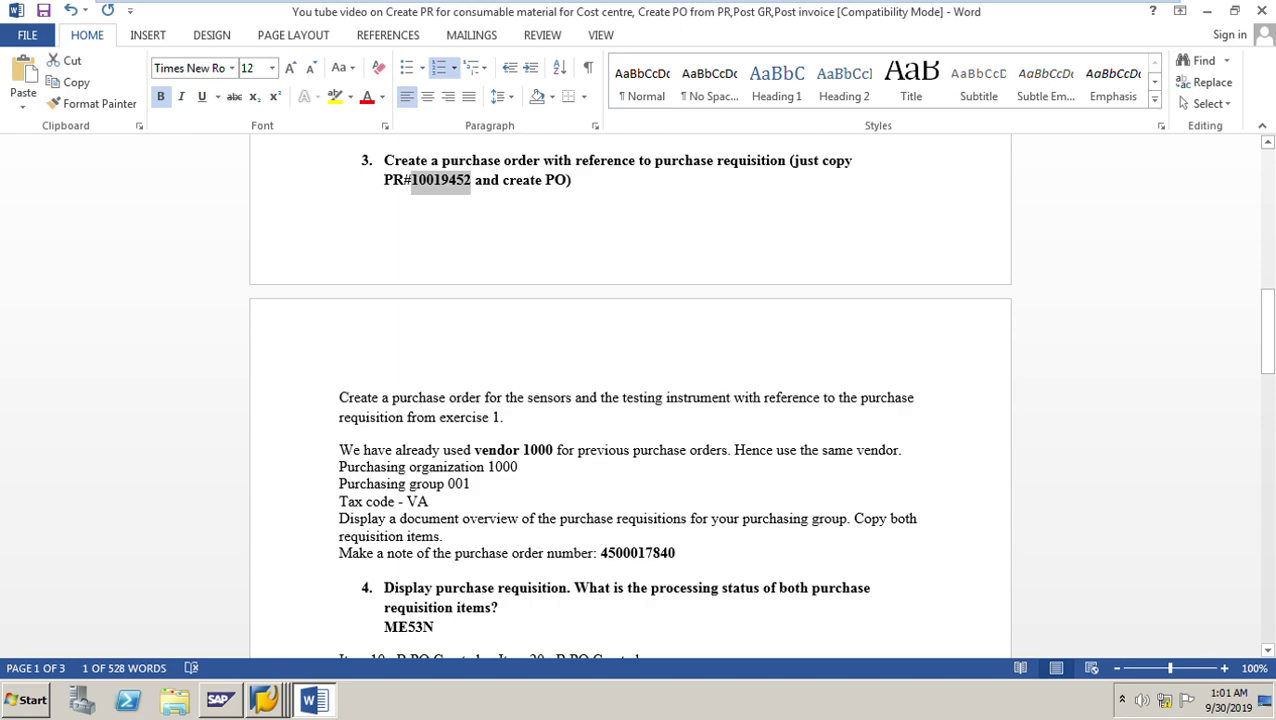
drag(338, 501, 434, 501)
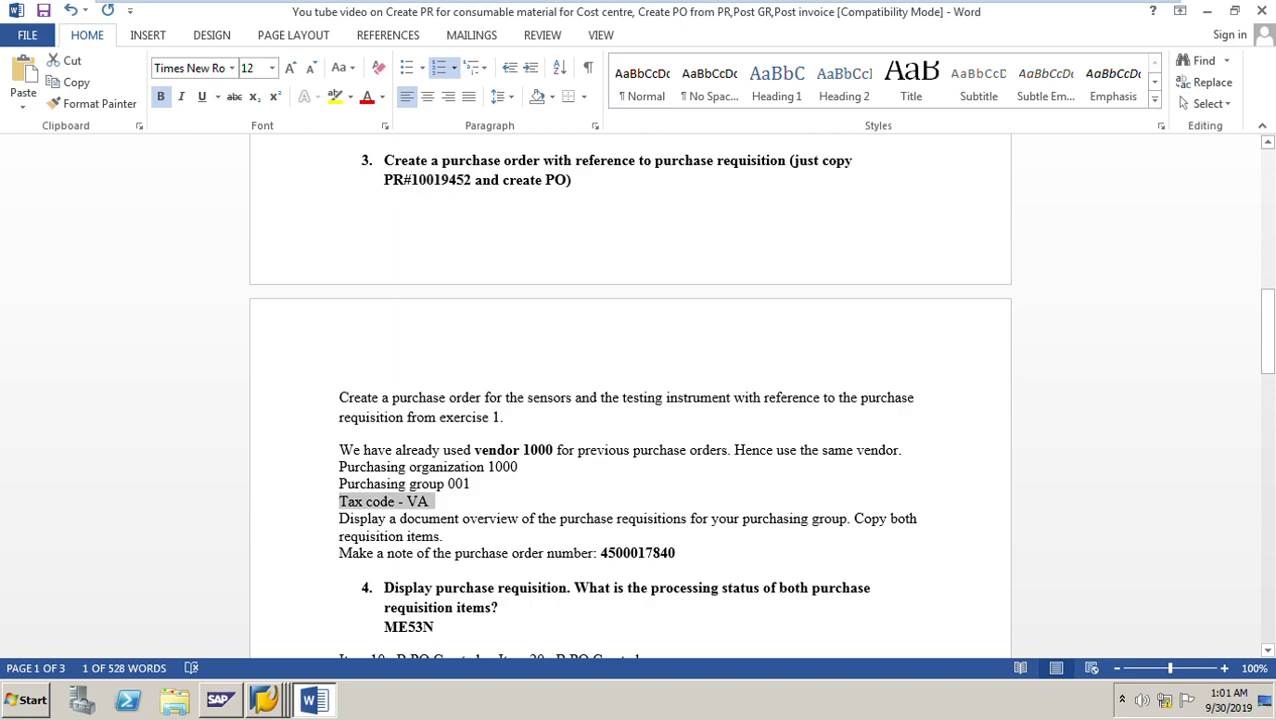
key(ctrl+c)
key(alt+Tab)
click(492, 584)
text(V)
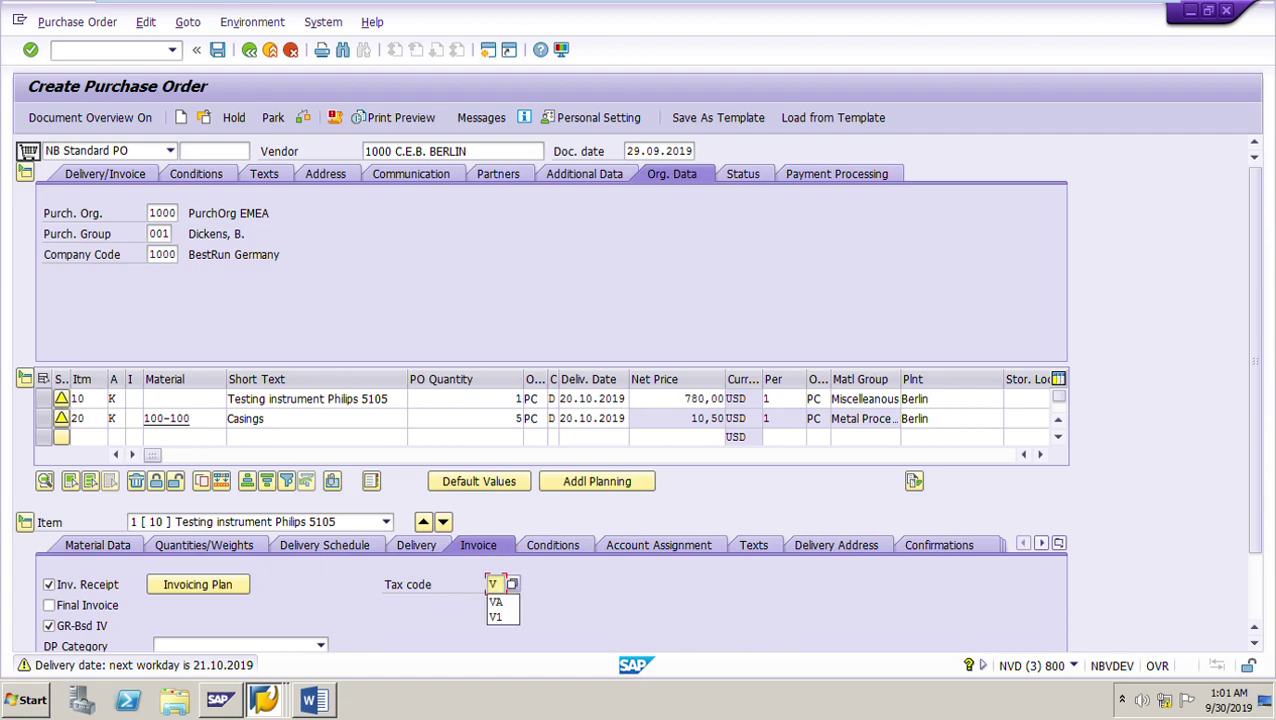
text(A)
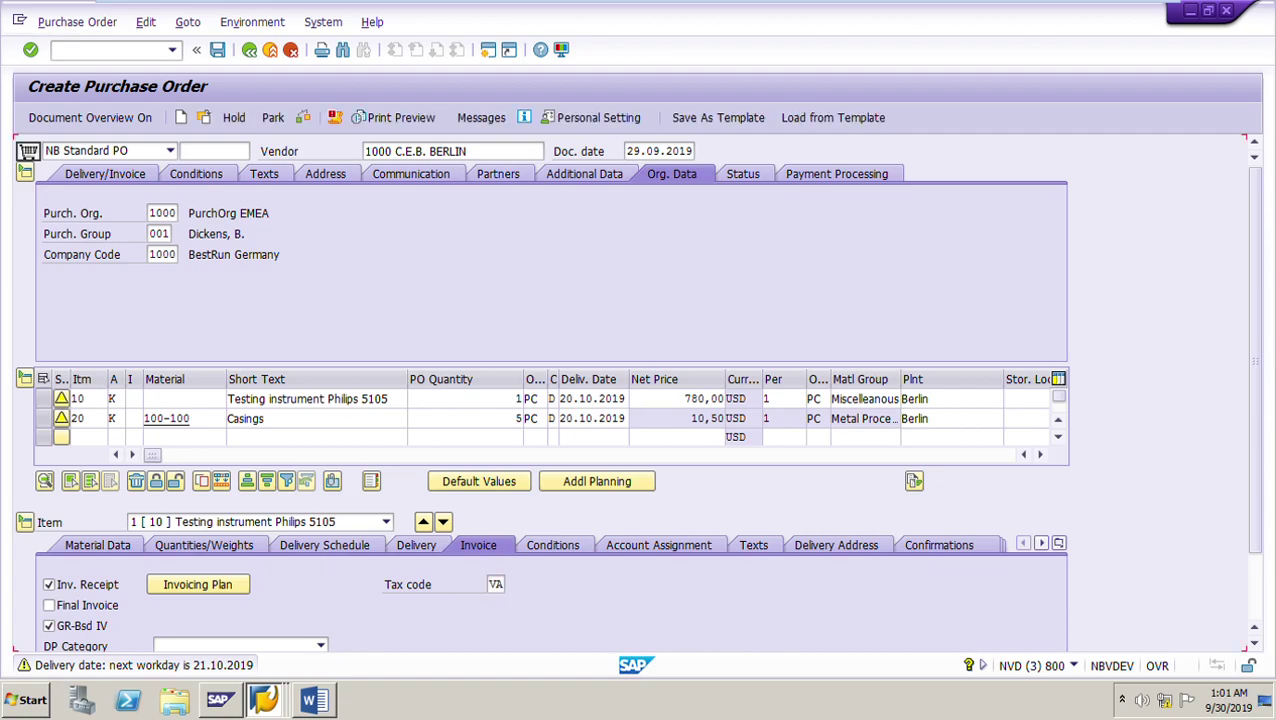
key(Return)
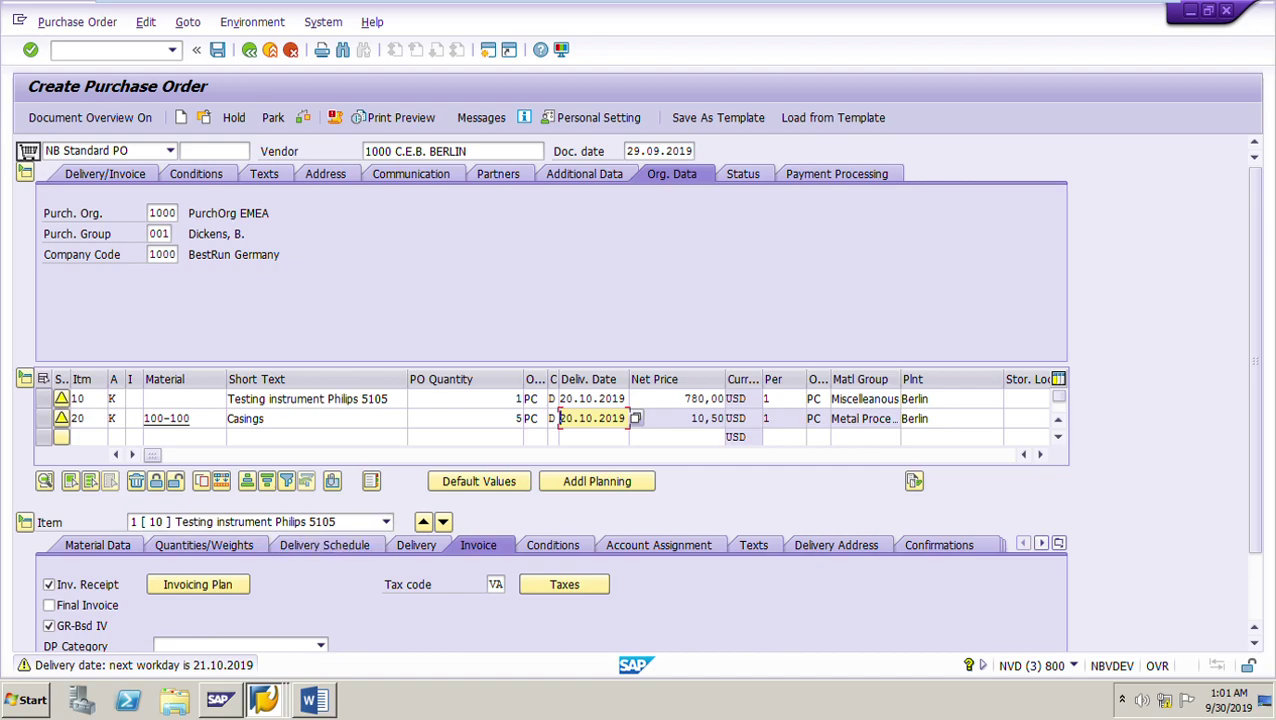
Step: Set tax code VA in the invoice data of item 20, Casings
click(386, 521)
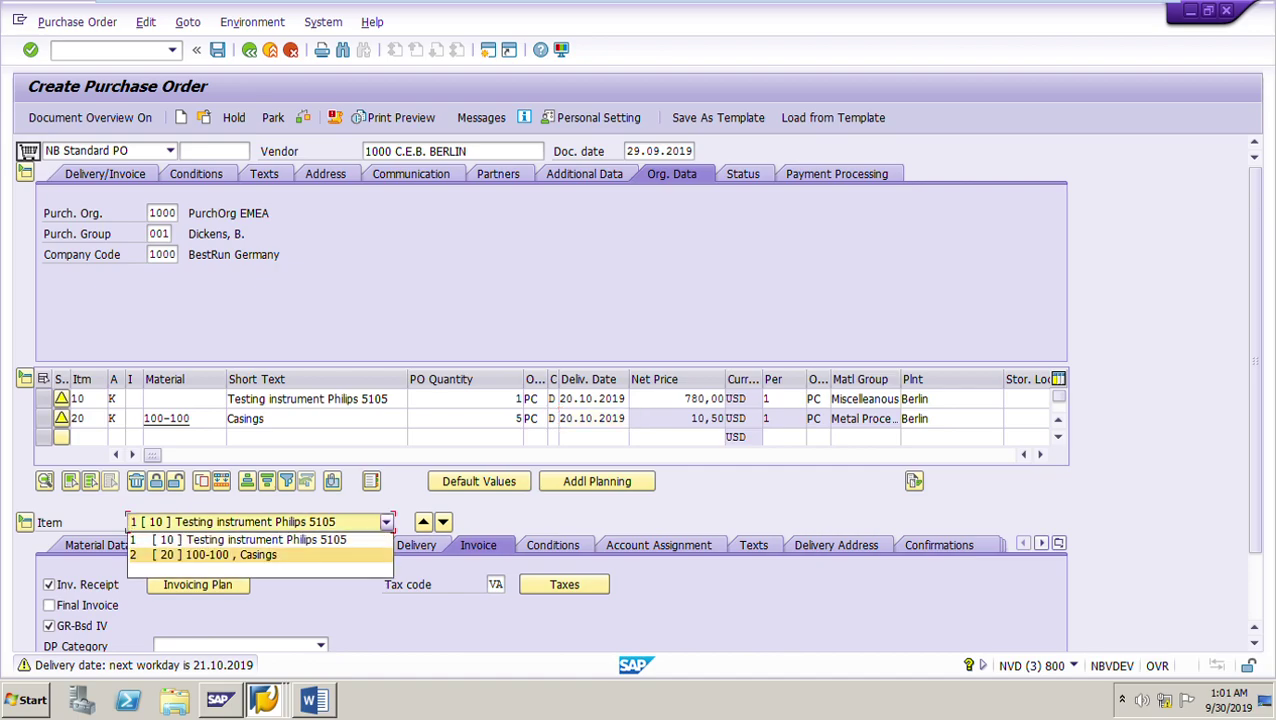
click(230, 555)
click(496, 584)
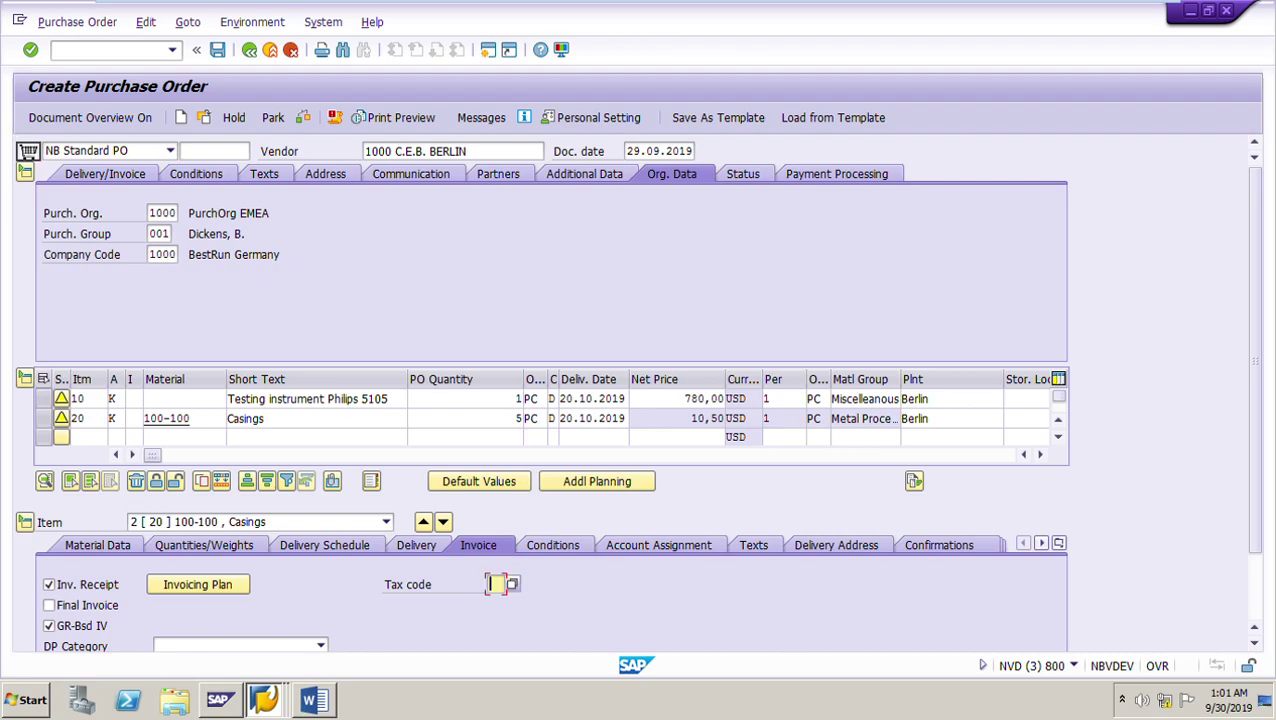
text(VA)
key(Return)
Step: Examine the account assignment of item 20, comparing quantity, cost center and G/L account on both distribution lines
click(659, 545)
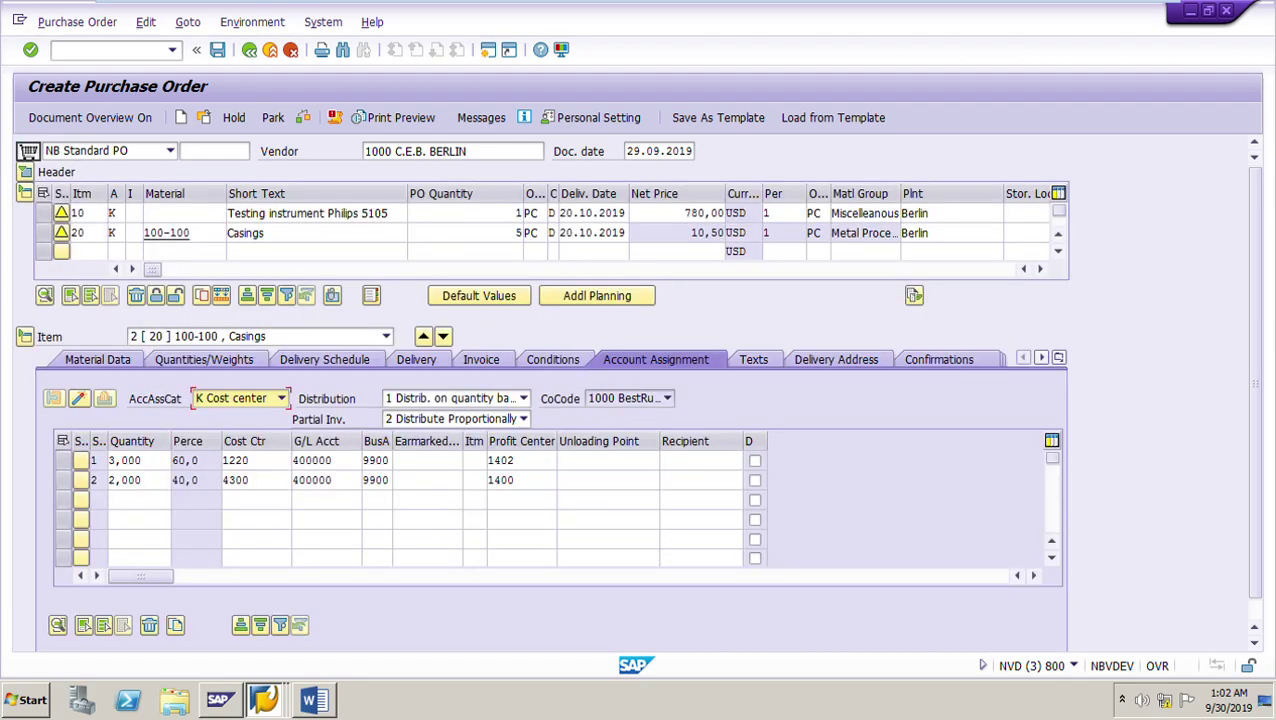
drag(143, 460, 104, 461)
key(Tab)
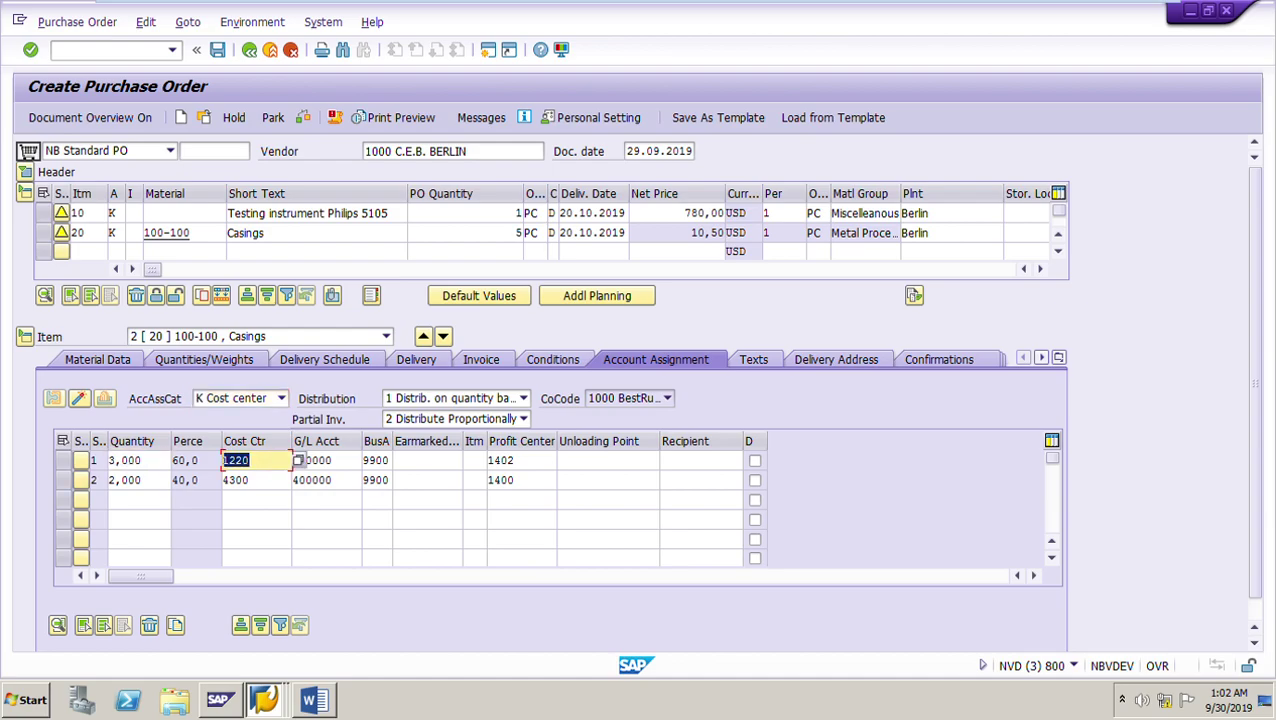
key(Tab)
click(233, 461)
click(310, 460)
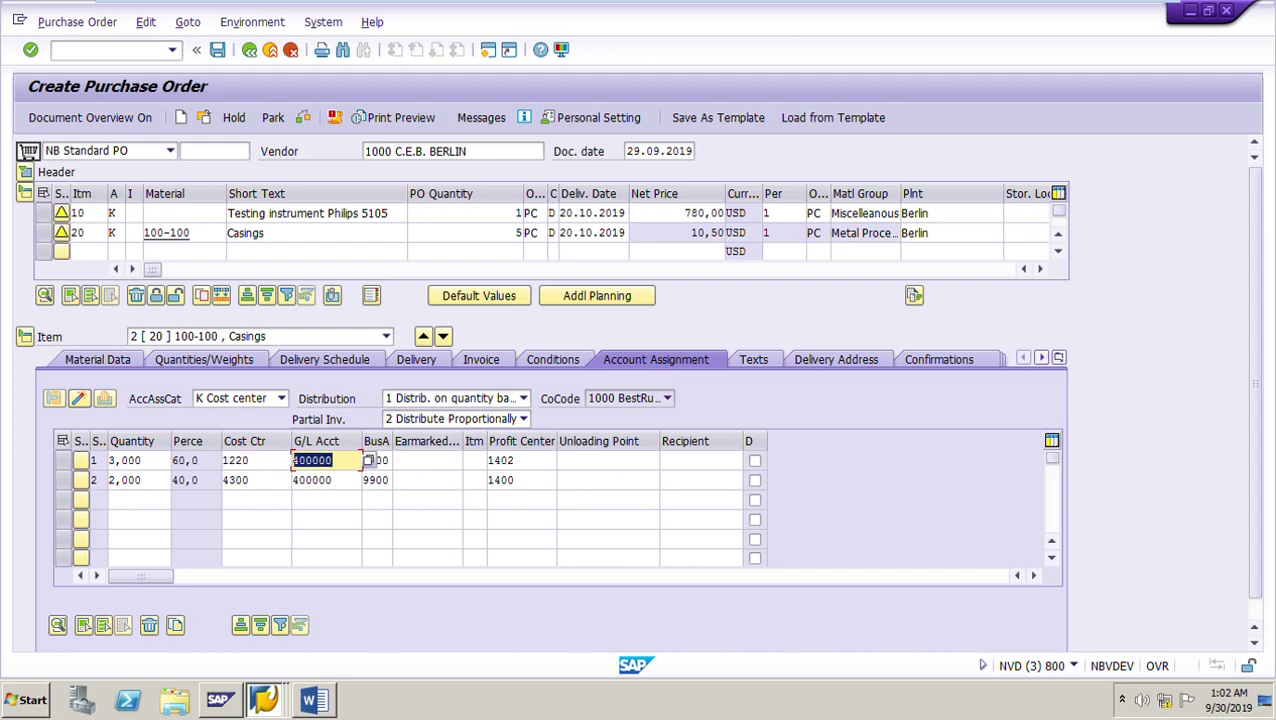
click(126, 480)
drag(250, 480, 223, 480)
click(333, 480)
drag(333, 480, 292, 480)
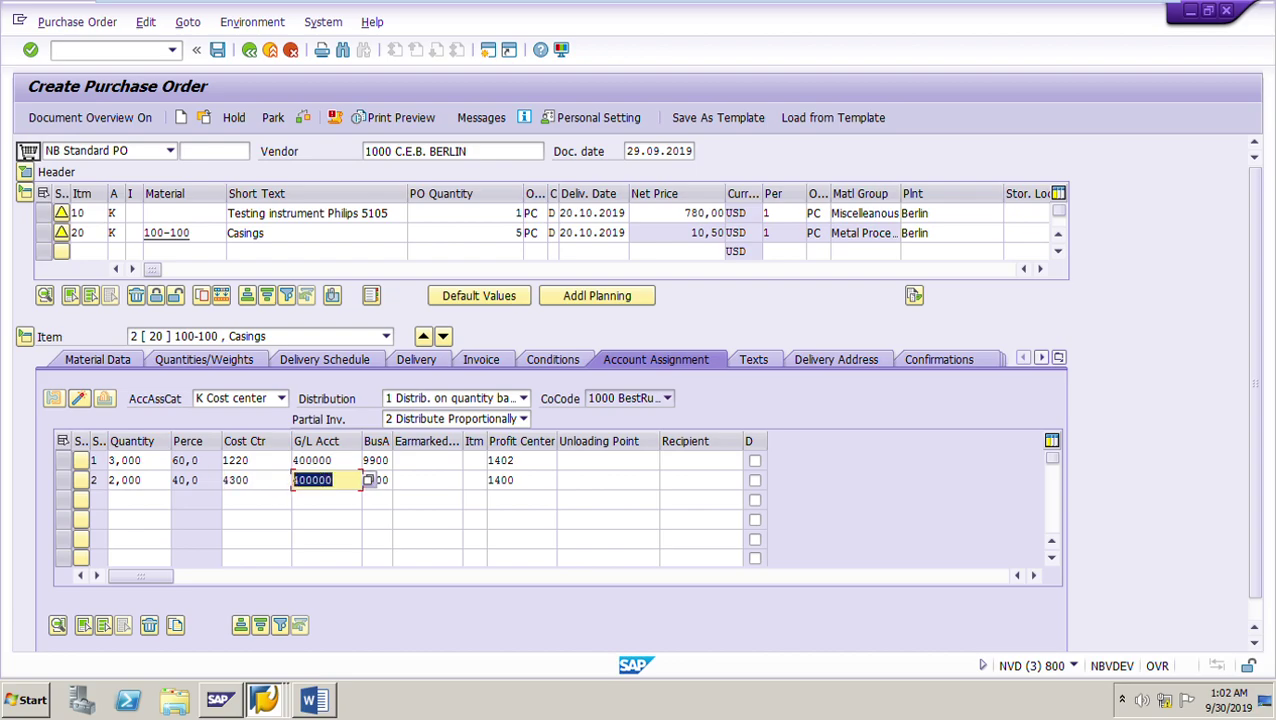
Step: Check the purchase order for errors and save it
click(608, 539)
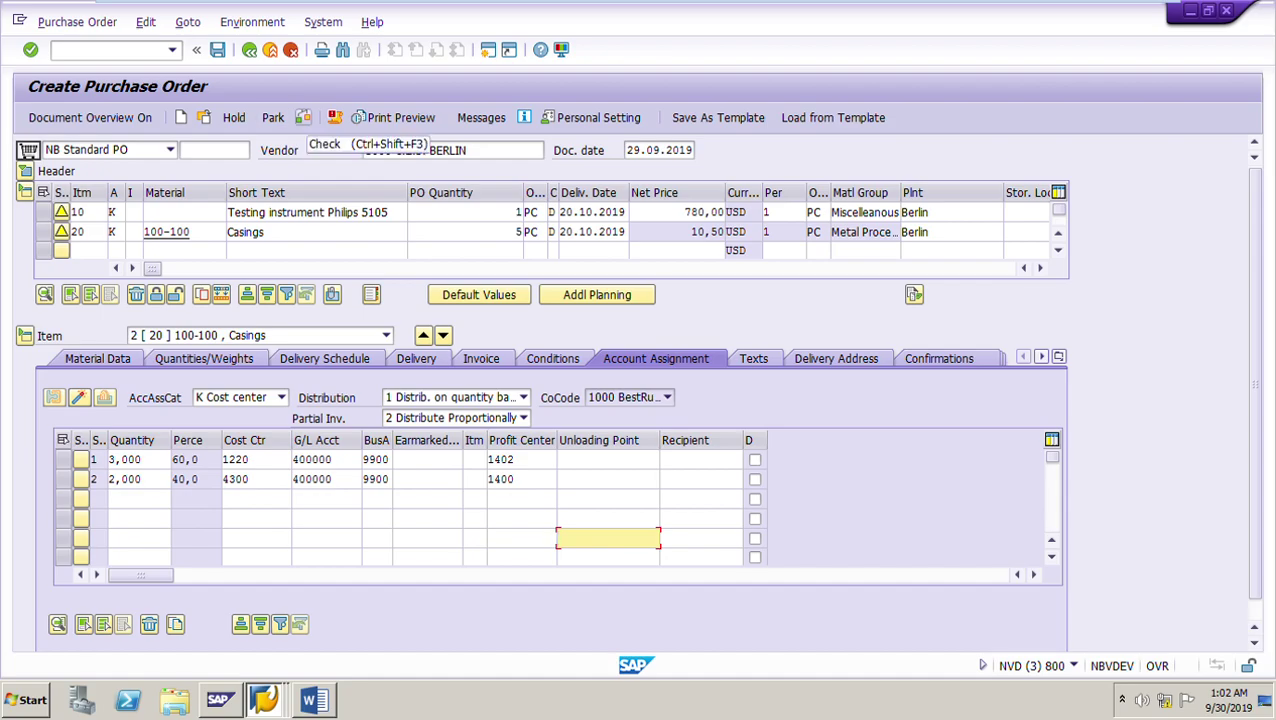
click(303, 117)
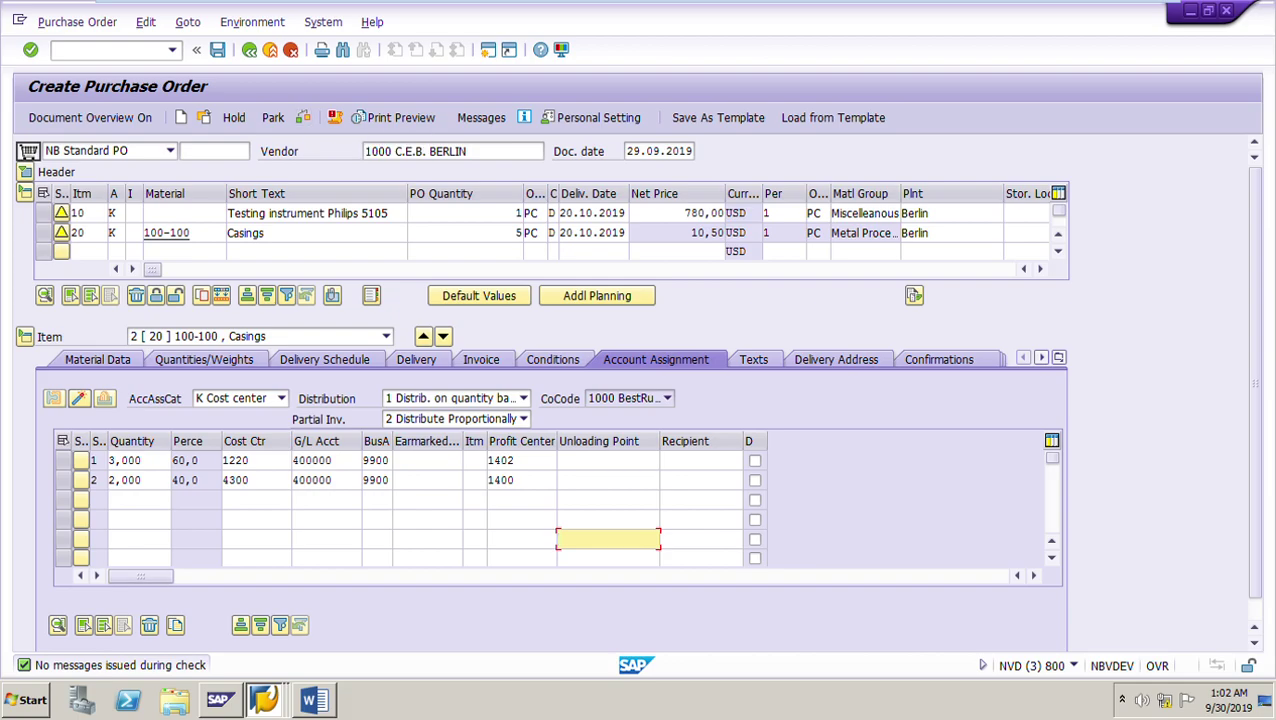
click(217, 50)
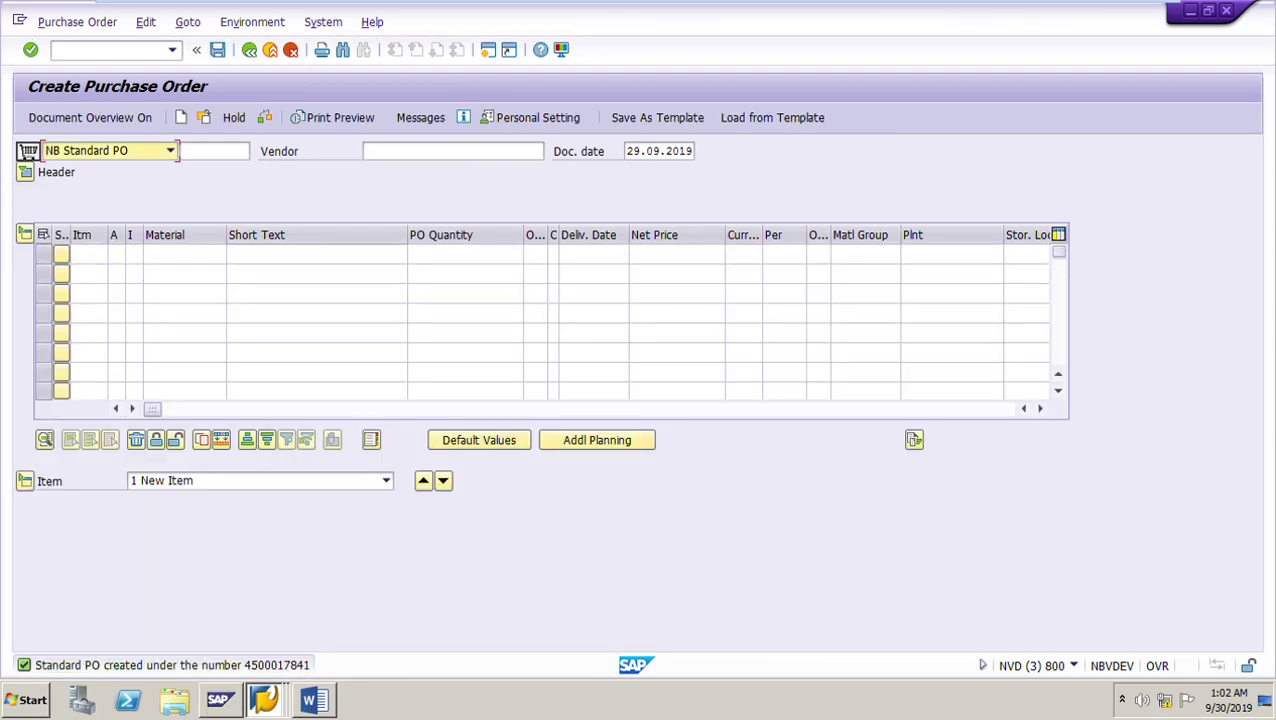
Step: Switch to Word and update the purchase order number noted under exercise 3 to that of the new order
key(alt+Tab)
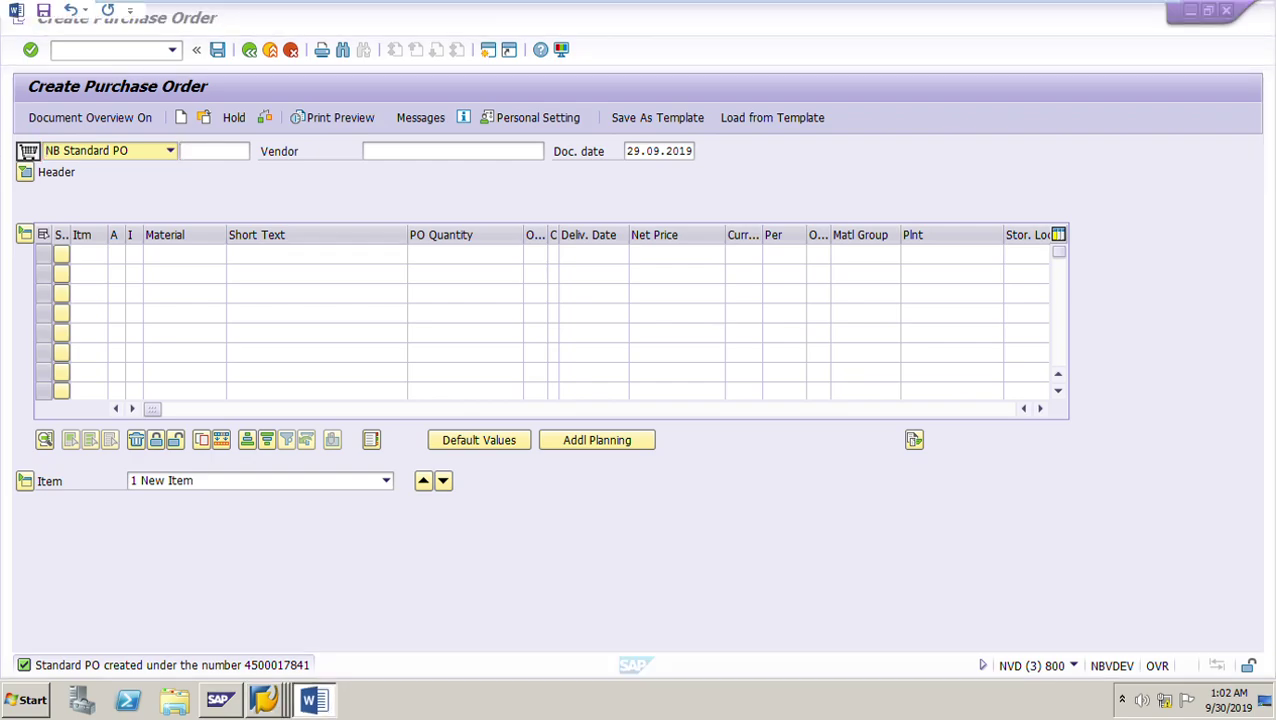
scroll(630, 400, down, 2)
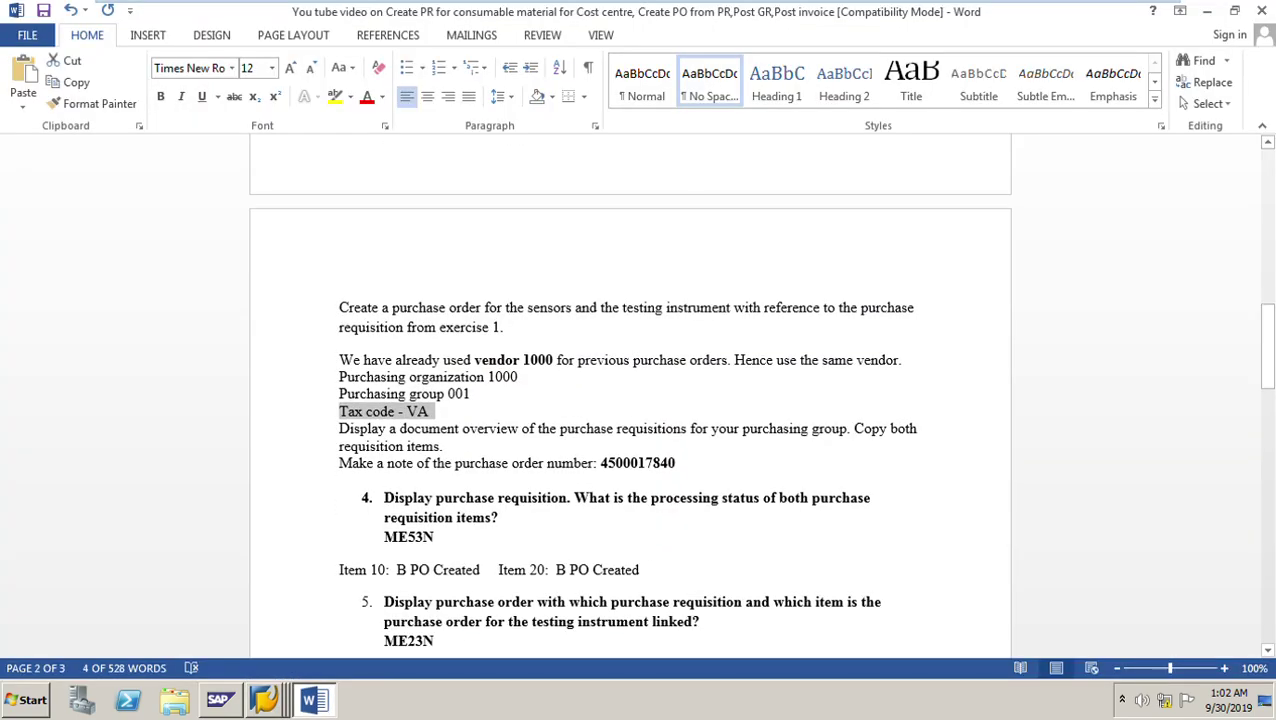
click(676, 463)
key(BackSpace)
text(1)
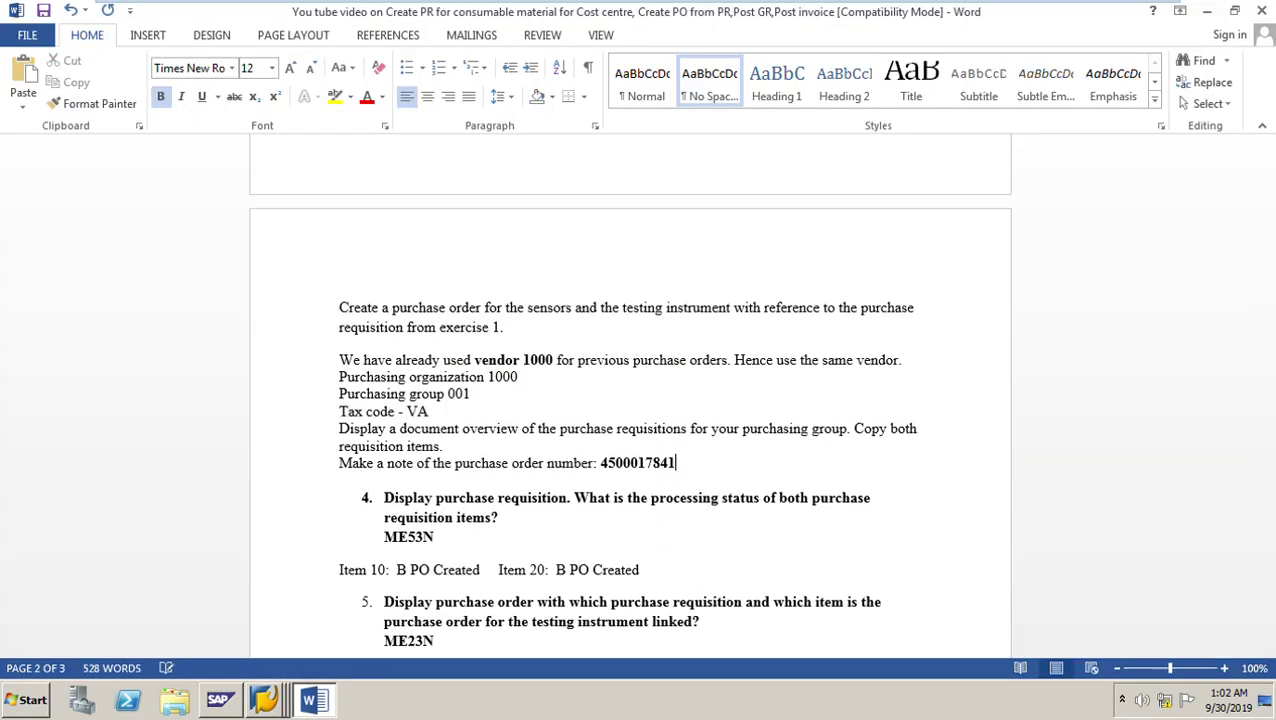
Step: Select the updated purchase order number in the exercise 3 note
scroll(630, 400, down, 3)
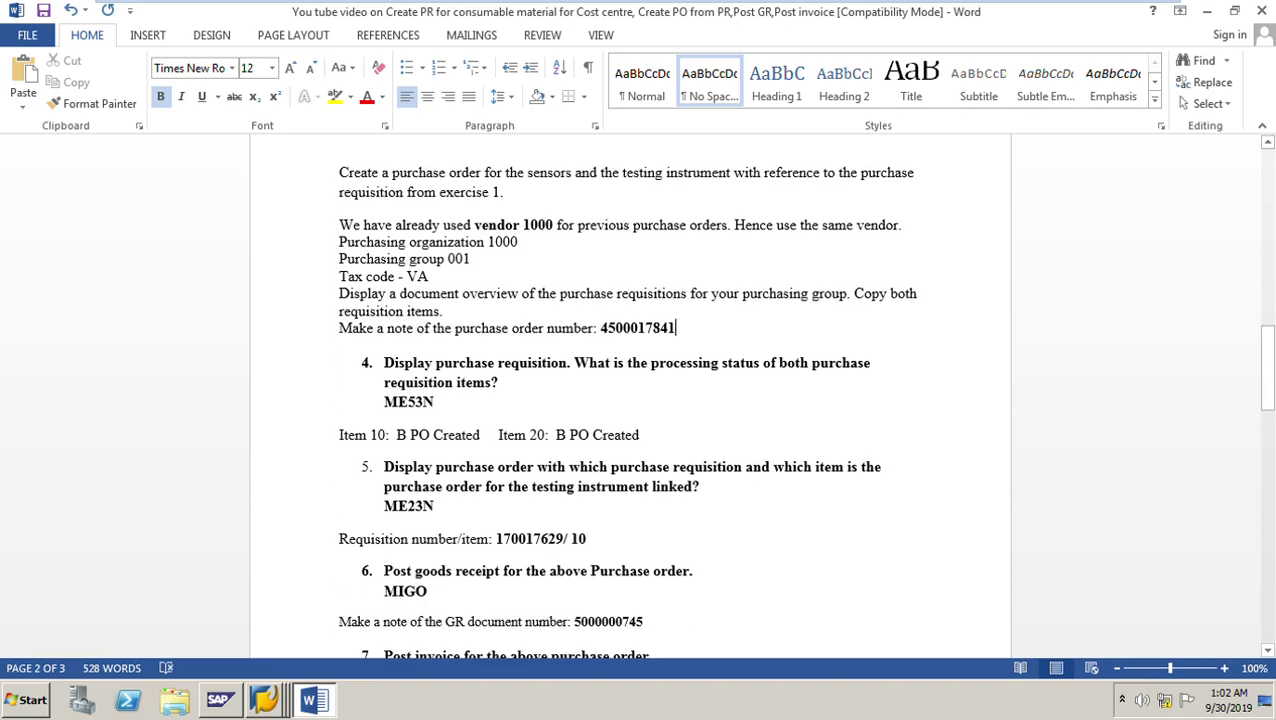
key(shift+Left)
key(shift+Left)
key(shift+Left)
key(shift+Left)
key(shift+Left)
key(shift+Left)
key(shift+Left)
key(shift+Left)
key(shift+Left)
key(shift+Left)
key(shift+Left)
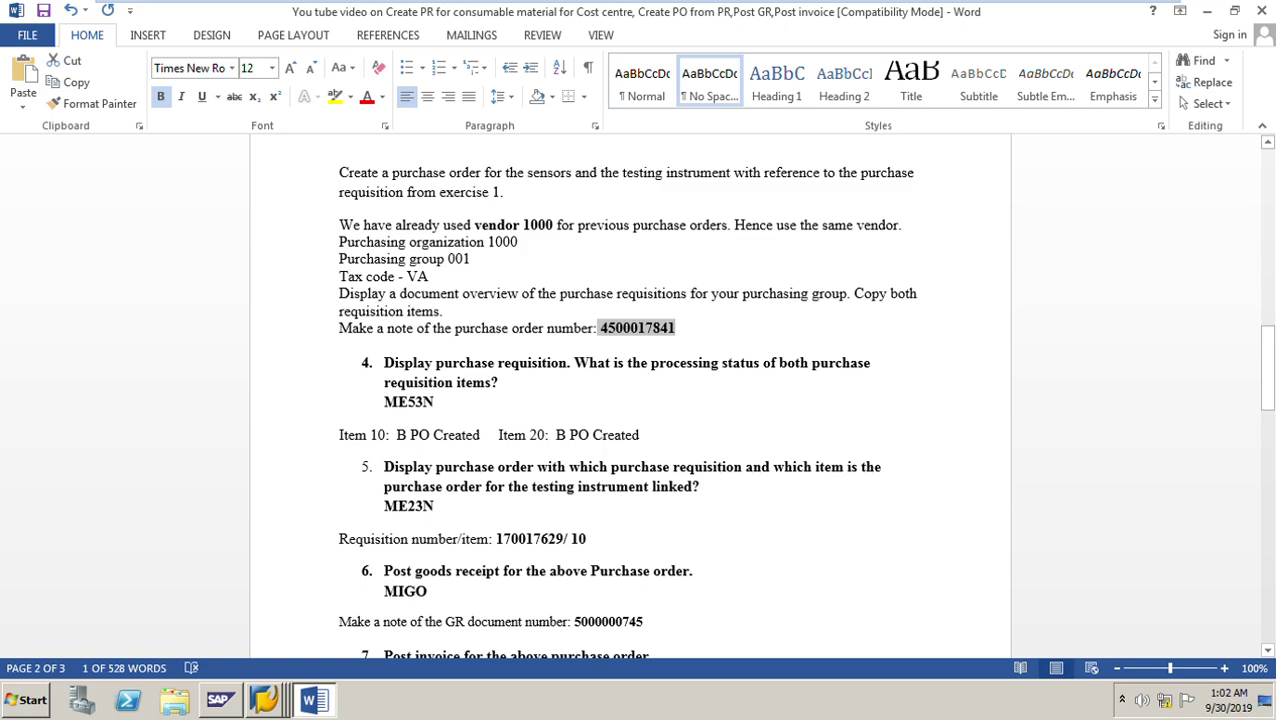
Step: Bring up the requisition display window in SAP and reread exercises 3 and 4 in Word
click(314, 700)
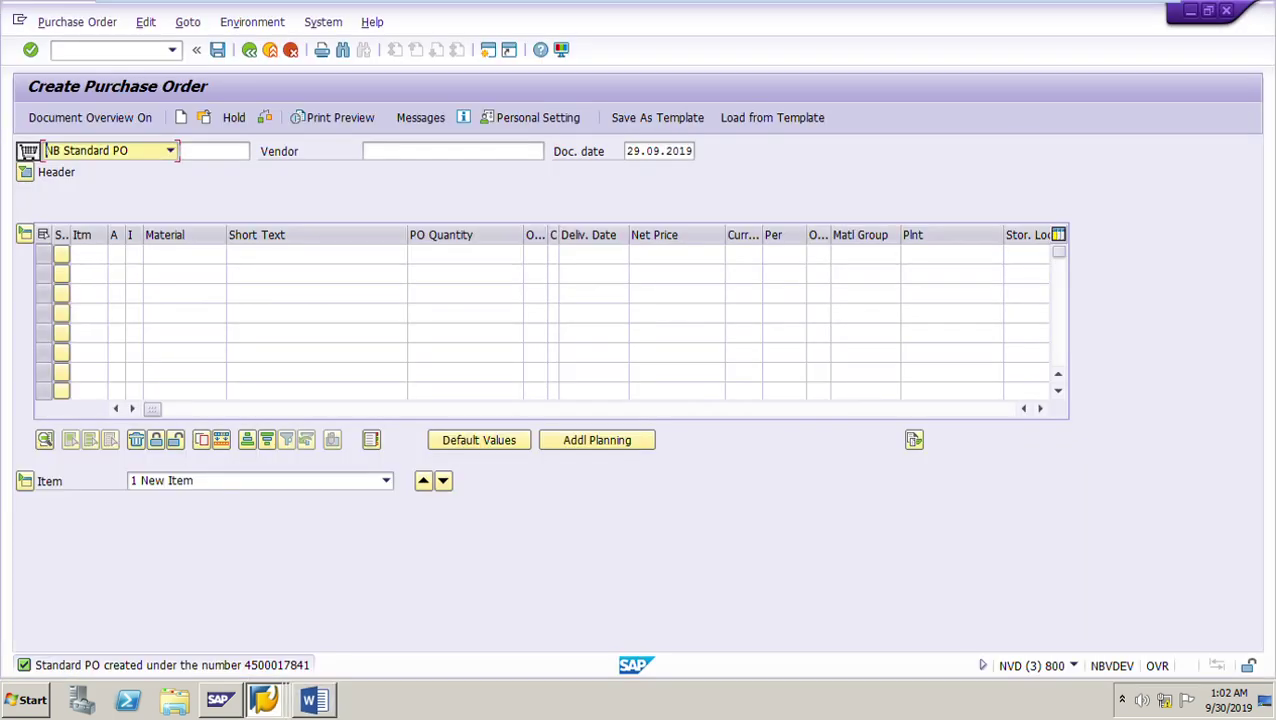
click(264, 700)
click(213, 584)
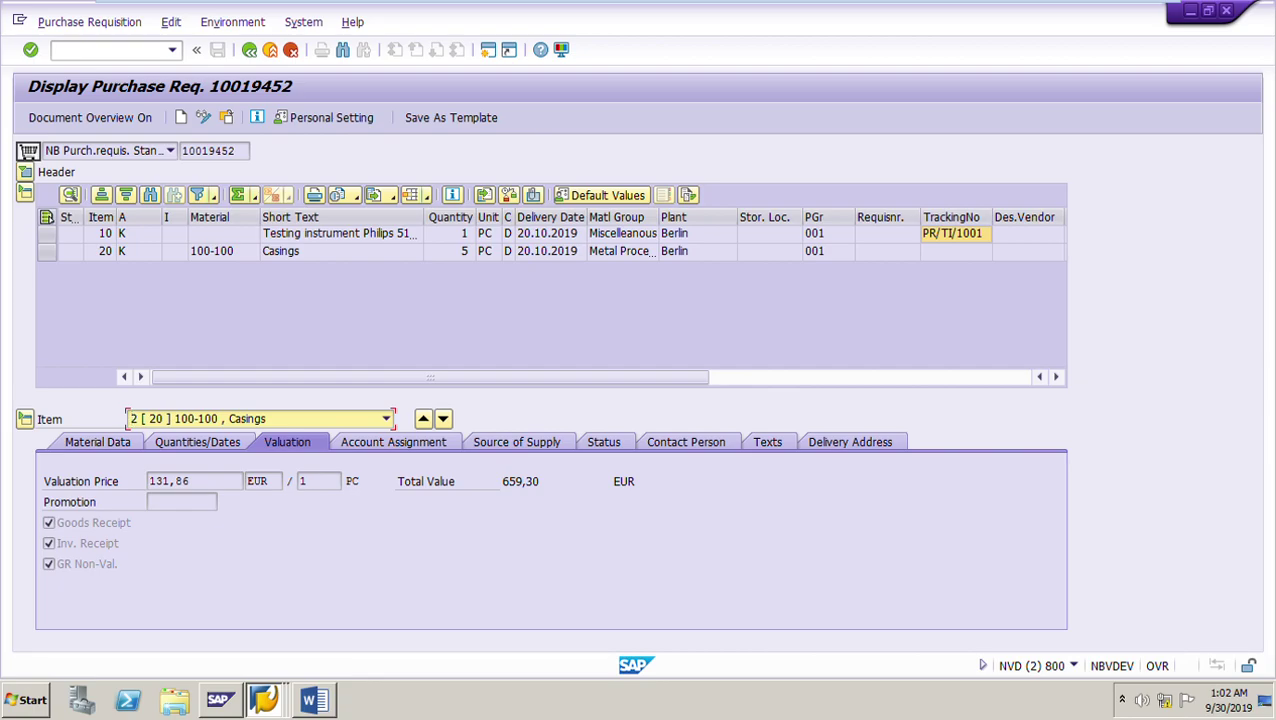
click(312, 700)
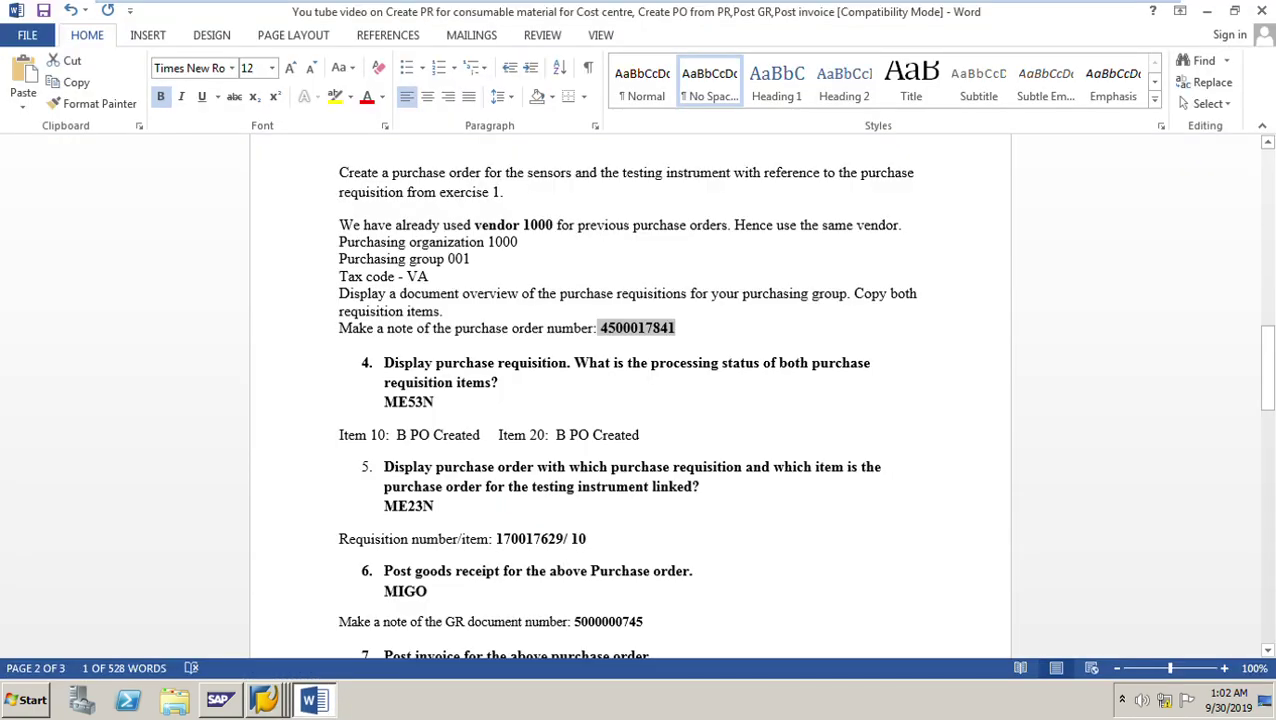
scroll(630, 400, up, 6)
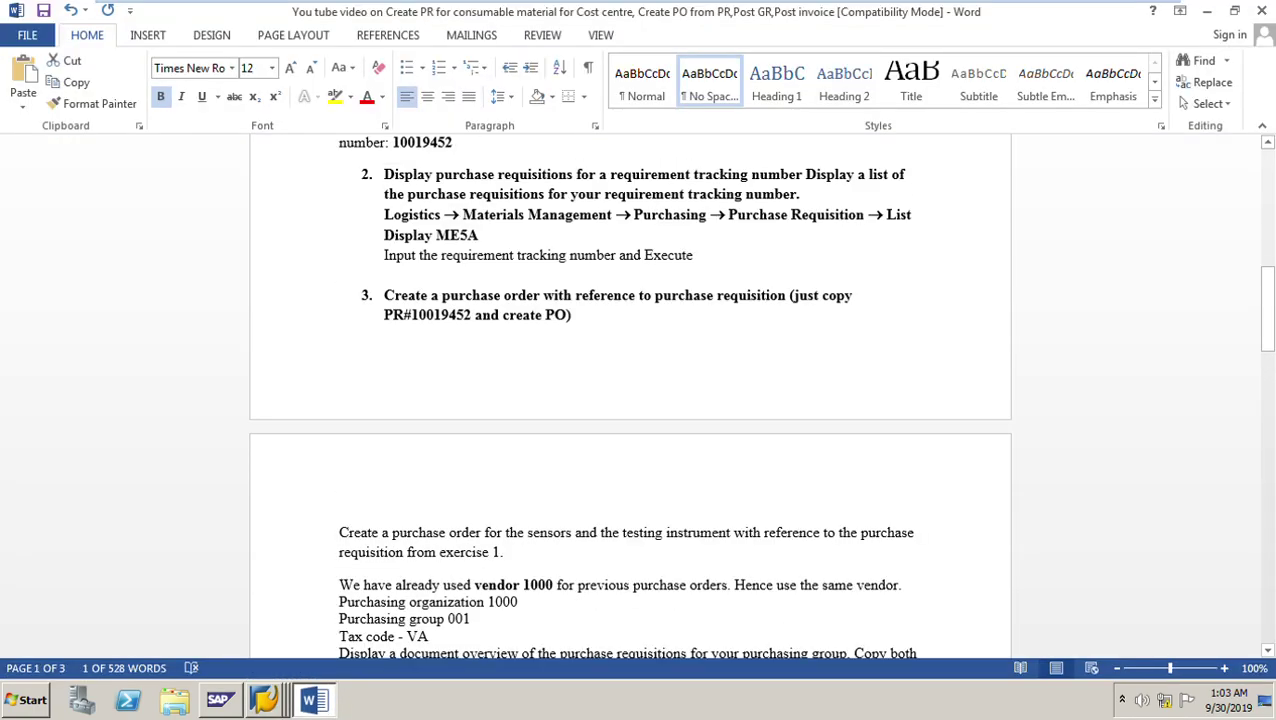
scroll(630, 400, down, 7)
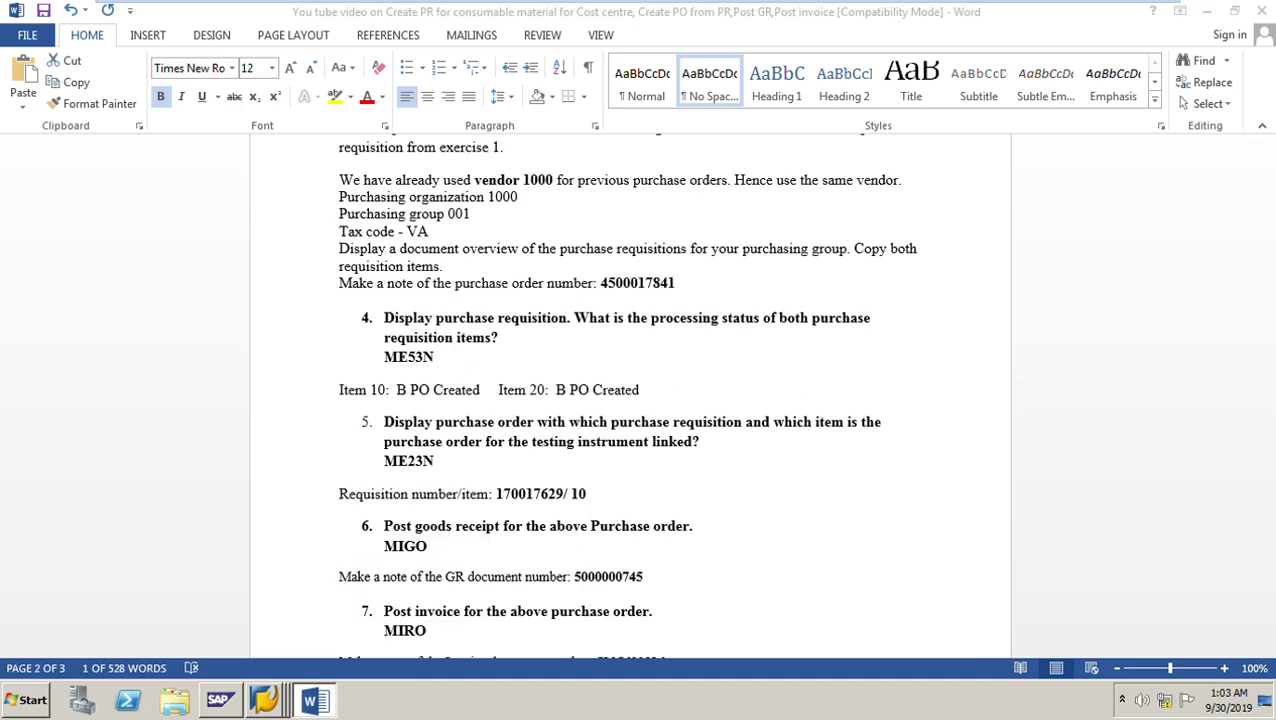
Step: Return to the requisition display in SAP and examine the processing status and its options for item 20, Casings
click(264, 700)
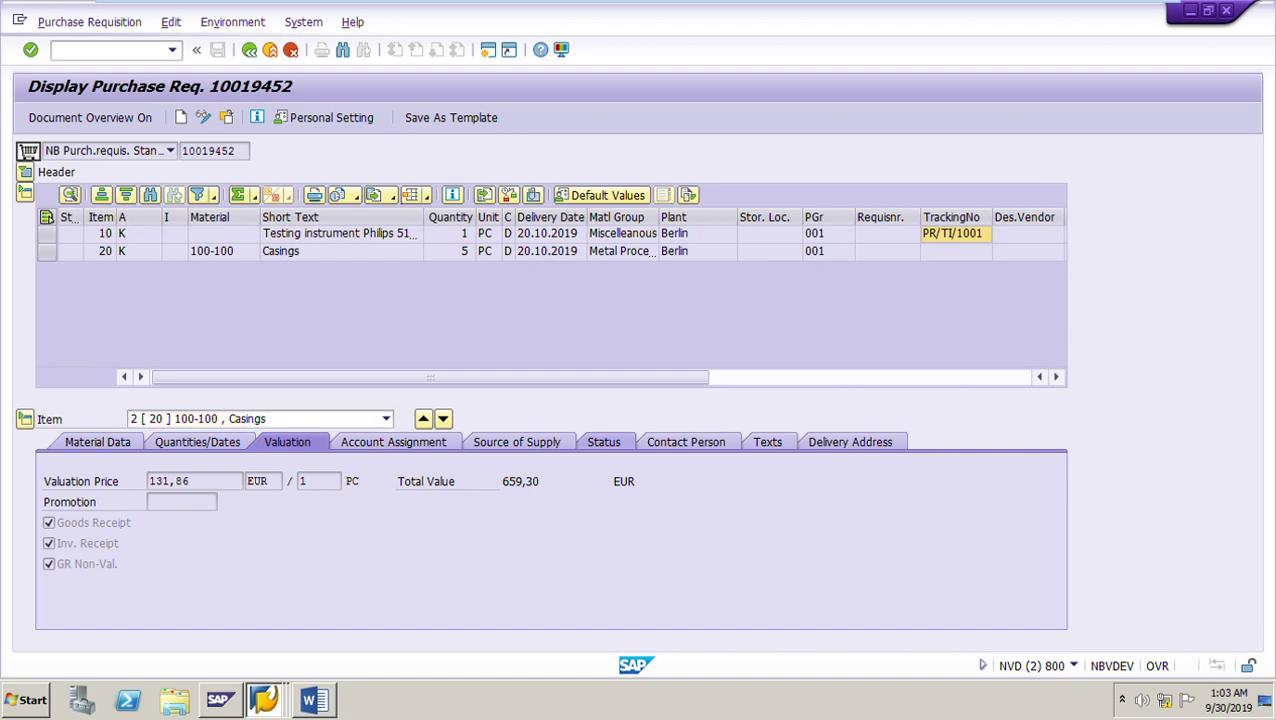
click(604, 442)
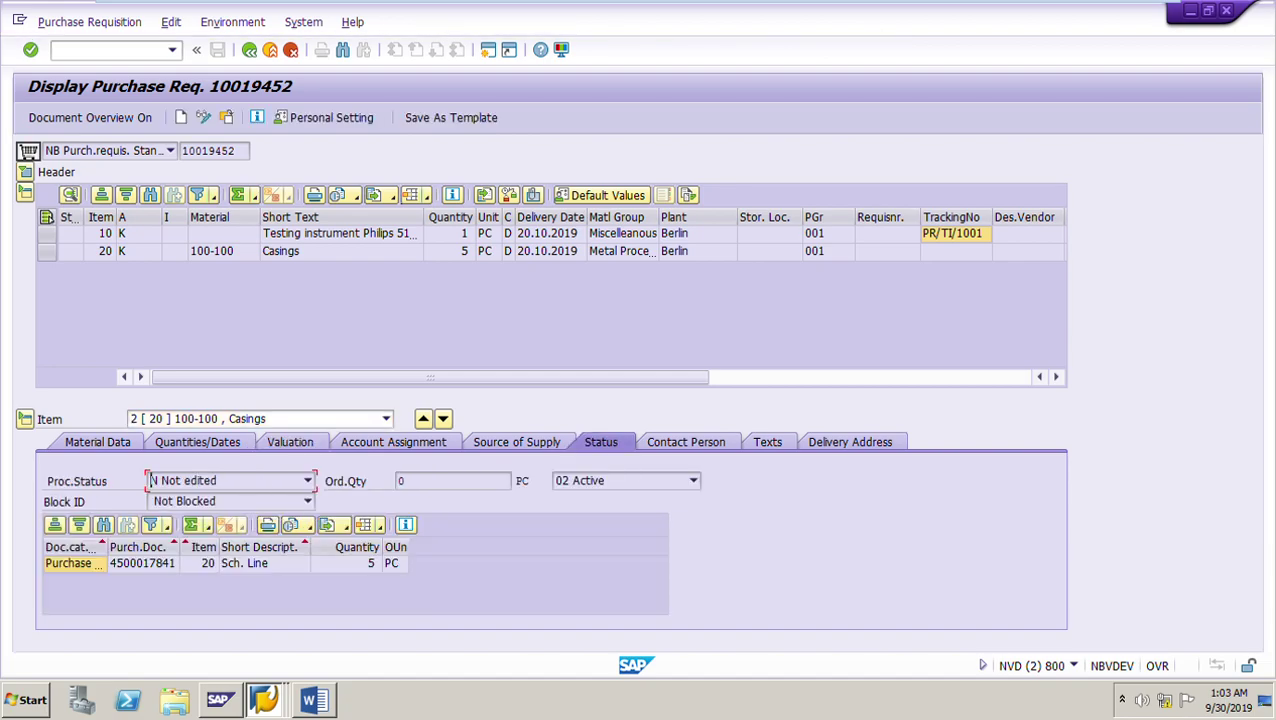
click(307, 480)
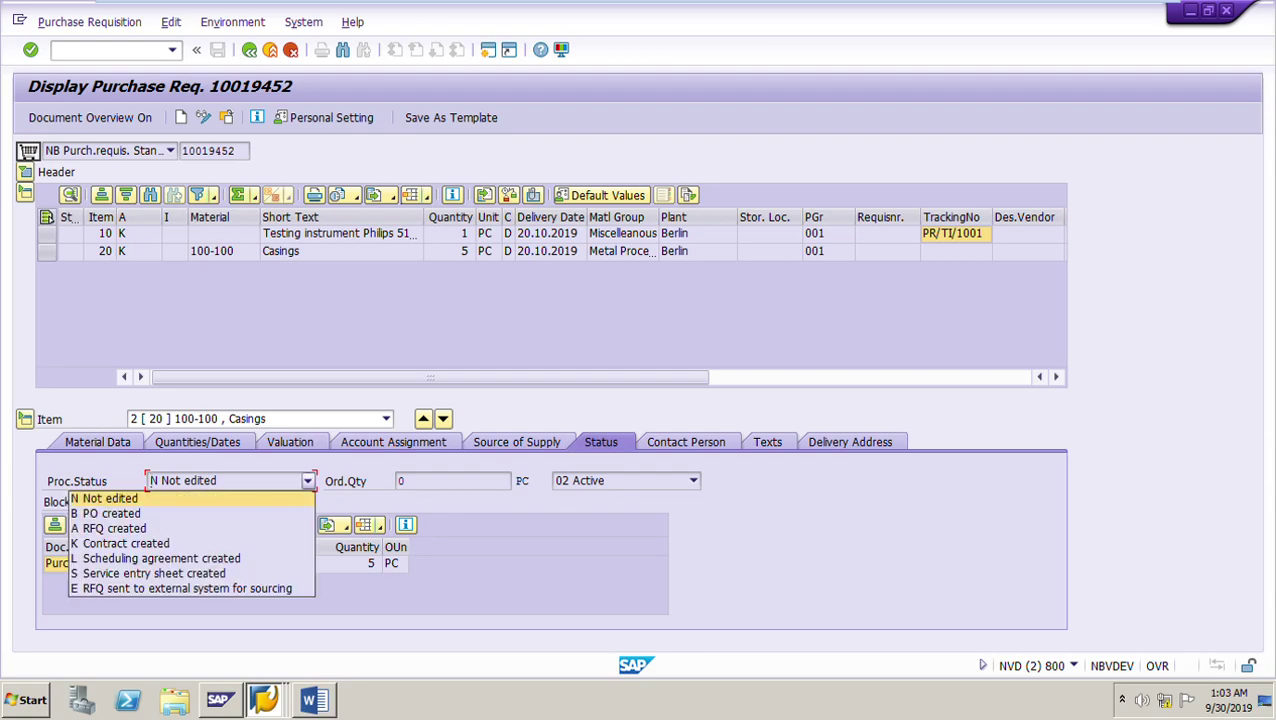
click(307, 480)
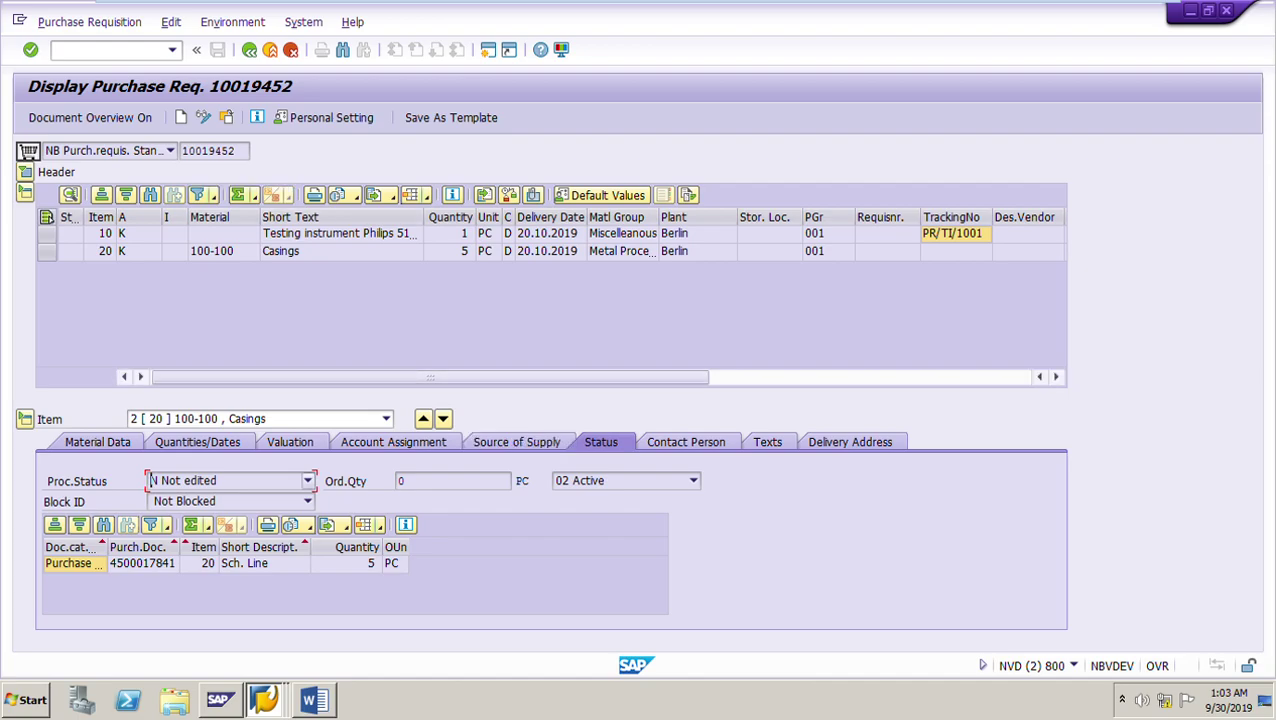
Step: Refresh the requisition by toggling between change and display mode, and check the processing status options for item 10
click(307, 481)
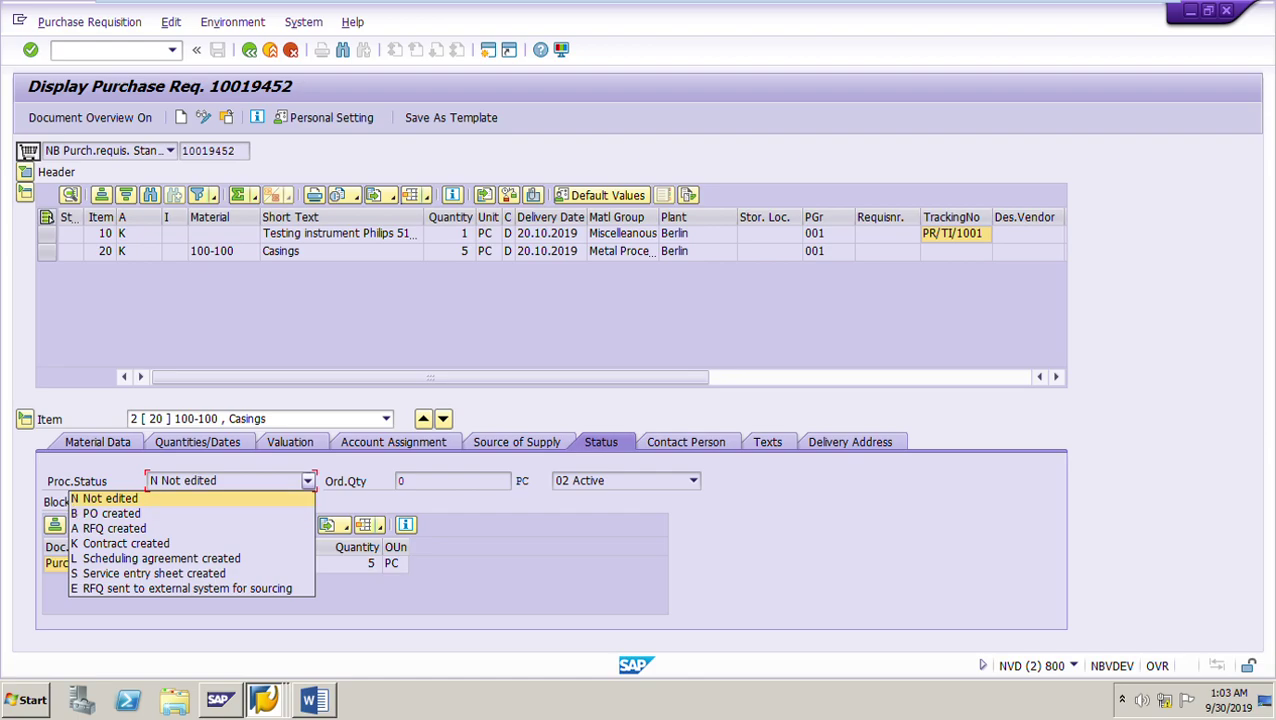
click(160, 498)
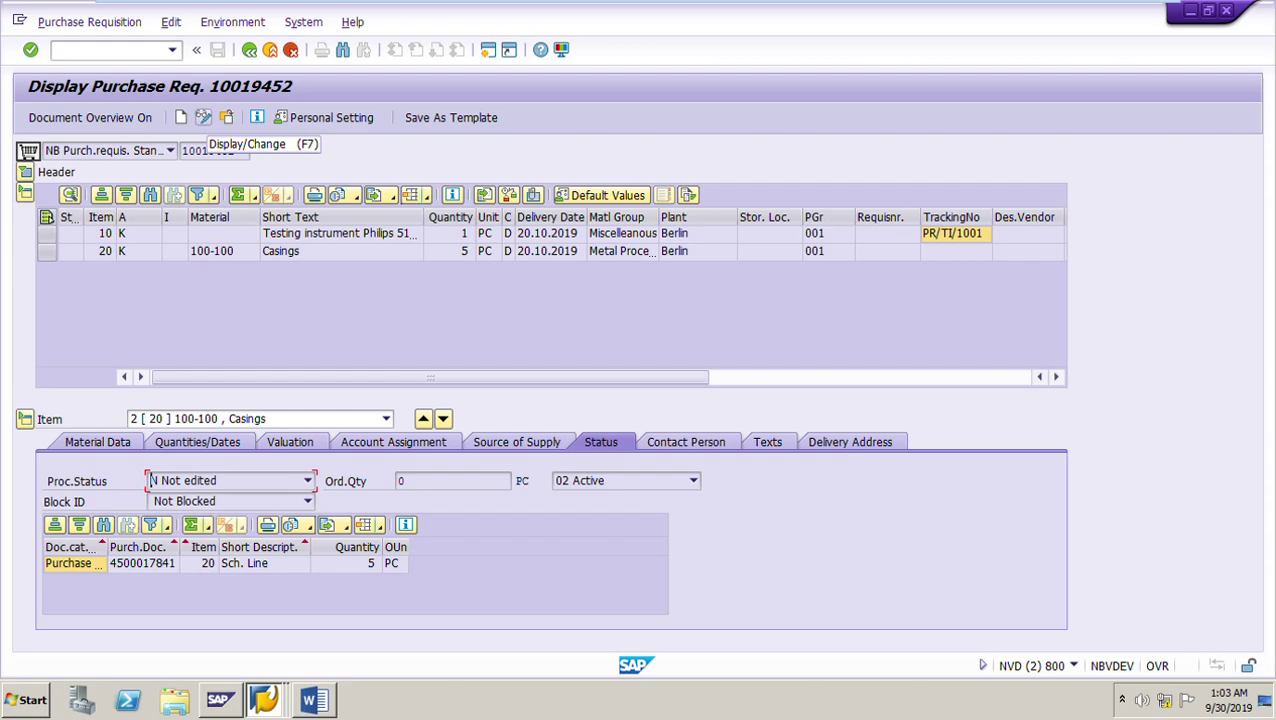
click(203, 118)
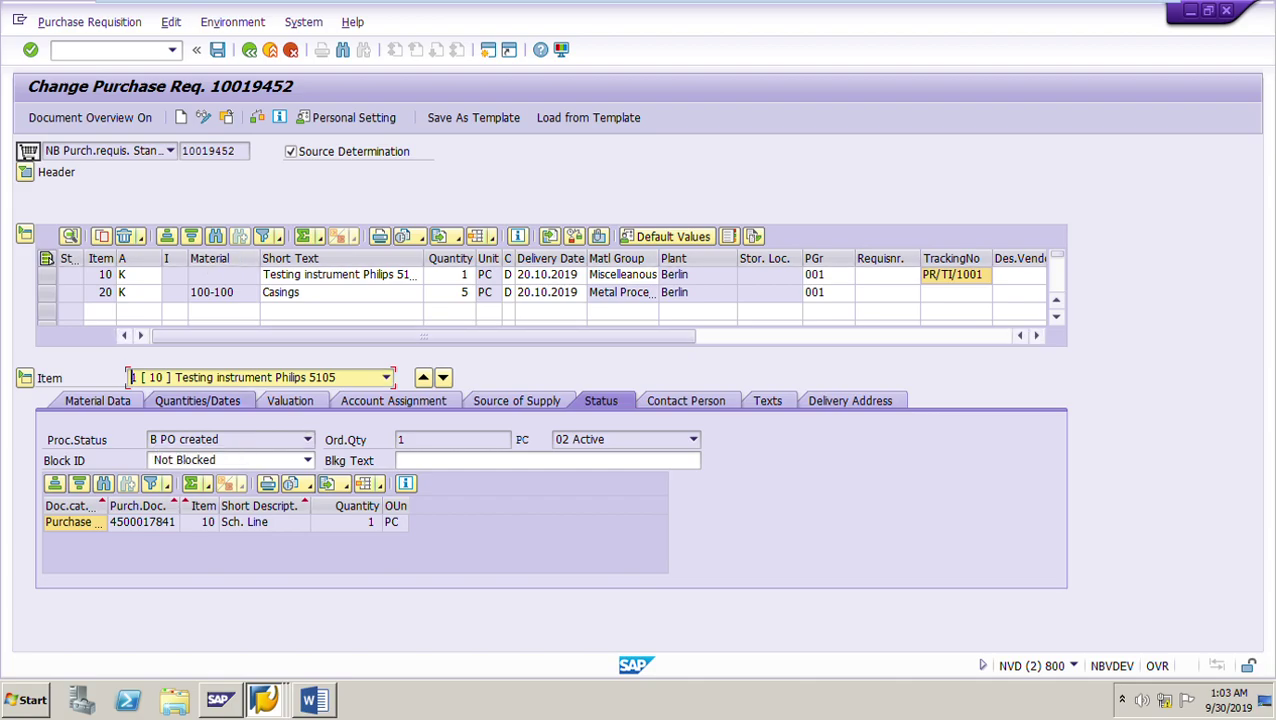
click(203, 118)
key(ctrl+F1)
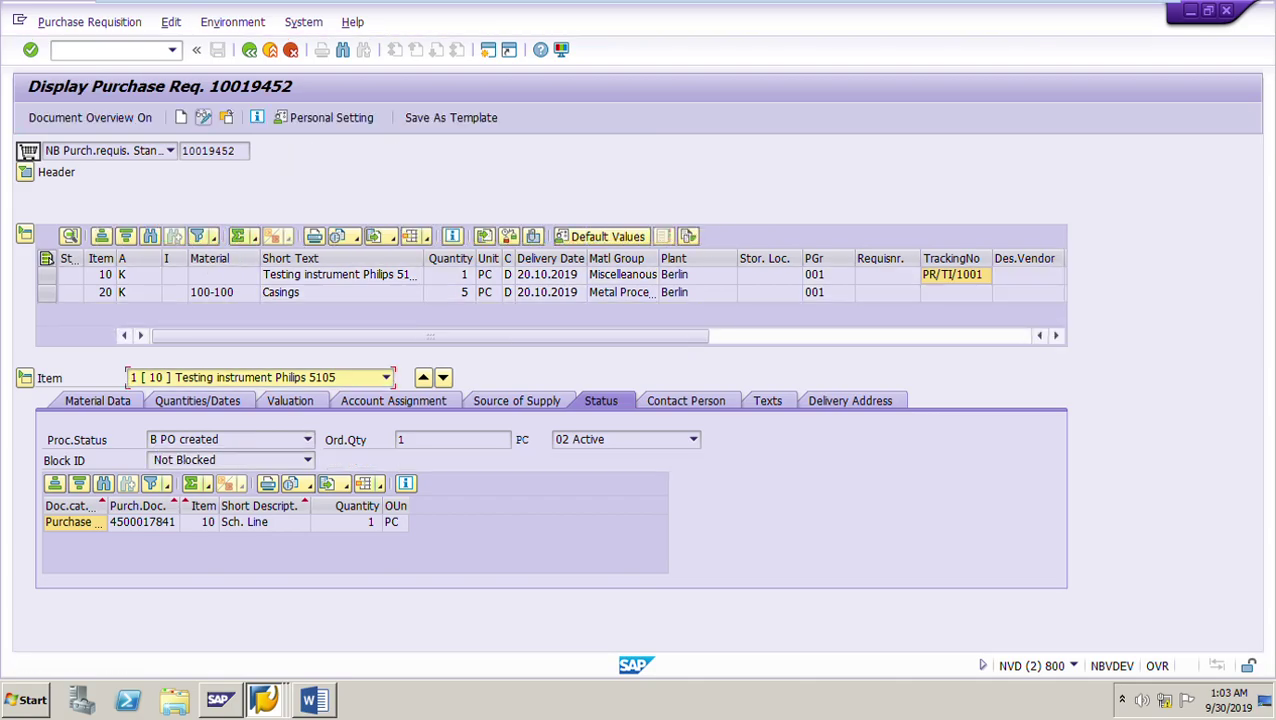
click(308, 440)
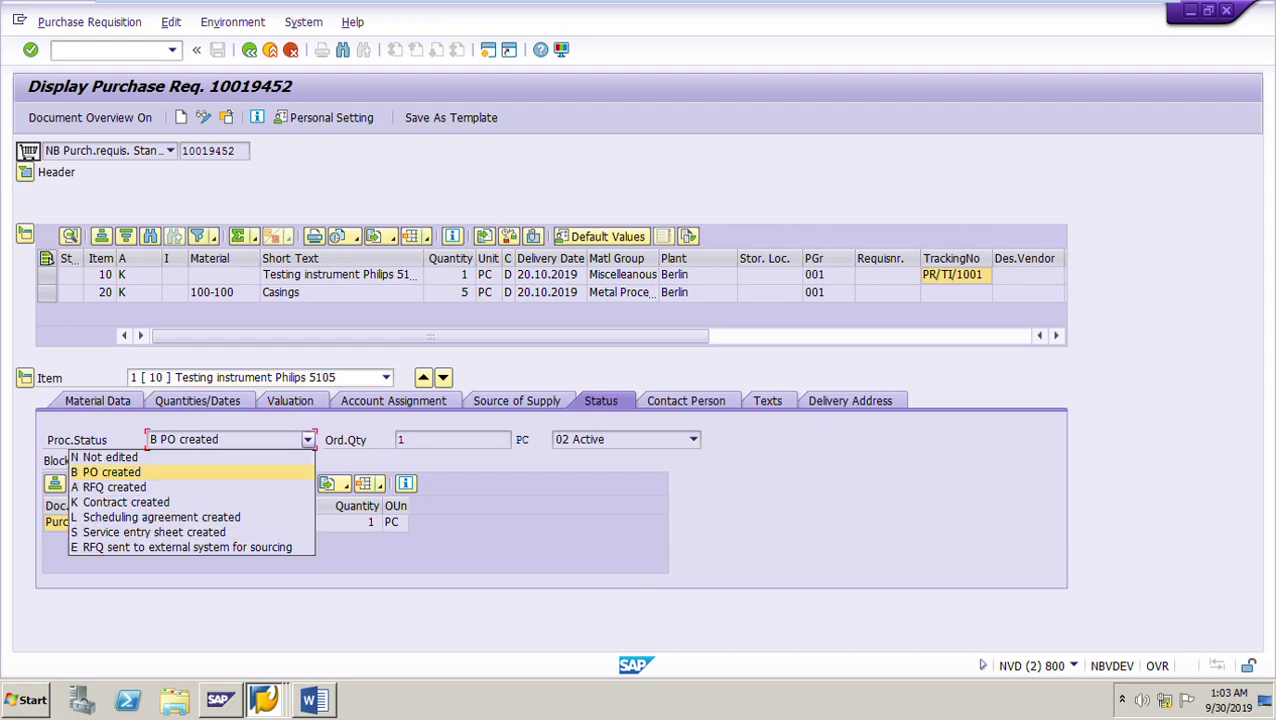
key(Escape)
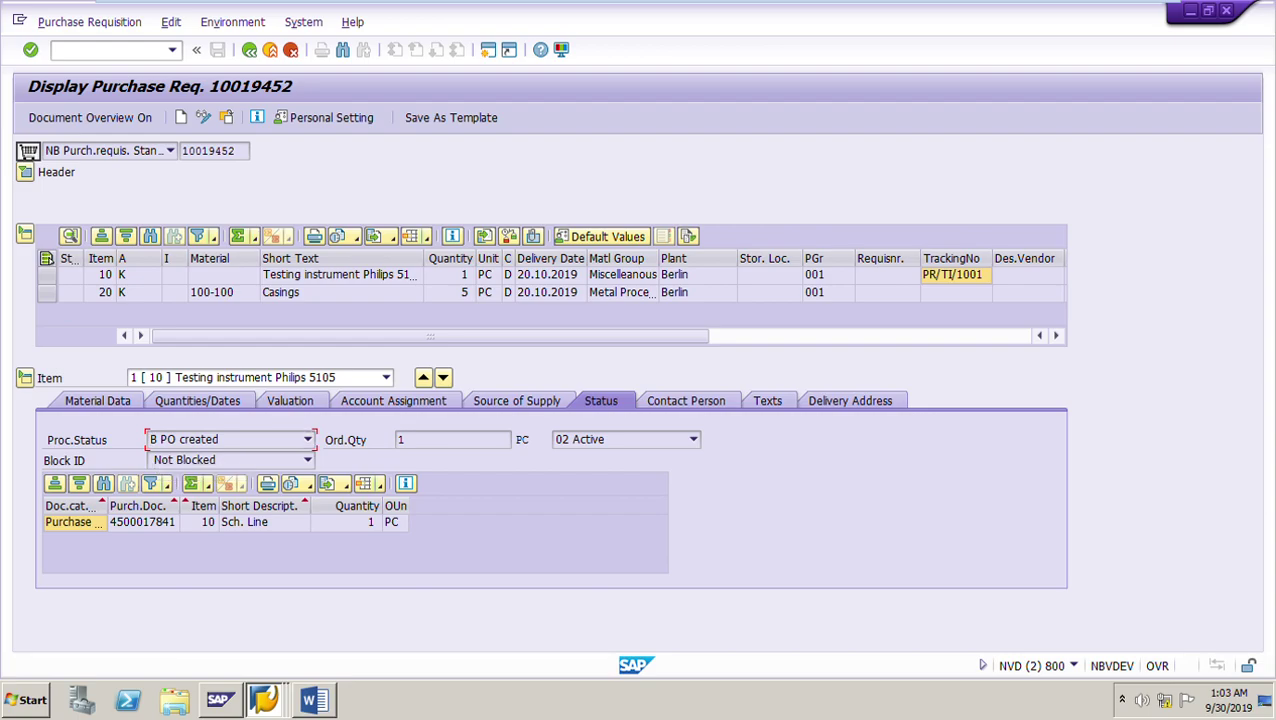
Step: Switch to Word and review the exercises from 4 through 8
key(alt+Tab)
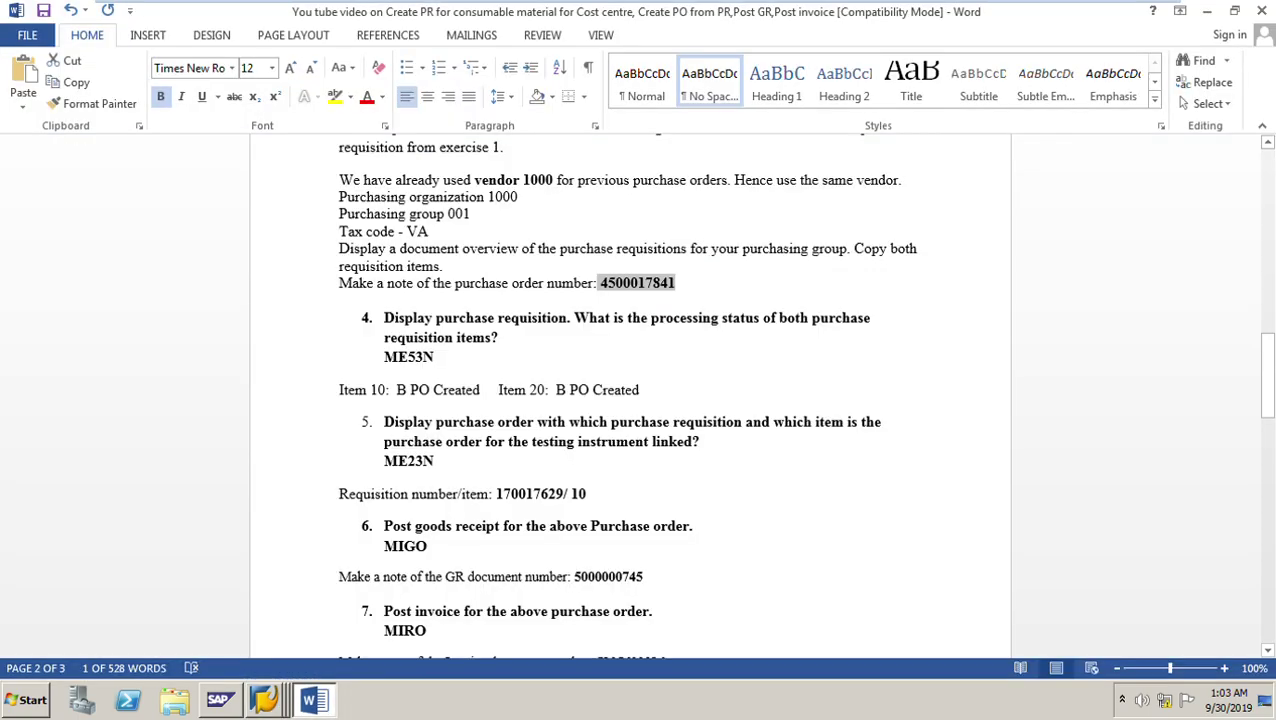
click(697, 526)
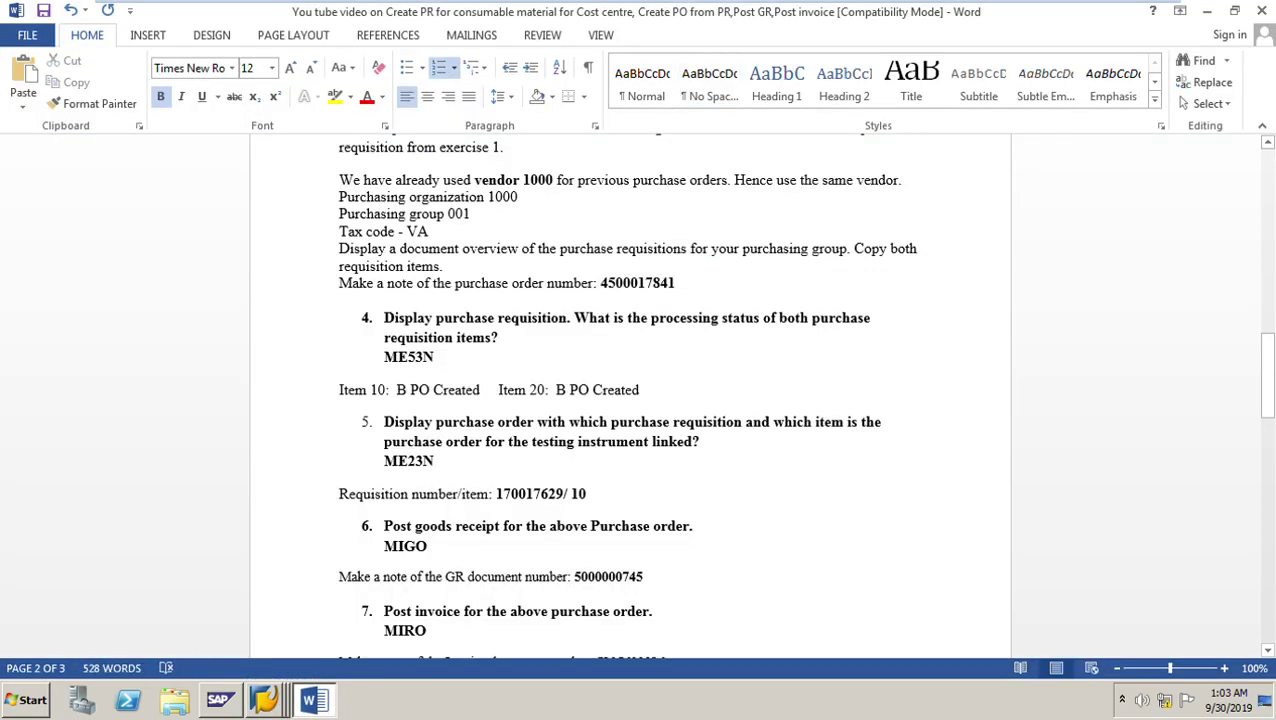
scroll(630, 400, down, 3)
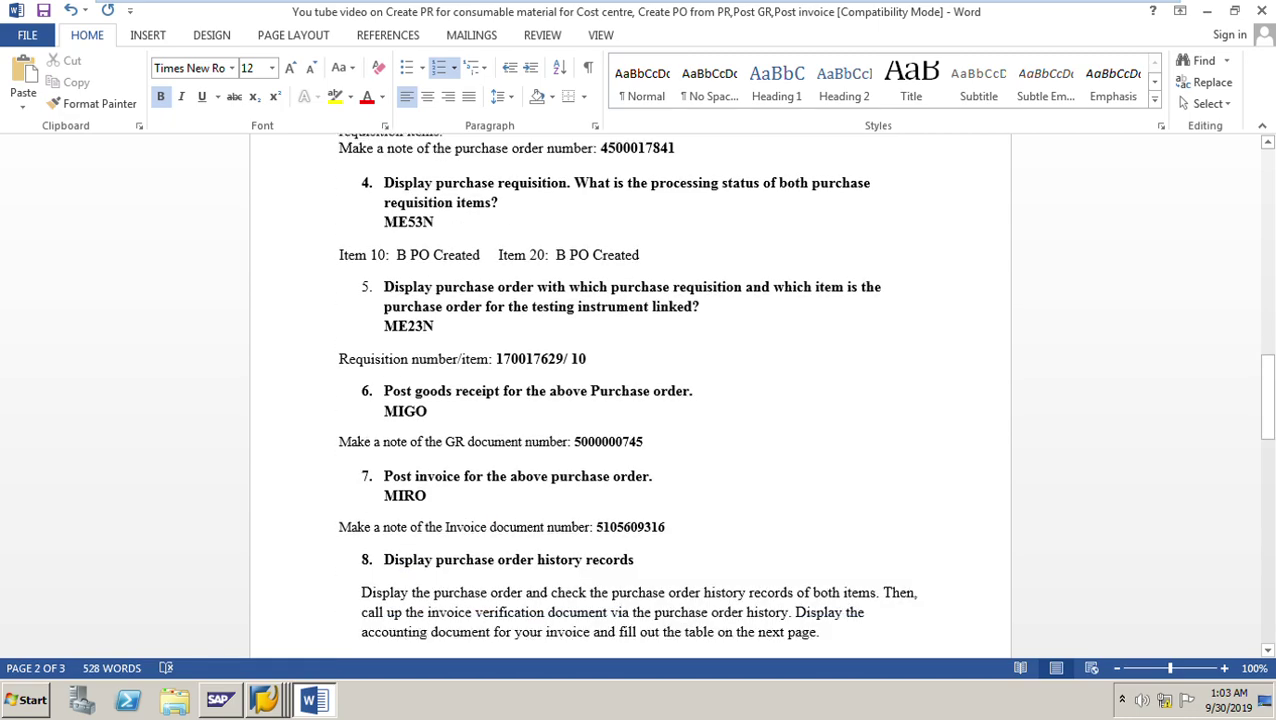
Step: Return to the requisition in SAP and examine item 10's contact person details, including its creator and the creation indicator options
key(alt+Tab)
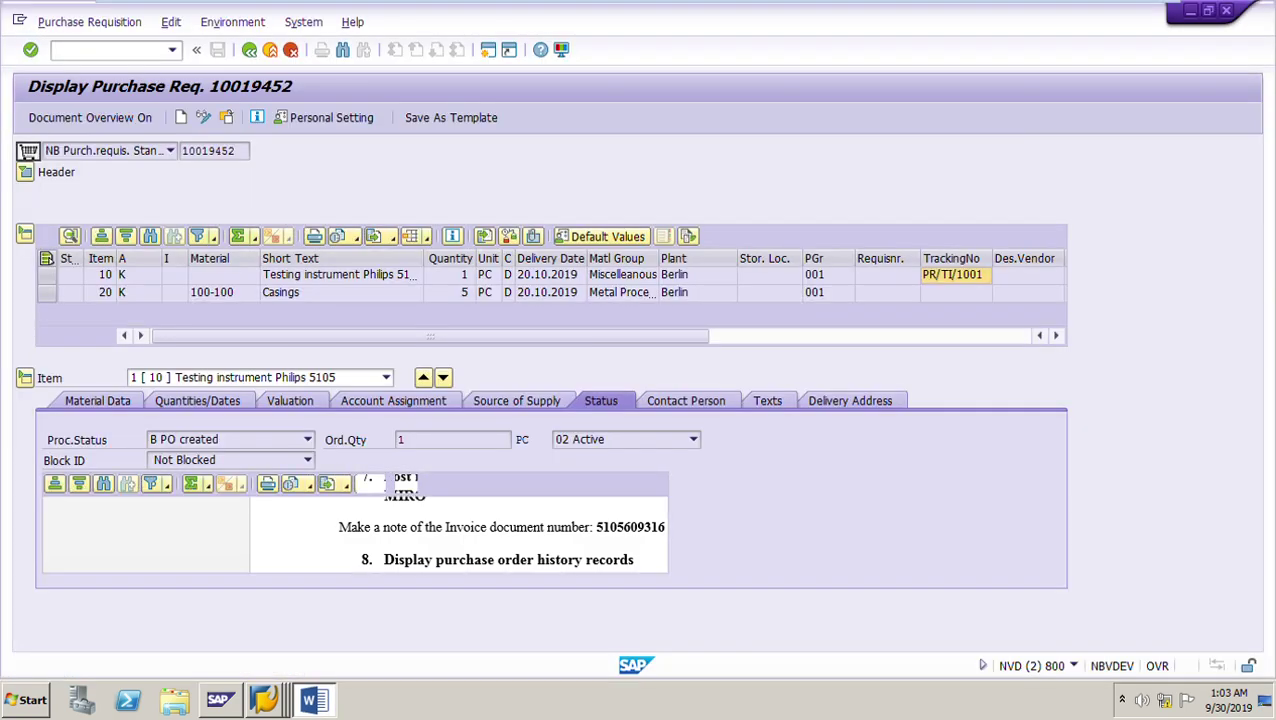
click(686, 401)
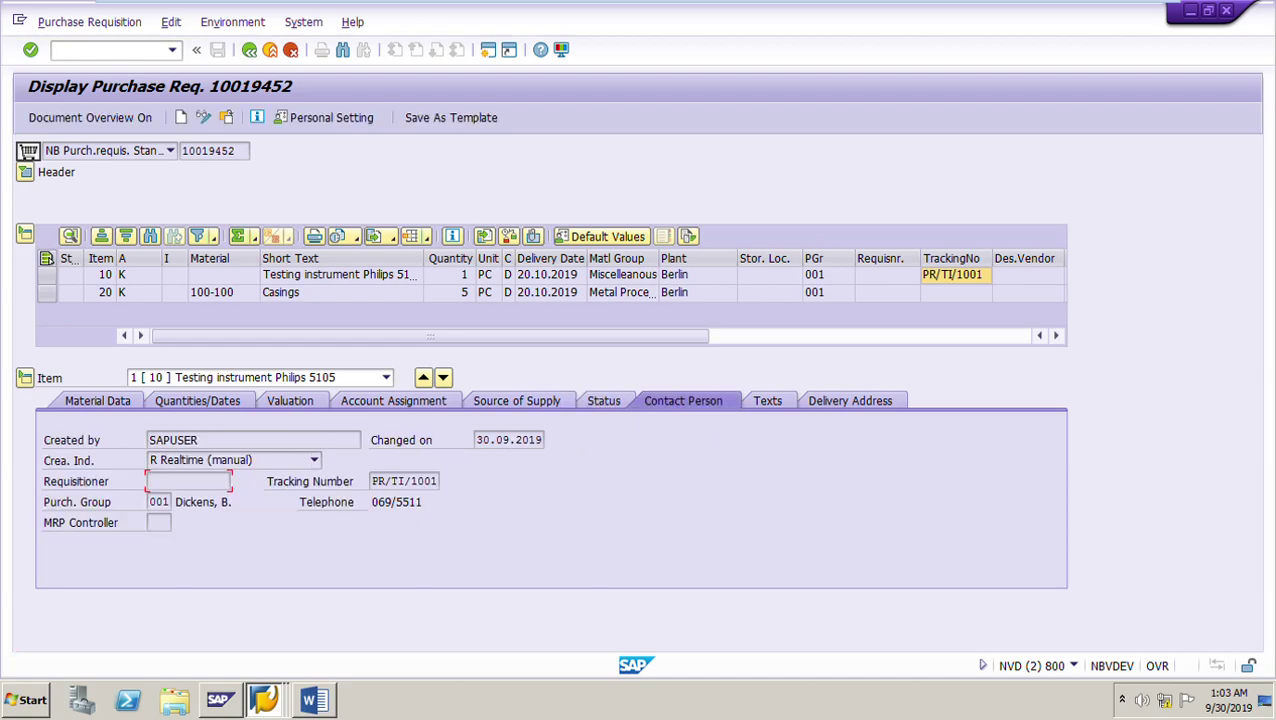
click(254, 440)
drag(203, 440, 149, 440)
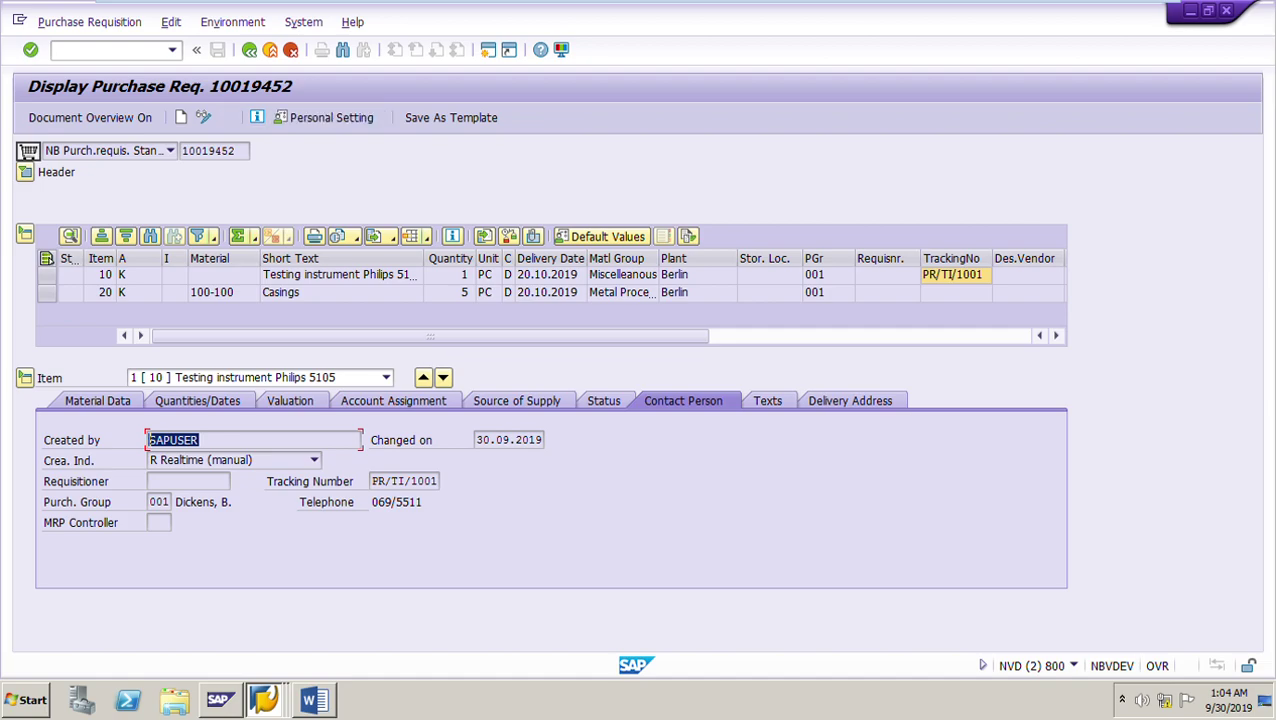
click(76, 461)
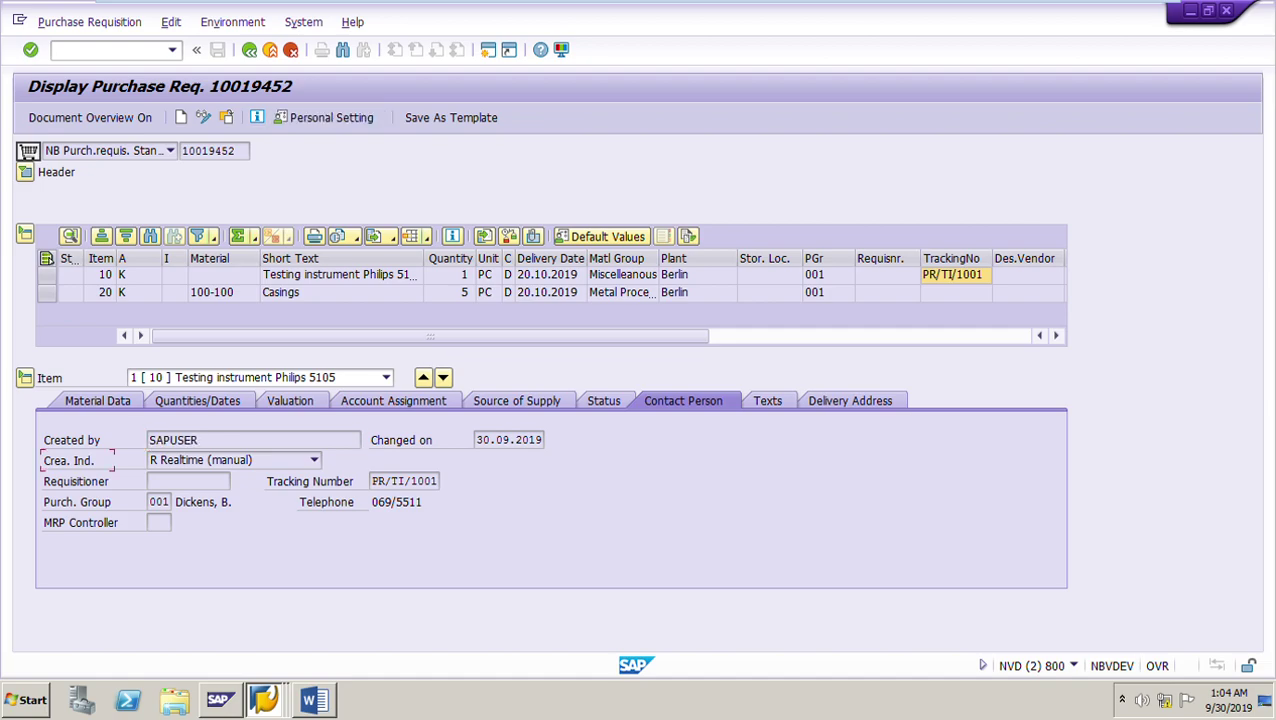
click(314, 460)
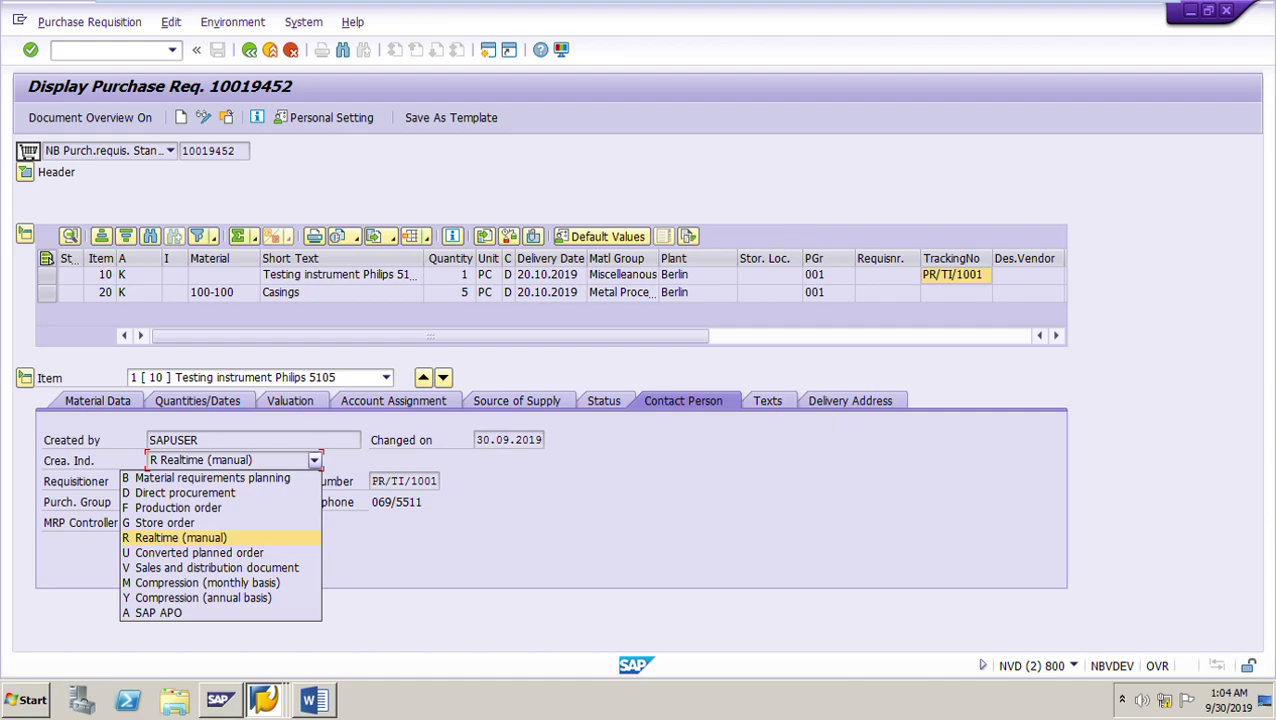
key(Escape)
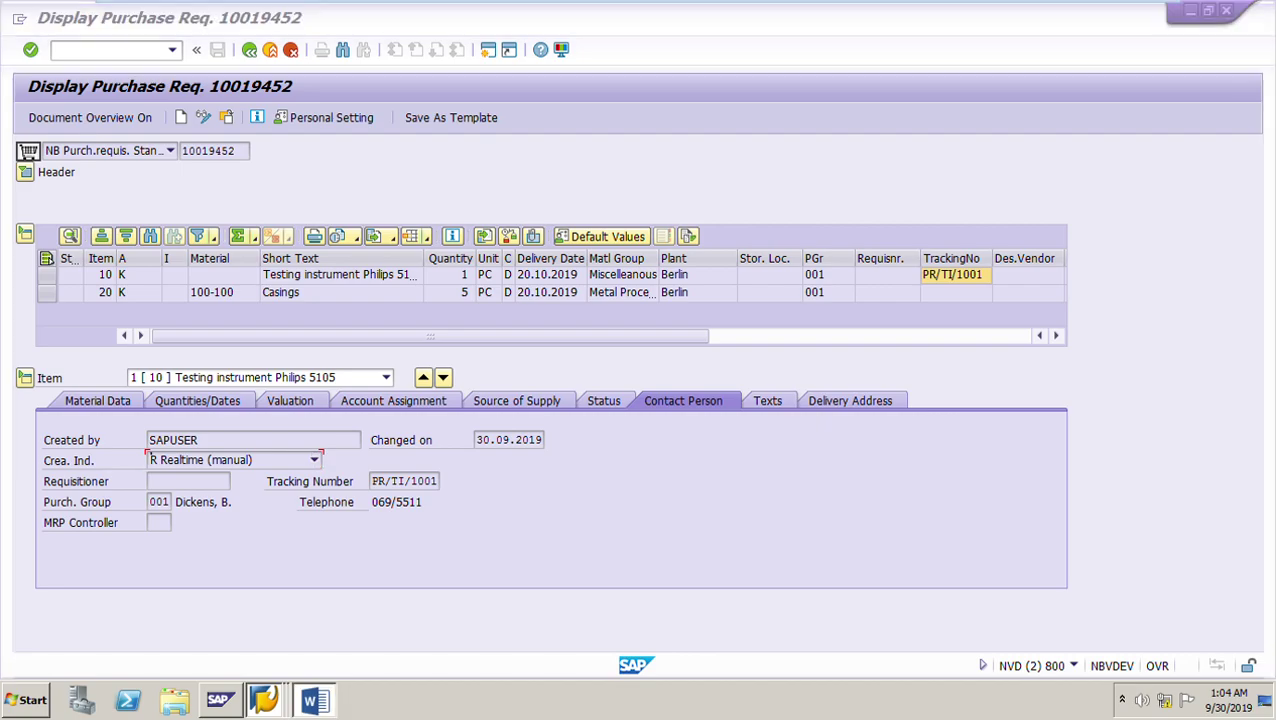
Step: Switch to Word and reread exercises 4 and 5, including the requisition number/item note under exercise 5
key(alt+Tab)
drag(385, 287, 442, 327)
click(385, 183)
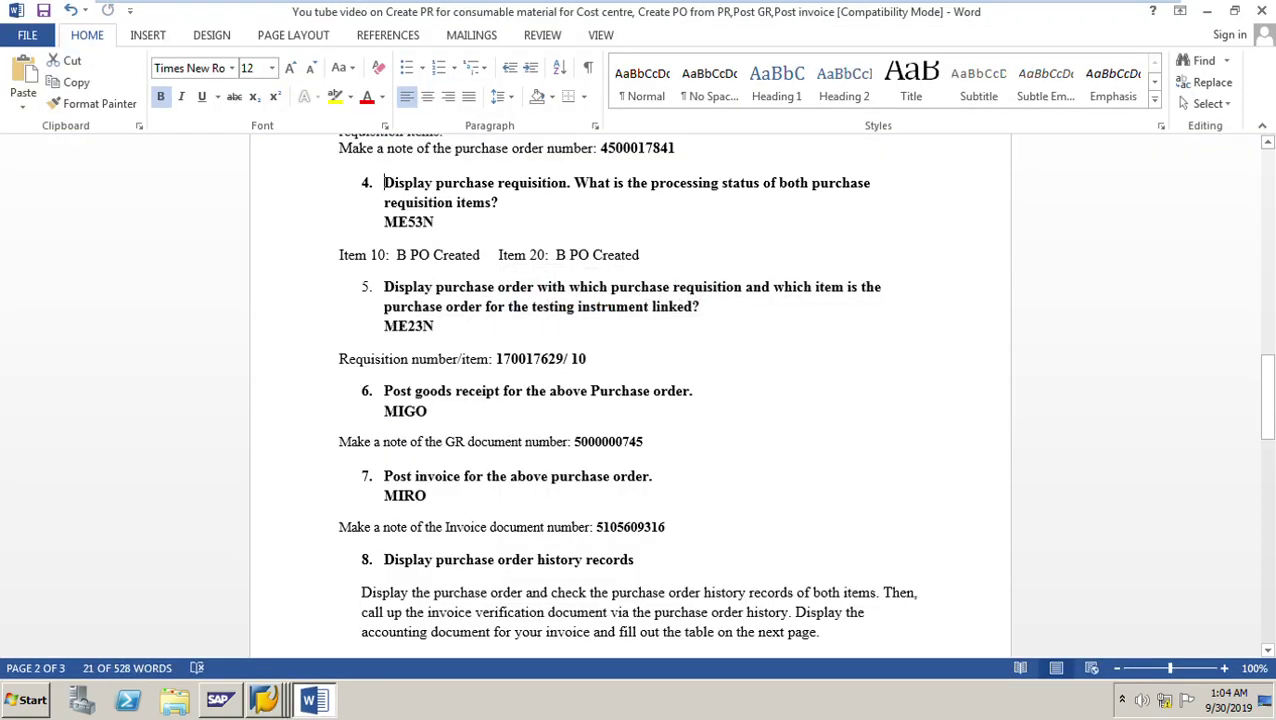
drag(384, 183, 440, 222)
click(697, 391)
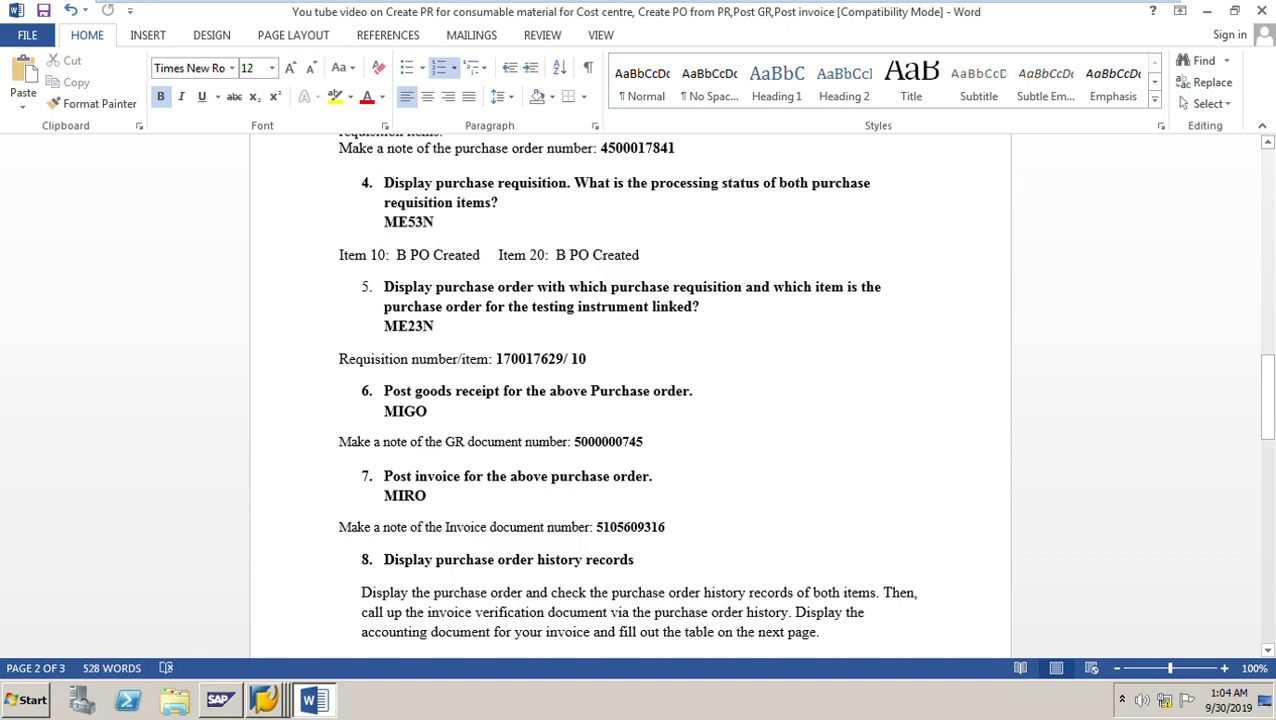
drag(384, 287, 440, 326)
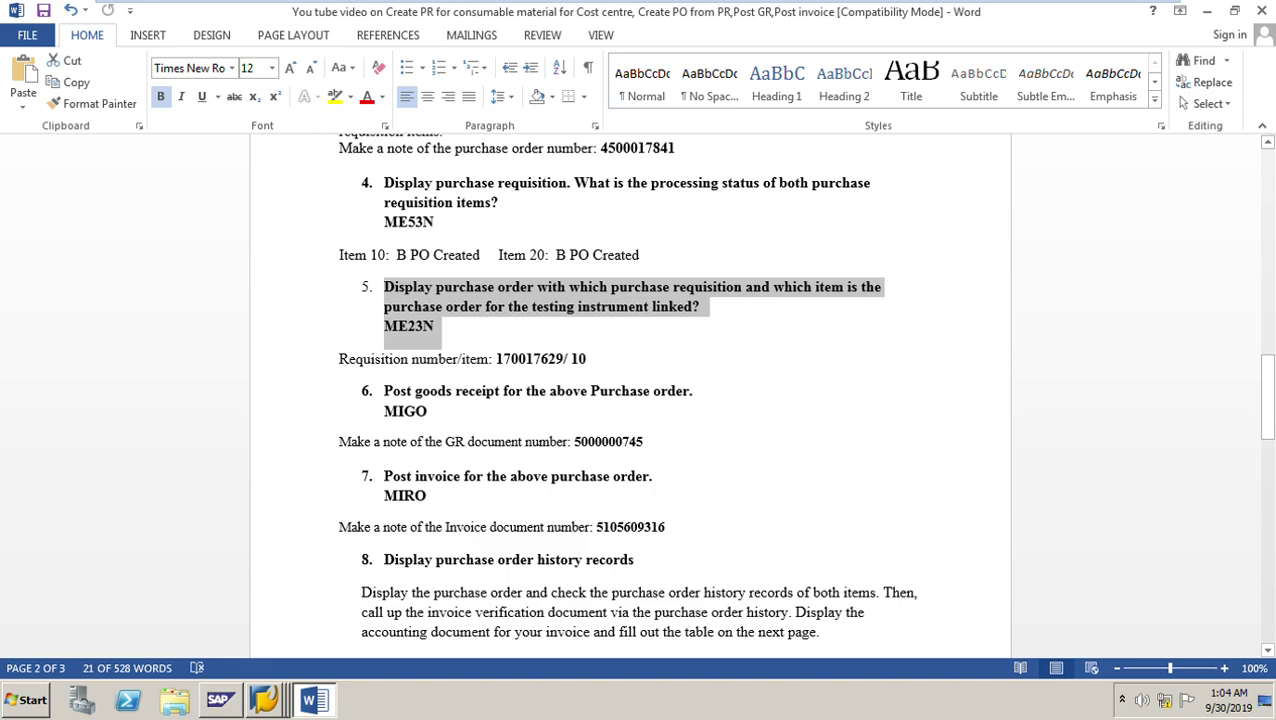
click(436, 327)
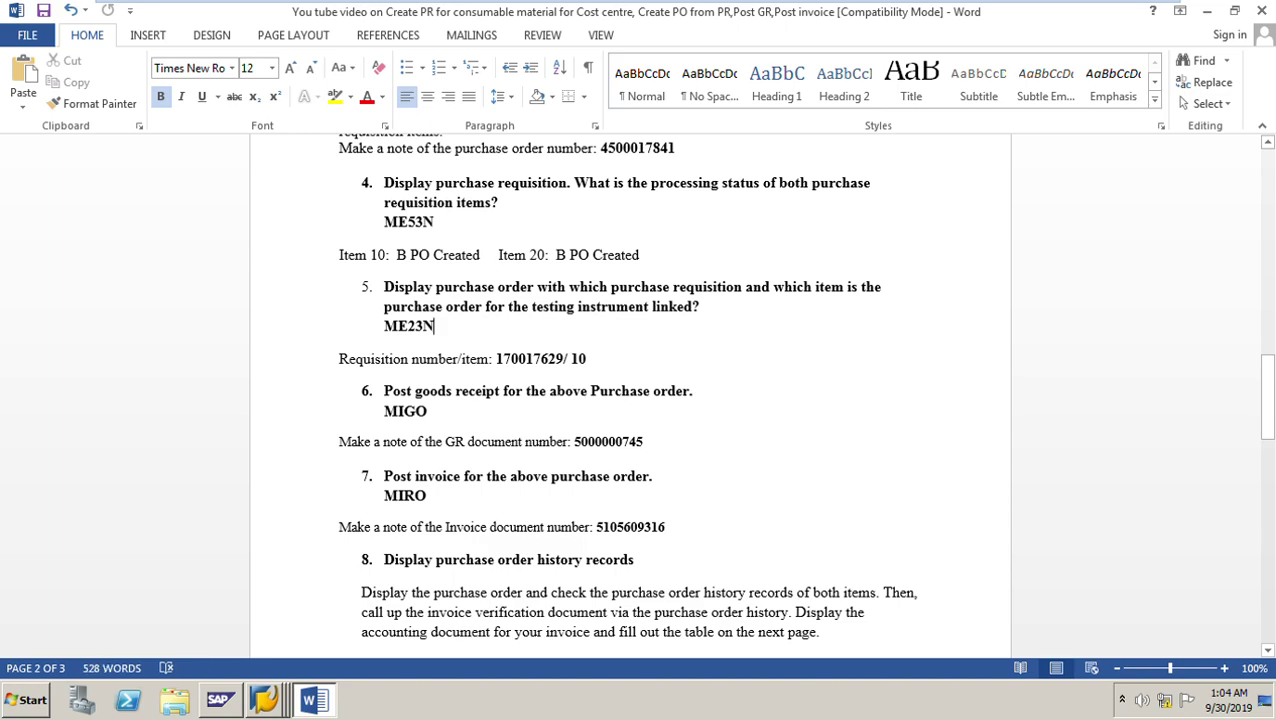
drag(340, 360, 591, 360)
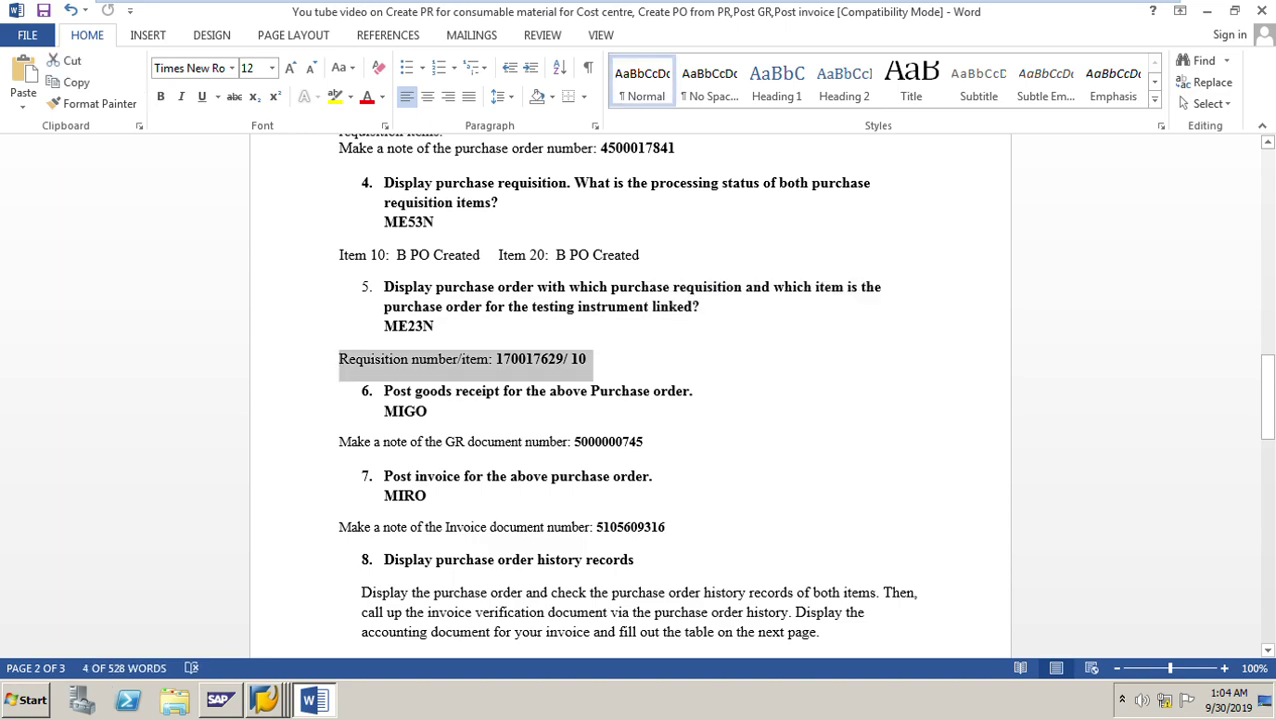
Step: Switch to the purchase order creation session in SAP and display the newly created purchase order
click(314, 700)
click(264, 700)
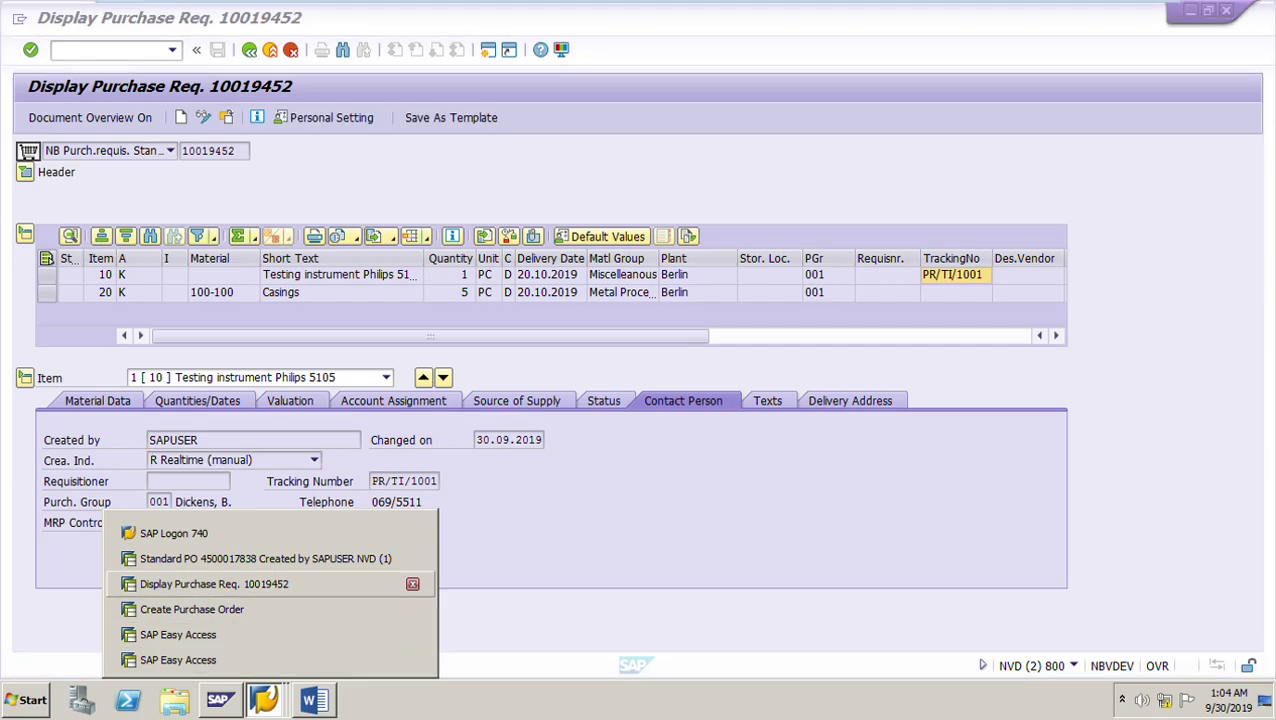
click(192, 609)
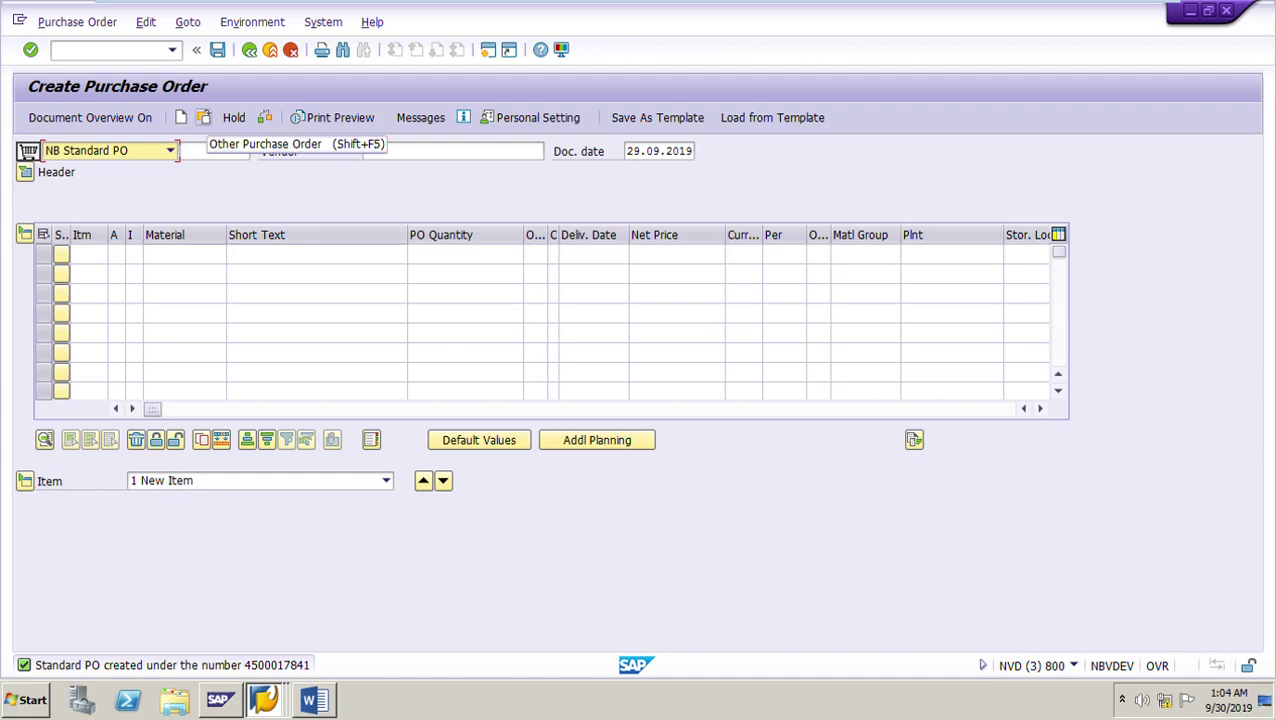
click(203, 117)
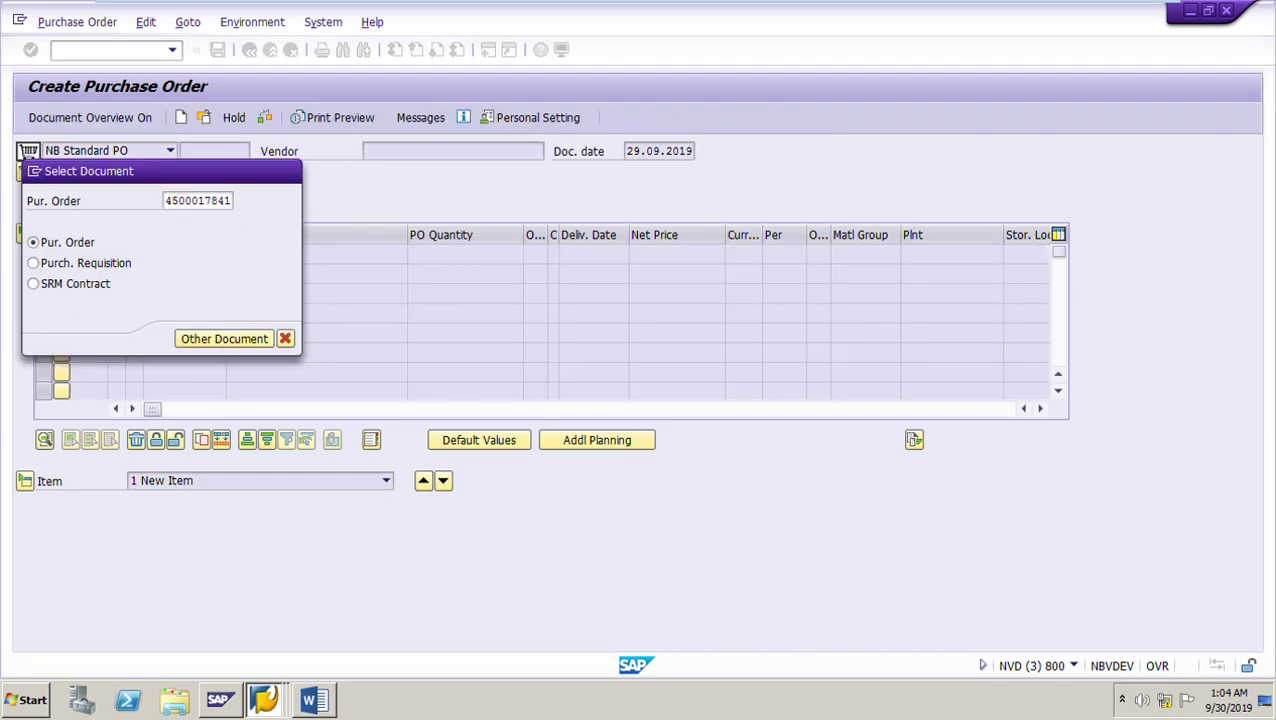
key(Return)
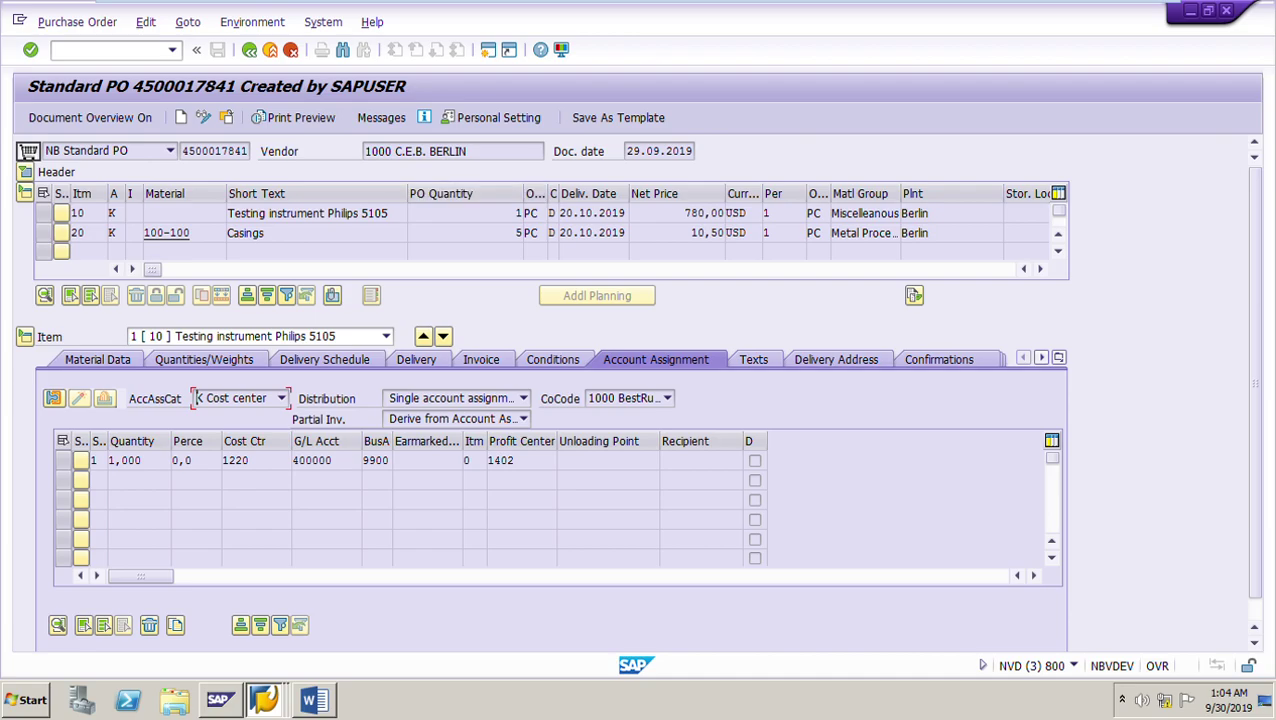
Step: Find the purchase requisition and requisition item linked to both order items in the item overview, widening the requisition number column
drag(152, 269, 480, 269)
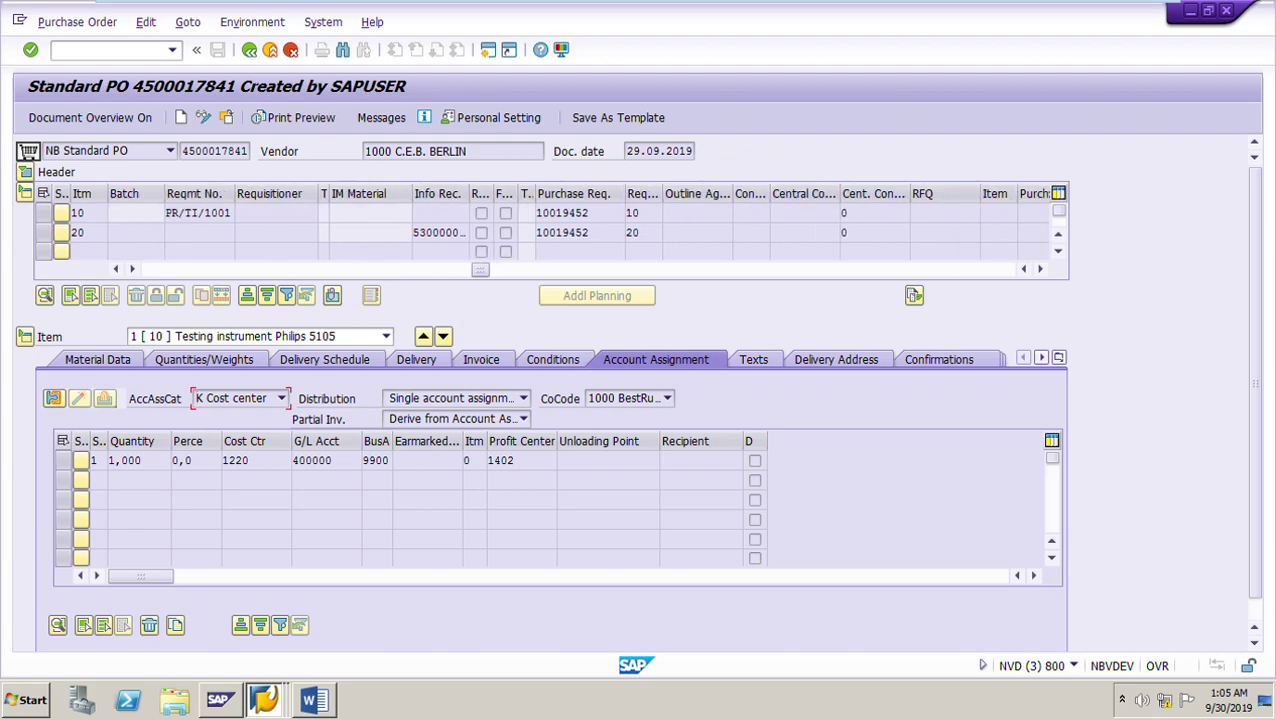
drag(625, 193, 632, 193)
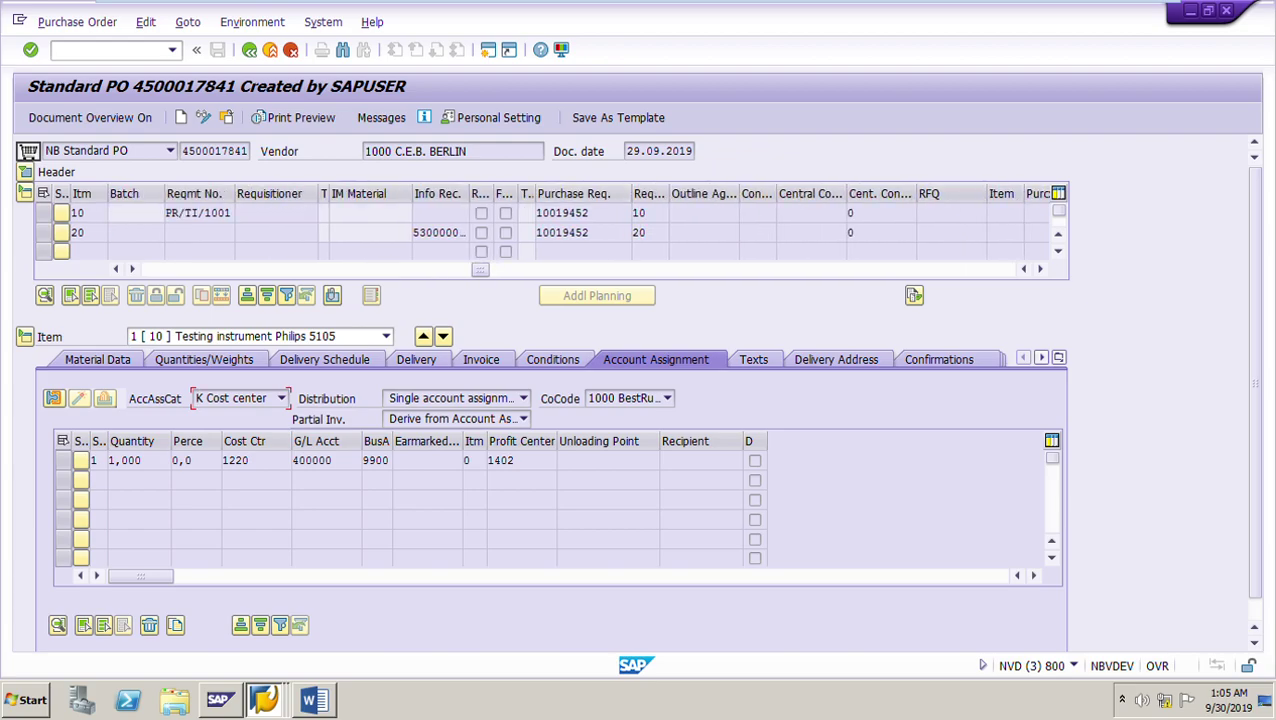
double_click(563, 213)
click(563, 233)
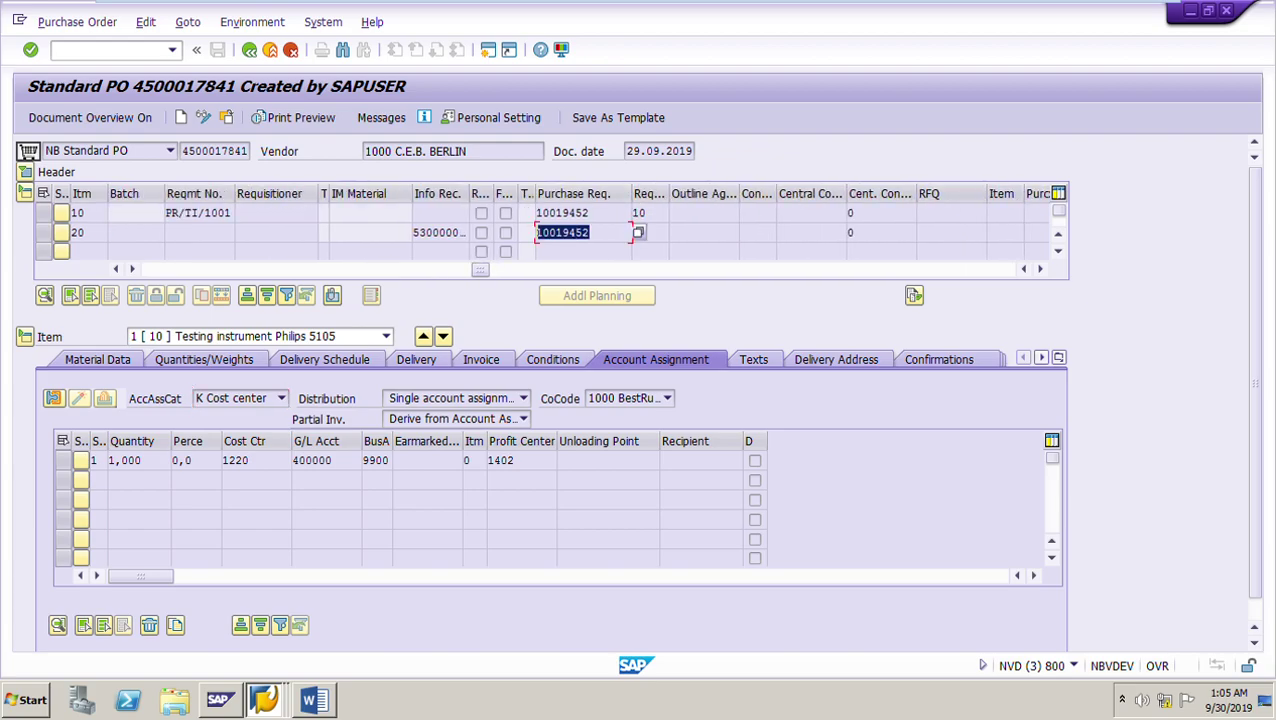
Step: Switch to Word and read exercise 6 on posting the goods receipt with MIGO
key(alt+Tab)
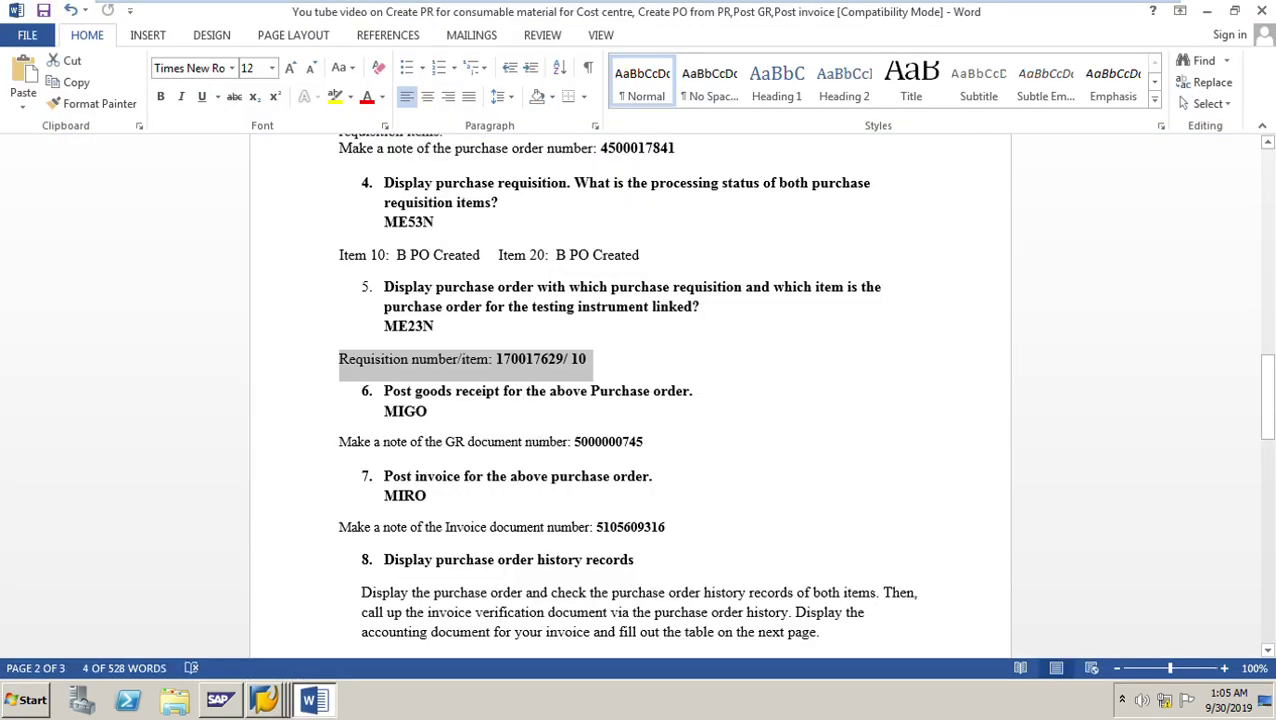
click(427, 411)
drag(393, 391, 433, 411)
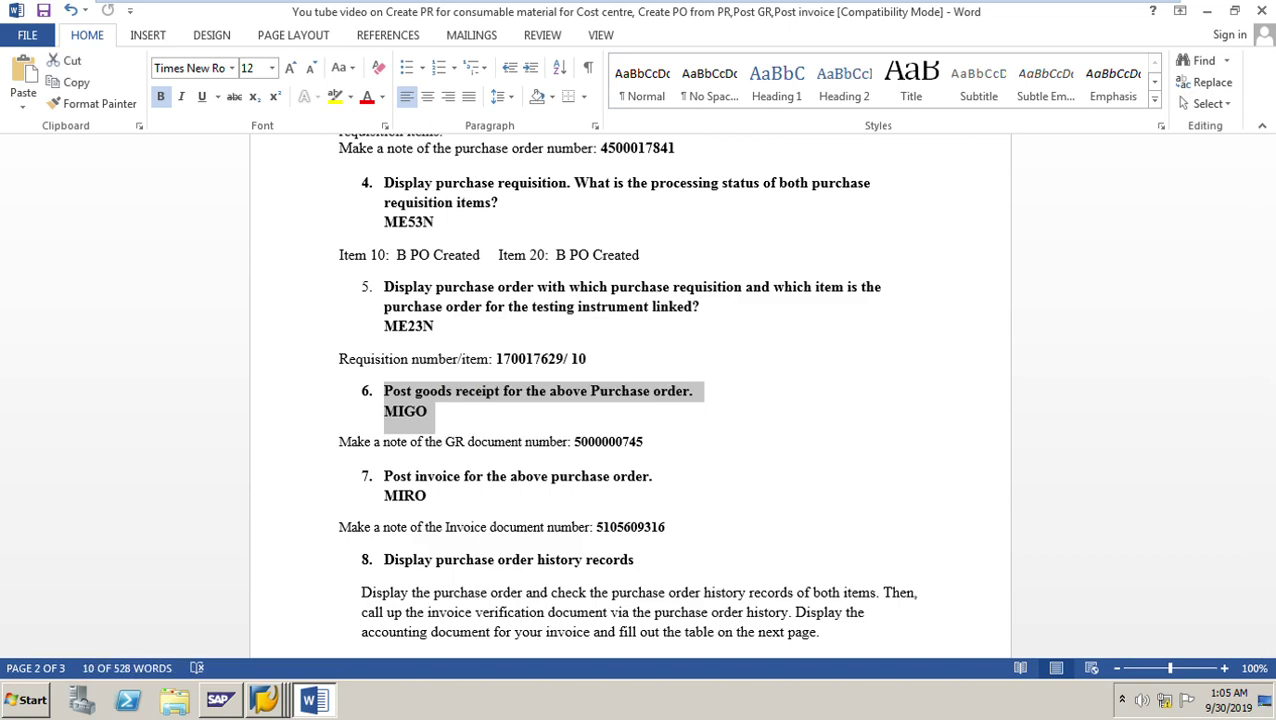
key(alt+Tab)
click(265, 700)
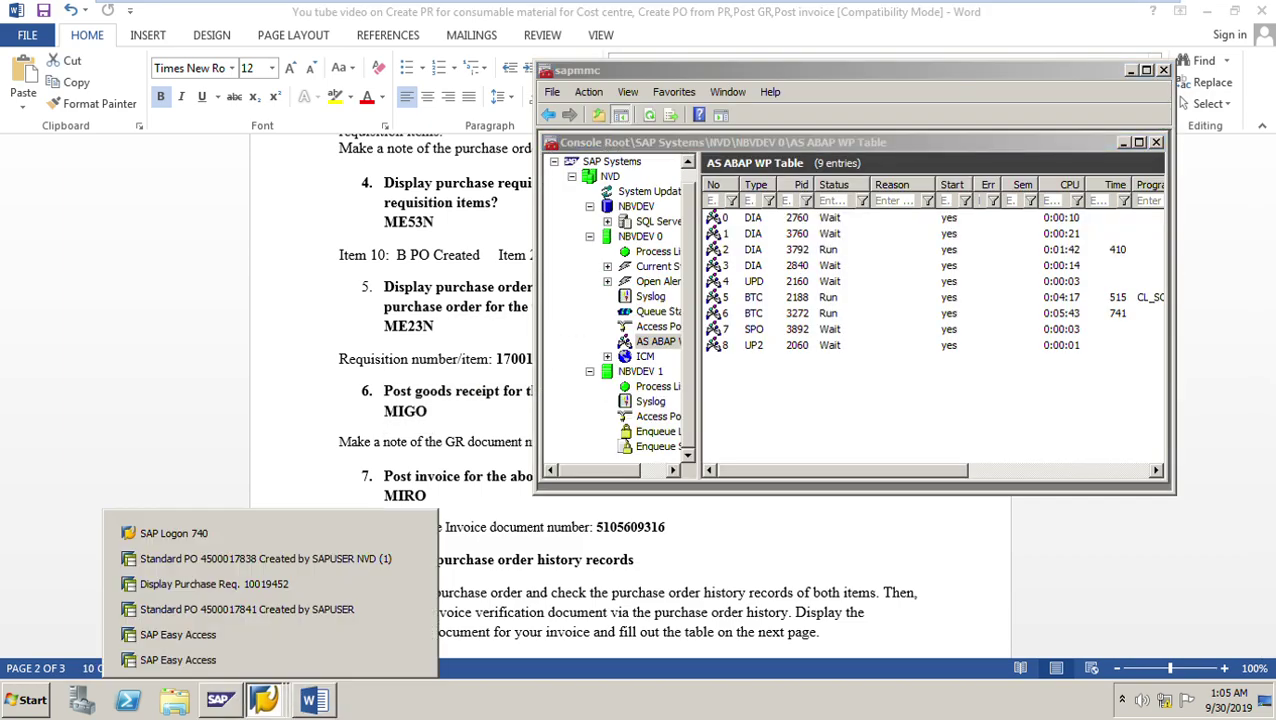
click(265, 700)
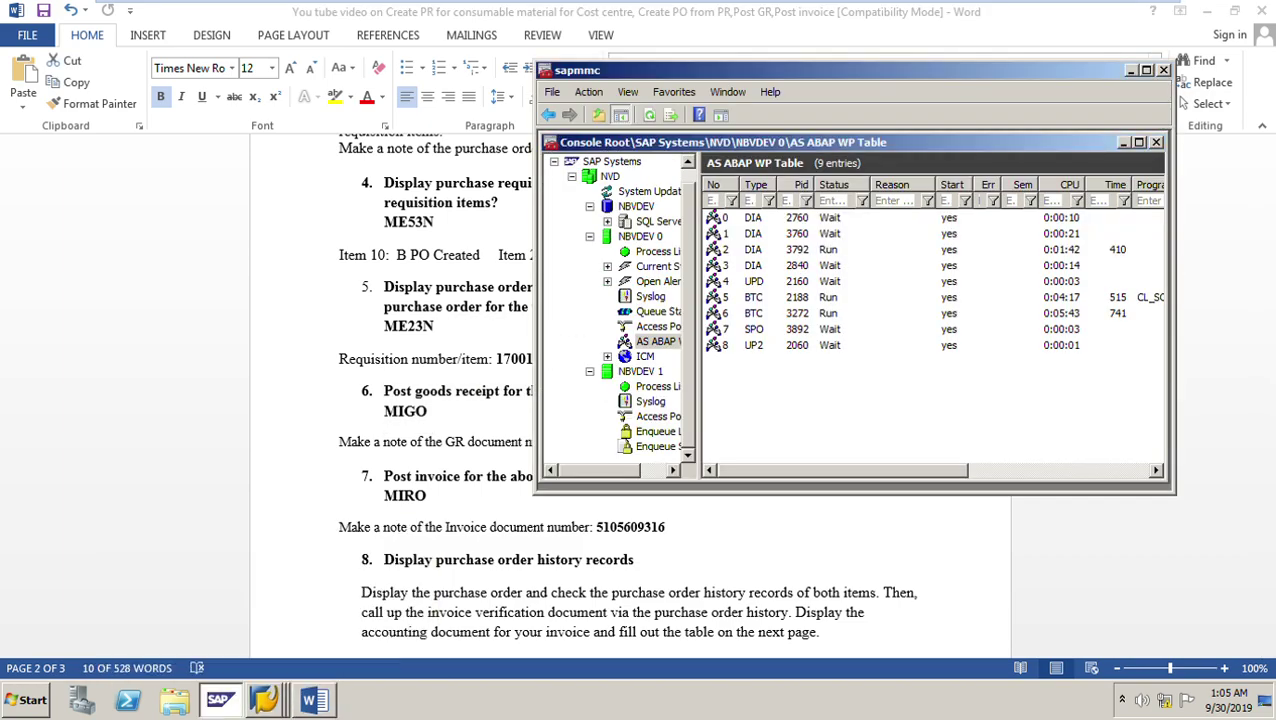
key(alt+Tab)
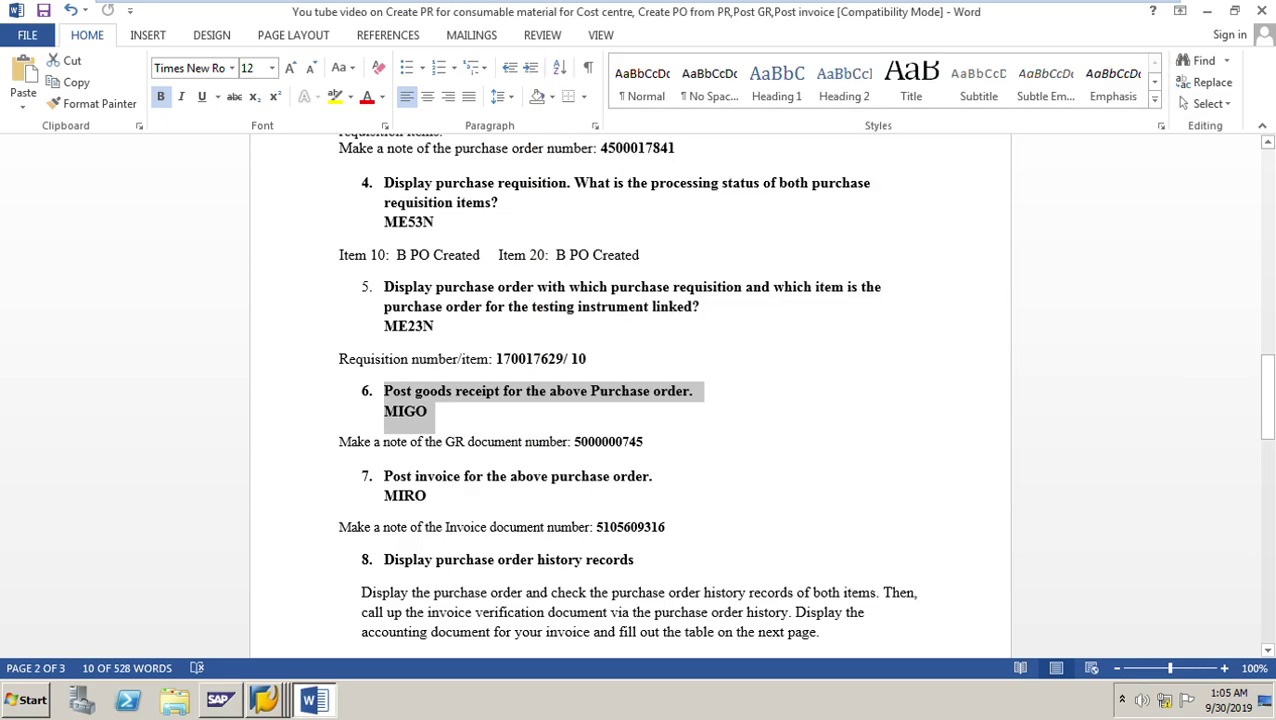
Step: Switch to the SAP Easy Access session and start the goods receipt transaction MIGO
click(264, 700)
click(178, 634)
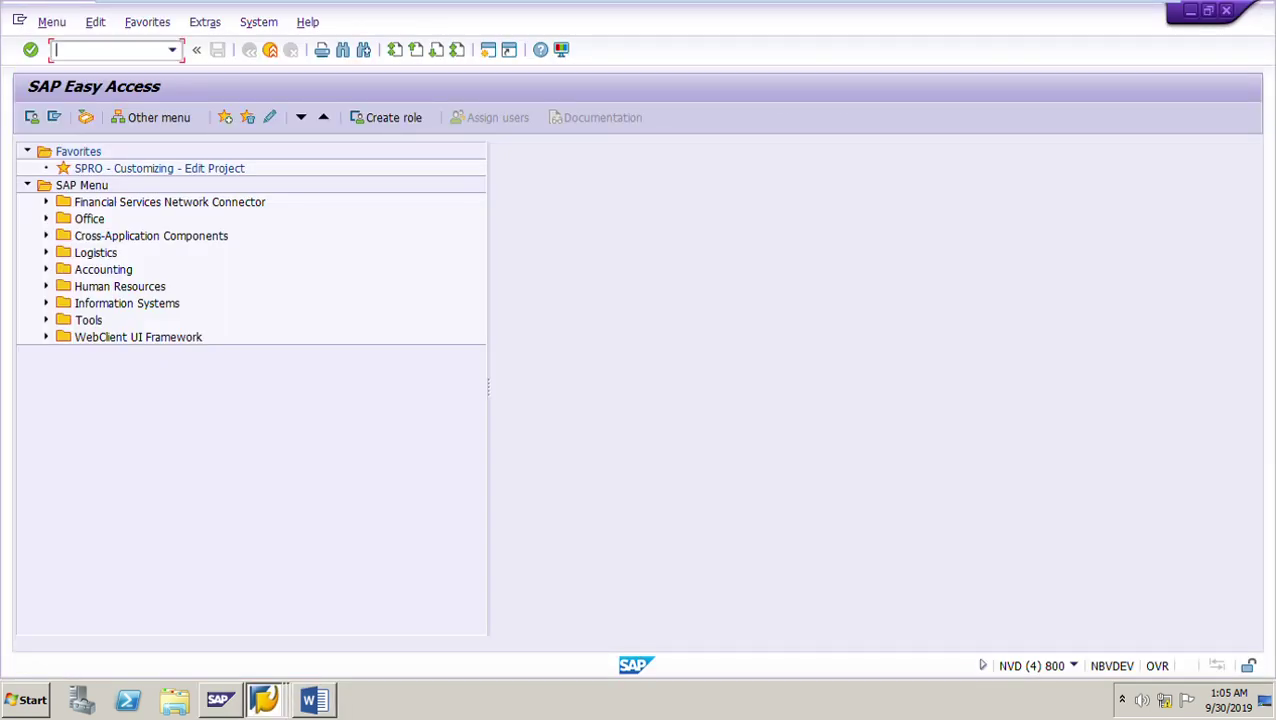
text(MIGO)
key(Return)
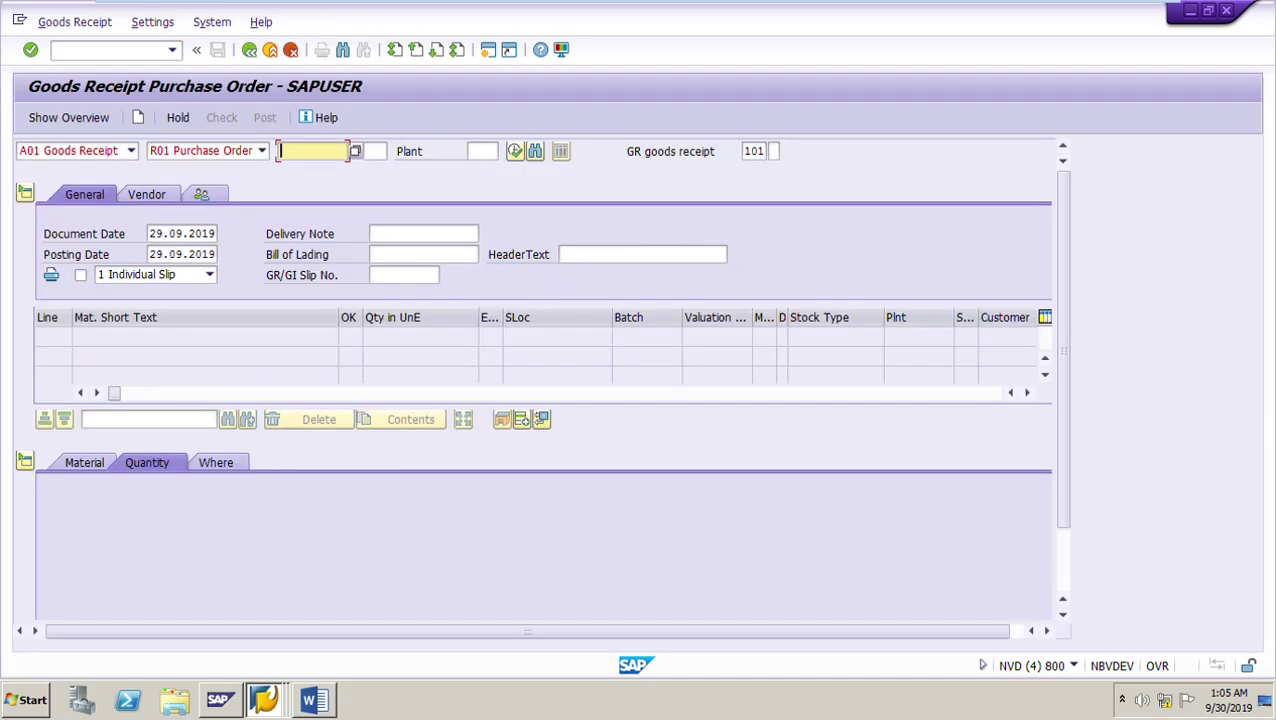
Step: Enter the purchase order number noted in the Word exercise as the goods receipt reference and load its items
click(313, 151)
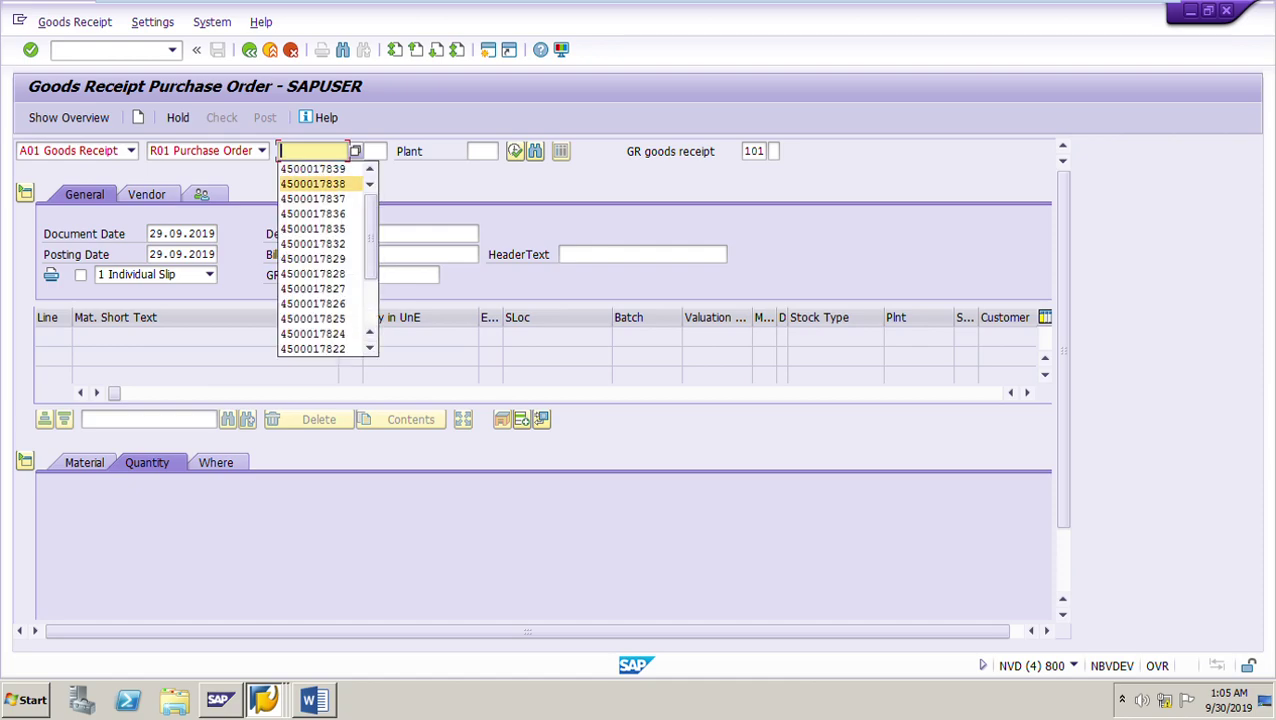
key(Return)
key(BackSpace)
key(BackSpace)
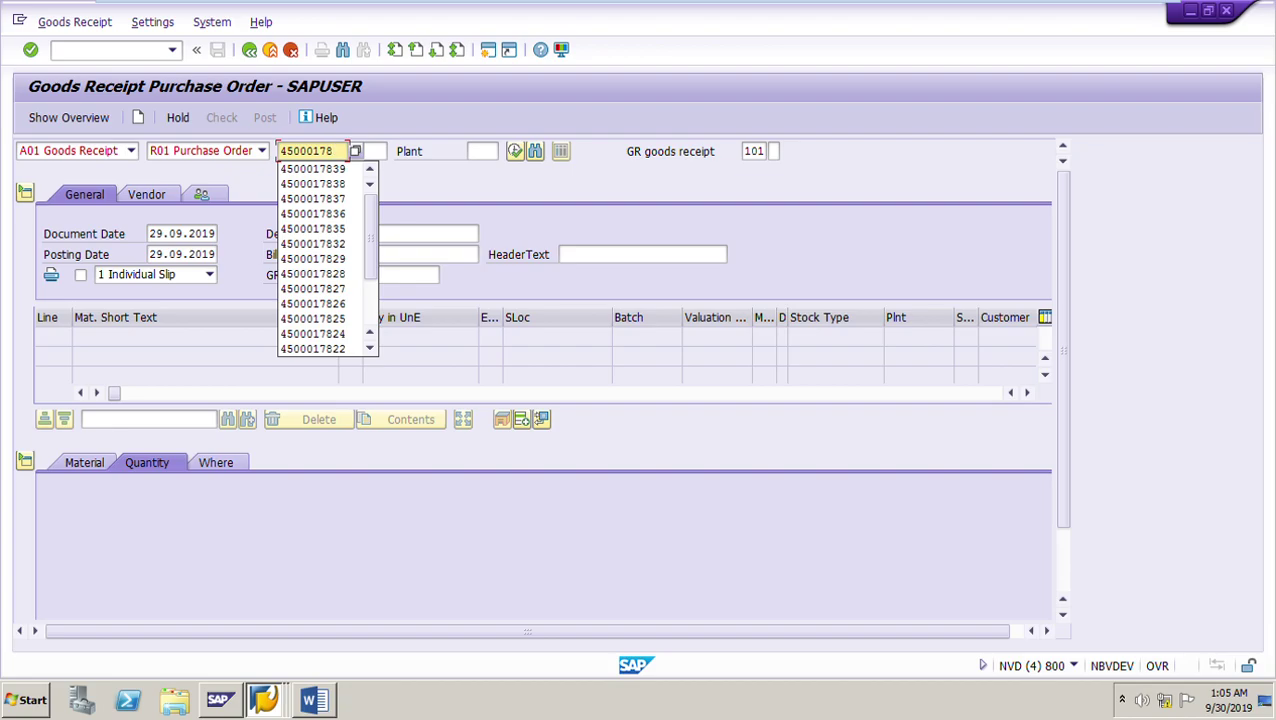
key(alt+Tab)
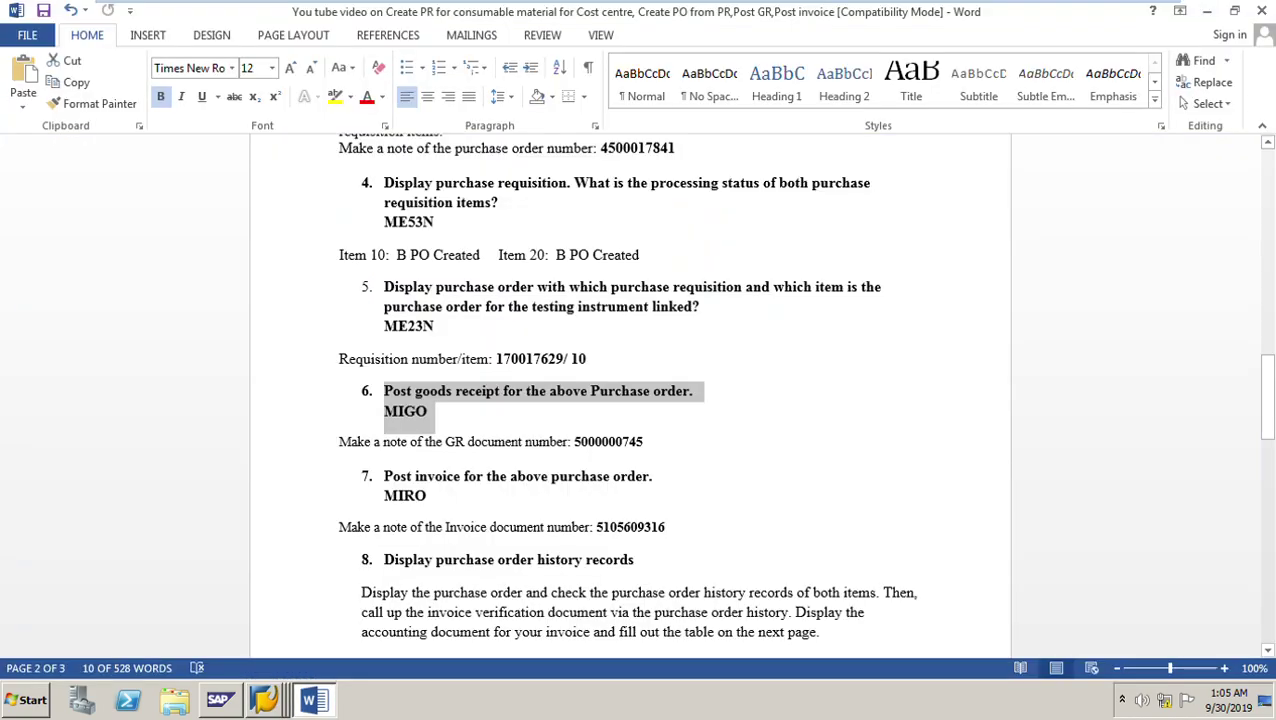
key(alt+Tab)
text(41)
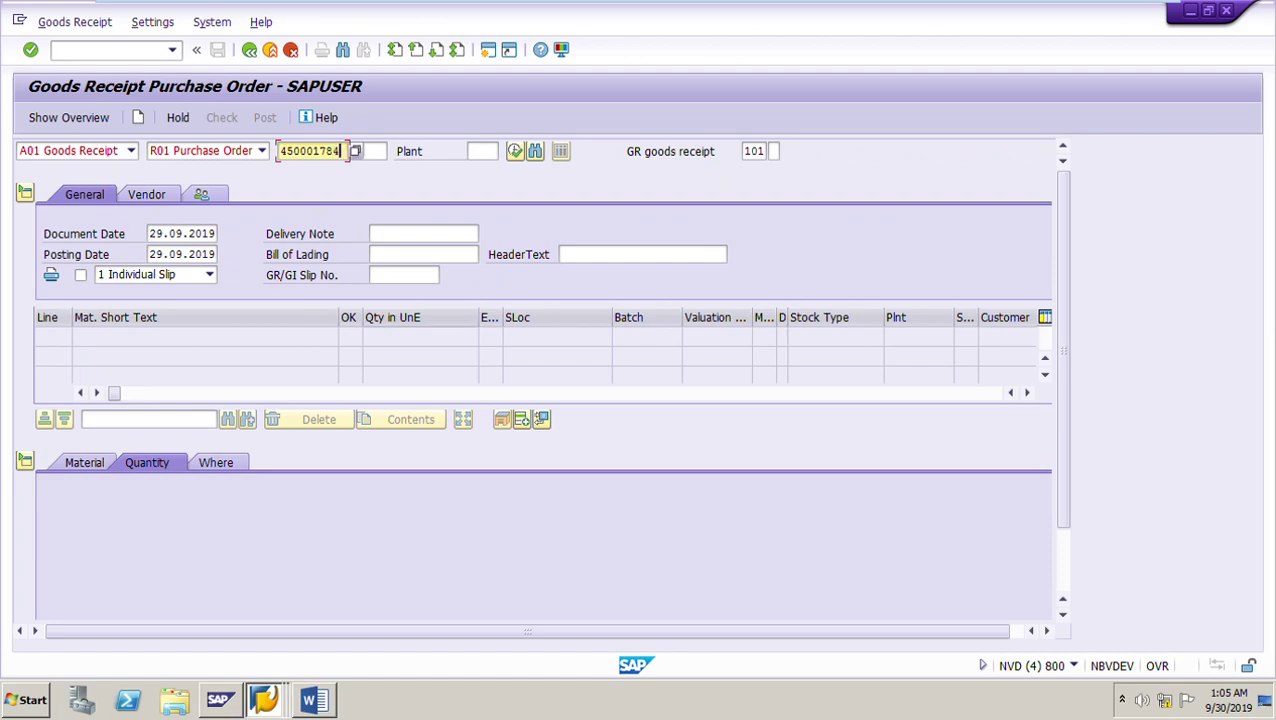
key(Return)
key(Return)
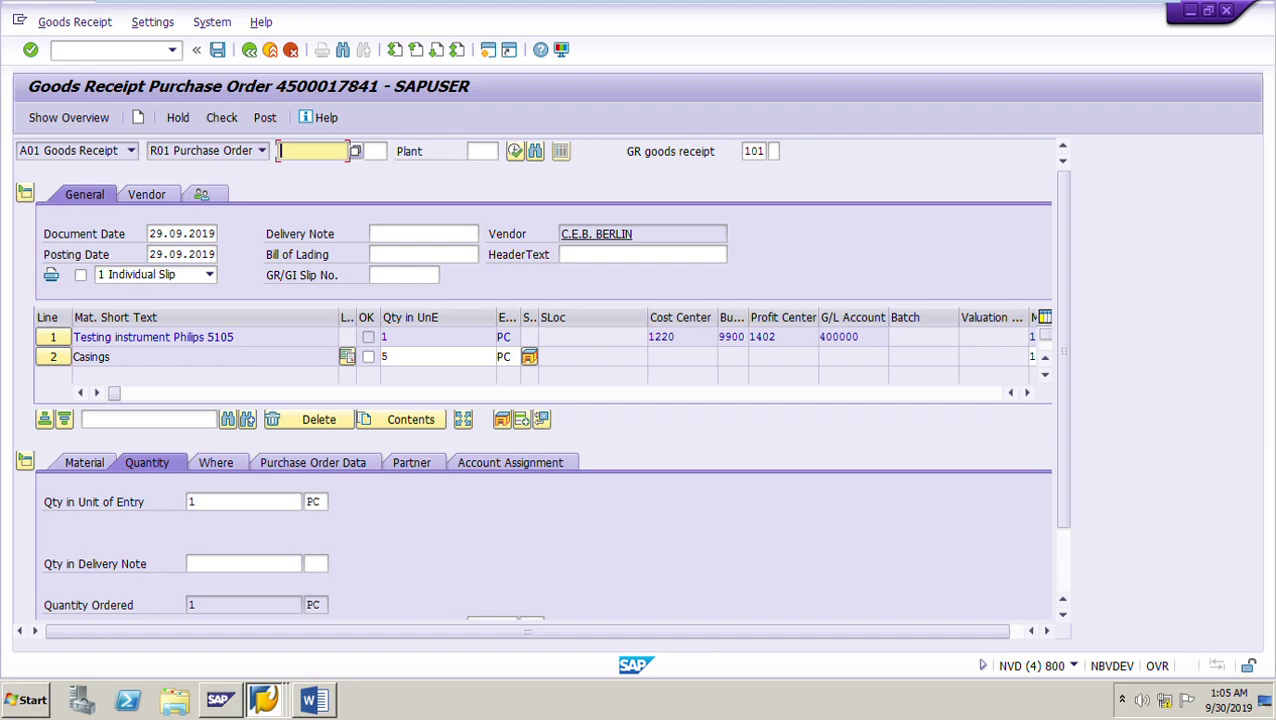
Step: Set the goods receipt's delivery note to DEL-17841
click(423, 234)
key(Down)
key(Return)
key(BackSpace)
key(BackSpace)
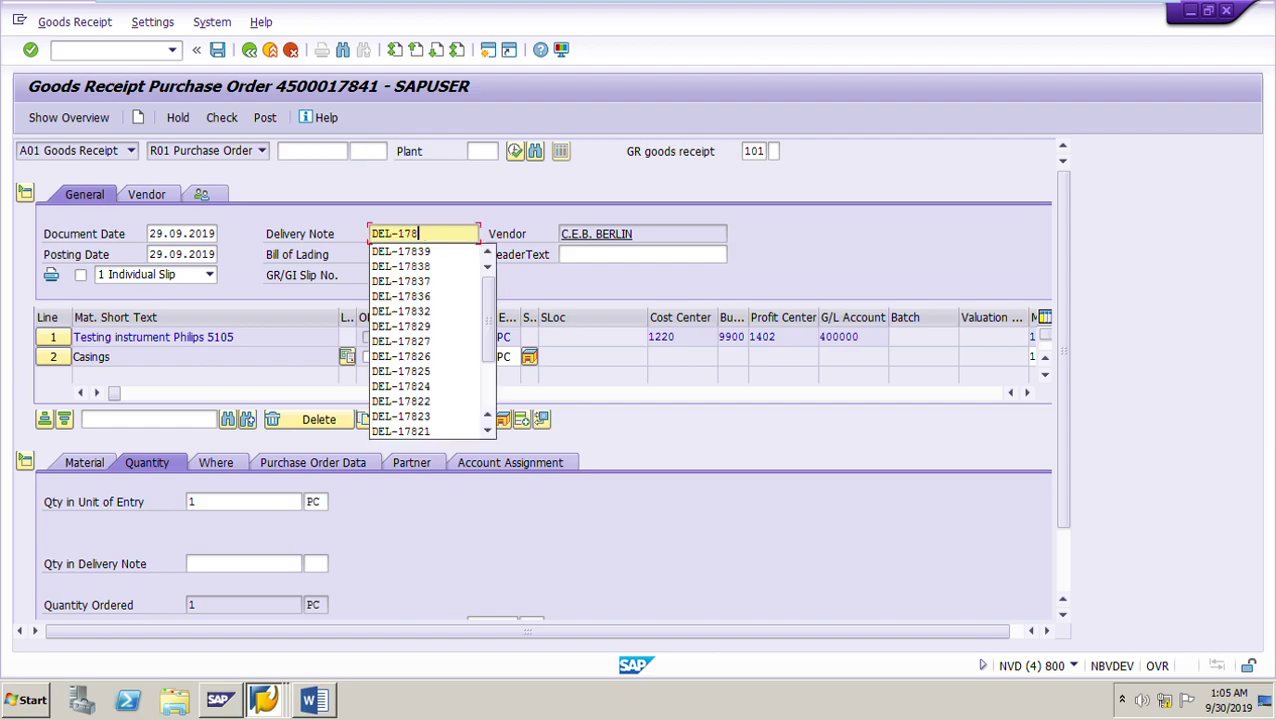
text(41)
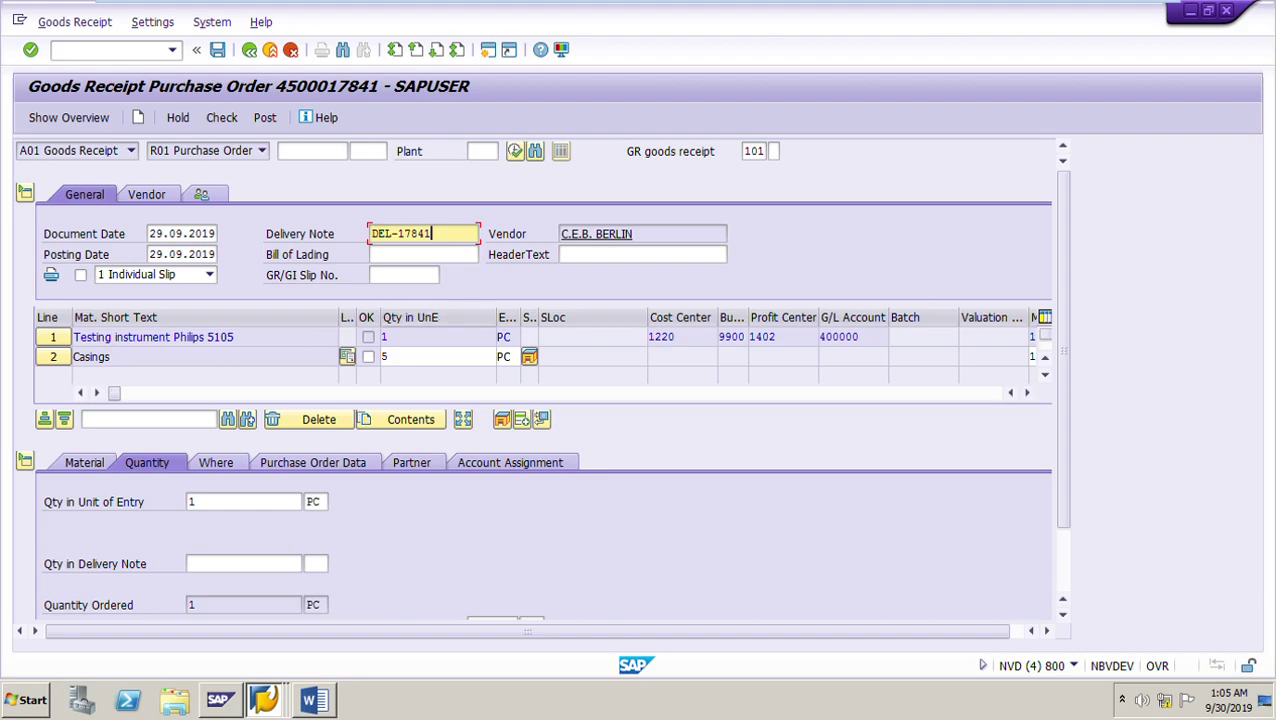
Step: Set the quantity in delivery note for the testing instrument item to 1 PC
click(244, 564)
key(Down)
key(Down)
key(Down)
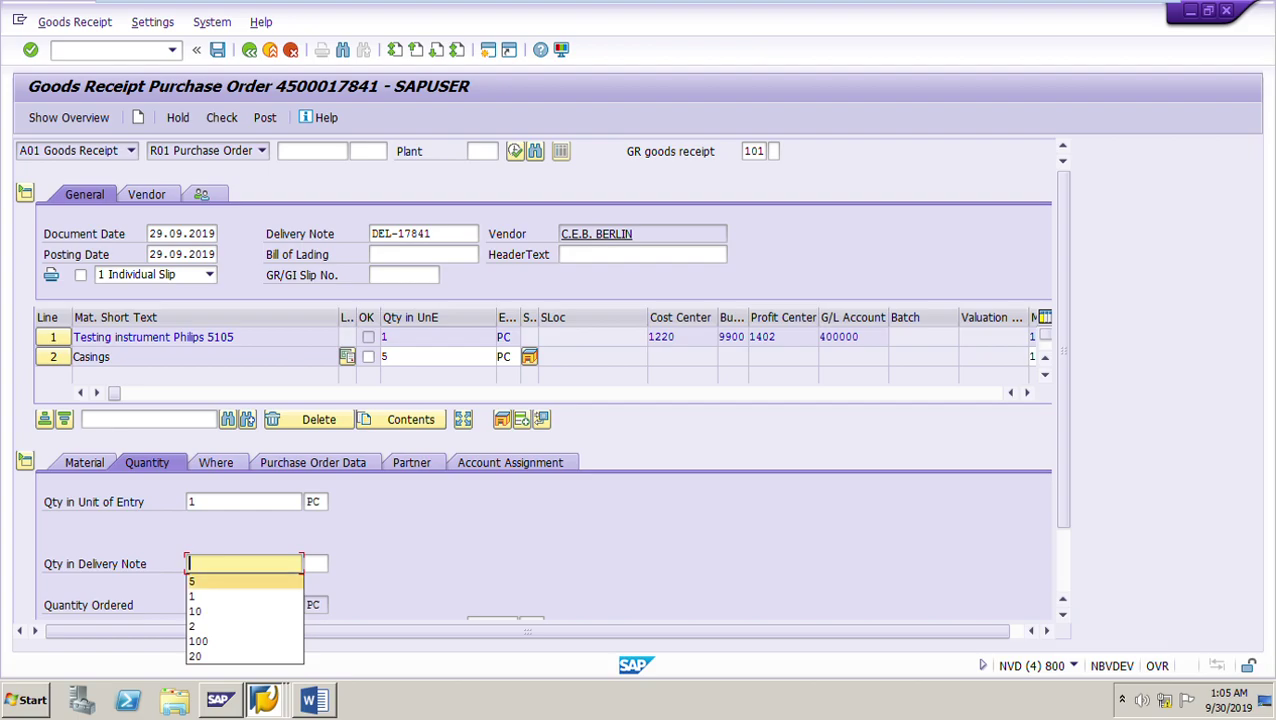
key(Return)
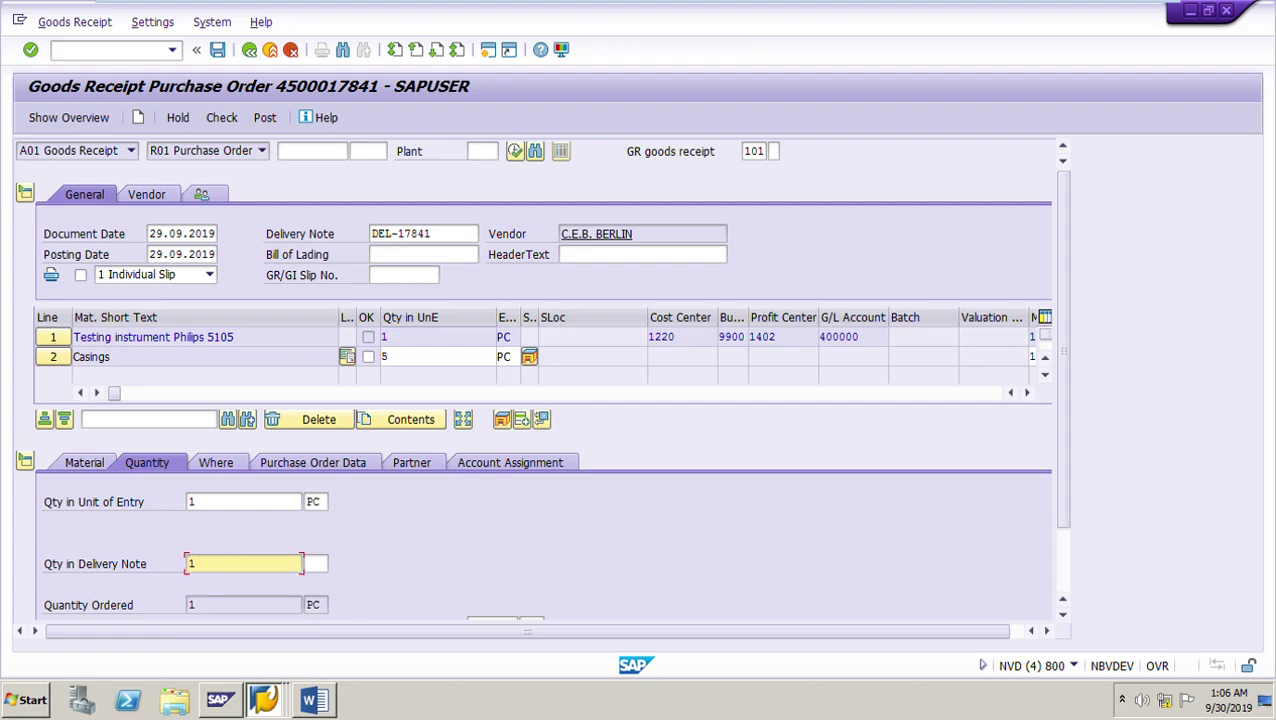
key(Tab)
key(Down)
key(Return)
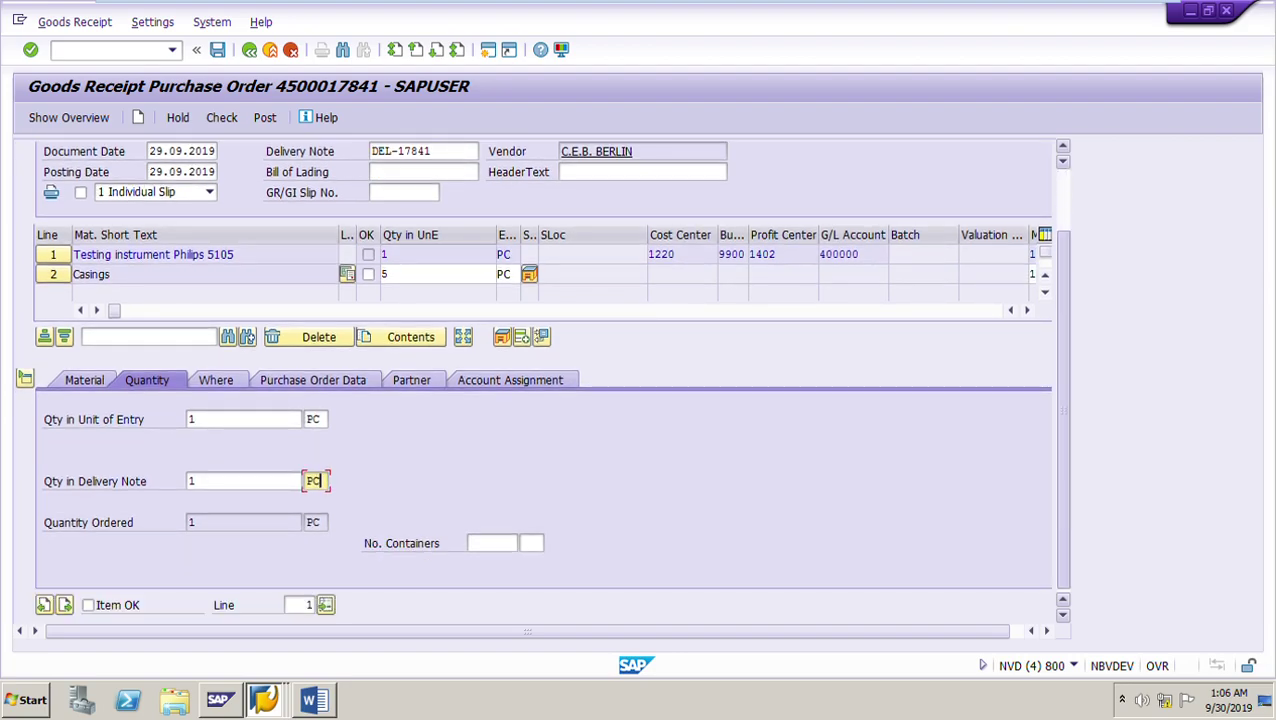
key(Return)
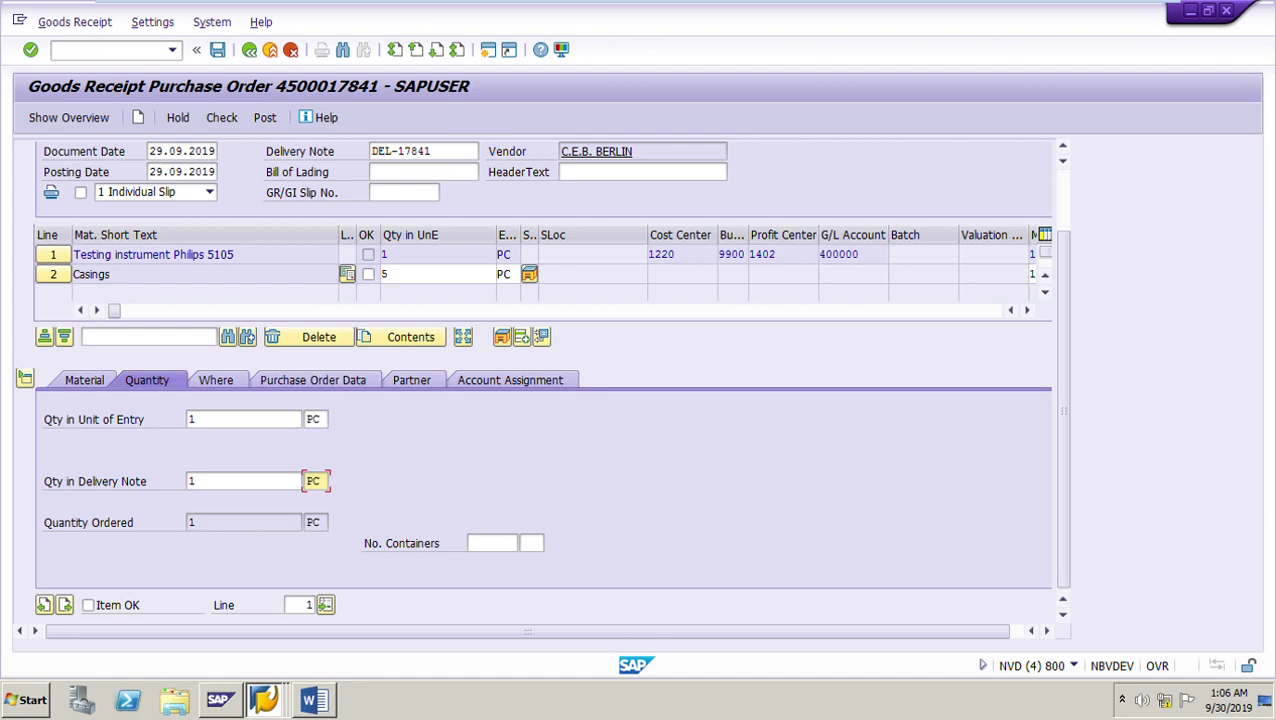
Step: Mark the testing instrument item as OK and display the quantity details of the Casings item, dismissing the information message
click(88, 605)
key(Return)
key(Return)
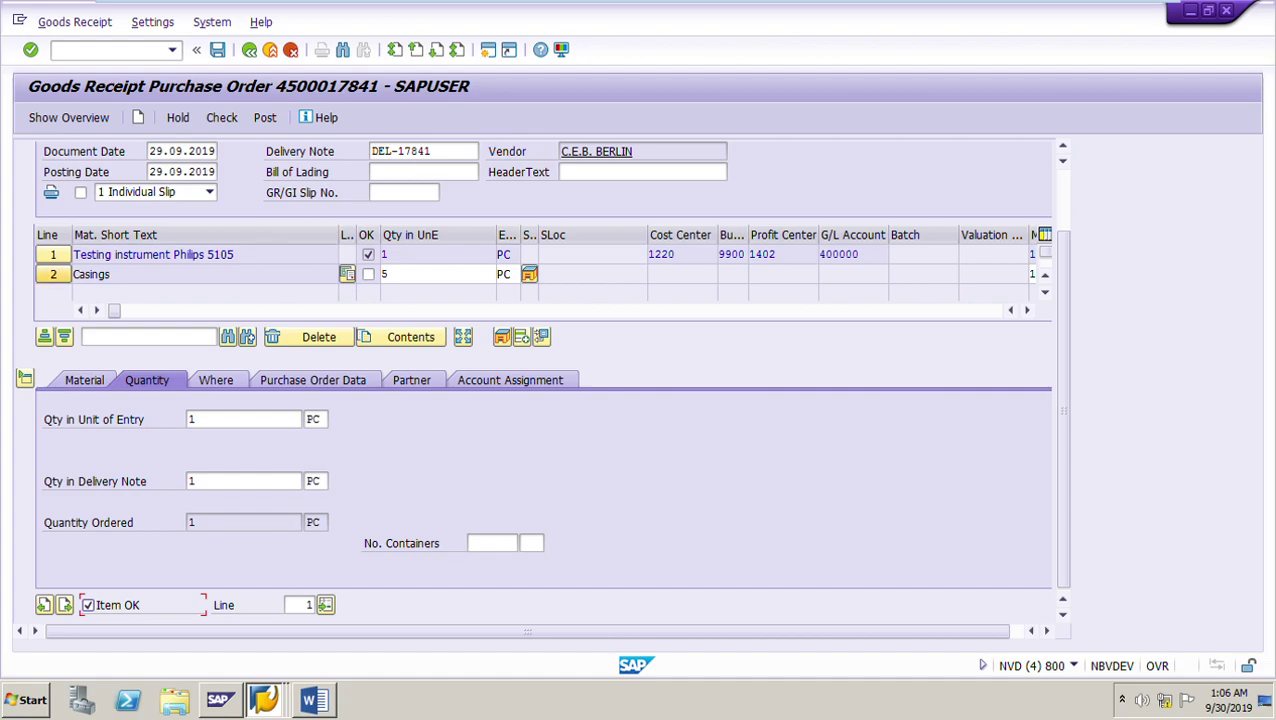
key(Return)
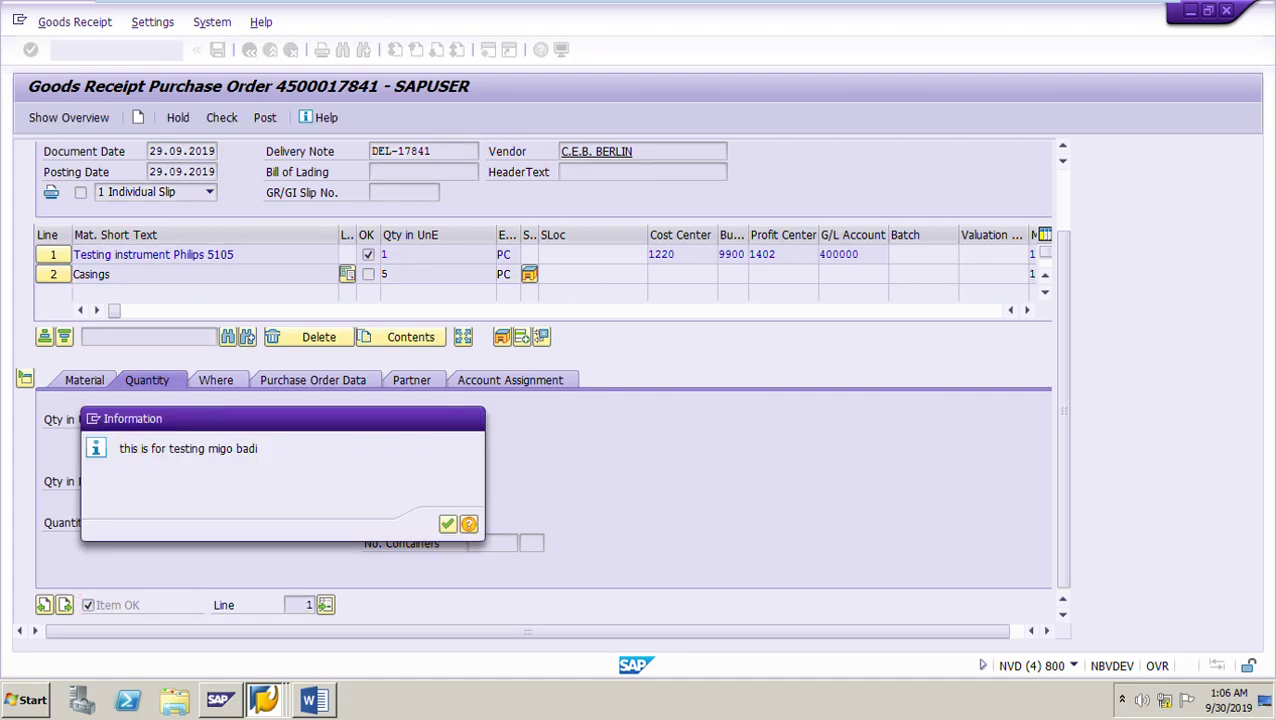
key(Return)
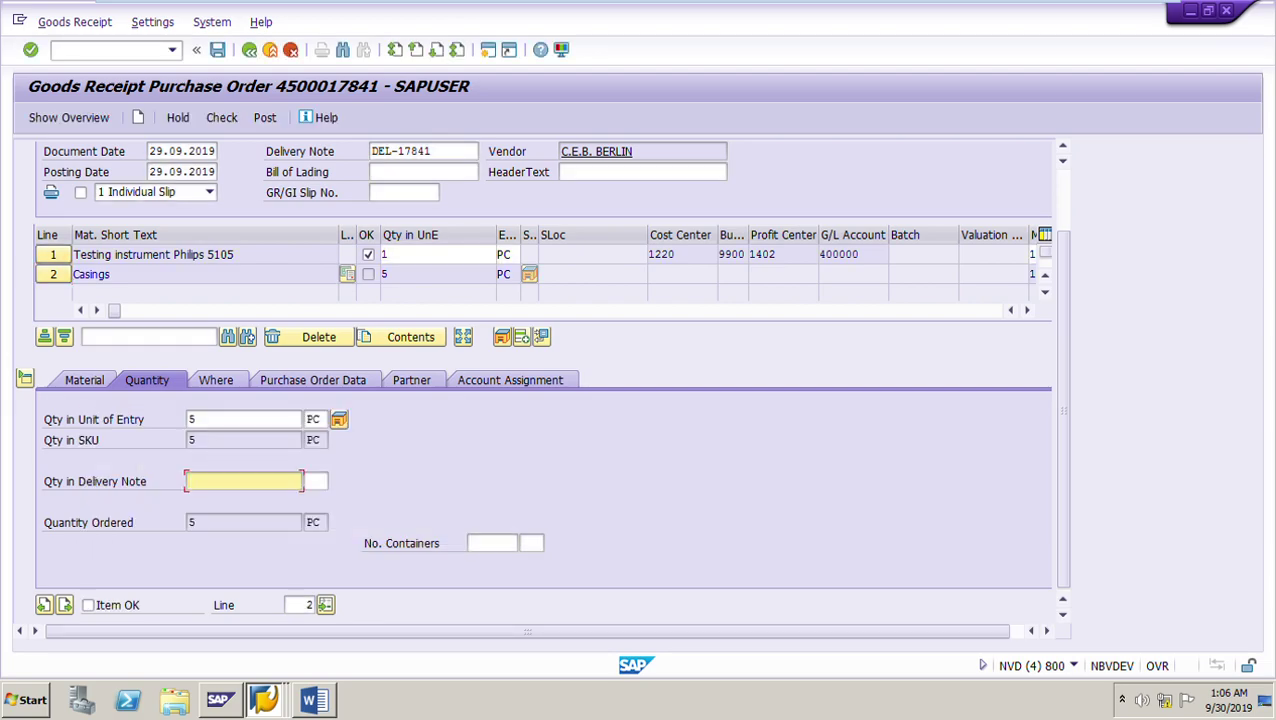
Step: Set the Casings item's quantity in delivery note to 5 PC and mark the item as OK
text(5)
key(Tab)
key(Down)
key(Return)
key(Return)
key(Return)
key(Return)
click(88, 605)
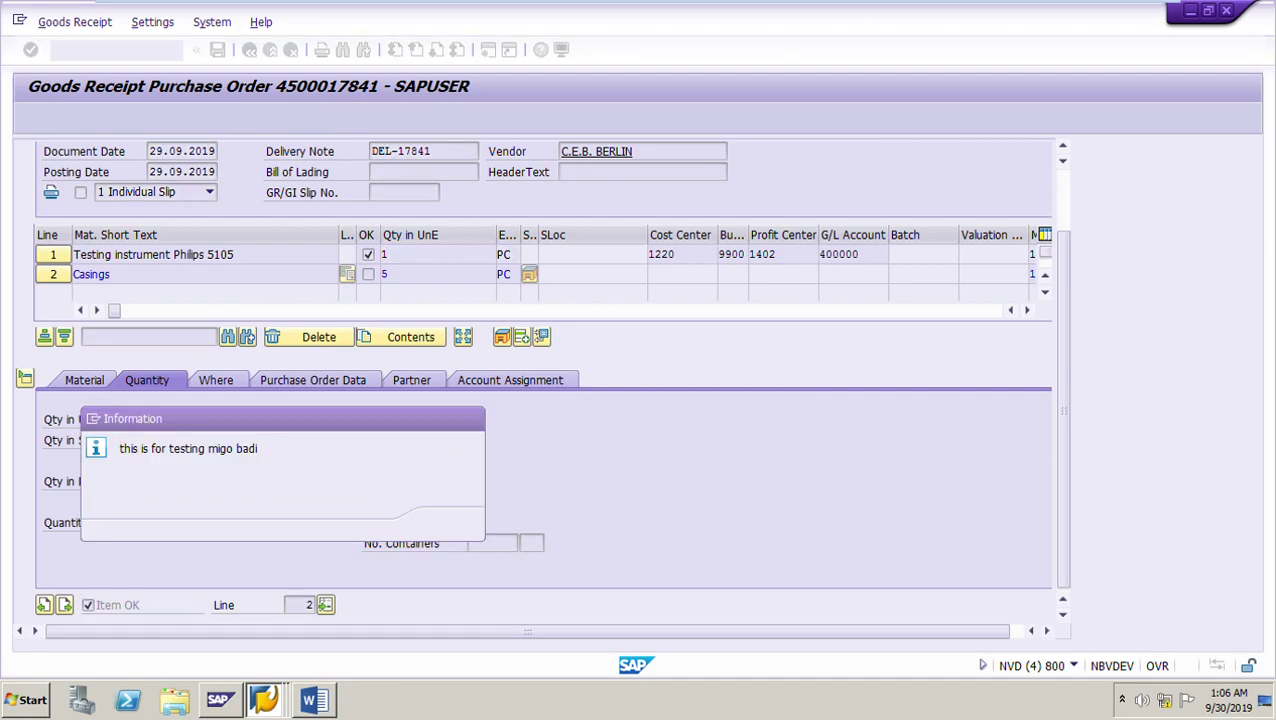
key(Return)
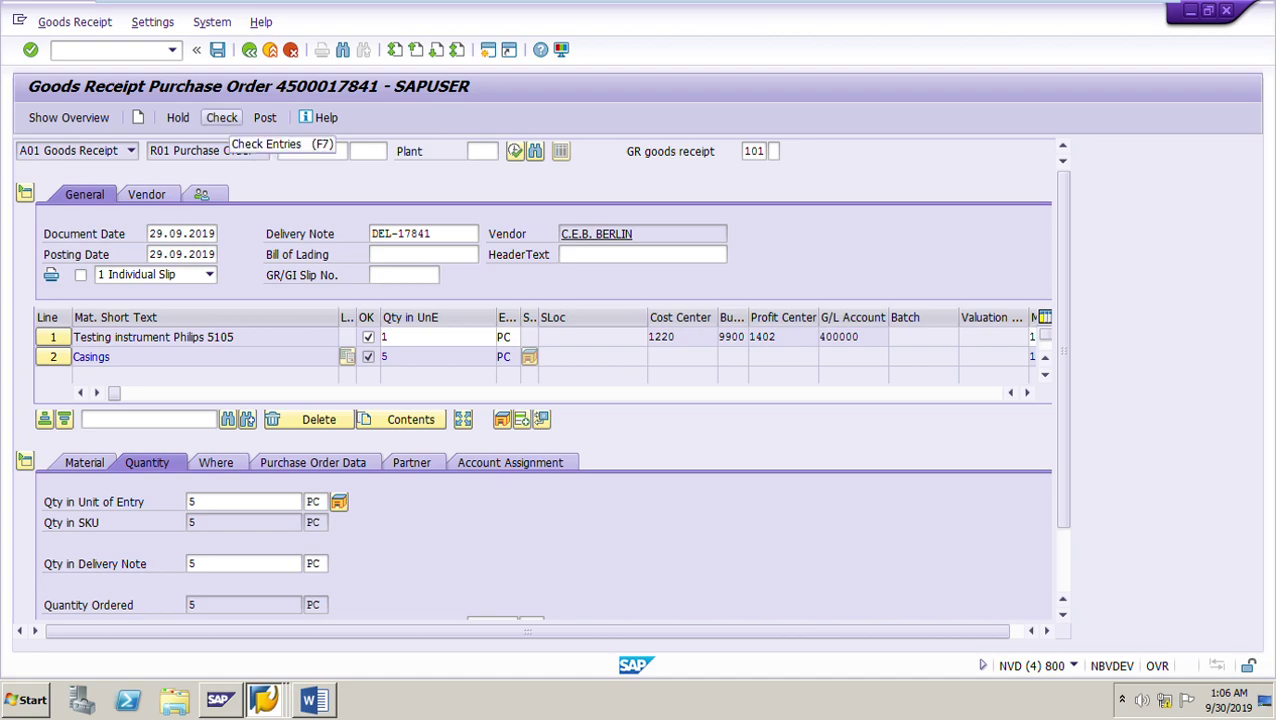
Step: Check the goods receipt entries for both items and post the document
click(222, 117)
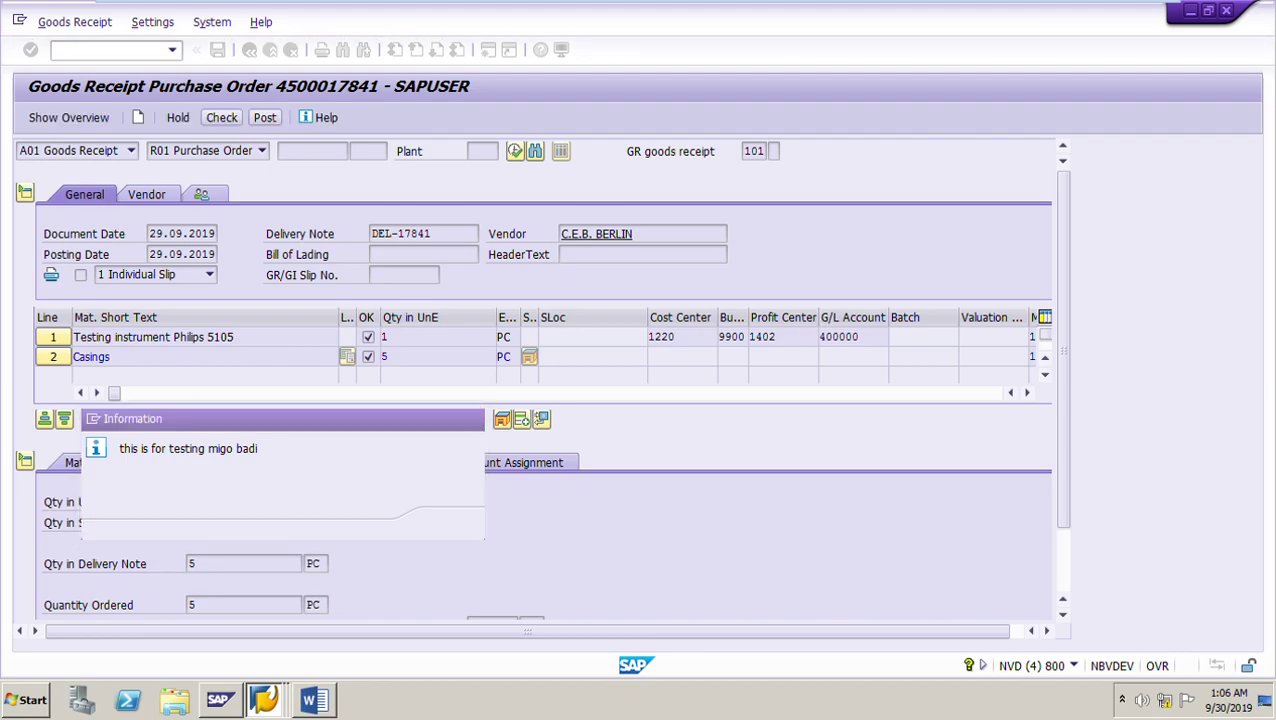
key(Return)
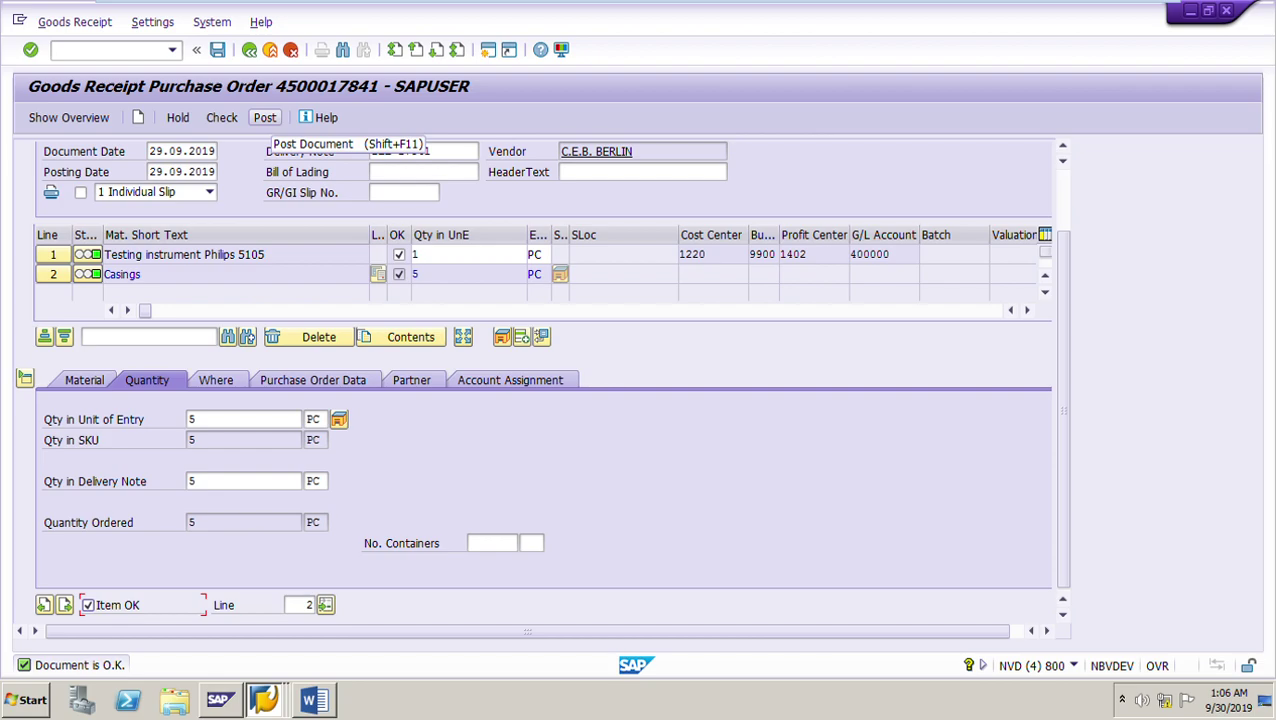
click(264, 118)
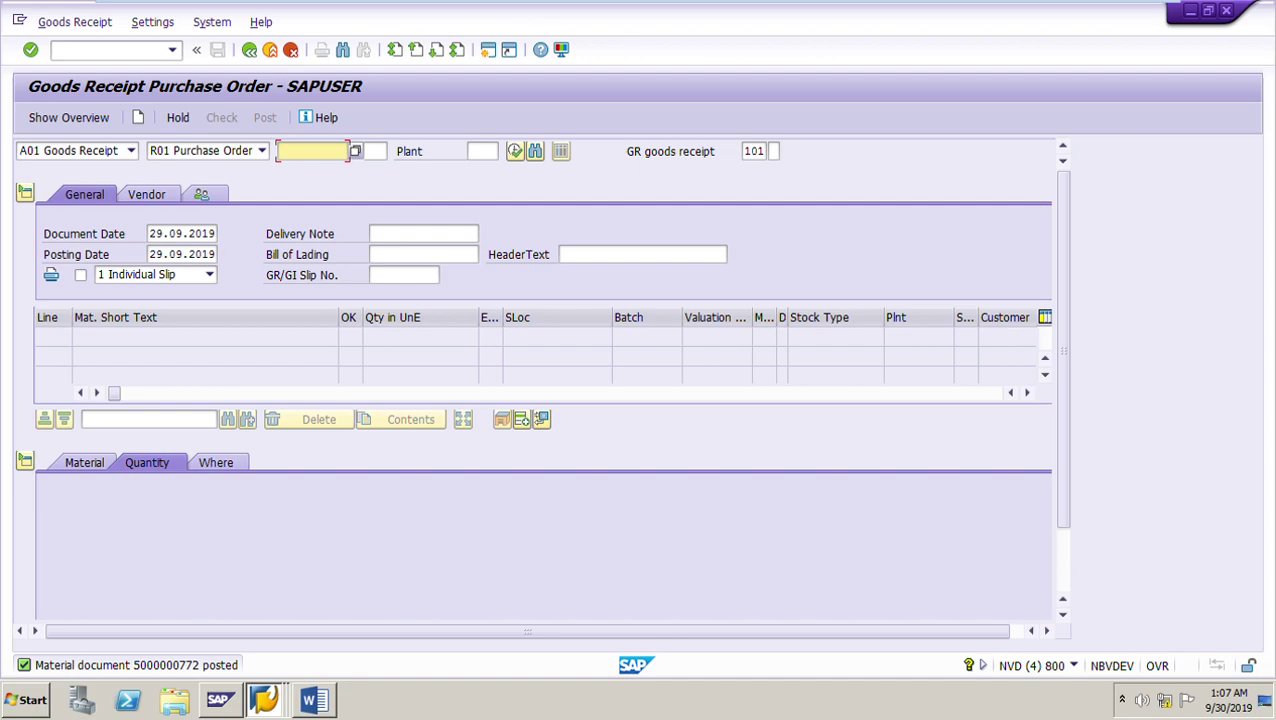
key(alt+Tab)
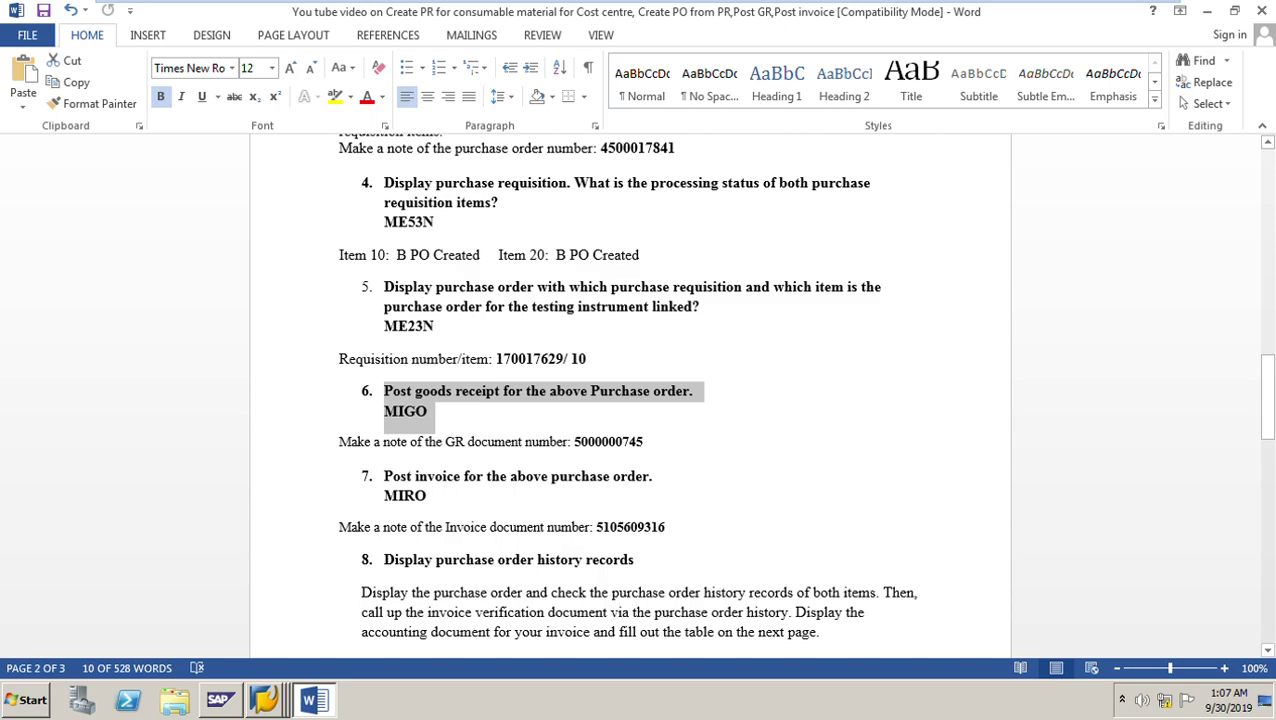
click(645, 442)
key(BackSpace)
key(BackSpace)
text(72)
click(427, 496)
Step: Switch to the purchase order session in SAP, refresh the order and check the purchase order history of the testing instrument item
click(315, 700)
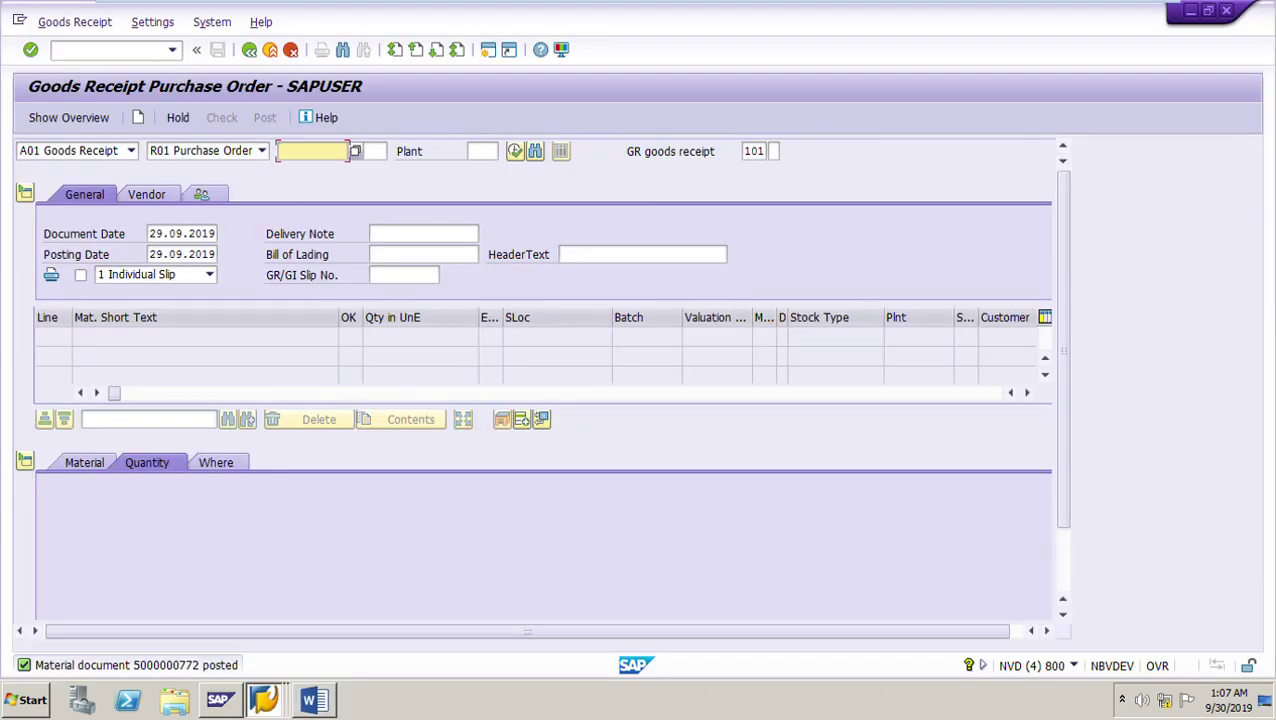
click(265, 700)
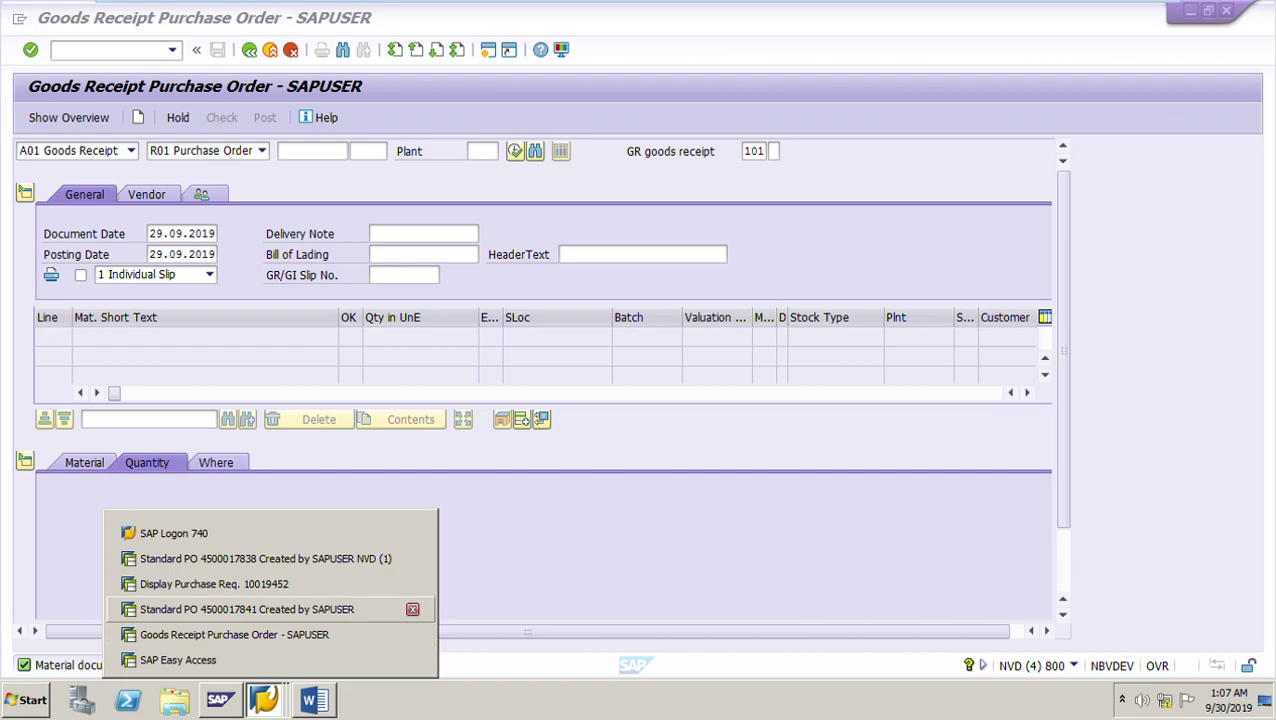
click(247, 609)
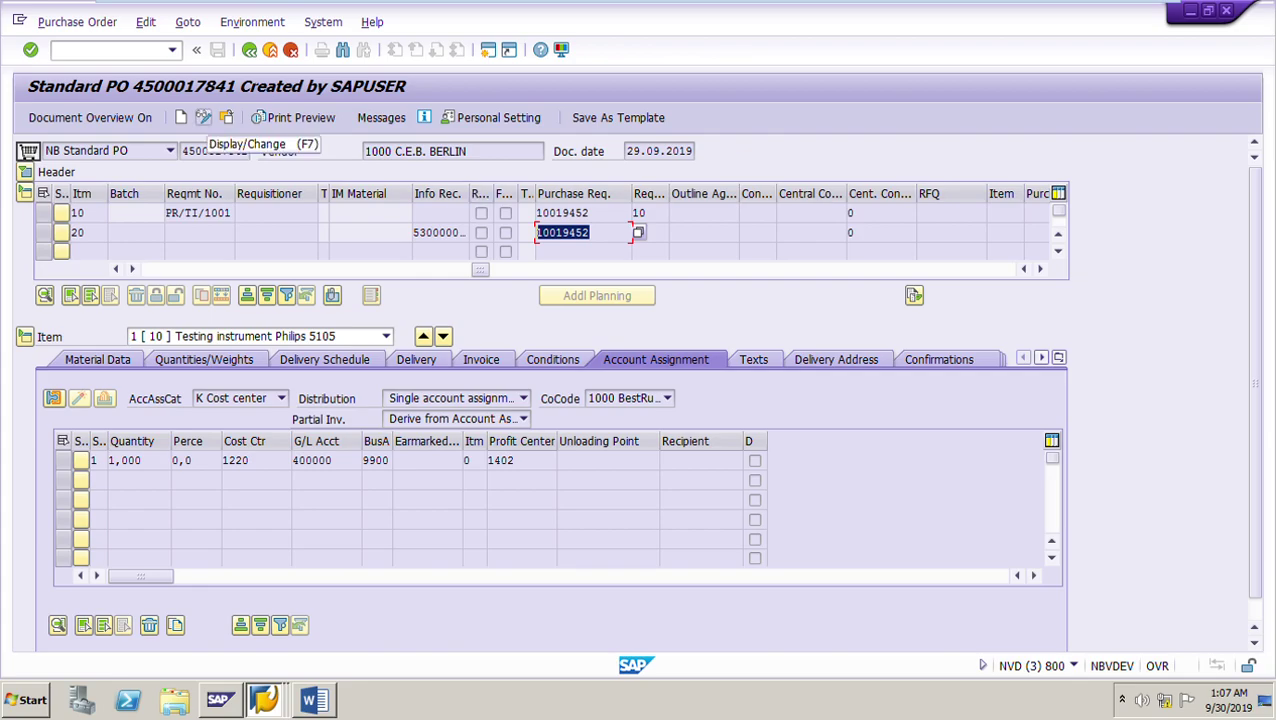
click(203, 117)
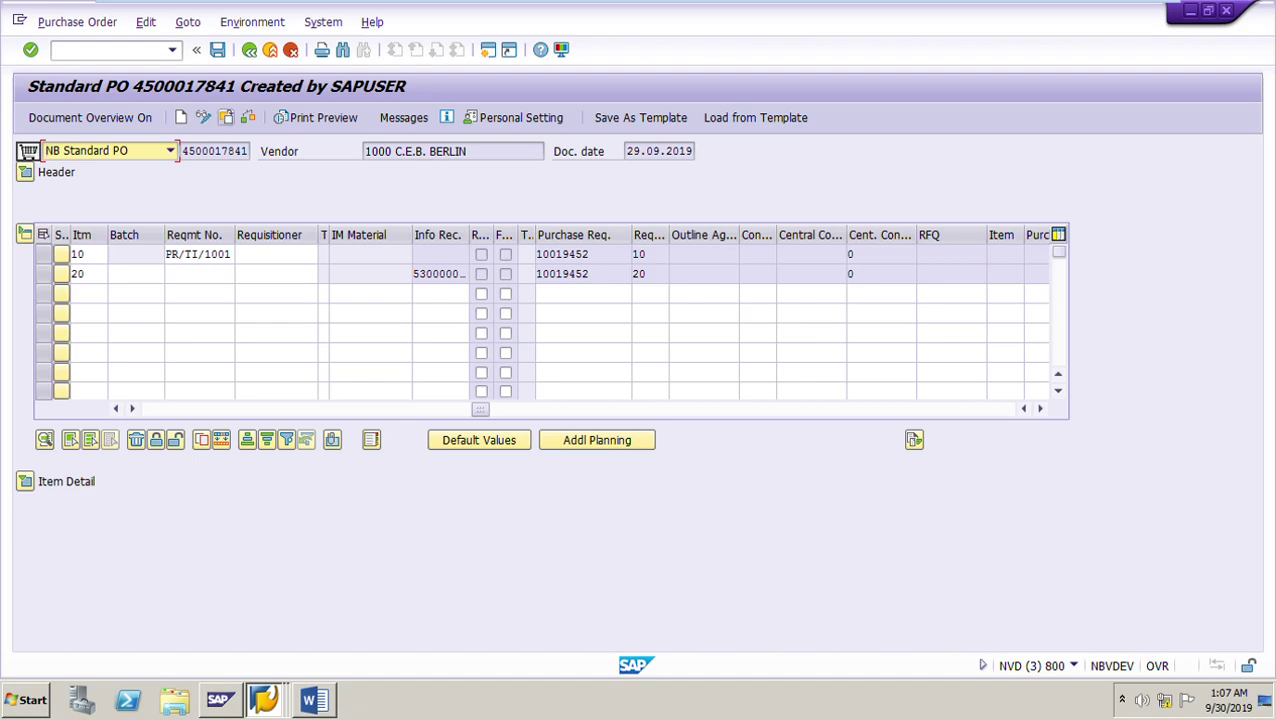
click(203, 117)
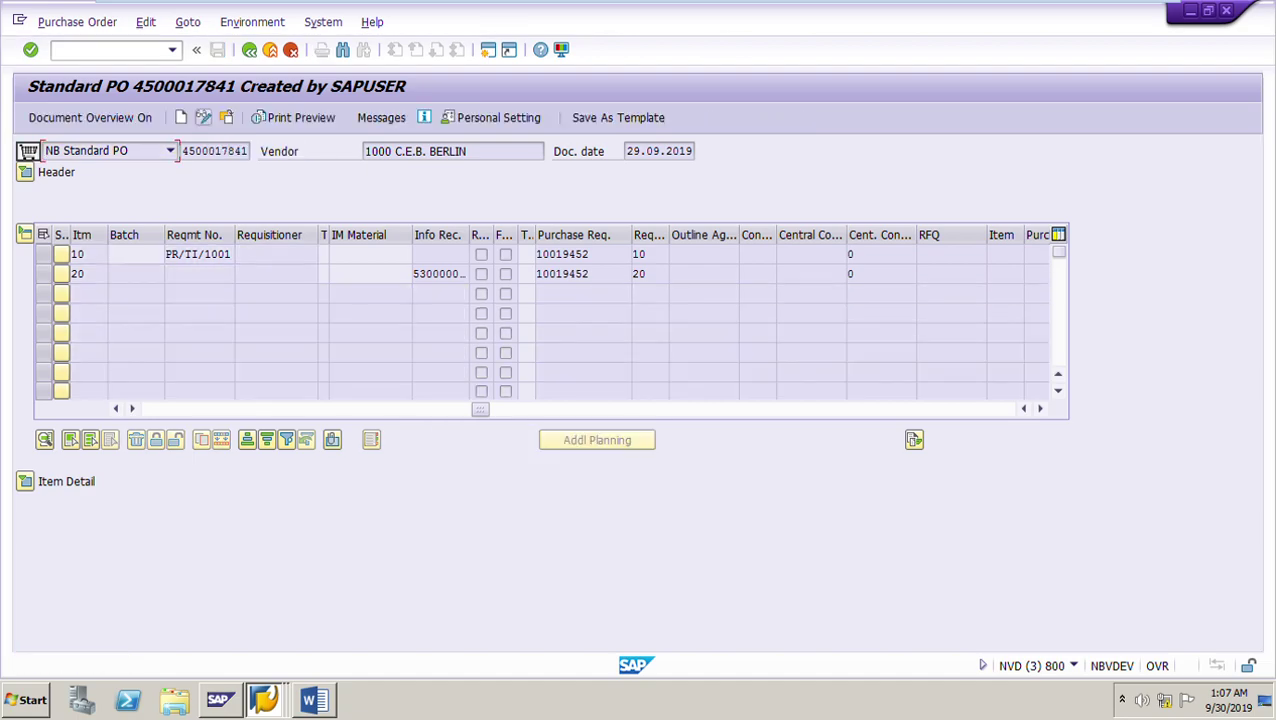
click(25, 481)
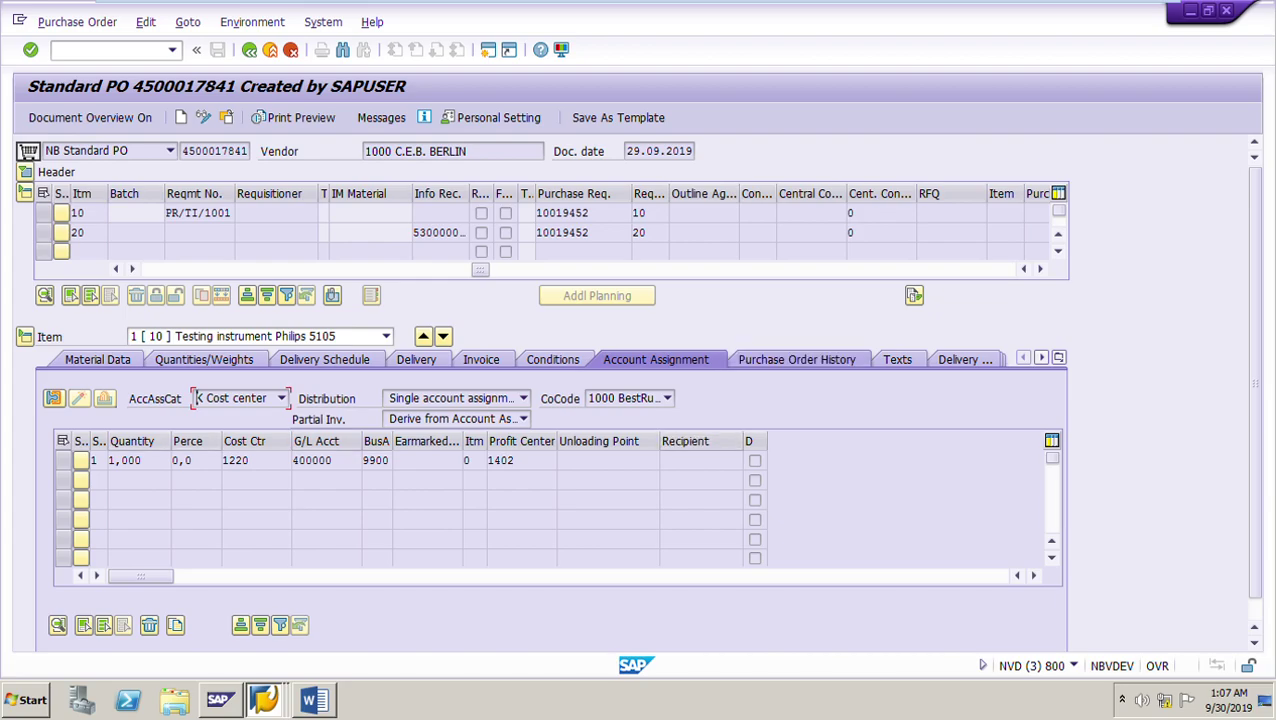
click(797, 360)
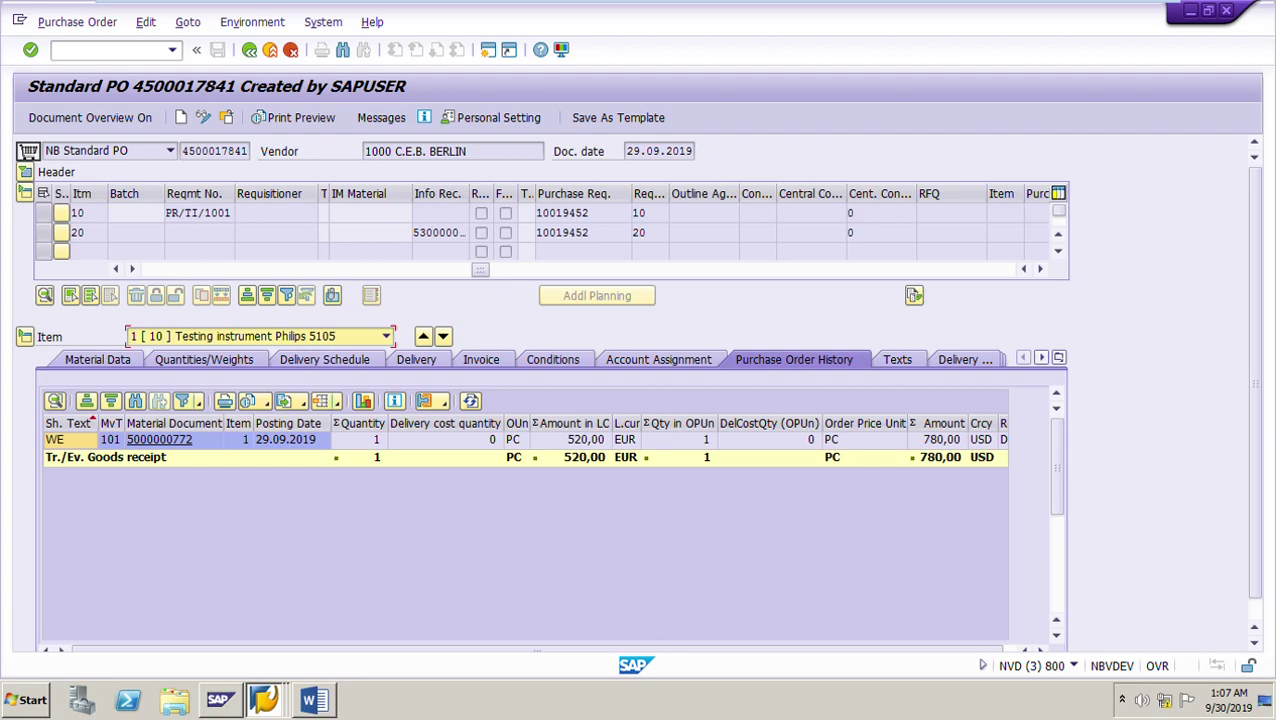
Step: Switch to Word and read exercise 7 on posting the invoice with MIRO
click(314, 700)
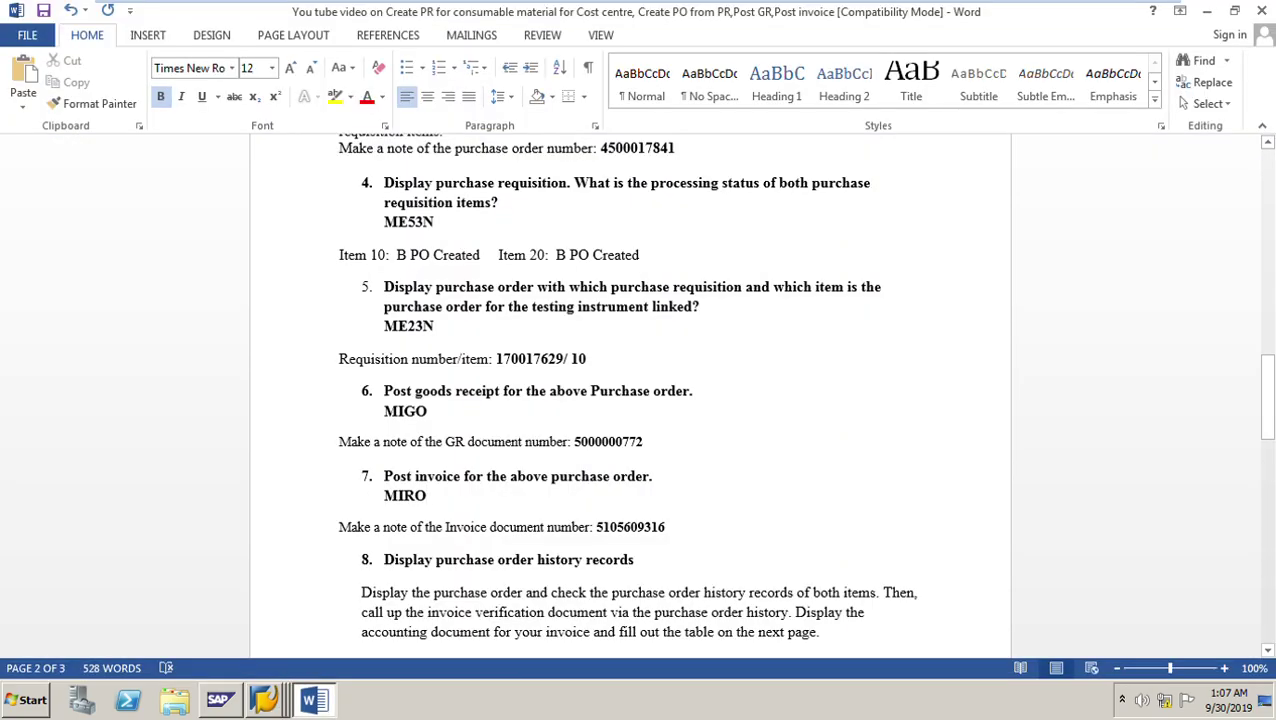
key(ctrl+Up)
key(ctrl+shift+Down)
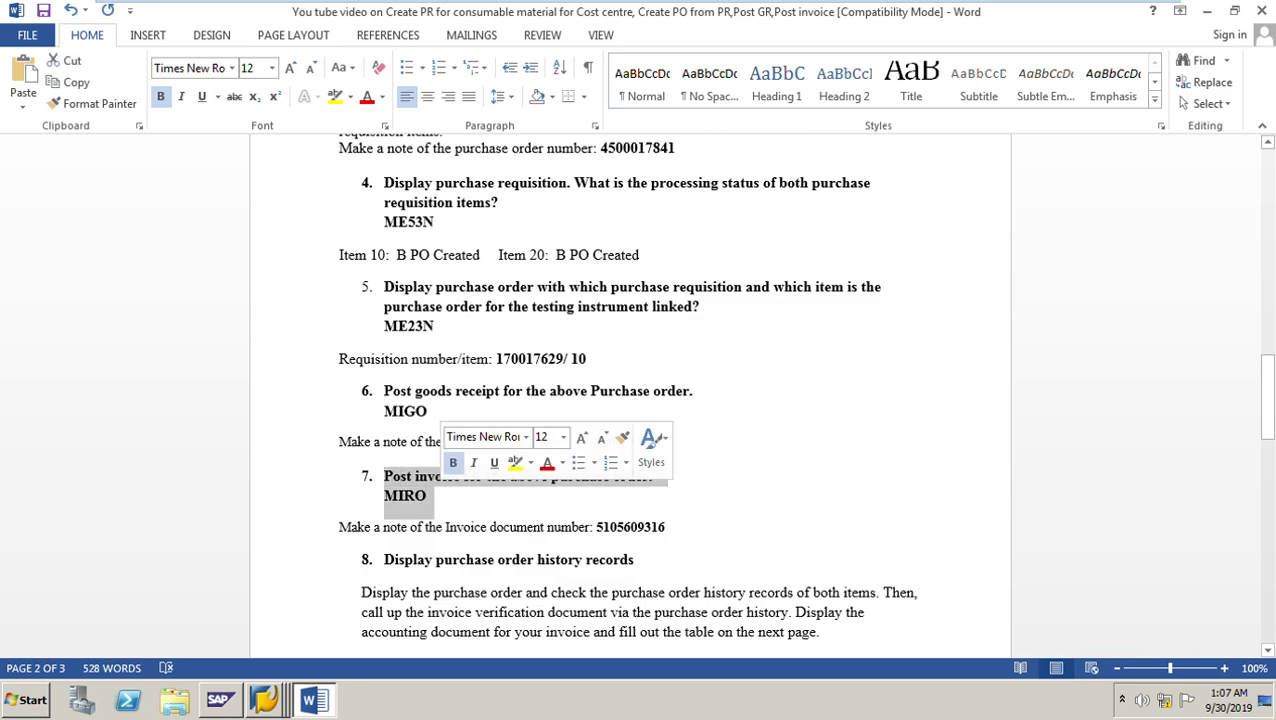
scroll(640, 400, down, 2)
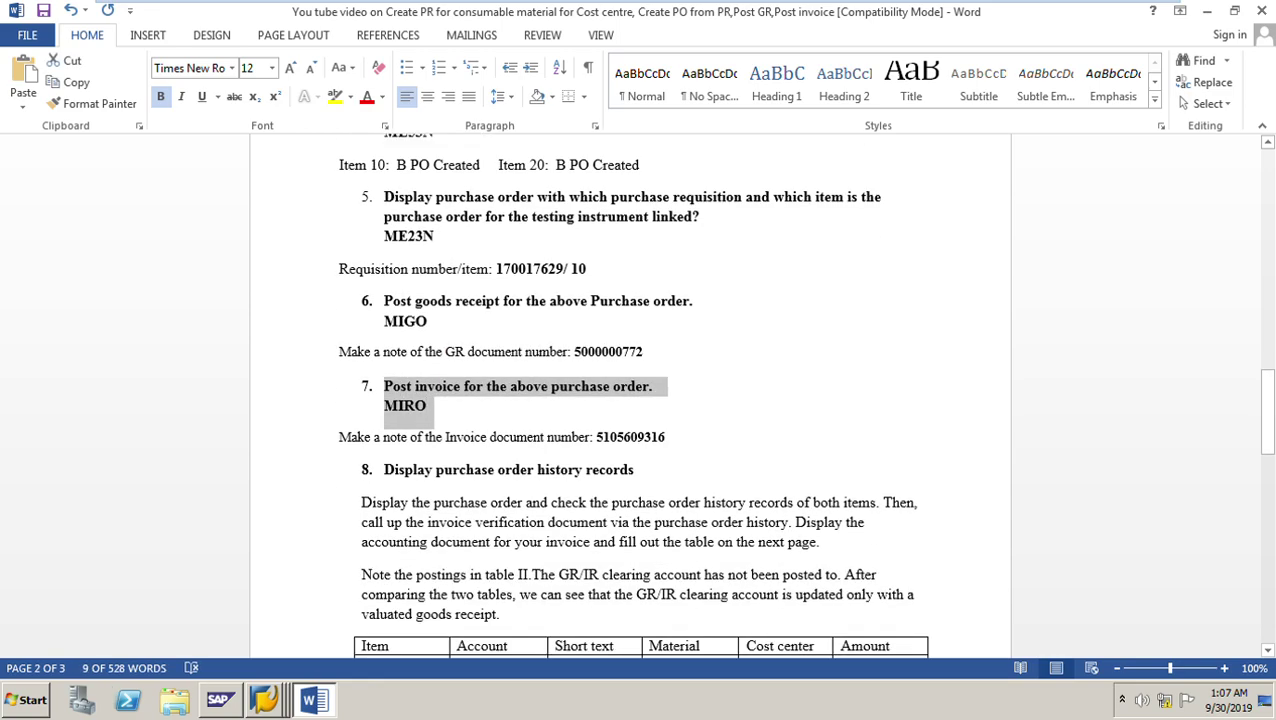
Step: Switch to the goods receipt session in SAP, exit it and start the MIRO transaction for entering an incoming invoice
click(314, 700)
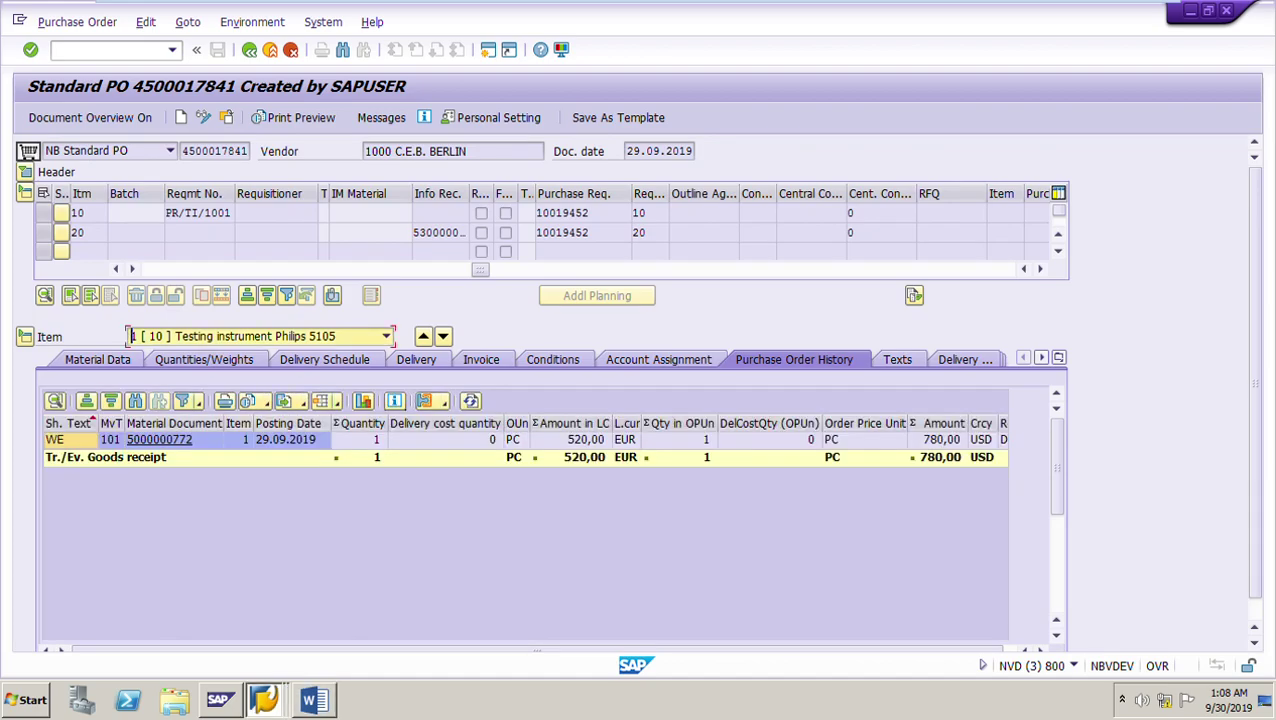
click(264, 700)
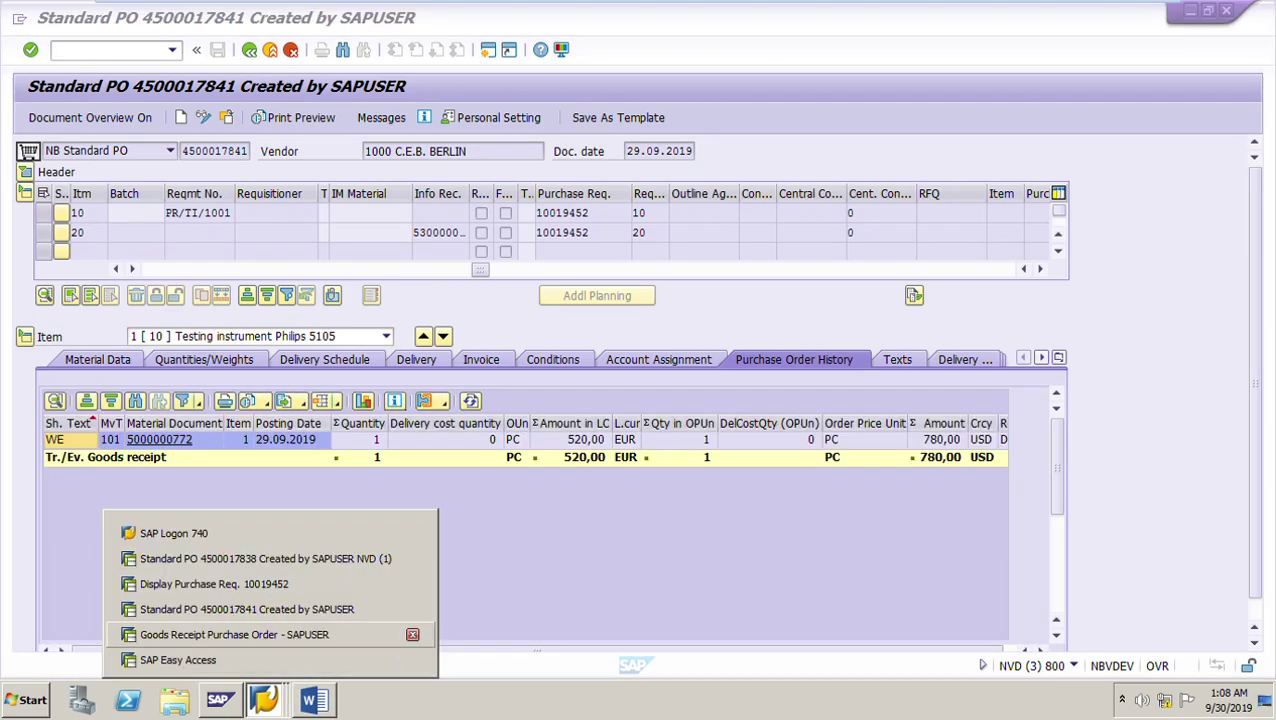
click(234, 634)
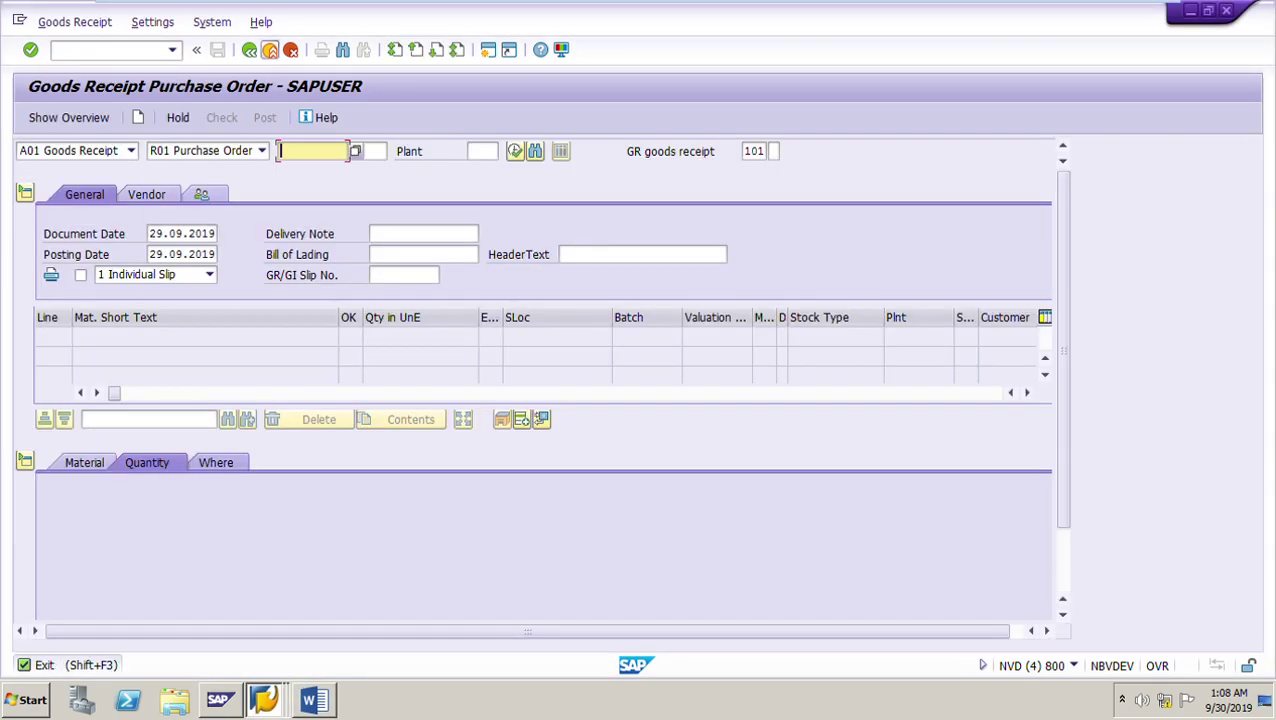
click(270, 49)
click(172, 49)
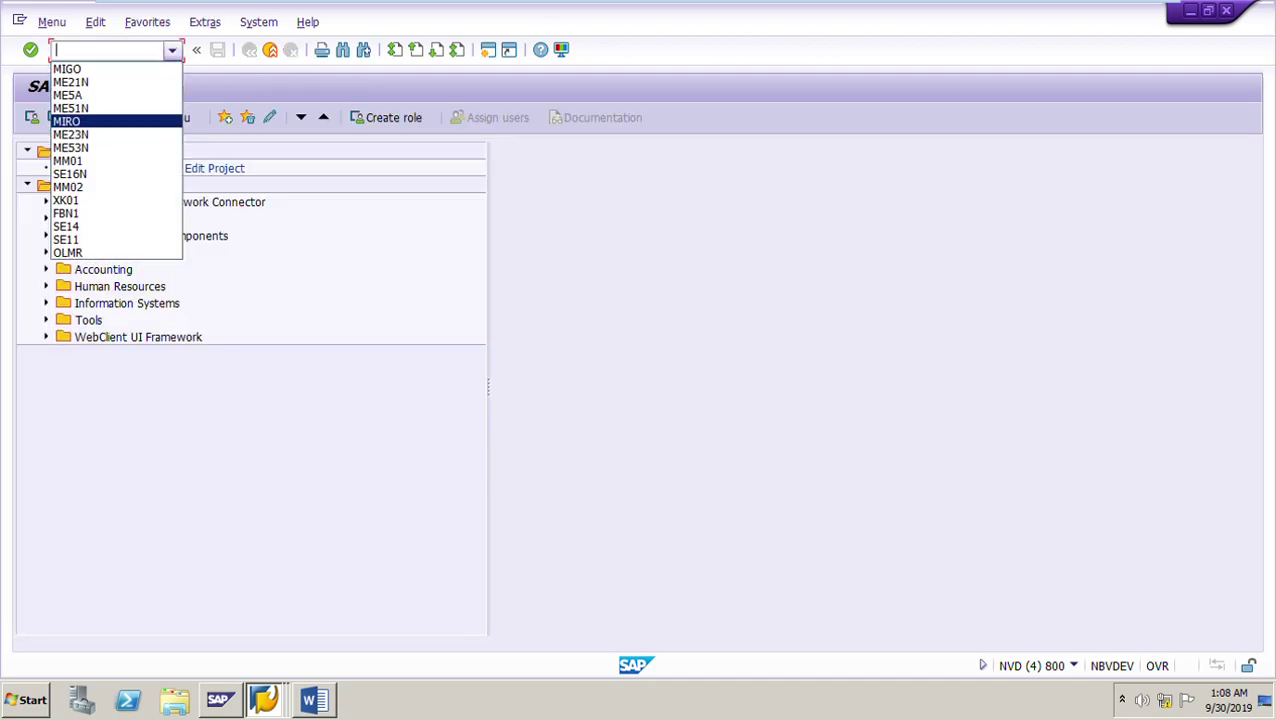
click(67, 121)
key(Return)
key(Return)
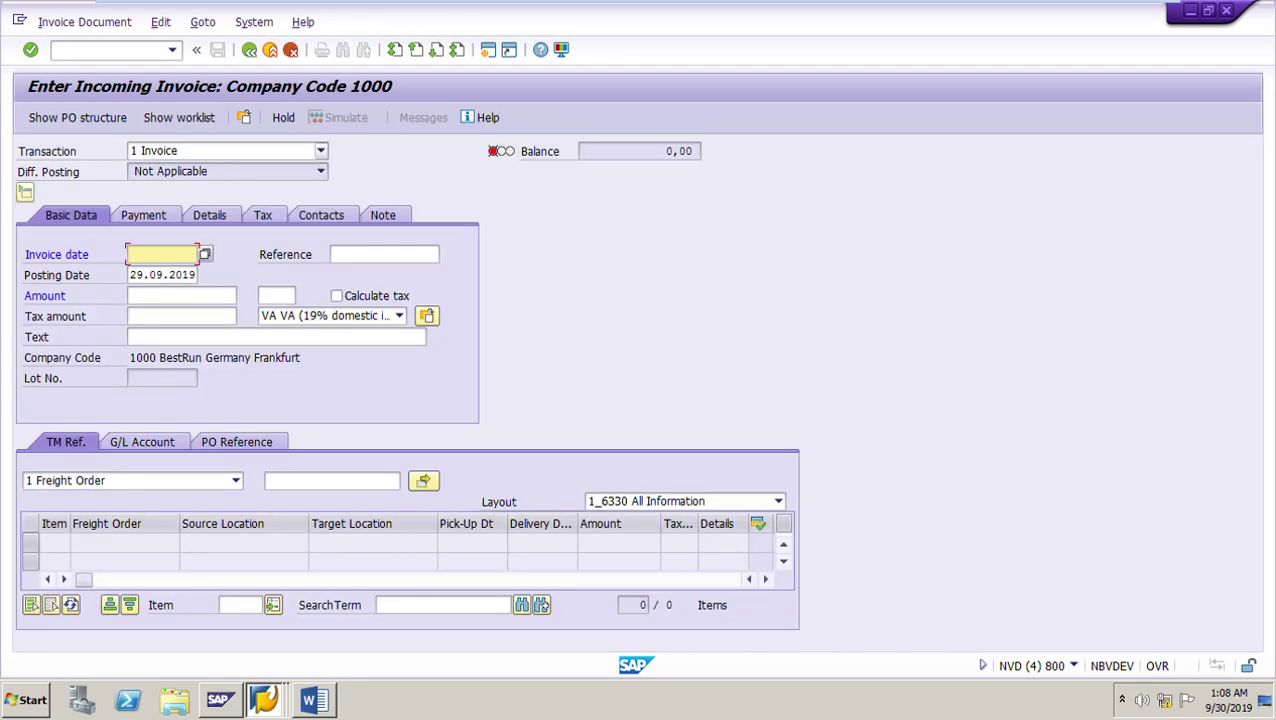
Step: Keep the transaction as Invoice, set the invoice date to 29.09.2019 and enter the purchase order number as reference
click(321, 151)
click(321, 151)
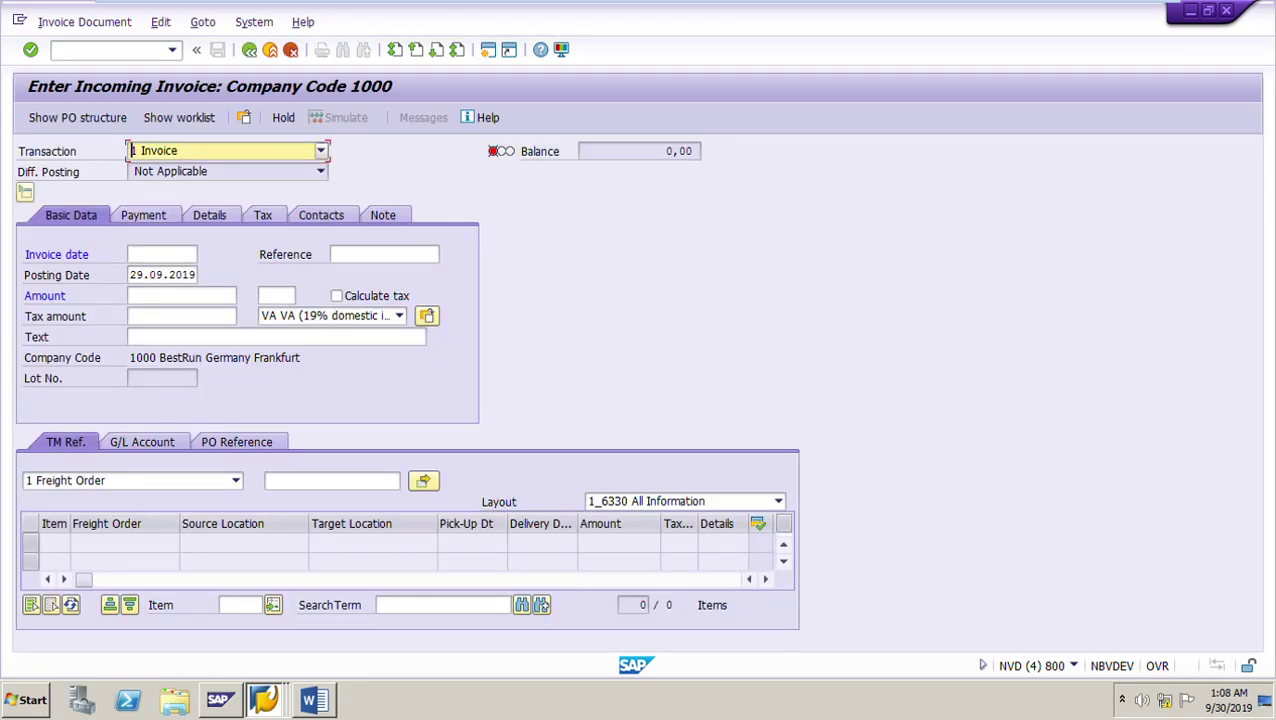
click(162, 254)
click(162, 271)
click(384, 254)
key(Down)
key(Return)
key(BackSpace)
key(BackSpace)
text(41)
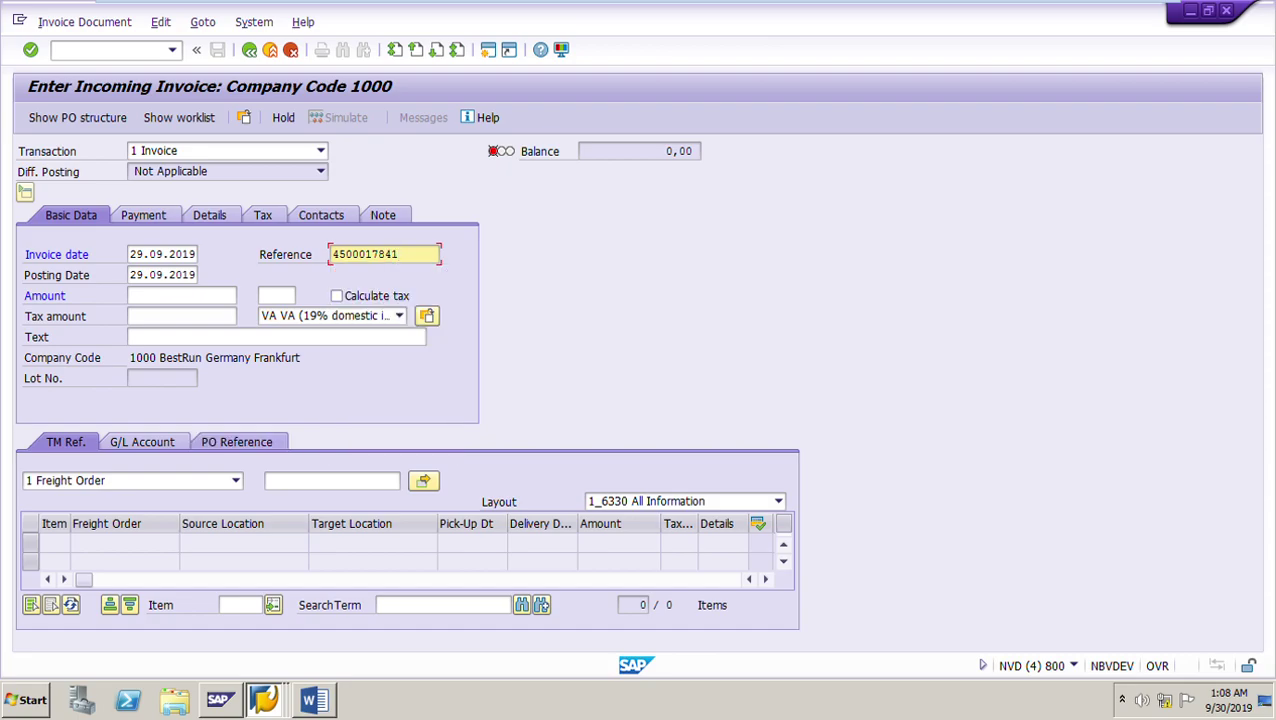
Step: Reference the invoice to the same purchase order by its number and load its goods/service items
key(Return)
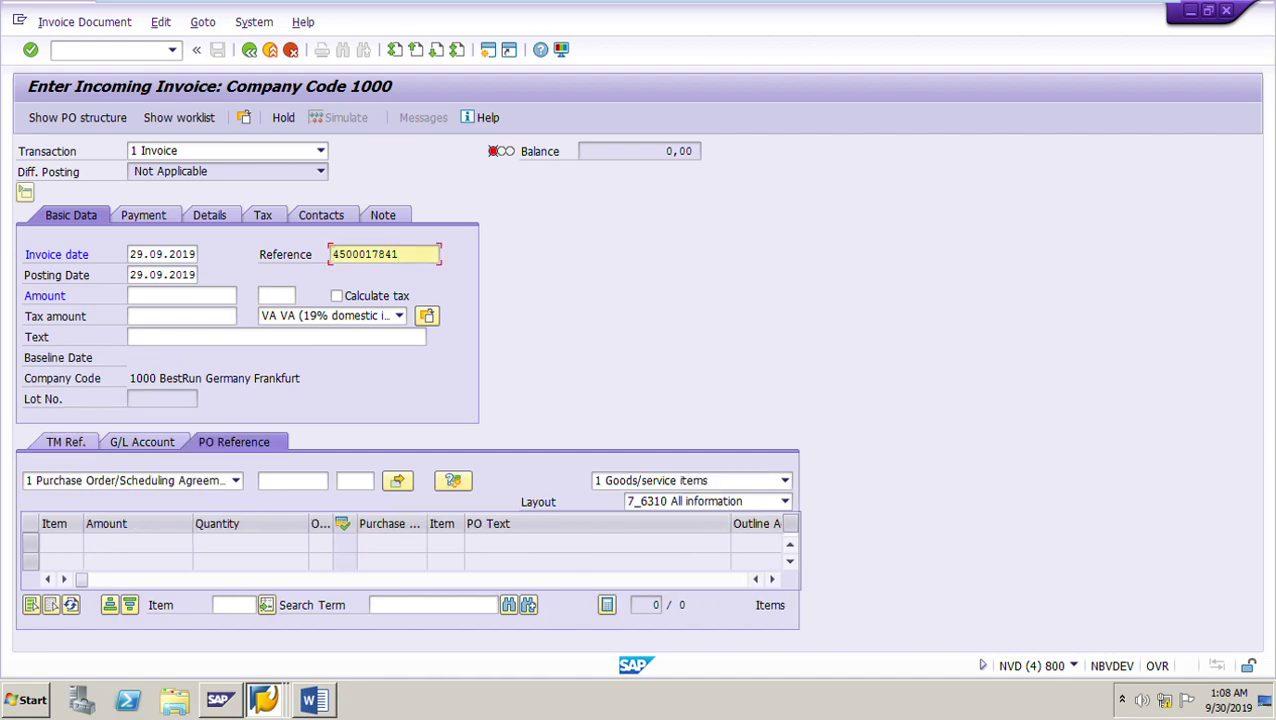
click(236, 481)
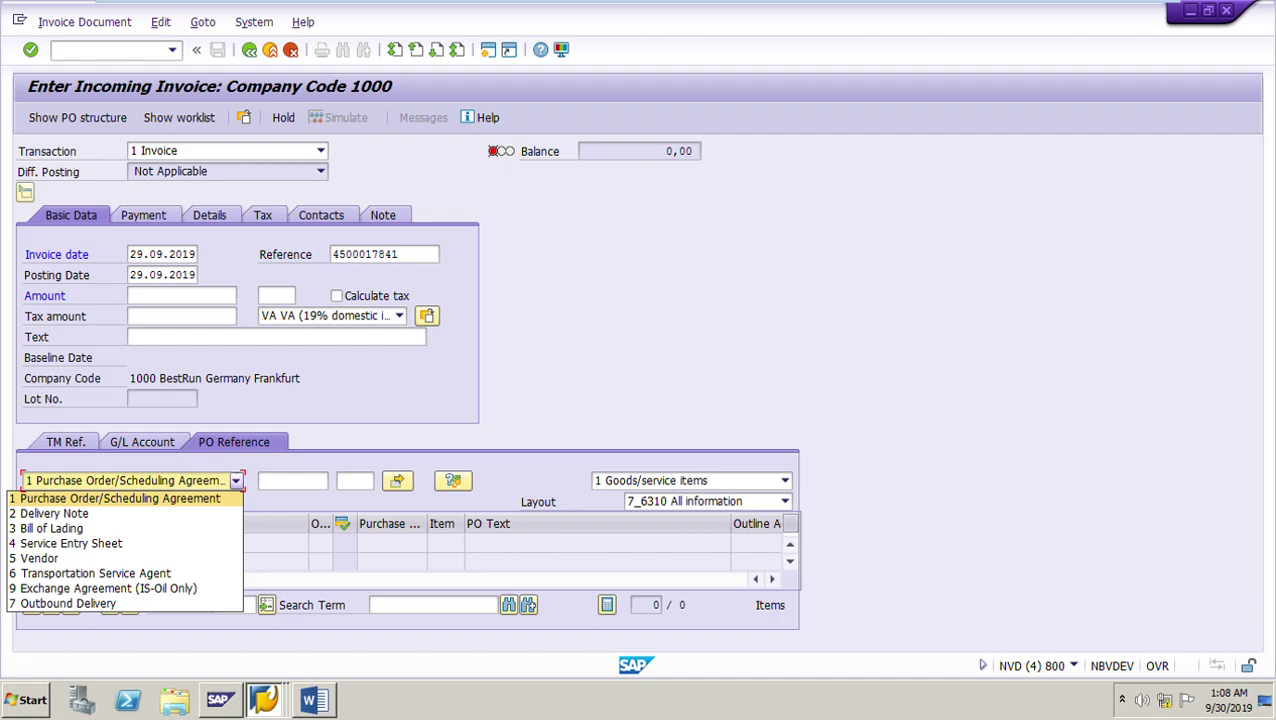
click(236, 481)
click(236, 481)
click(236, 481)
click(264, 481)
click(264, 481)
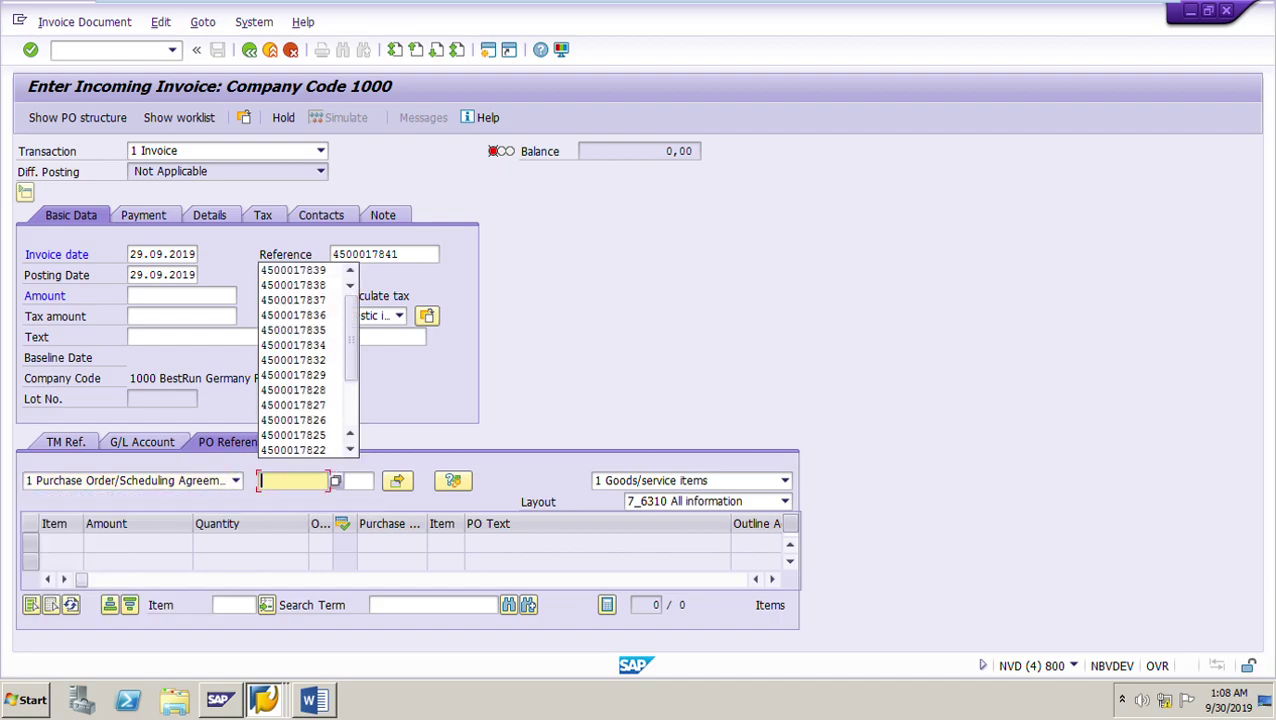
click(293, 270)
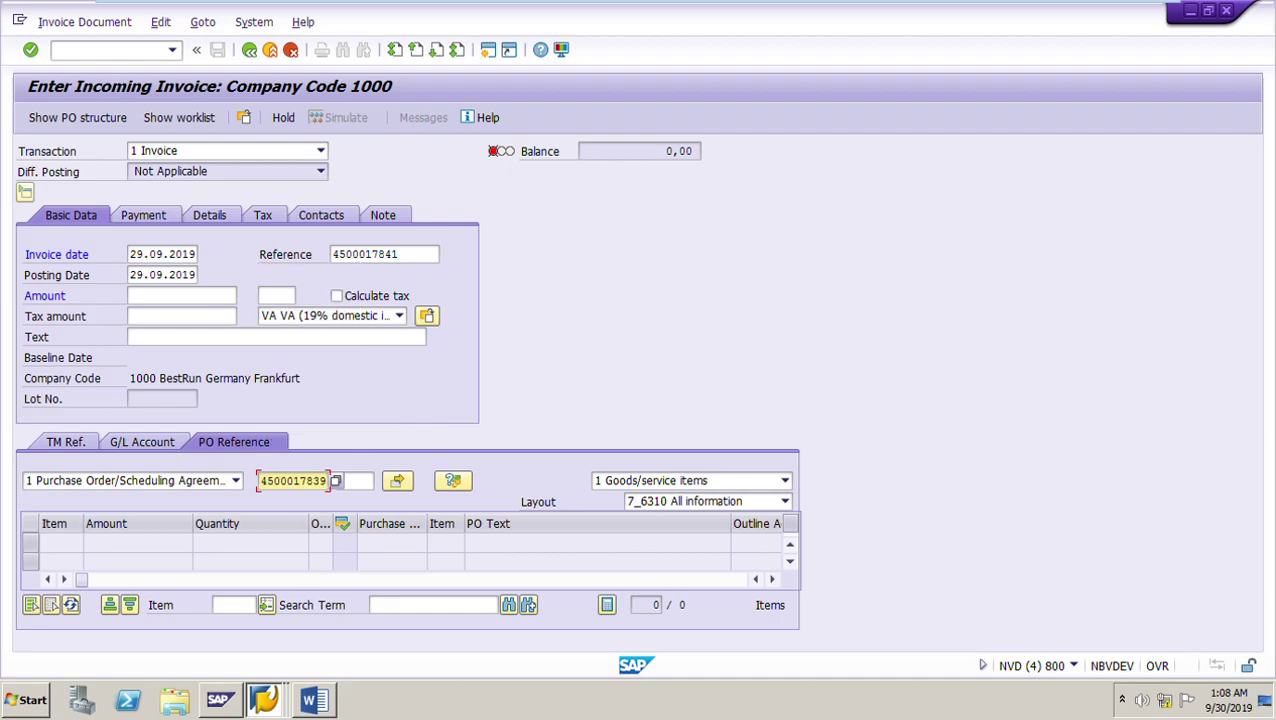
key(BackSpace)
key(BackSpace)
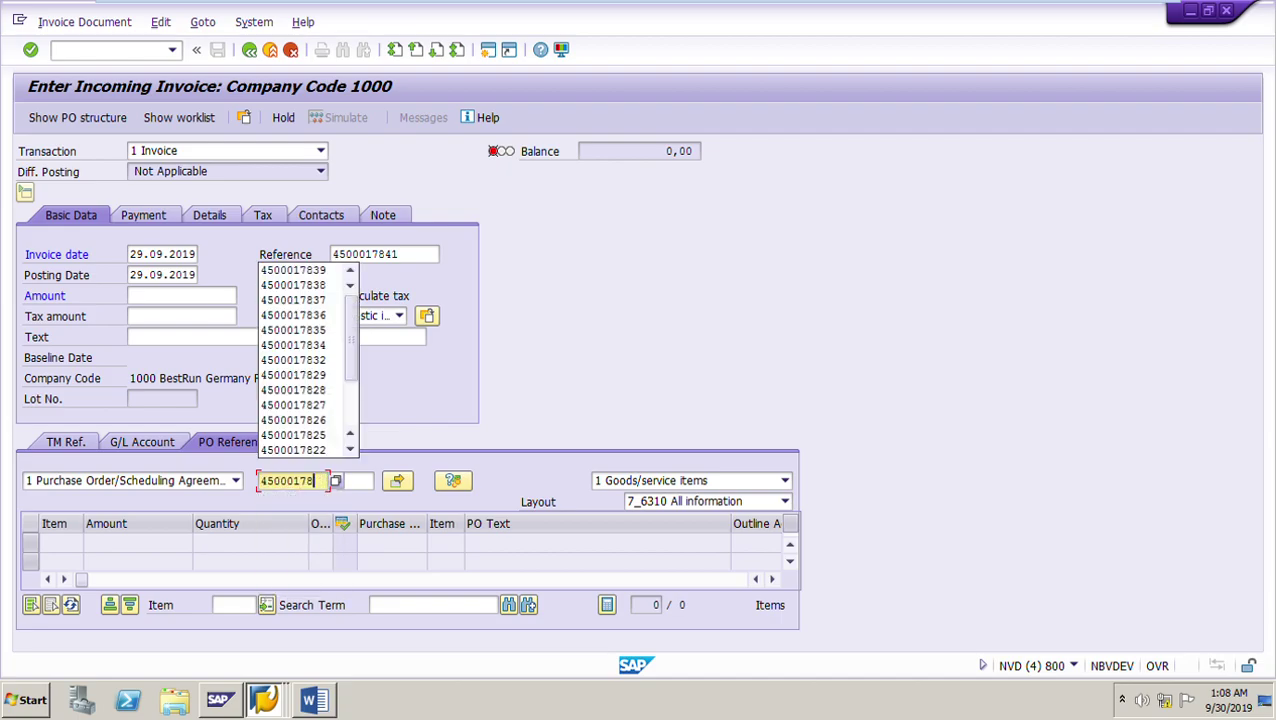
text(41)
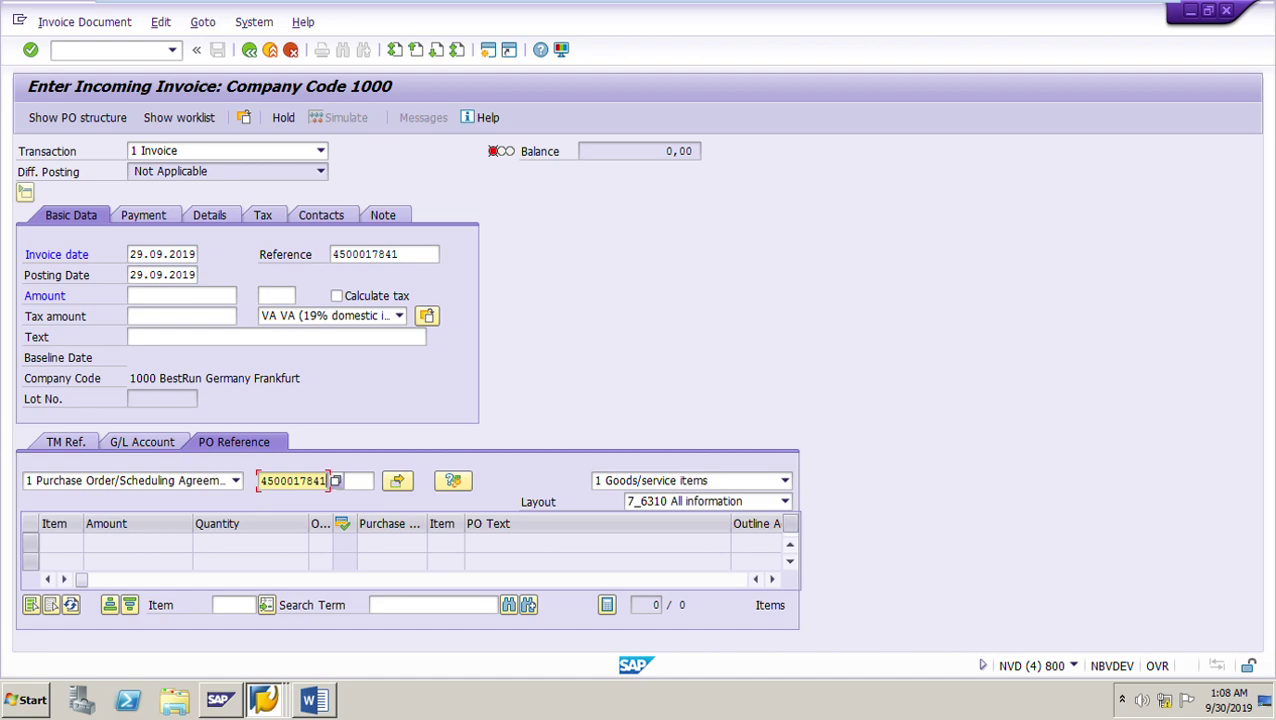
click(785, 481)
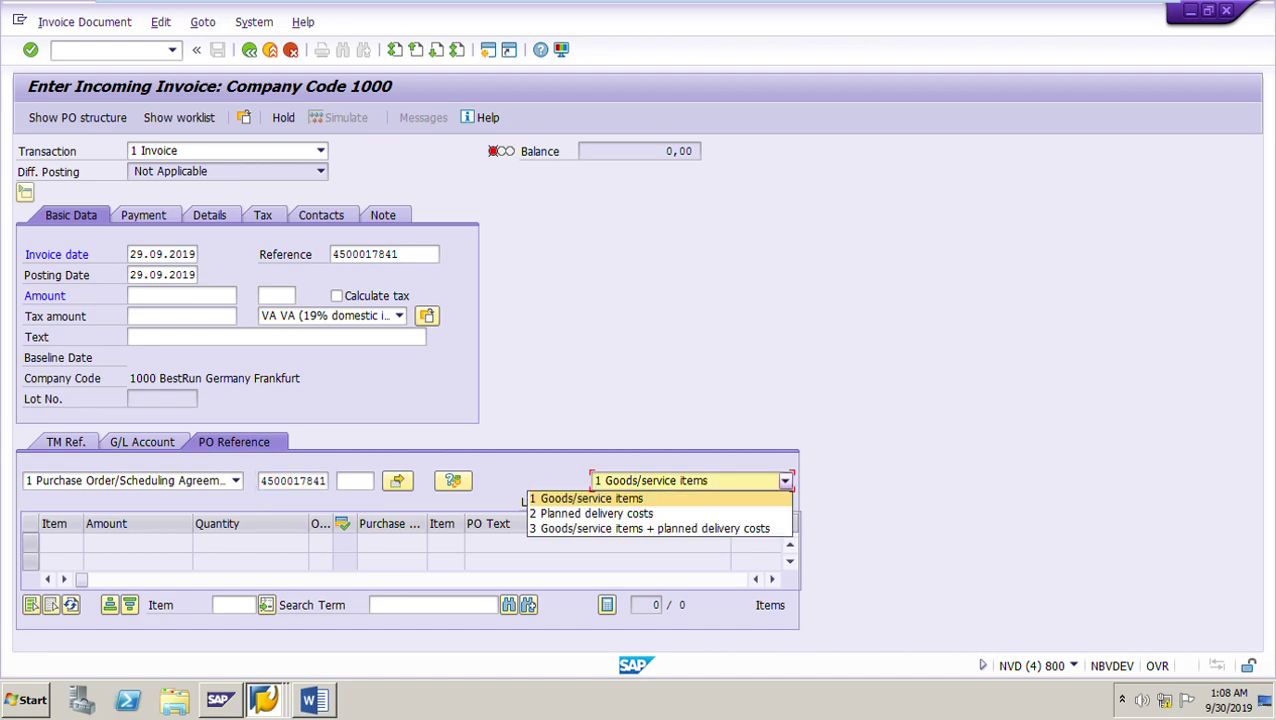
key(Return)
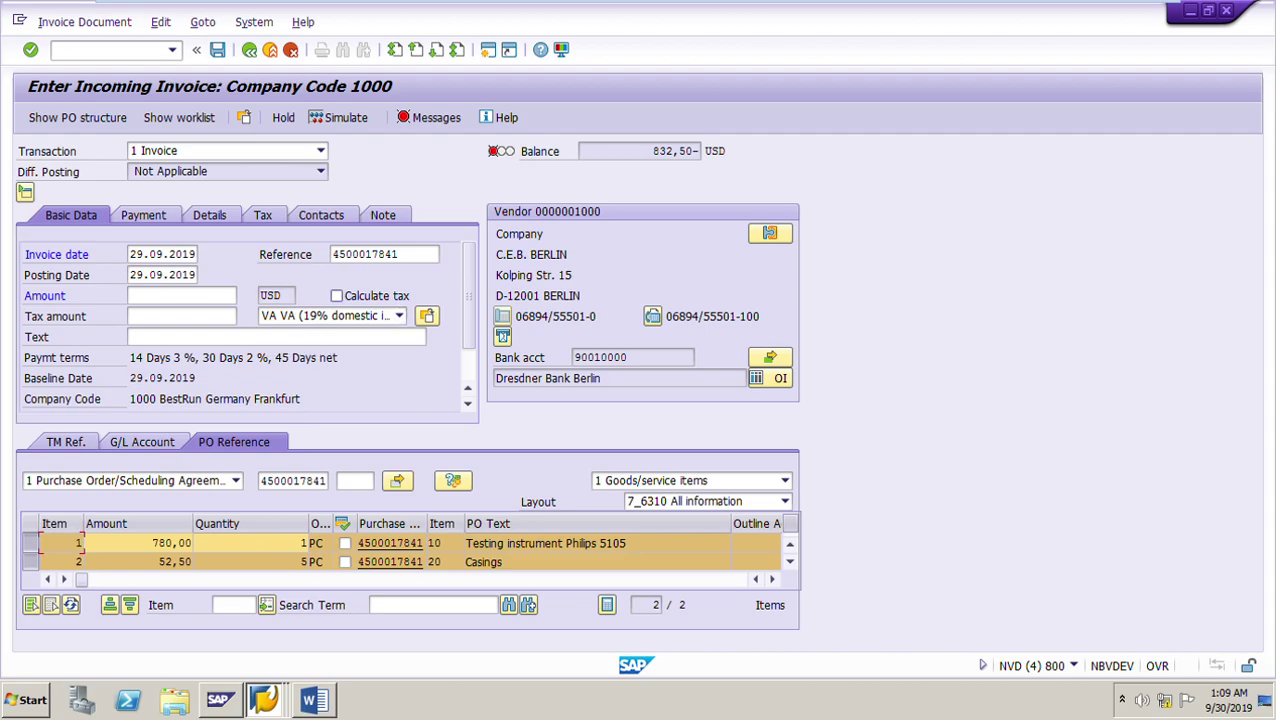
Step: Turn on automatic tax calculation for the invoice and check the tax amount
click(337, 296)
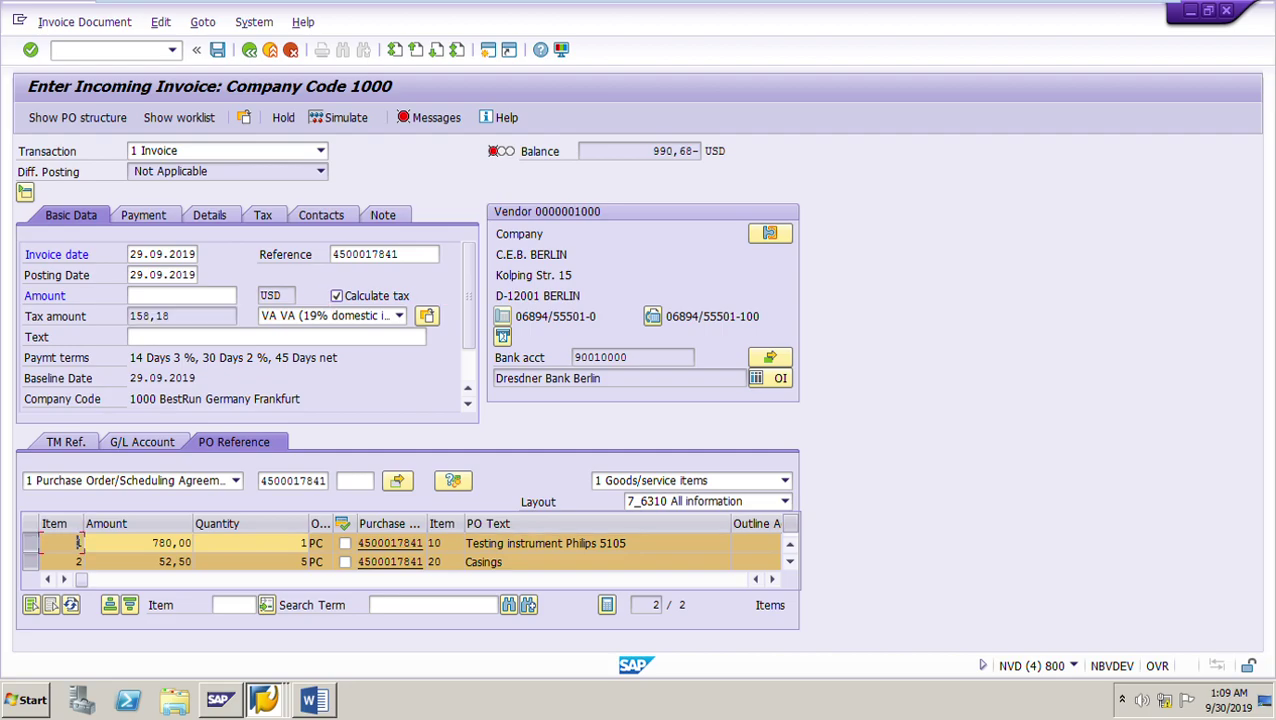
drag(178, 316, 129, 316)
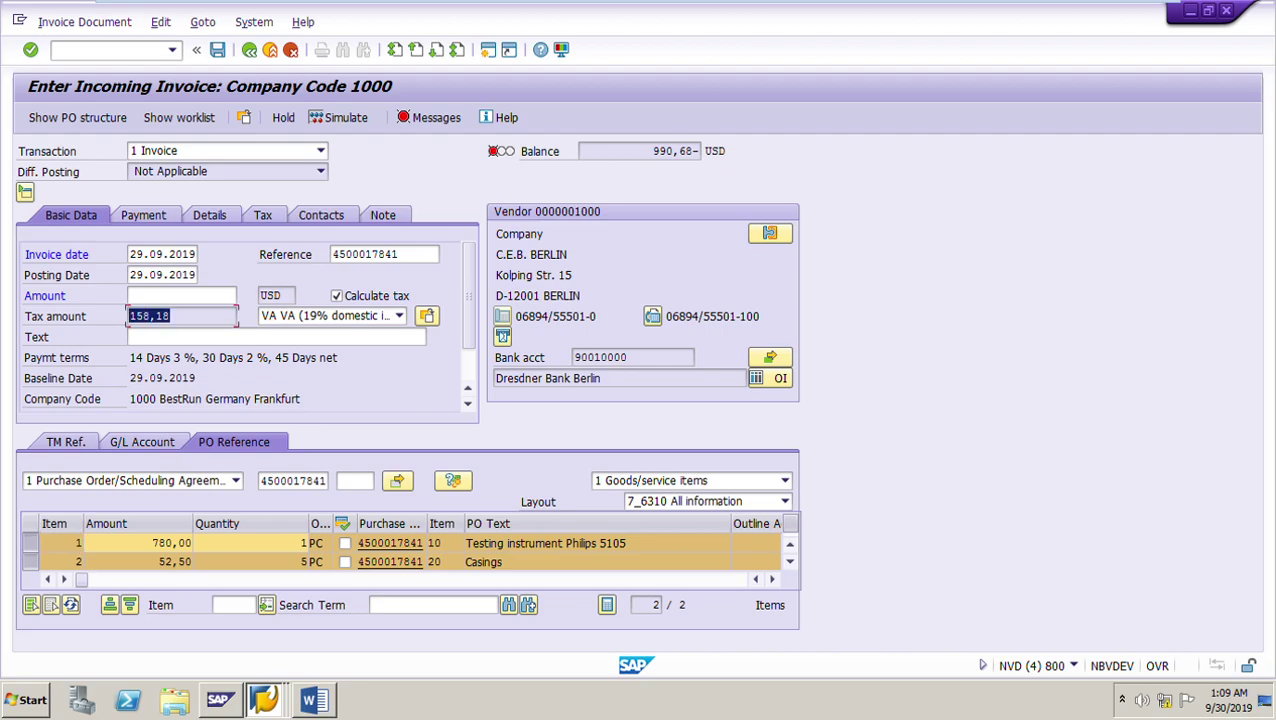
click(171, 316)
key(alt+Tab)
key(alt+Tab)
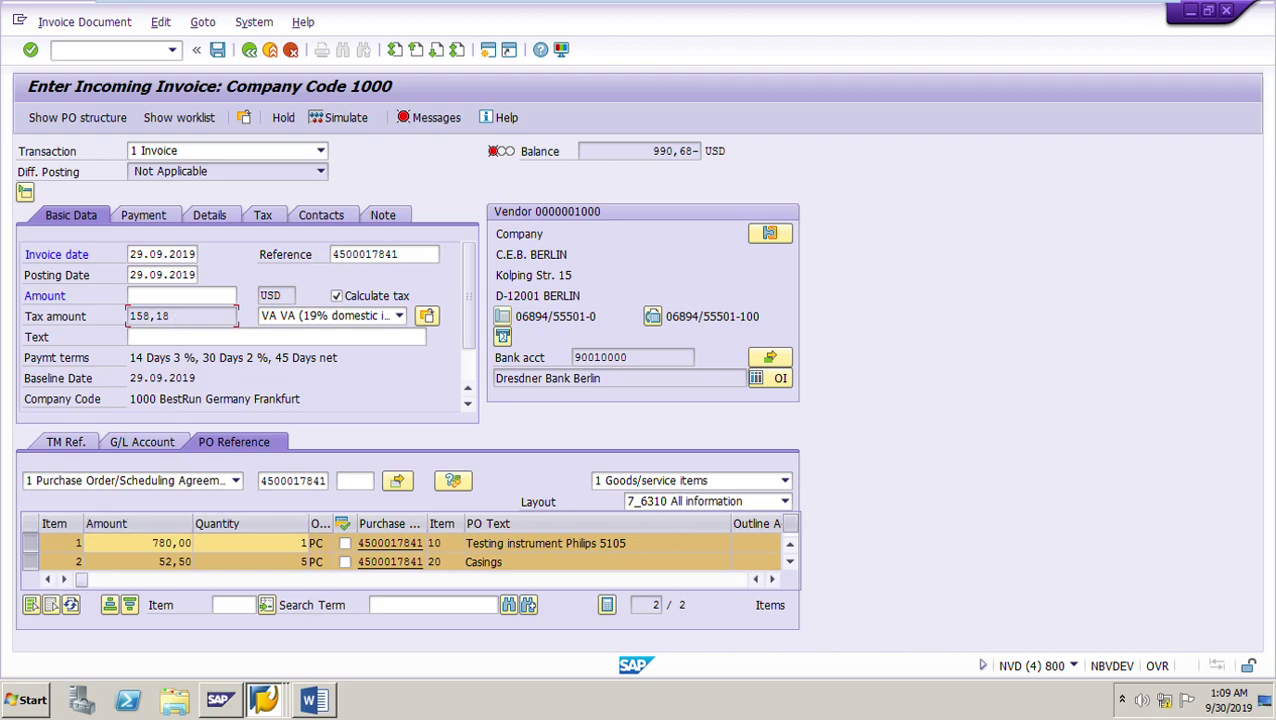
Step: Check the item and tax amounts, then copy the balance into the invoice amount as 990,68 without the minus sign
drag(151, 543, 192, 561)
drag(172, 316, 128, 316)
drag(652, 151, 699, 151)
key(ctrl+c)
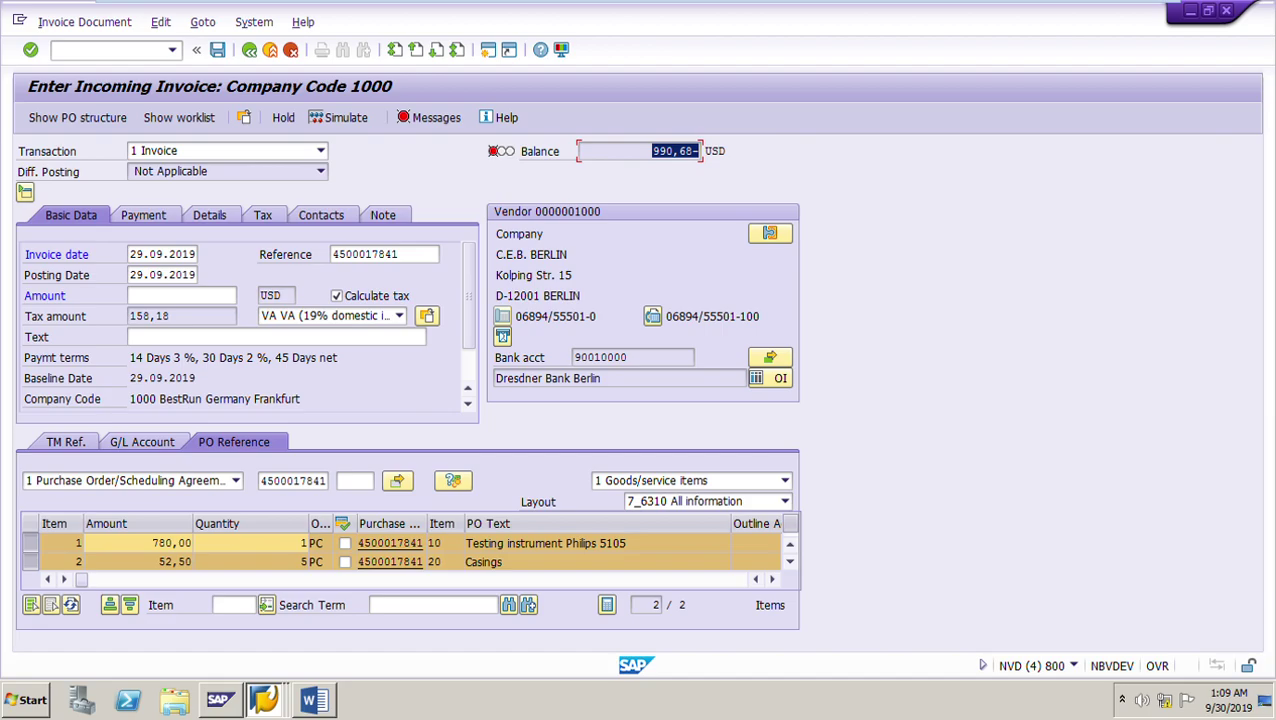
click(697, 151)
click(160, 296)
key(ctrl+v)
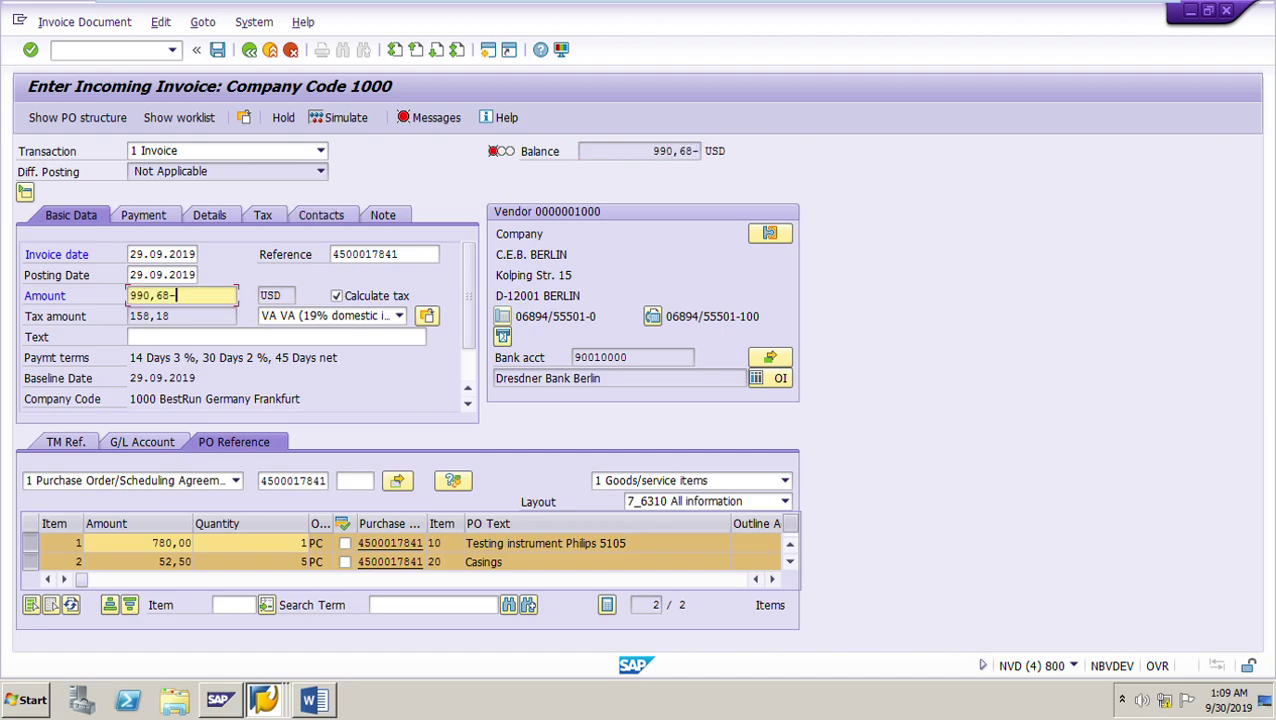
key(BackSpace)
key(Return)
key(Return)
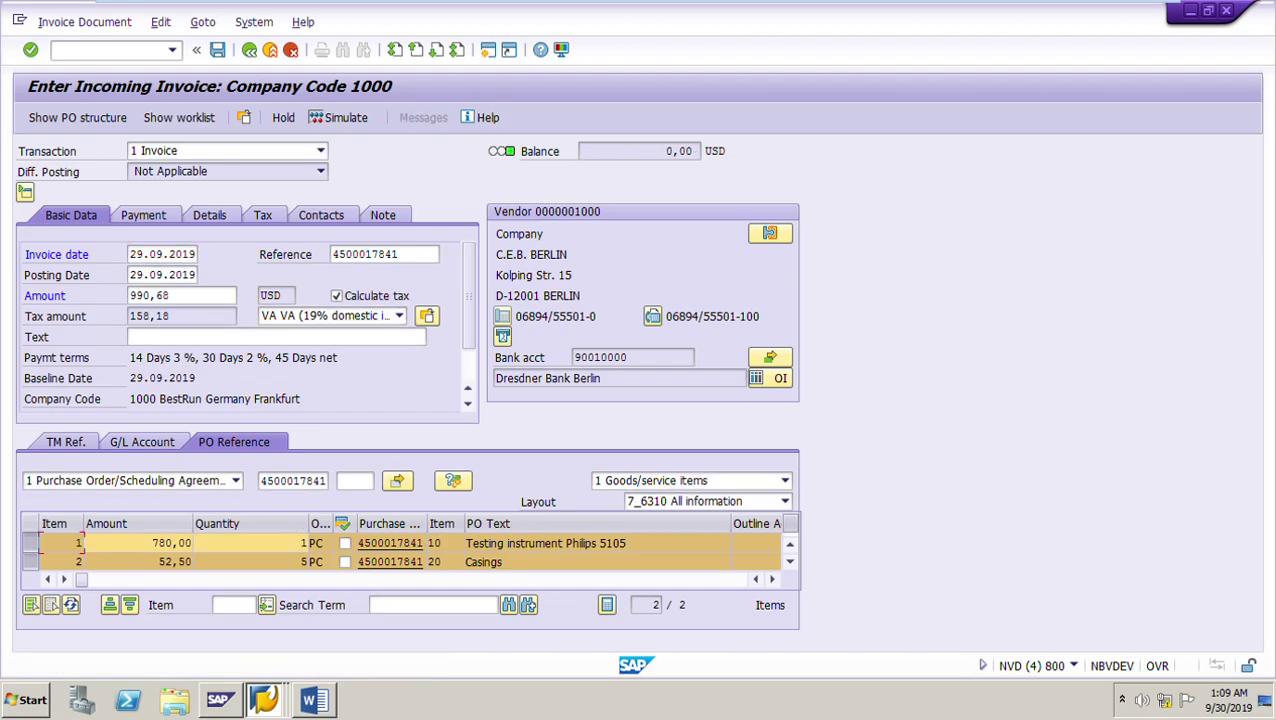
Step: Simulate the invoice document and check the G/L accounts and amounts of the vendor and goods/invoice received lines
mouse_move(500, 152)
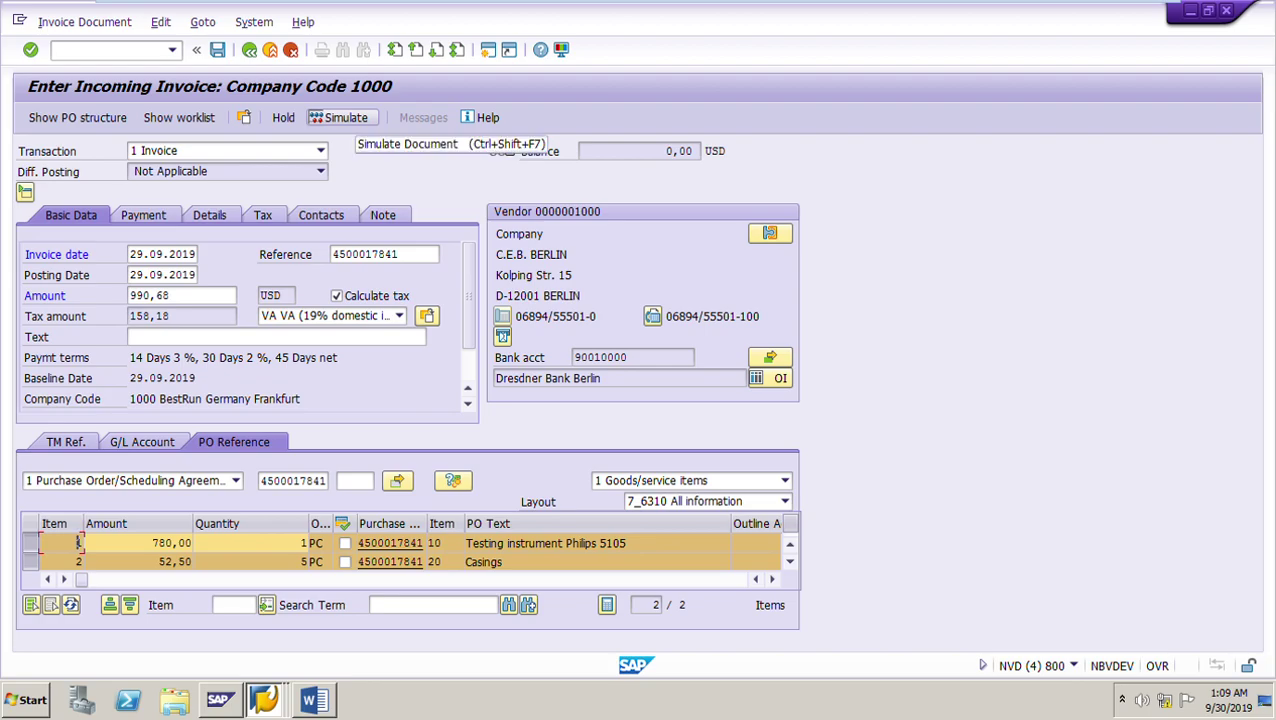
click(340, 117)
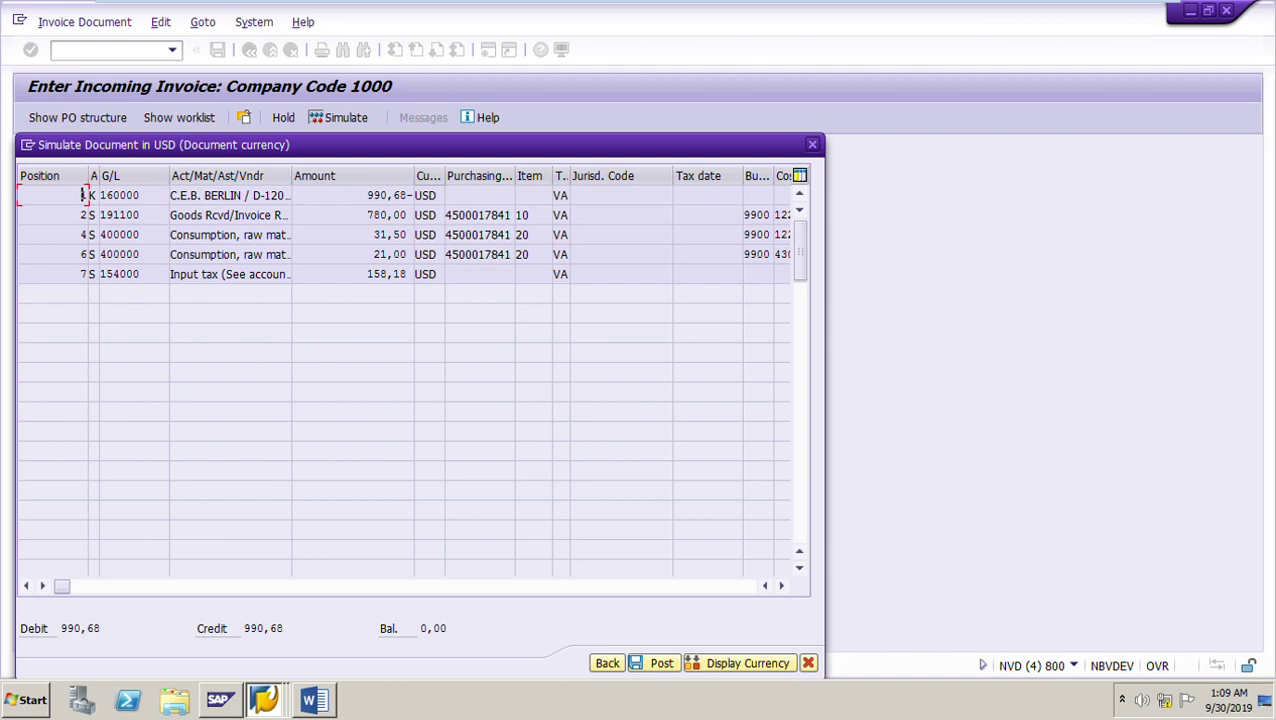
drag(142, 195, 100, 195)
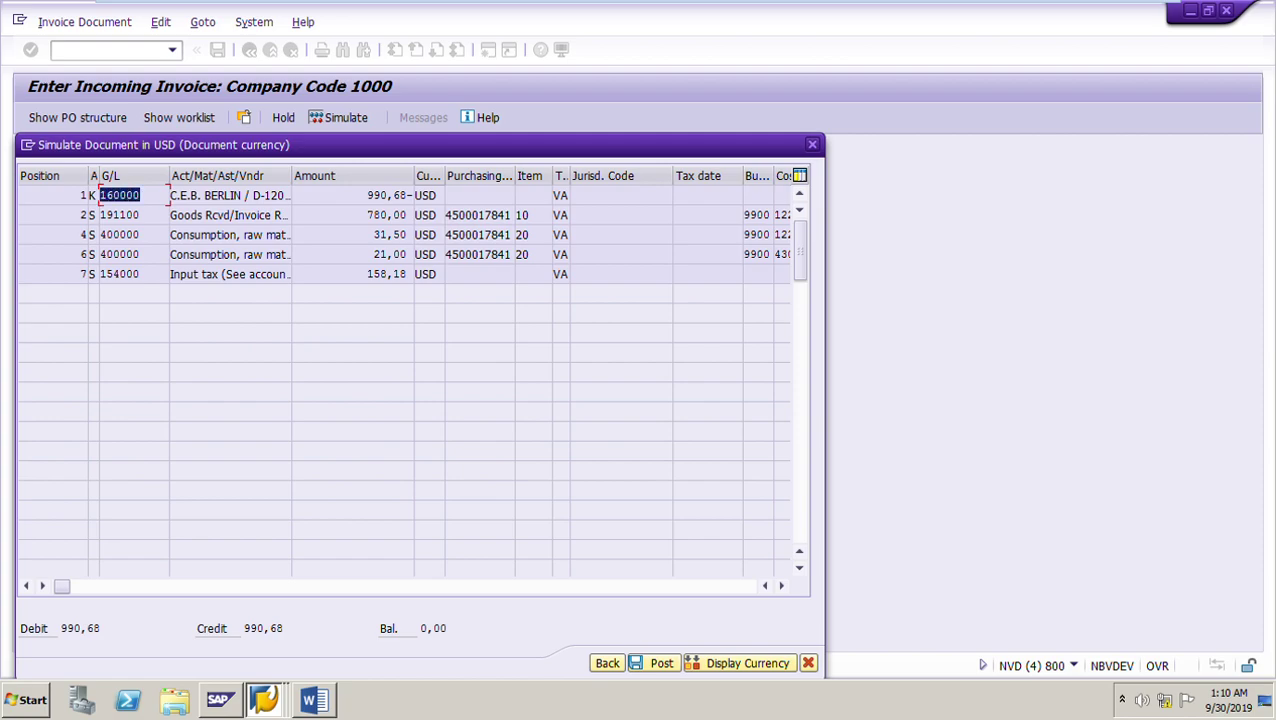
drag(367, 195, 412, 195)
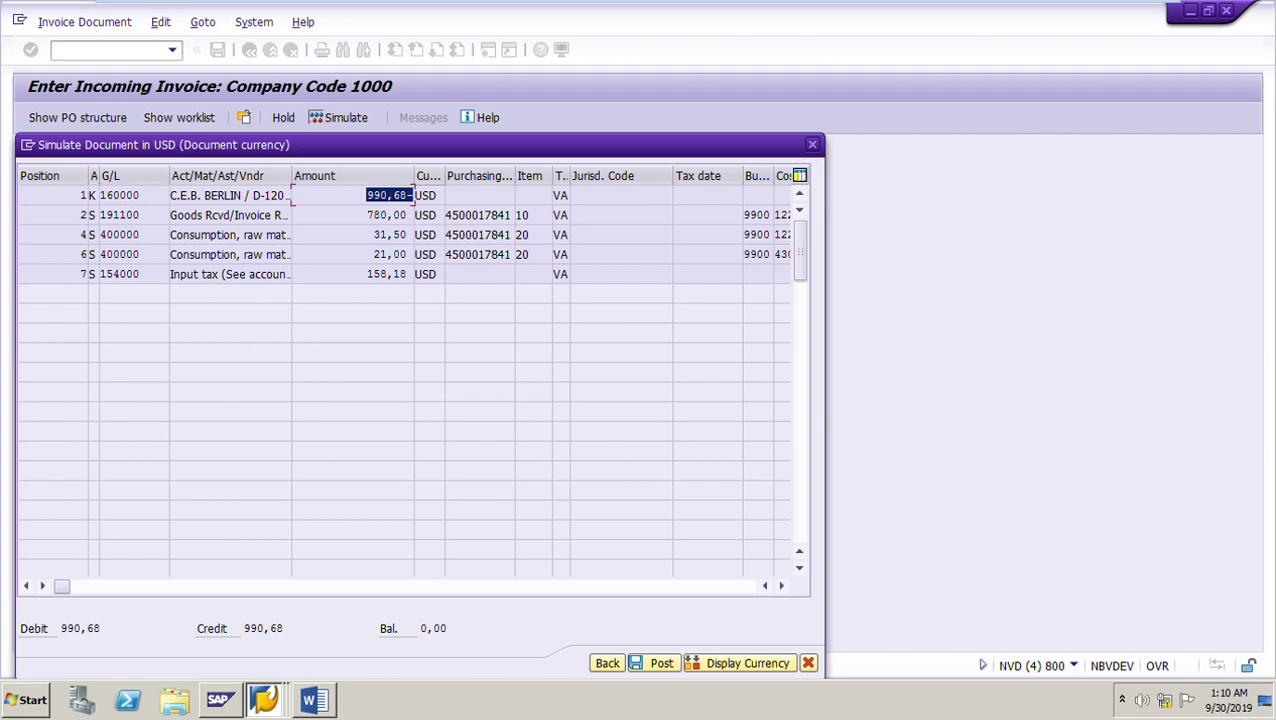
click(141, 215)
drag(141, 215, 101, 215)
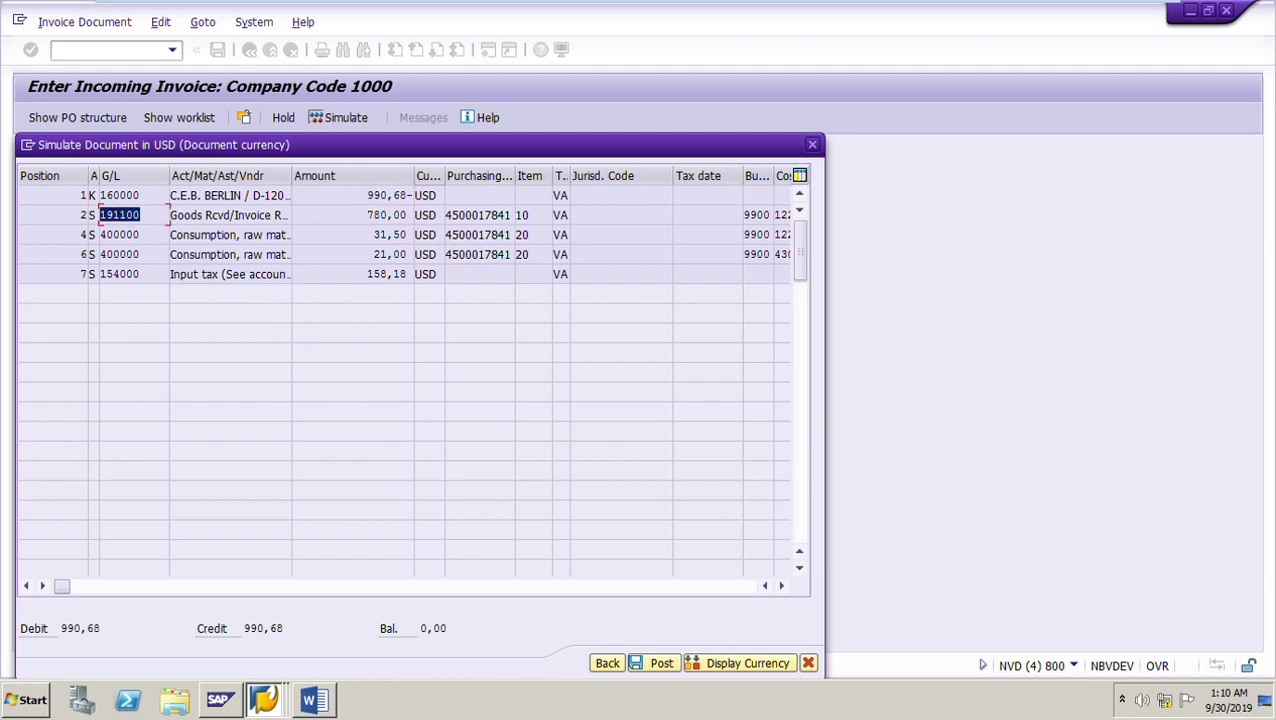
drag(368, 215, 412, 215)
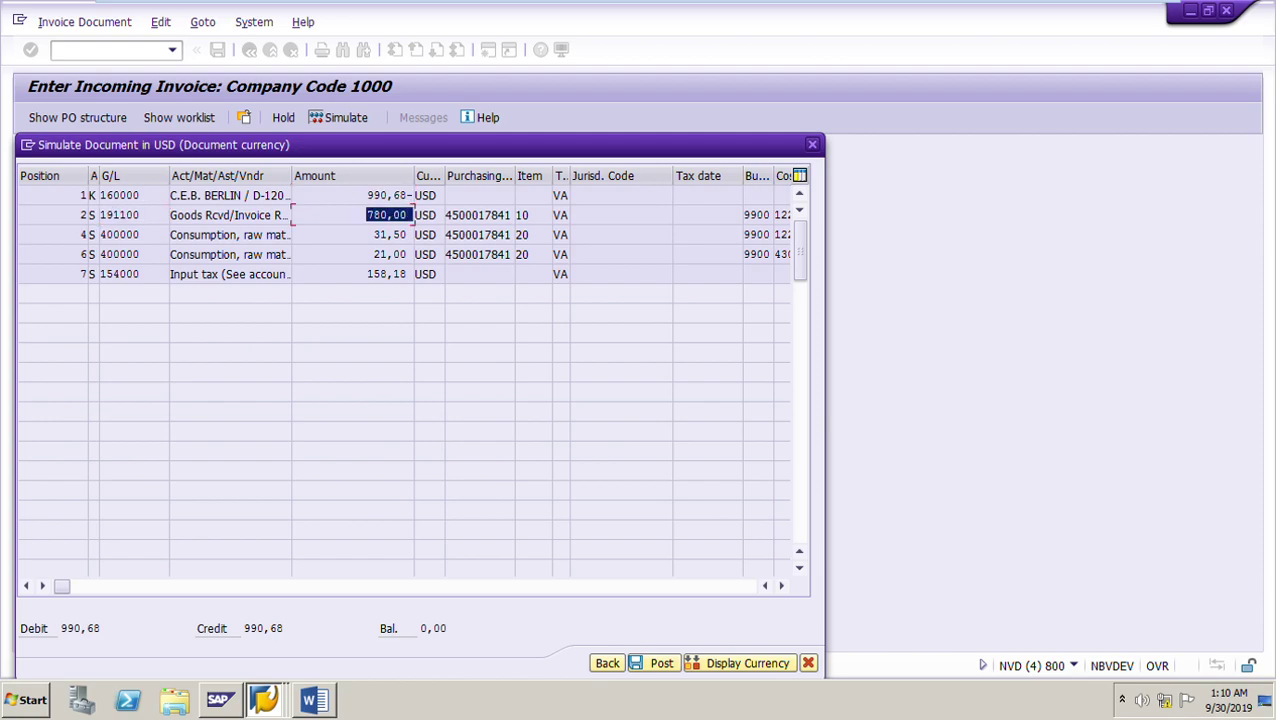
Step: Widen the account description column and check the simulated raw material consumption and input tax postings
mouse_move(141, 235)
mouse_down()
mouse_move(101, 235)
mouse_move(126, 254)
mouse_up()
key(shift+Left)
key(shift+Left)
key(shift+Left)
key(shift+Left)
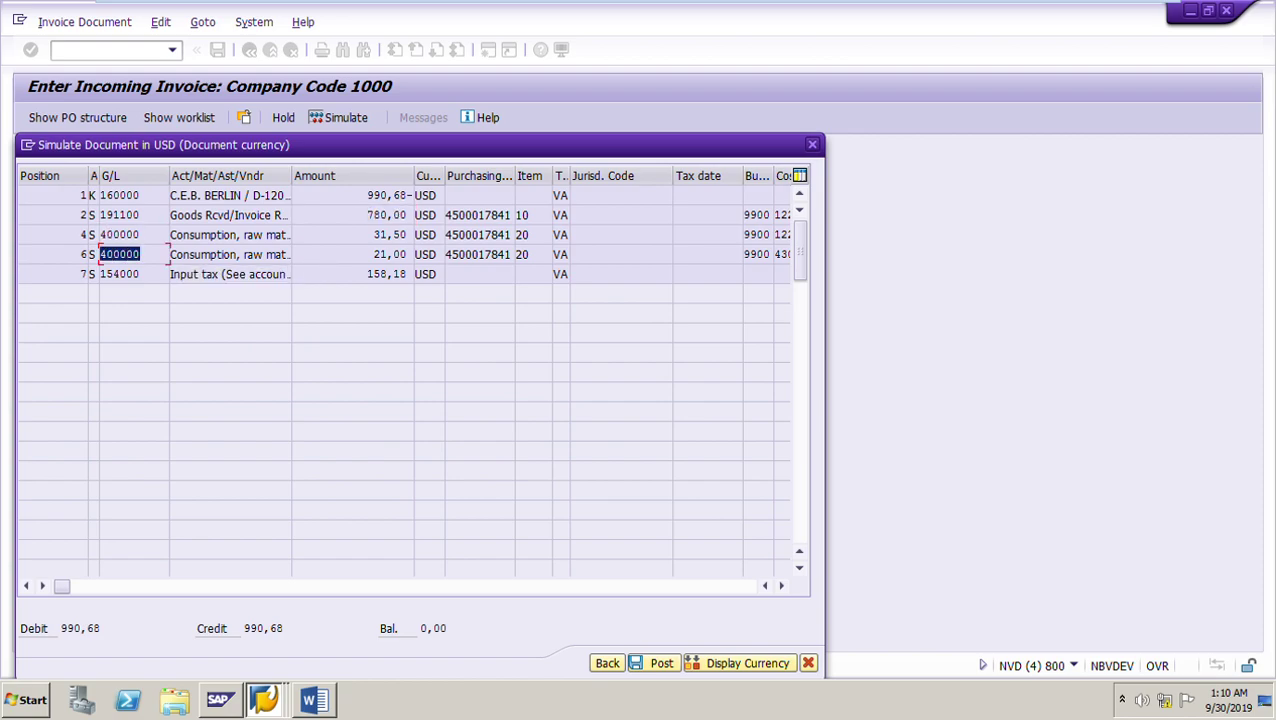
drag(291, 176, 324, 176)
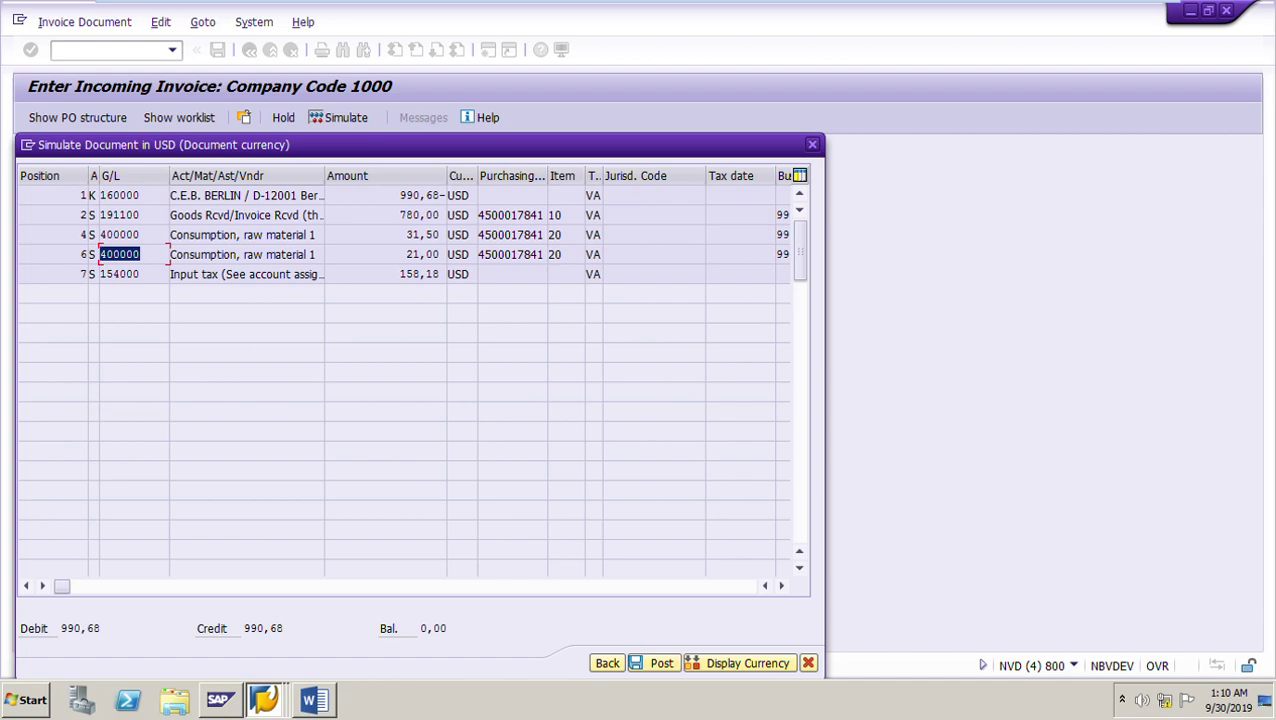
double_click(321, 235)
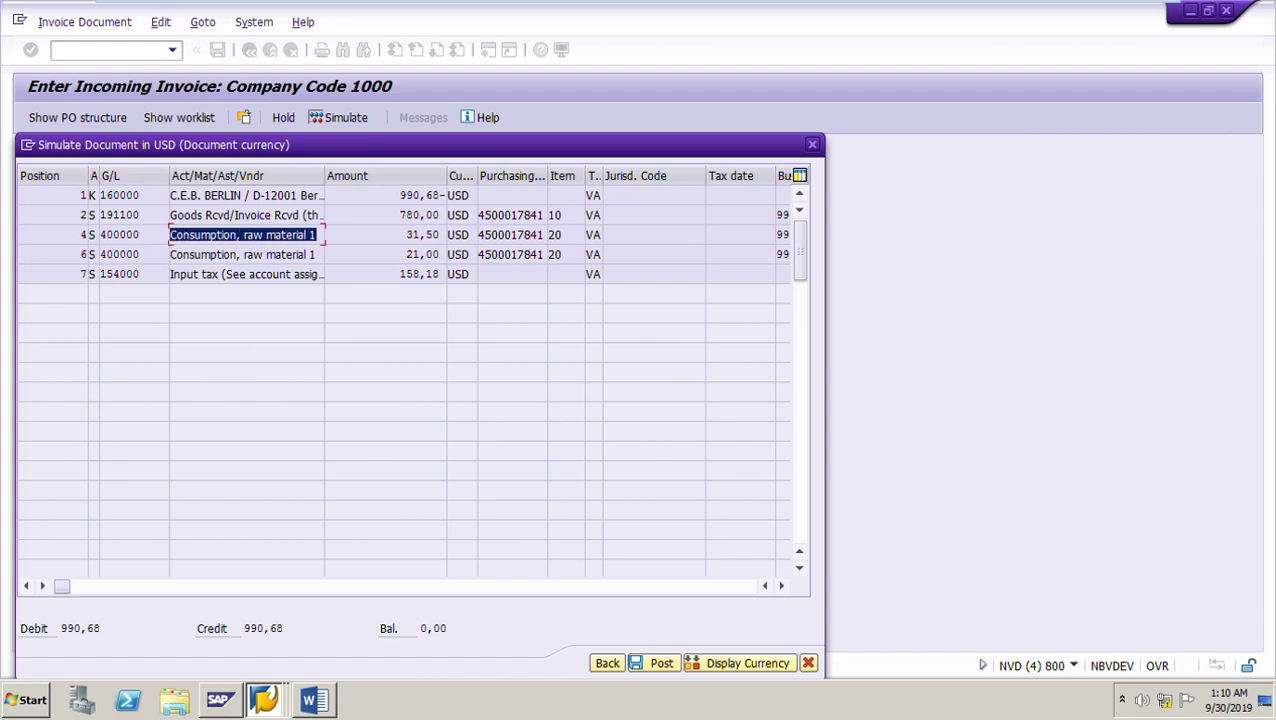
drag(146, 255, 100, 255)
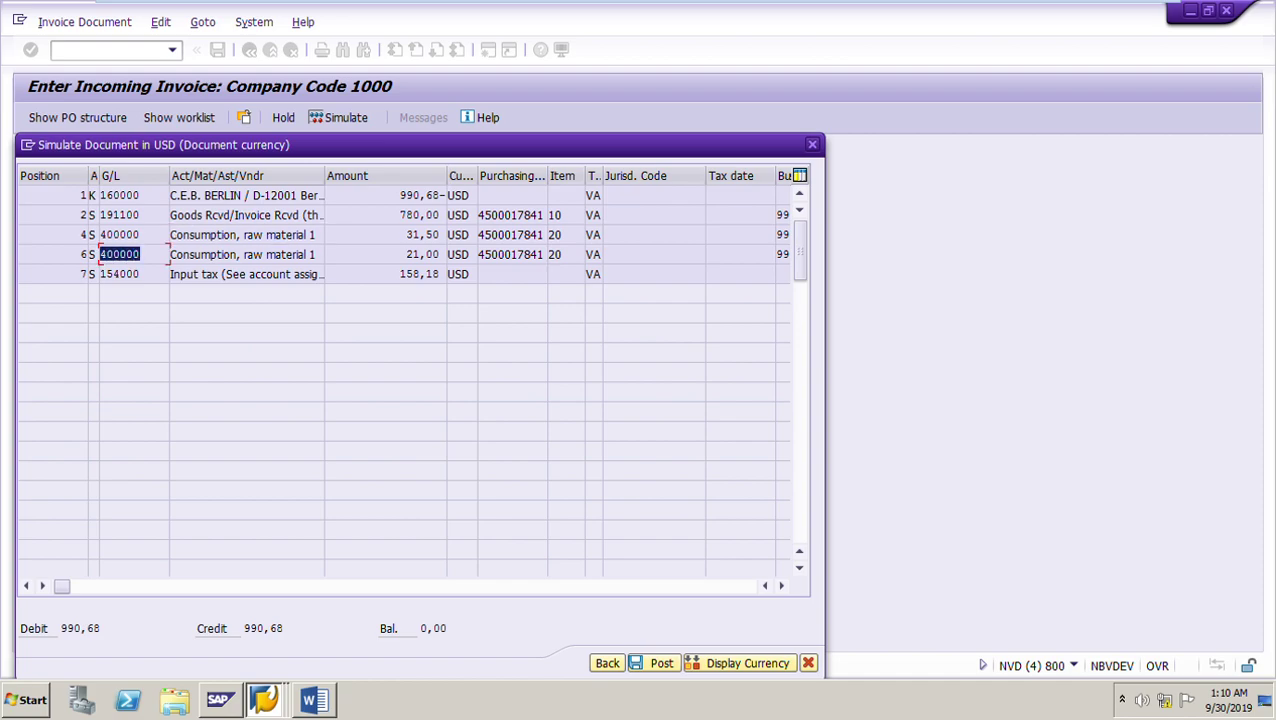
click(144, 275)
key(shift+Home)
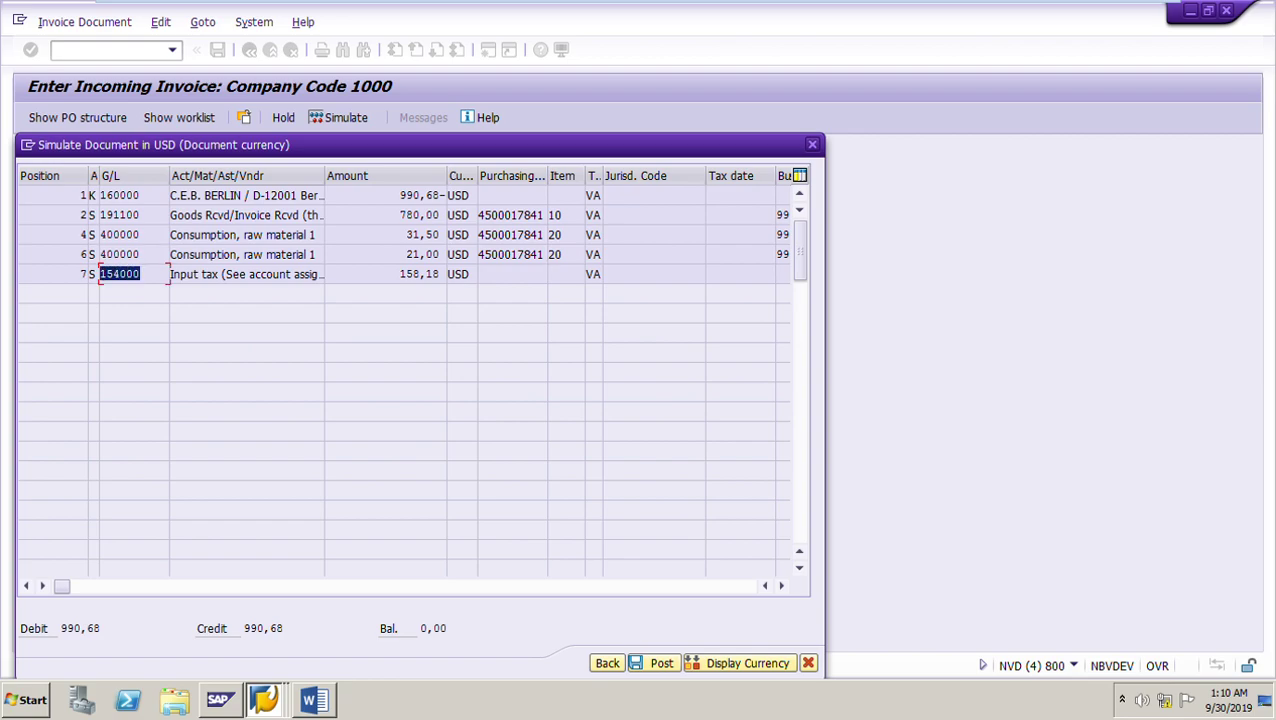
key(Tab)
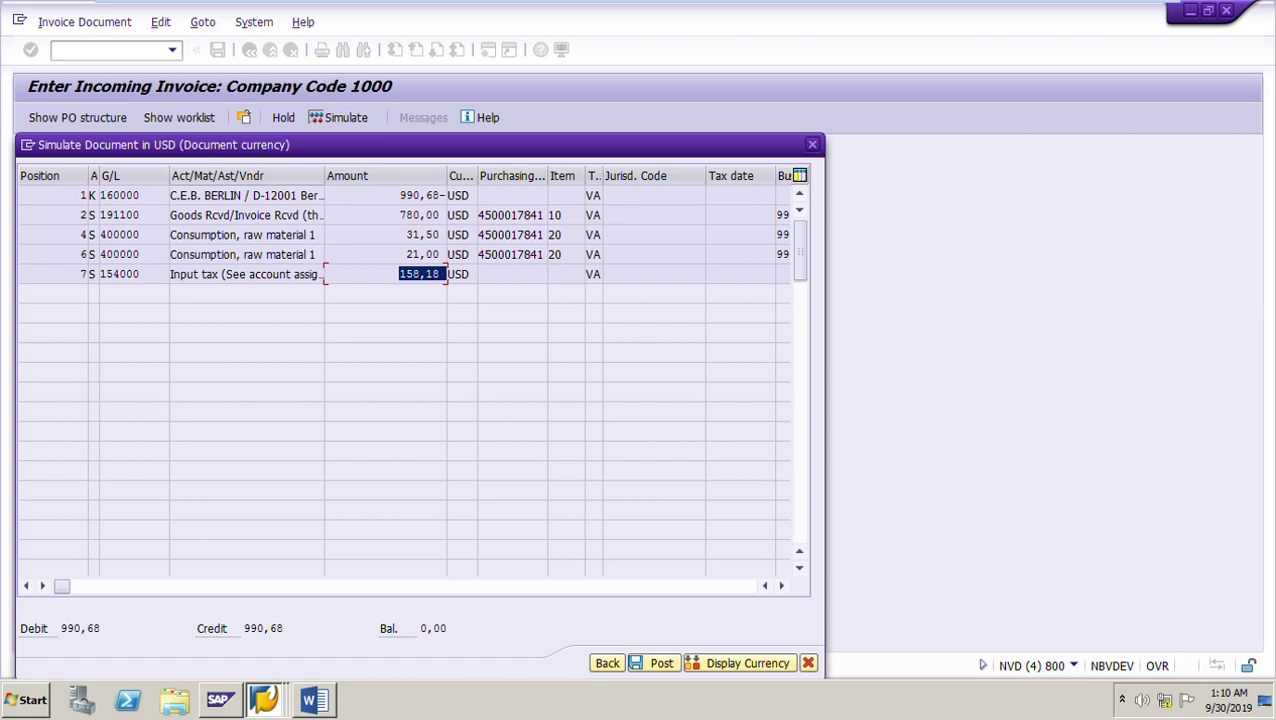
Step: Leave the simulation and post the invoice document
click(607, 663)
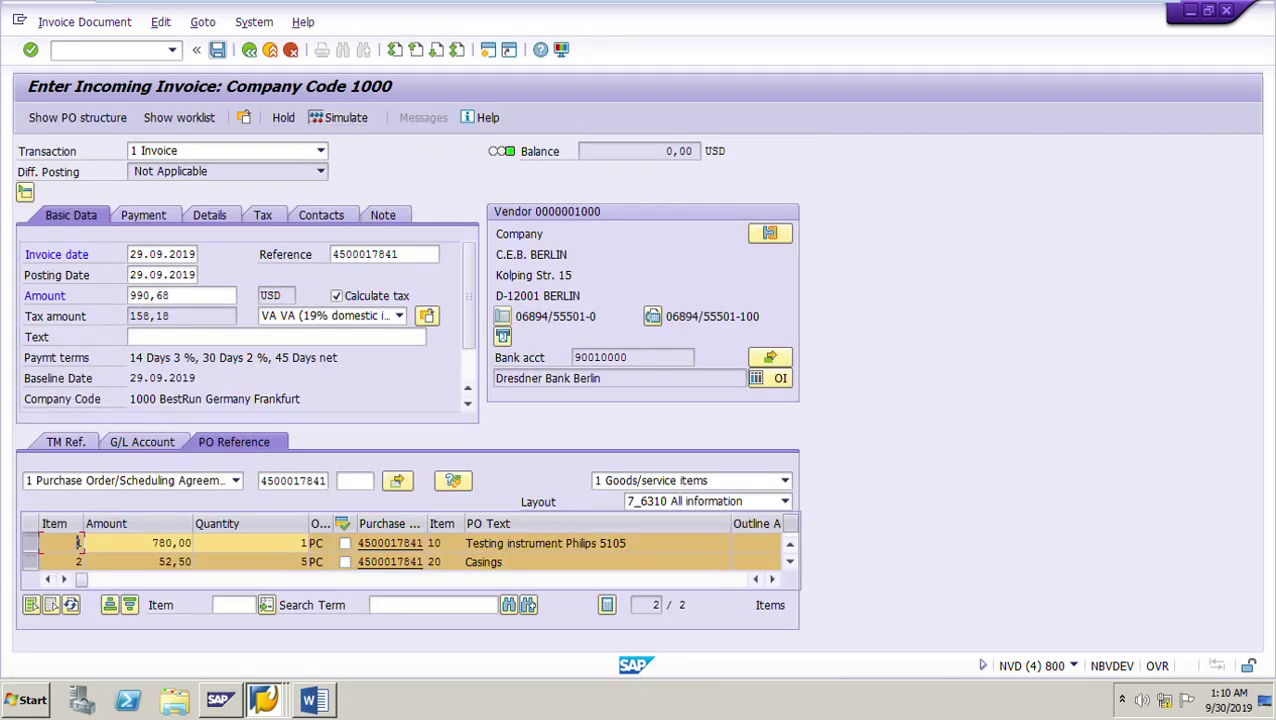
click(217, 50)
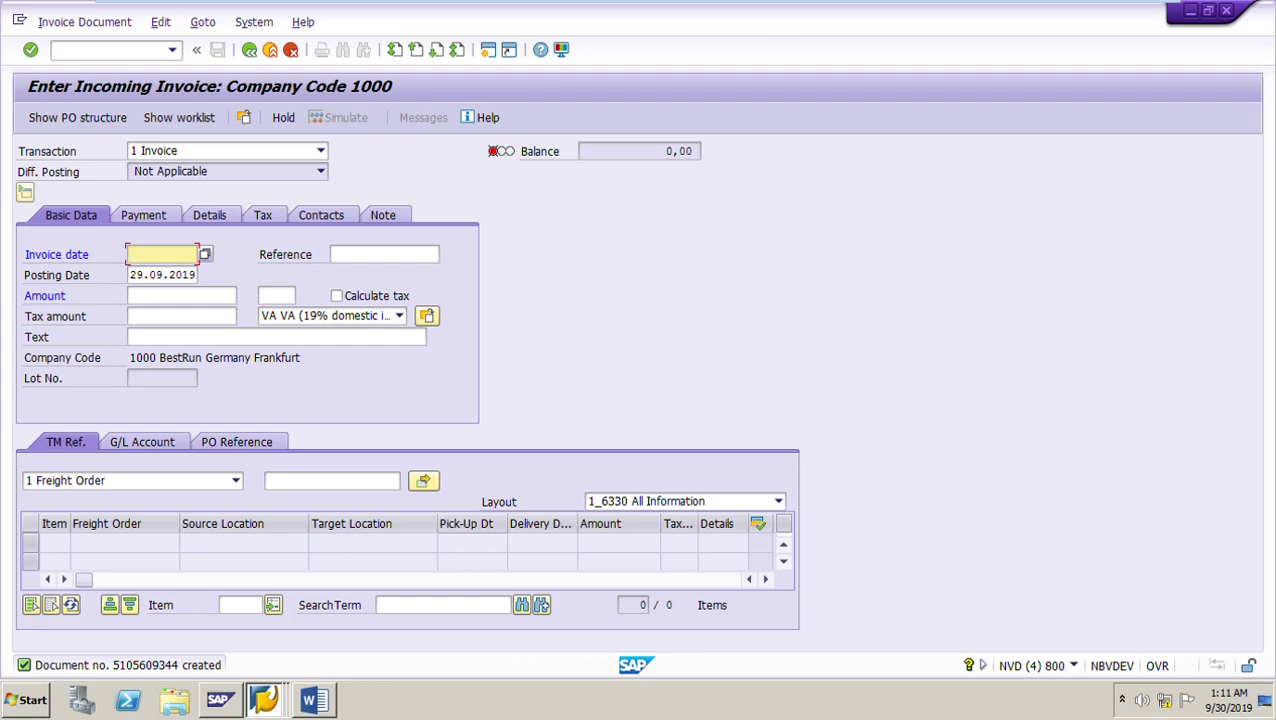
Step: In the Word exercise, replace the noted invoice document number under task 7 with the number of the newly posted invoice
click(311, 700)
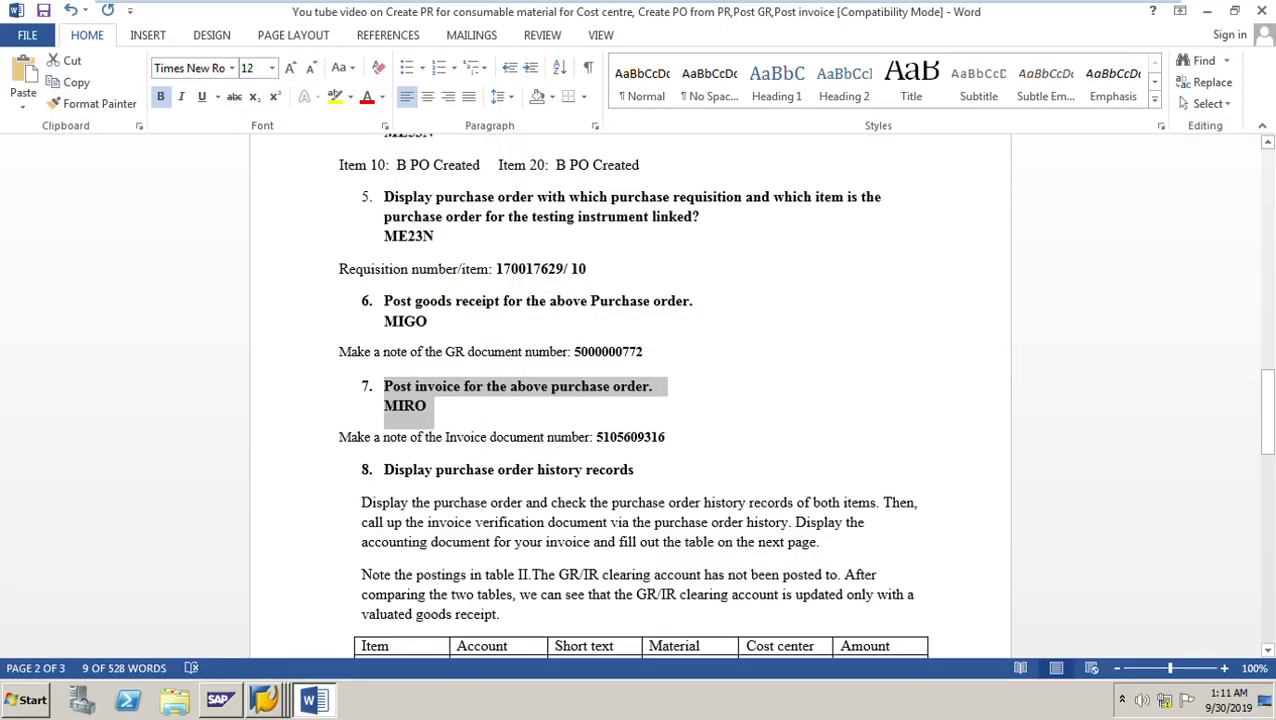
click(665, 437)
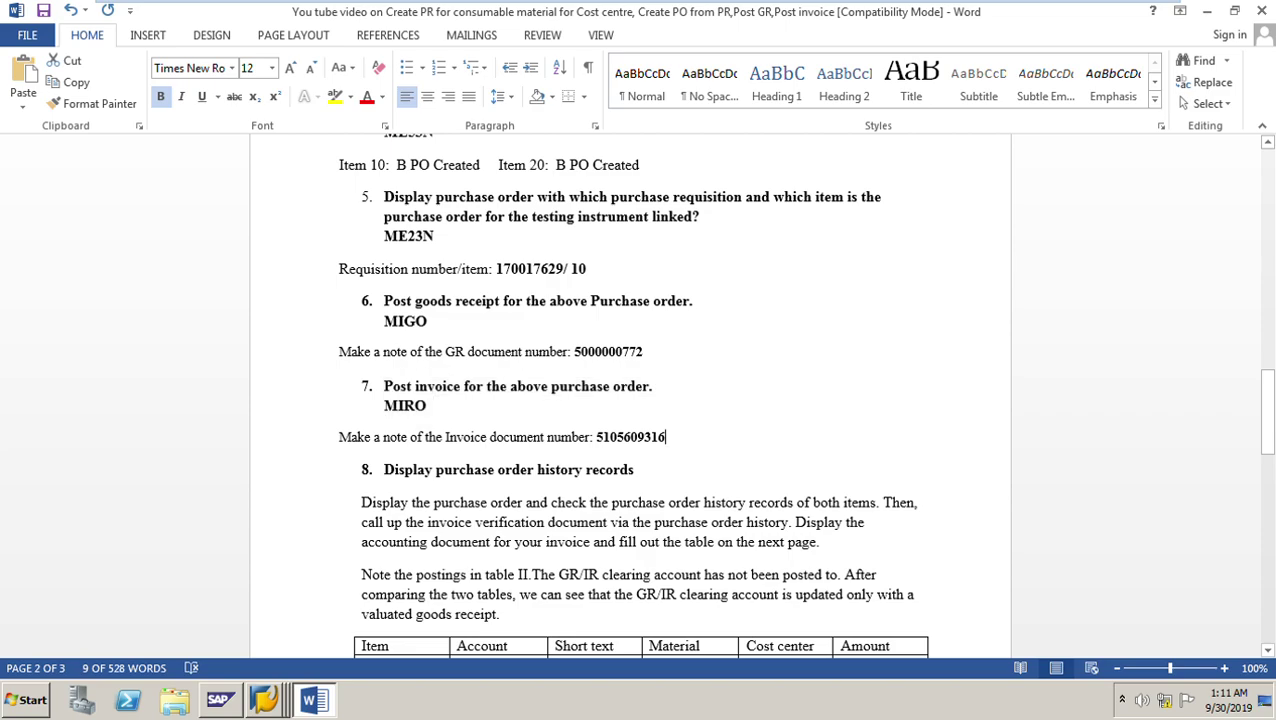
key(BackSpace)
key(BackSpace)
key(BackSpace)
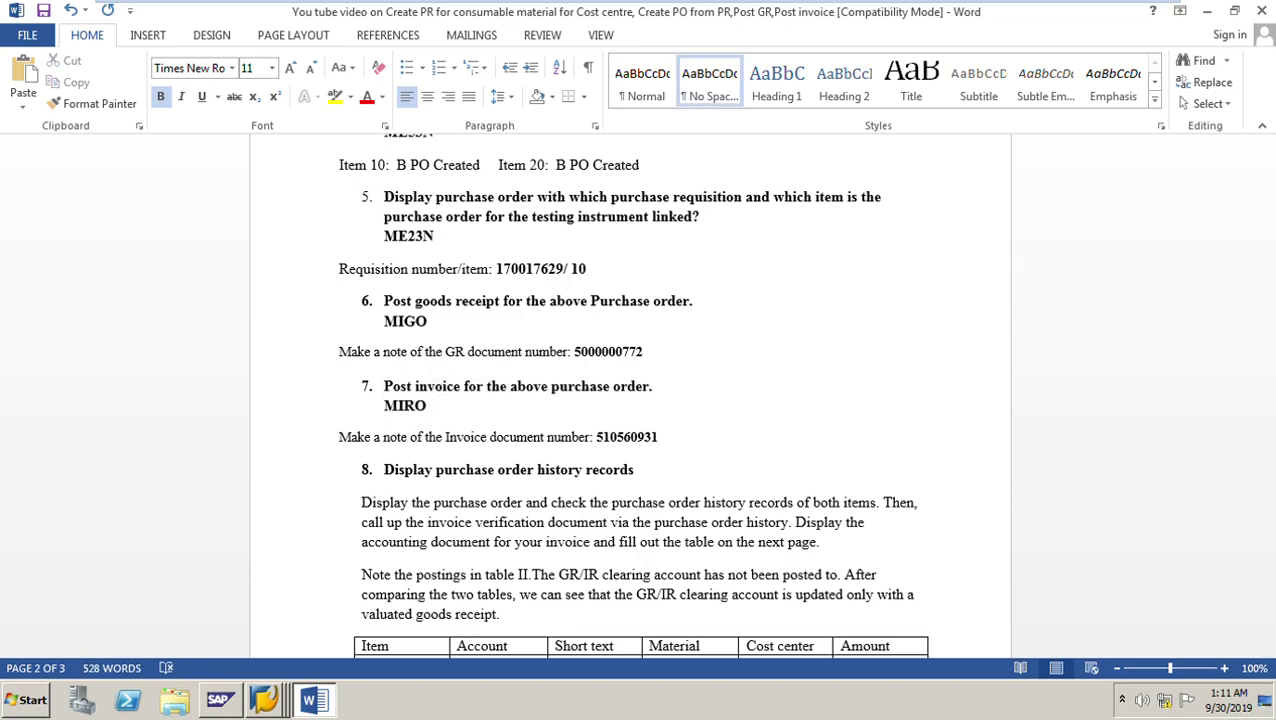
text(344)
key(shift+Left)
key(shift+Left)
key(shift+Left)
Step: Read the task 8 heading and its instructions on displaying the purchase order history and accounting document
drag(645, 437, 645, 469)
click(429, 406)
scroll(430, 296, down, 4)
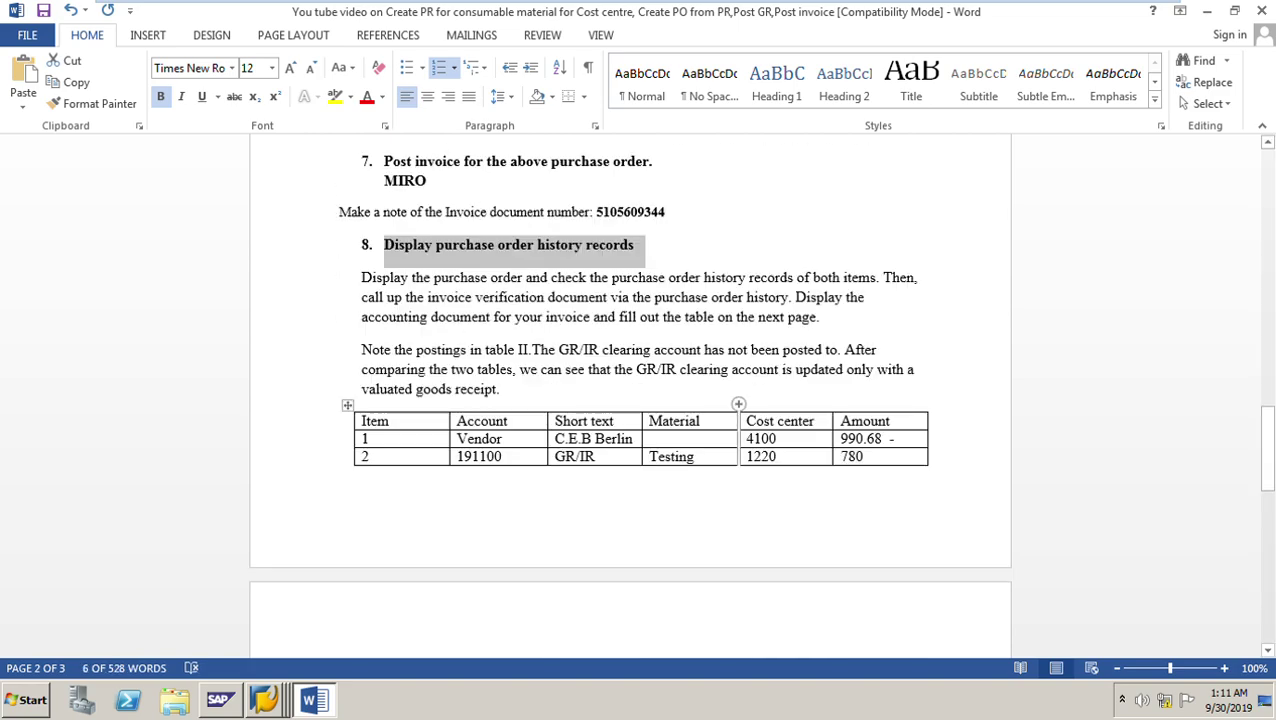
click(430, 296)
drag(361, 277, 824, 316)
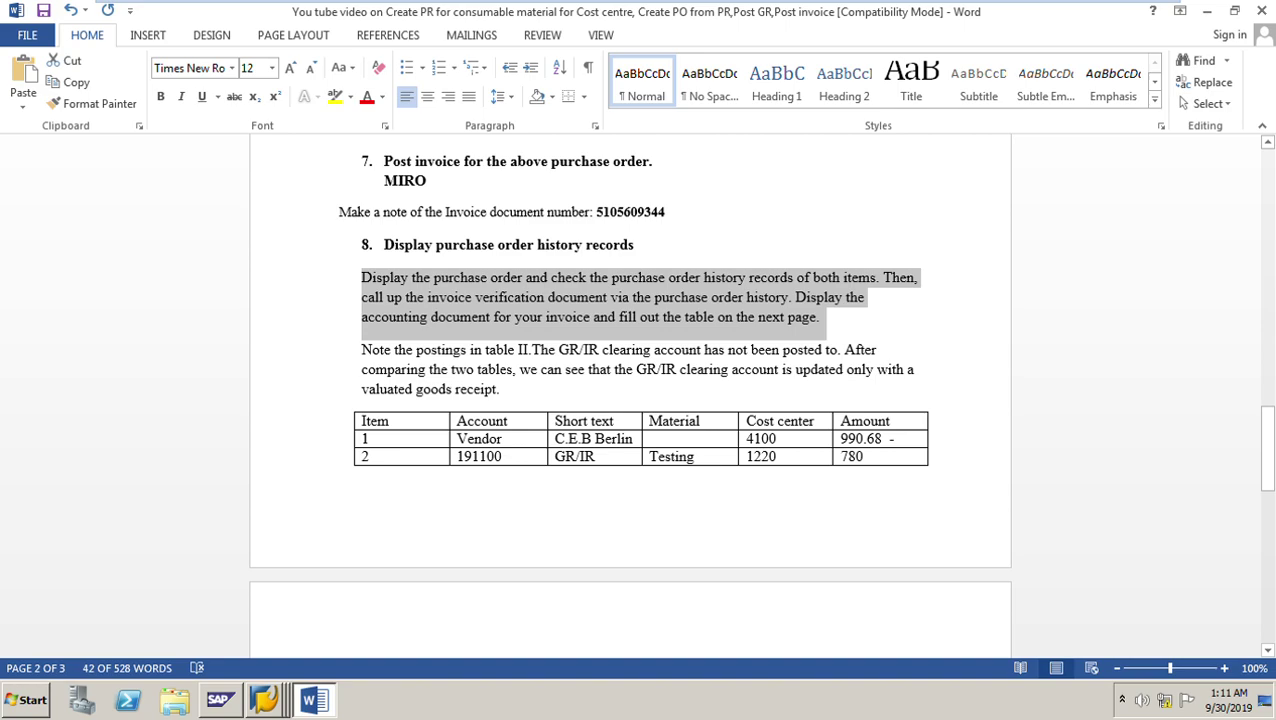
Step: Examine the postings table below task 8, including the vendor and GR/IR entries in rows 1 and 2
click(651, 456)
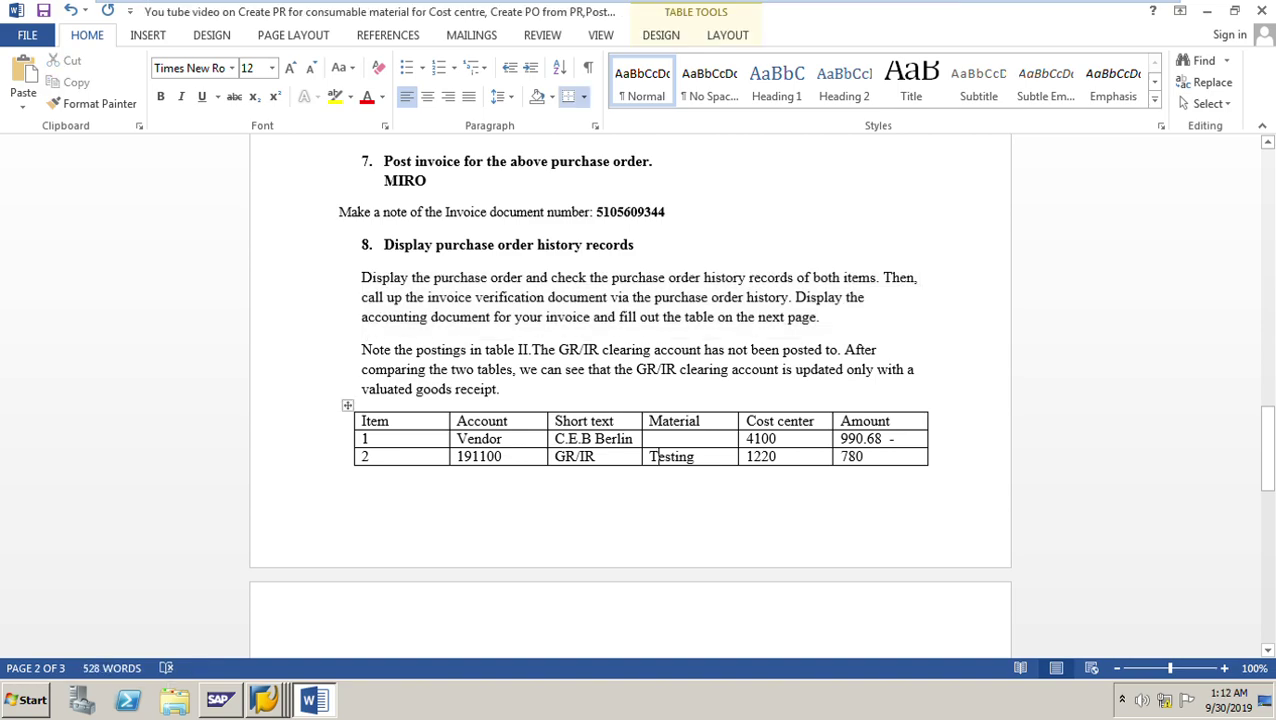
scroll(651, 456, down, 3)
scroll(651, 456, down, 2)
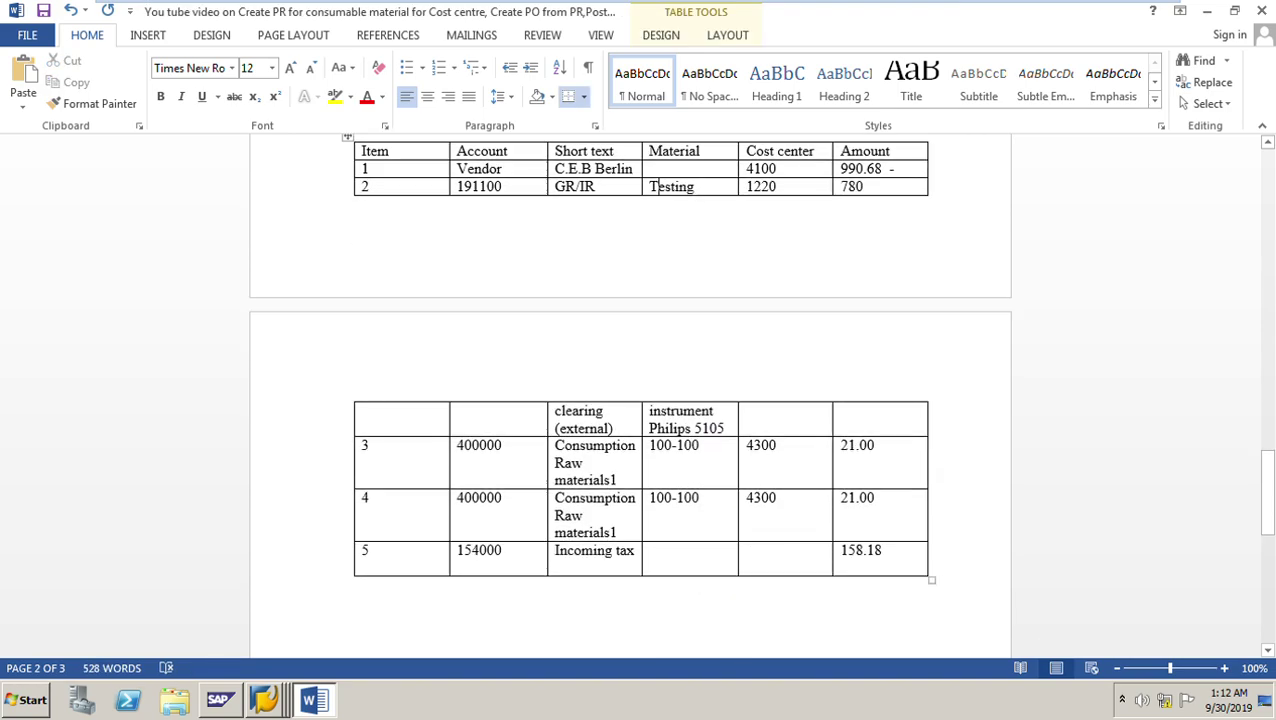
scroll(651, 456, up, 1)
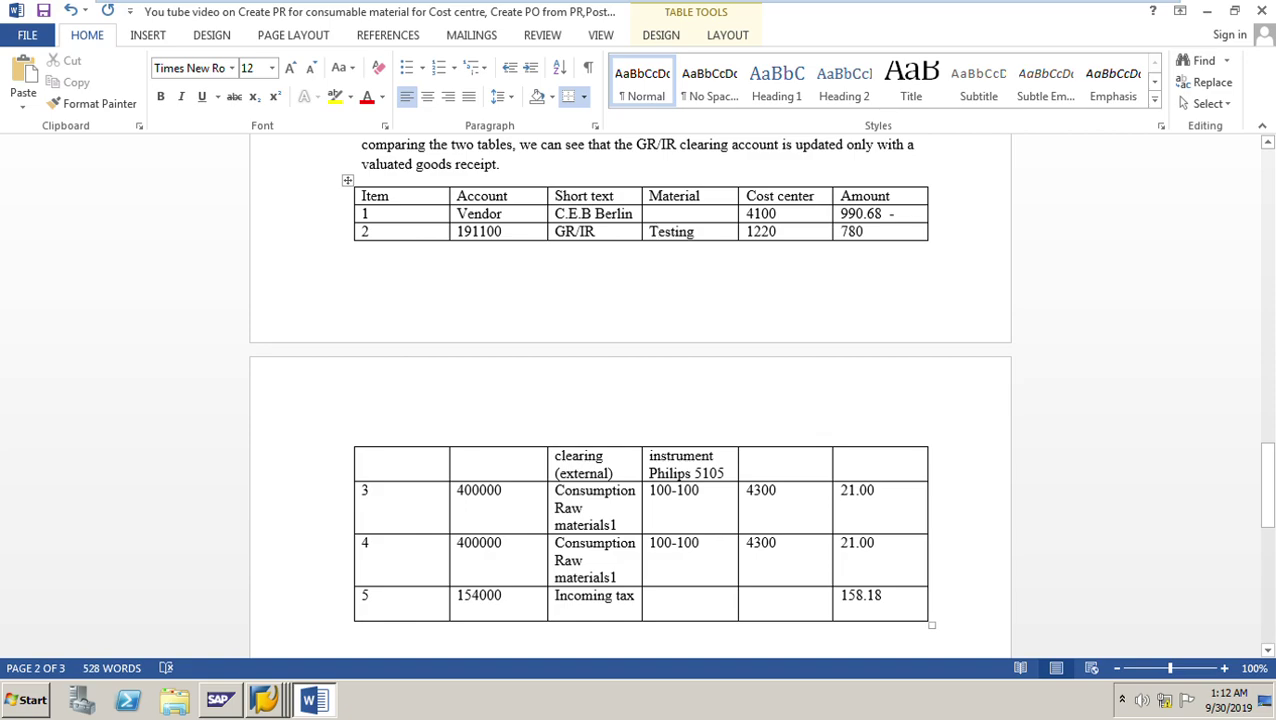
drag(493, 213, 370, 214)
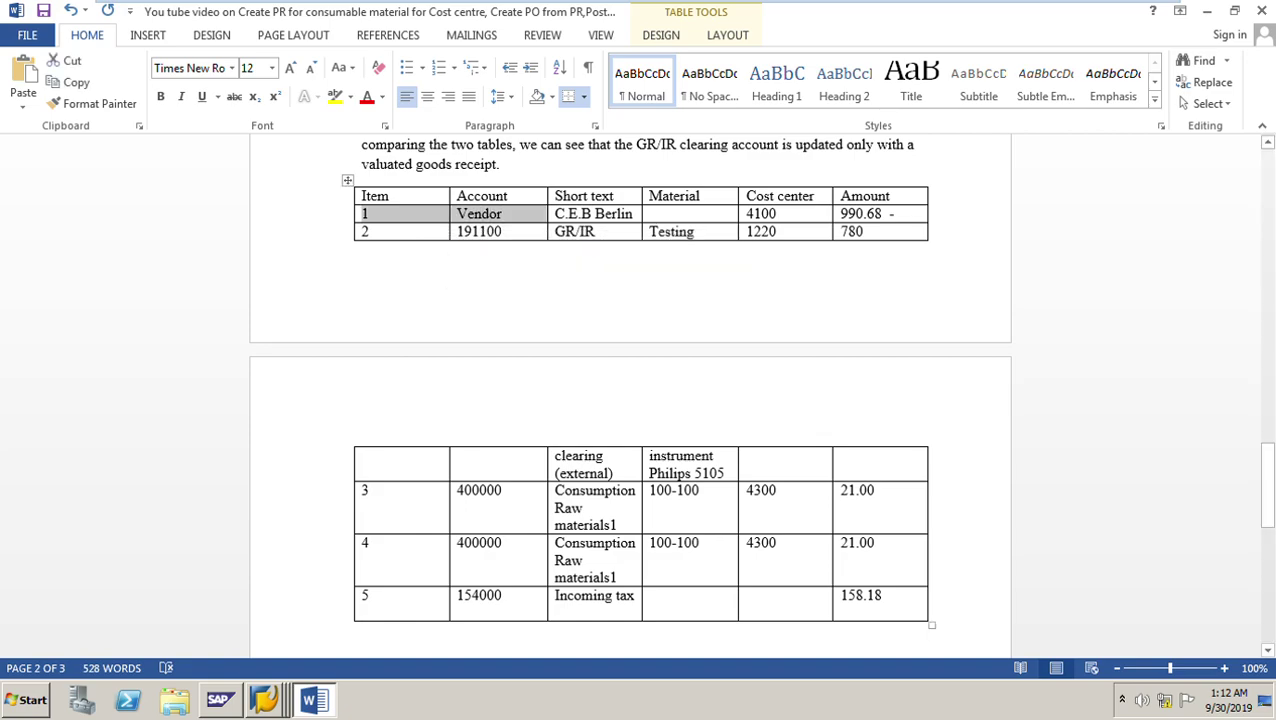
click(633, 214)
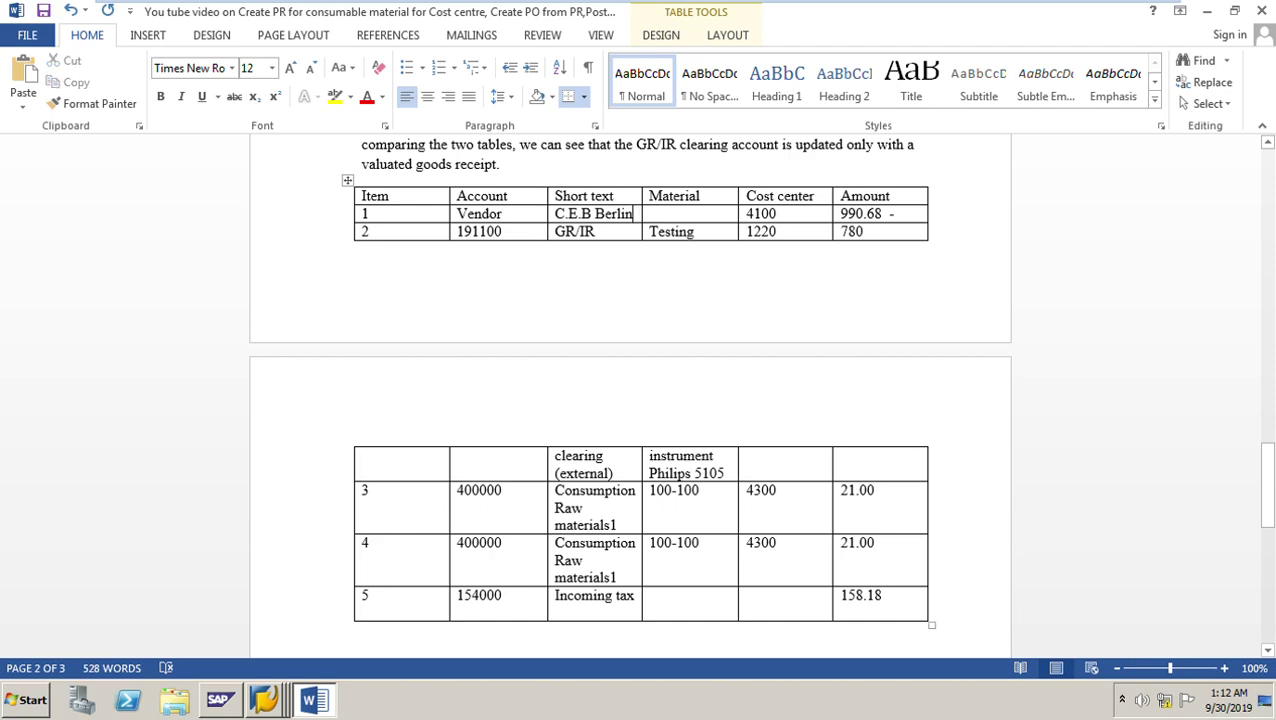
drag(502, 214, 457, 214)
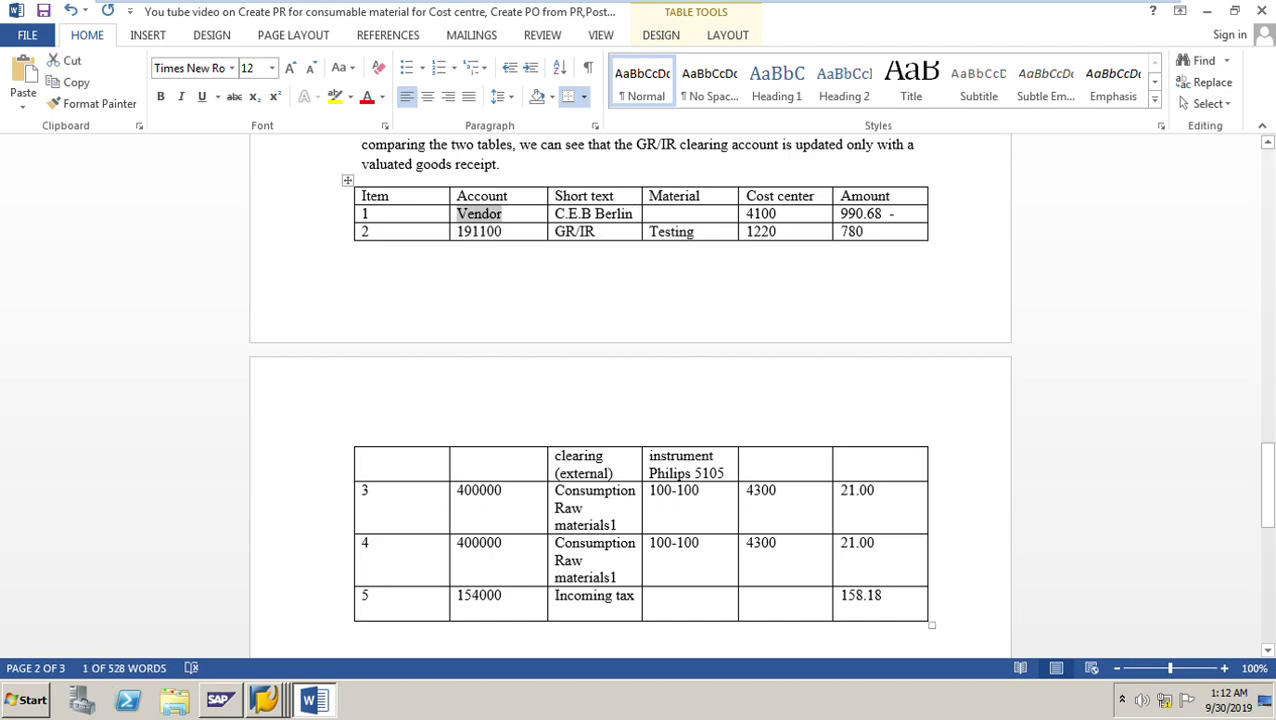
drag(599, 232, 556, 232)
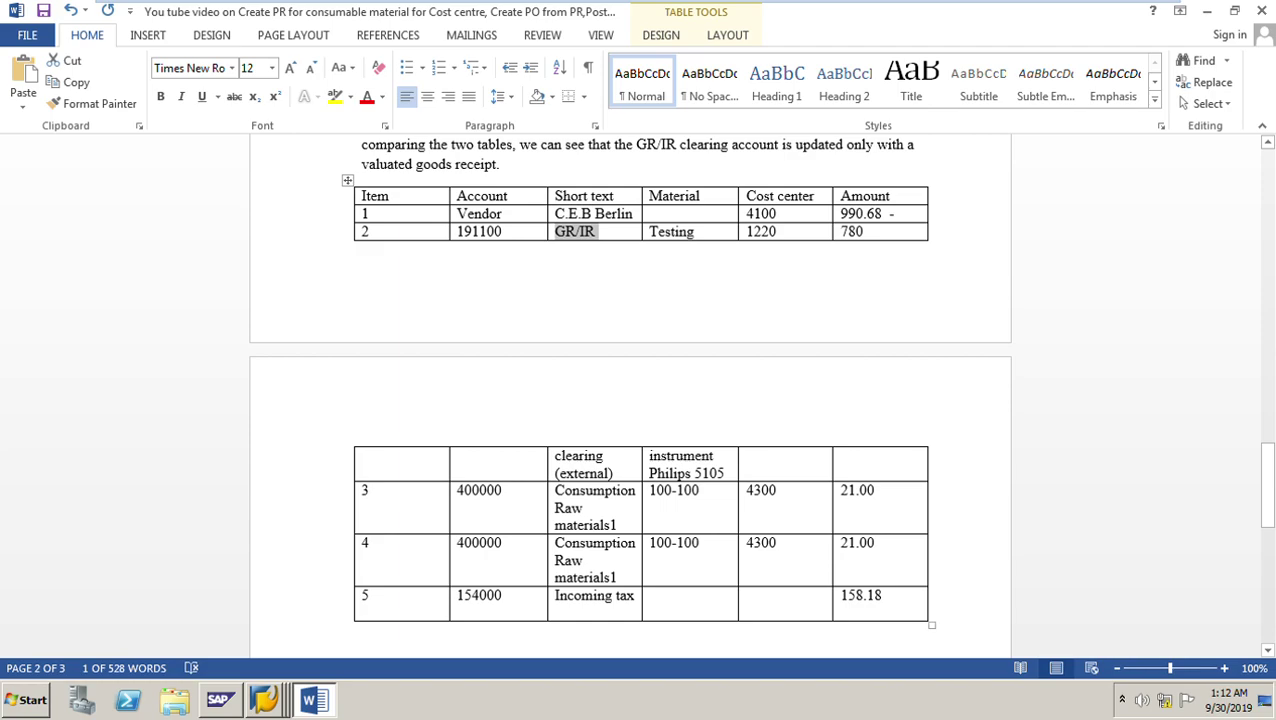
Step: Switch to the SAP session showing the purchase order, refresh it in display mode and show the item 10 purchase order history
key(alt+Tab)
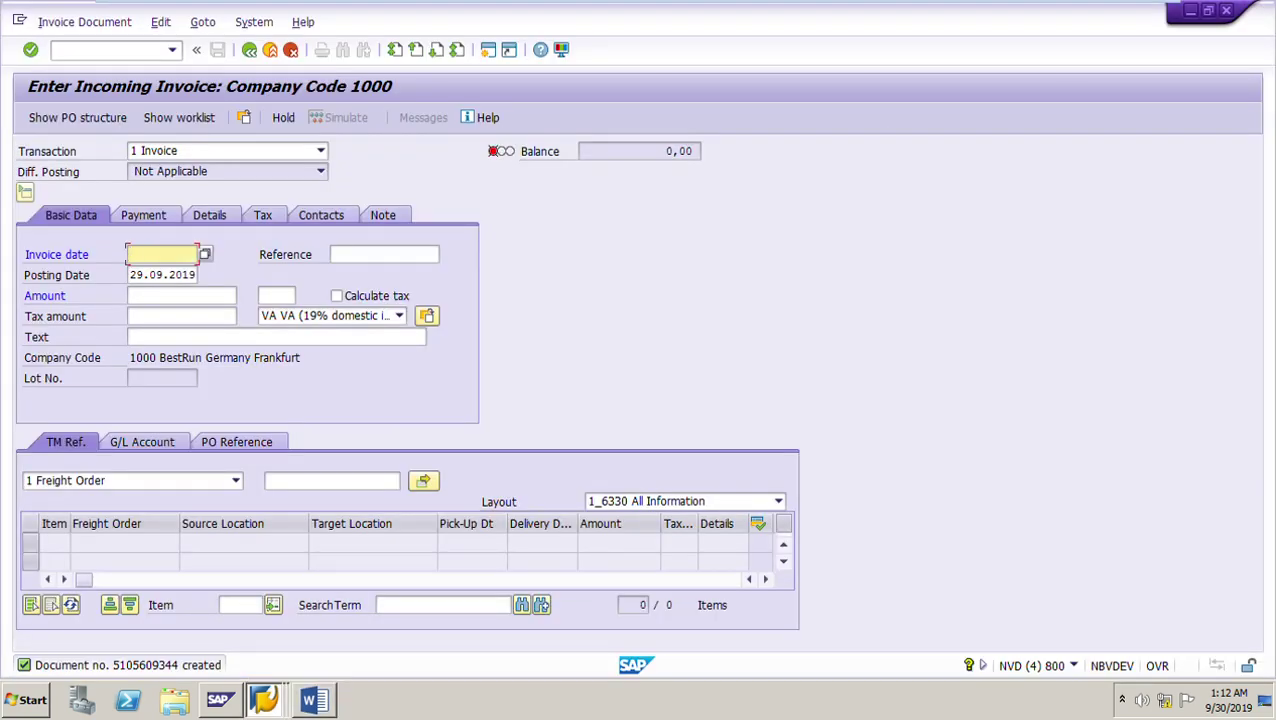
click(265, 700)
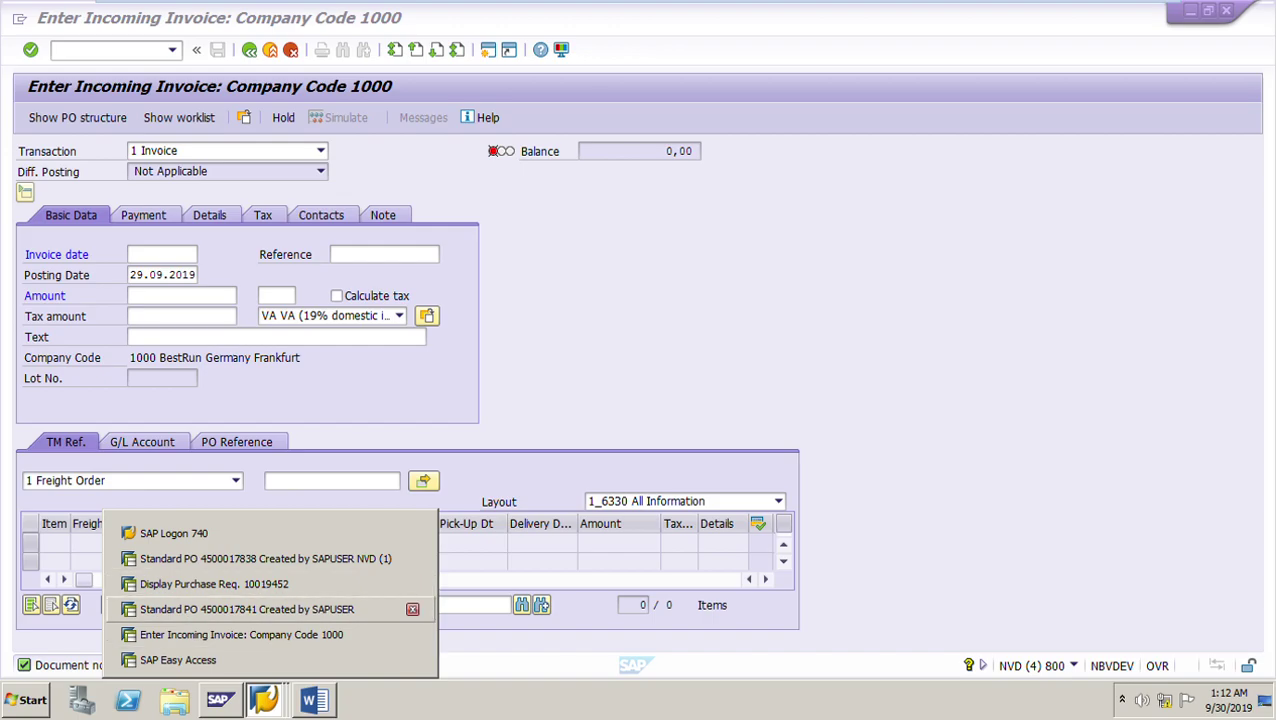
click(250, 609)
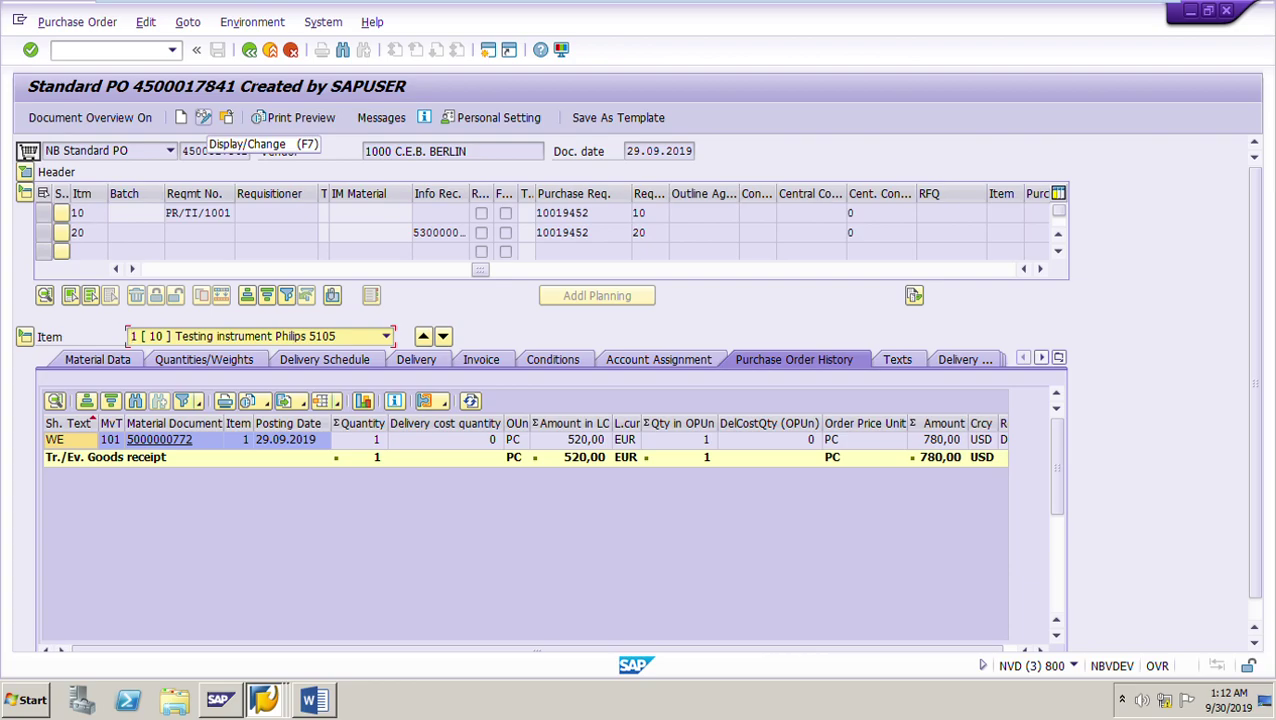
click(203, 117)
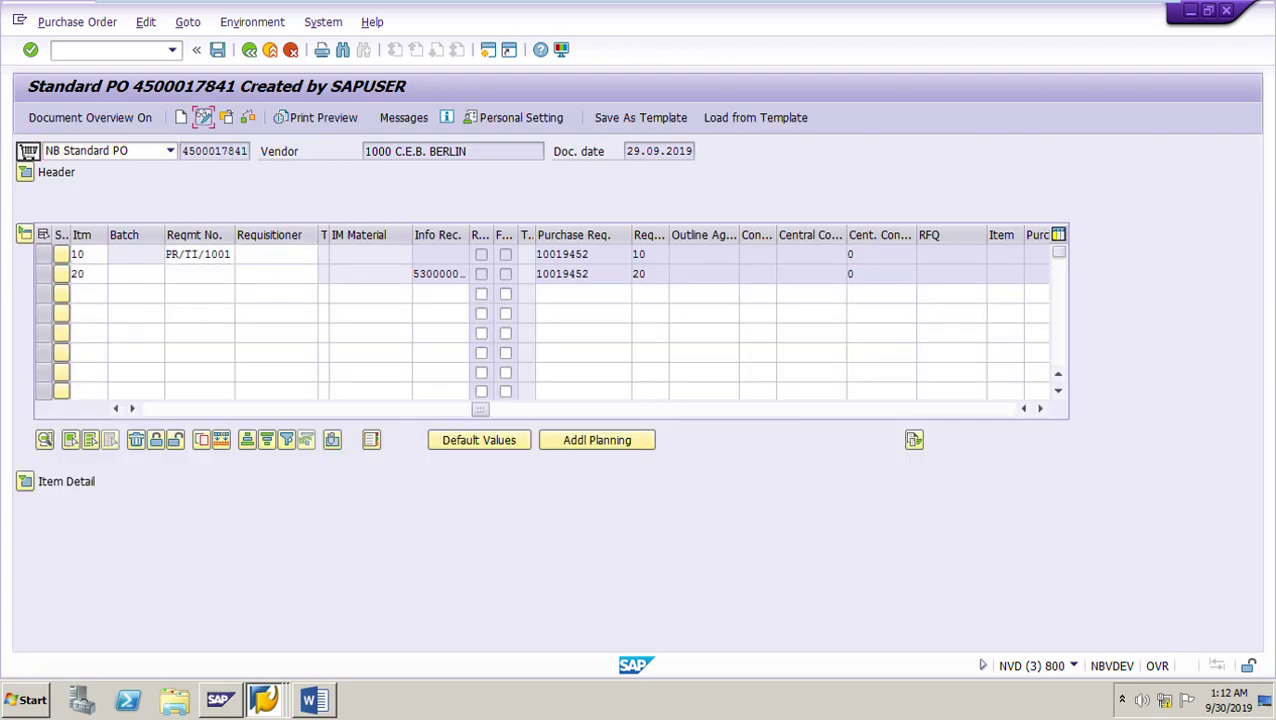
click(203, 117)
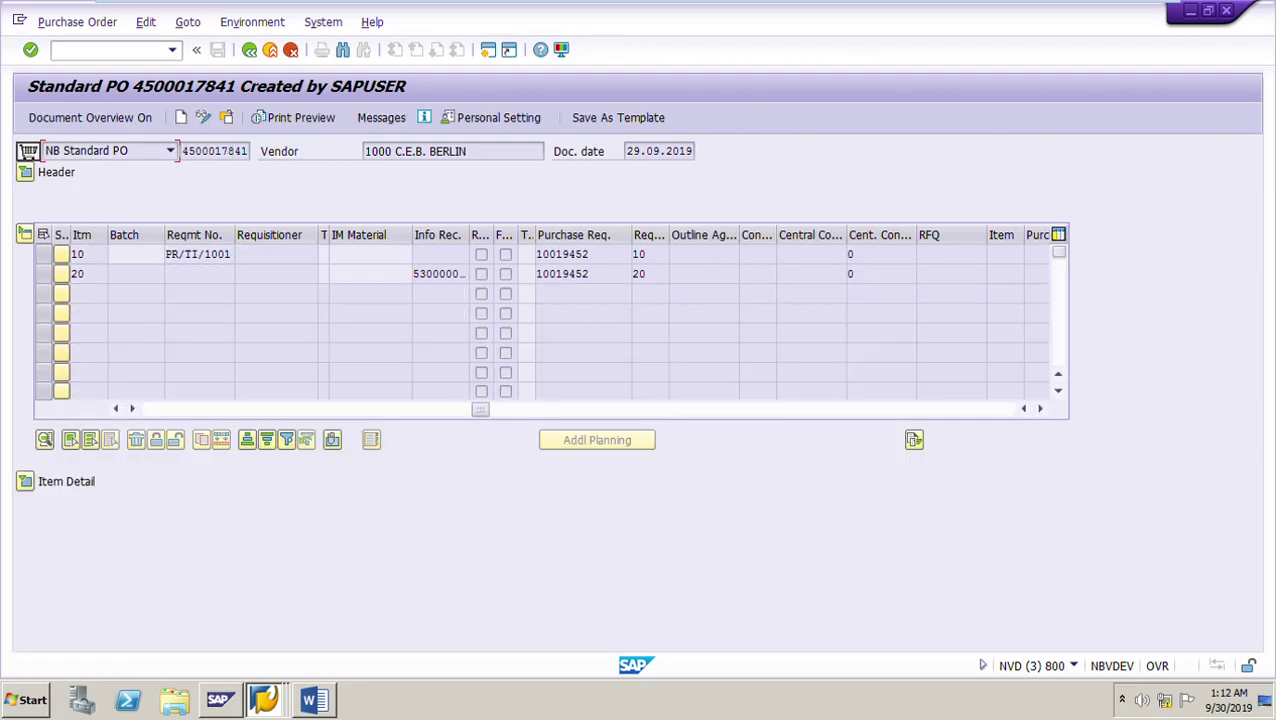
click(25, 481)
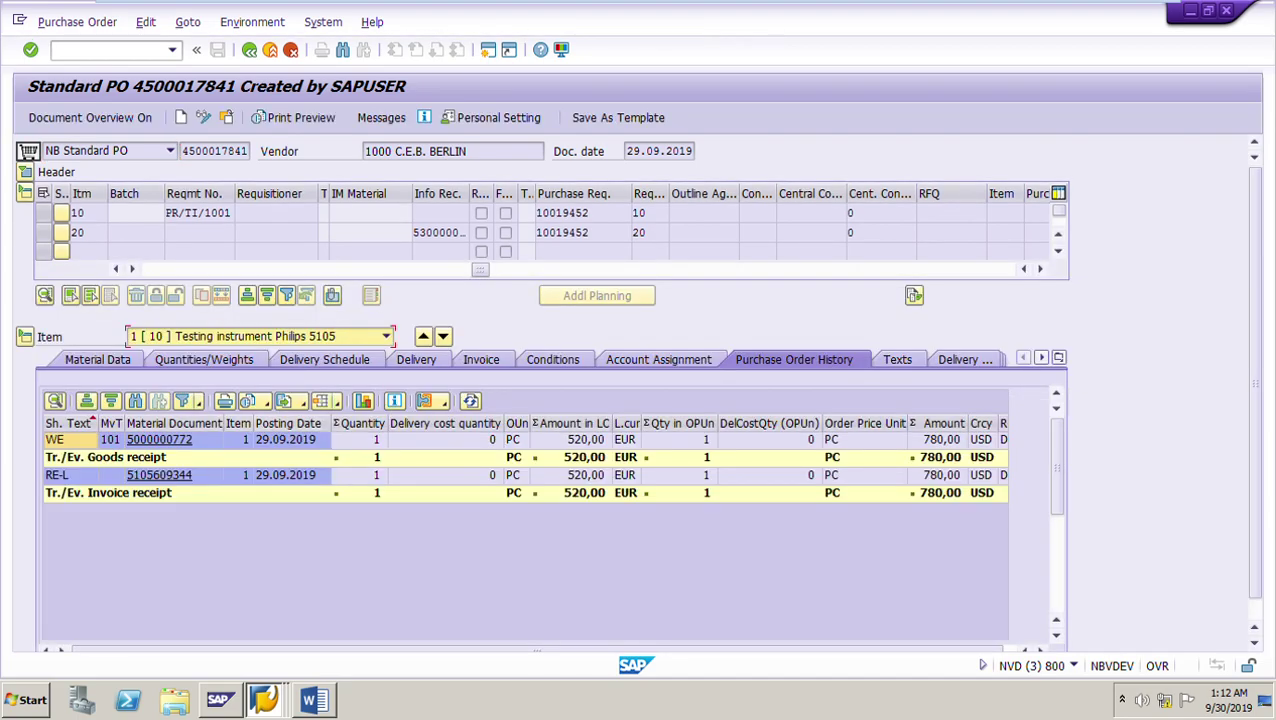
Step: Display the invoice document from the purchase order history, and open its accounting document from the follow-on documents
click(159, 476)
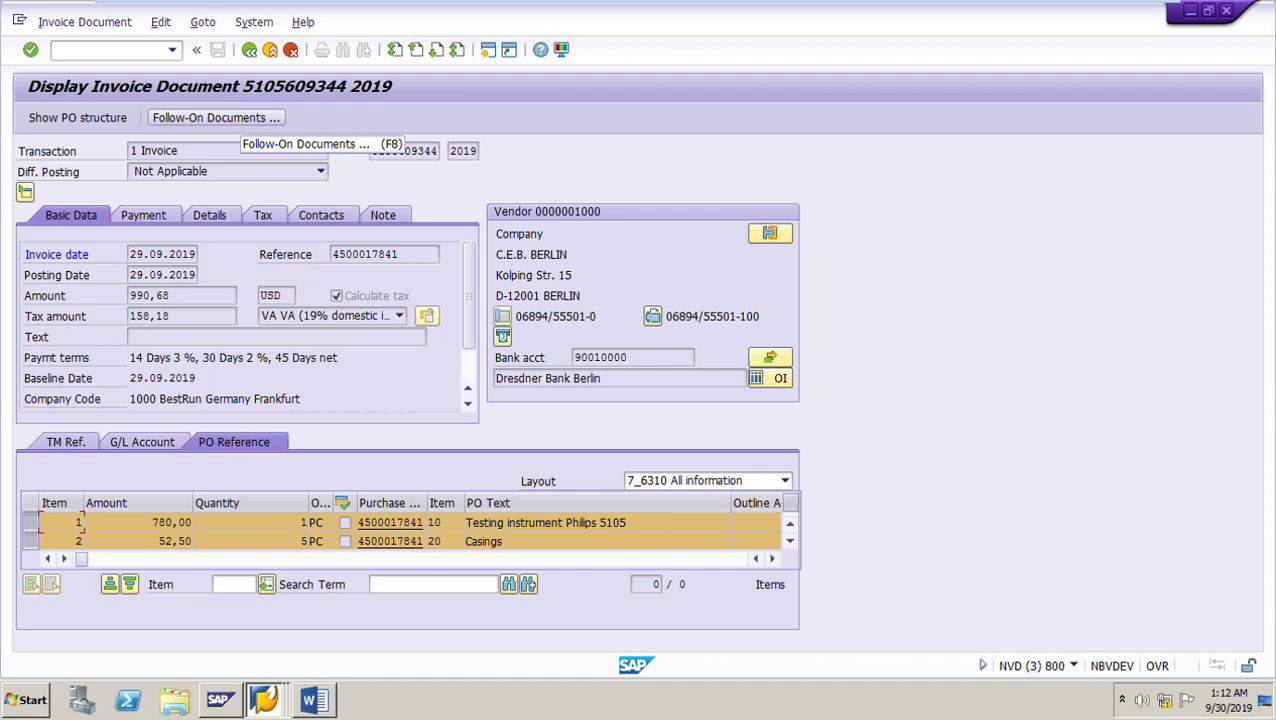
click(238, 119)
key(F8)
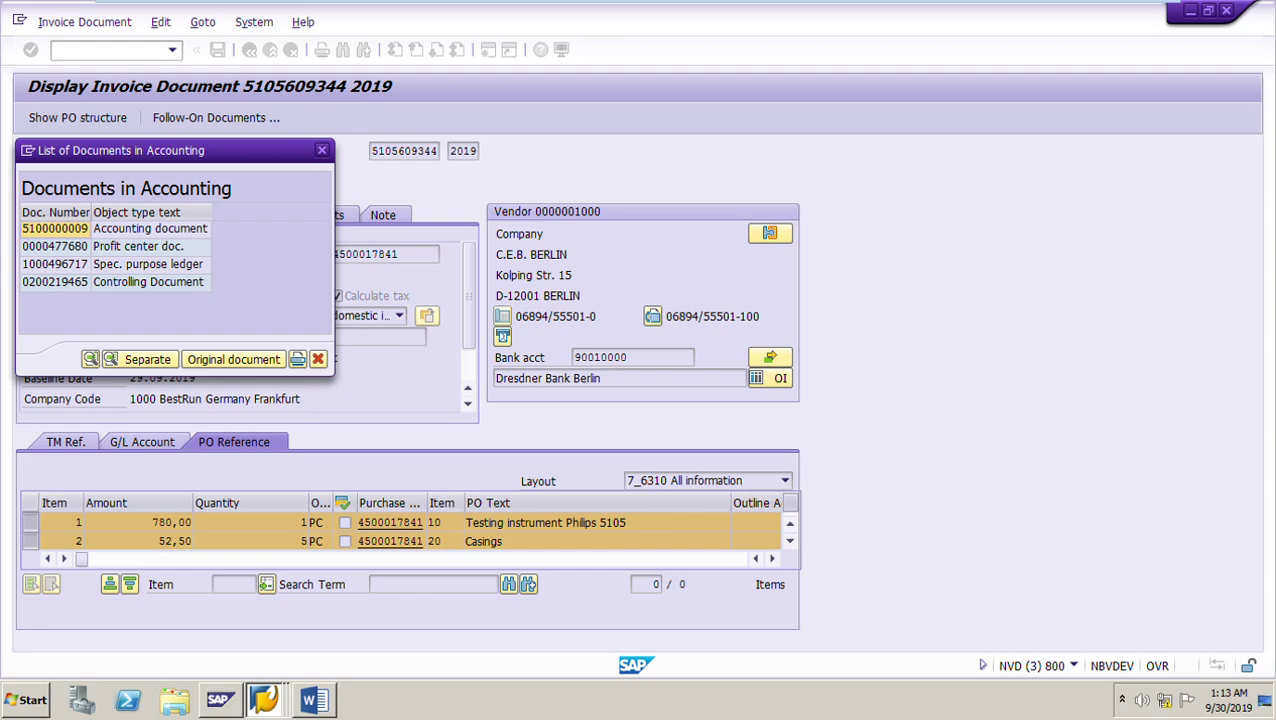
click(55, 229)
double_click(55, 229)
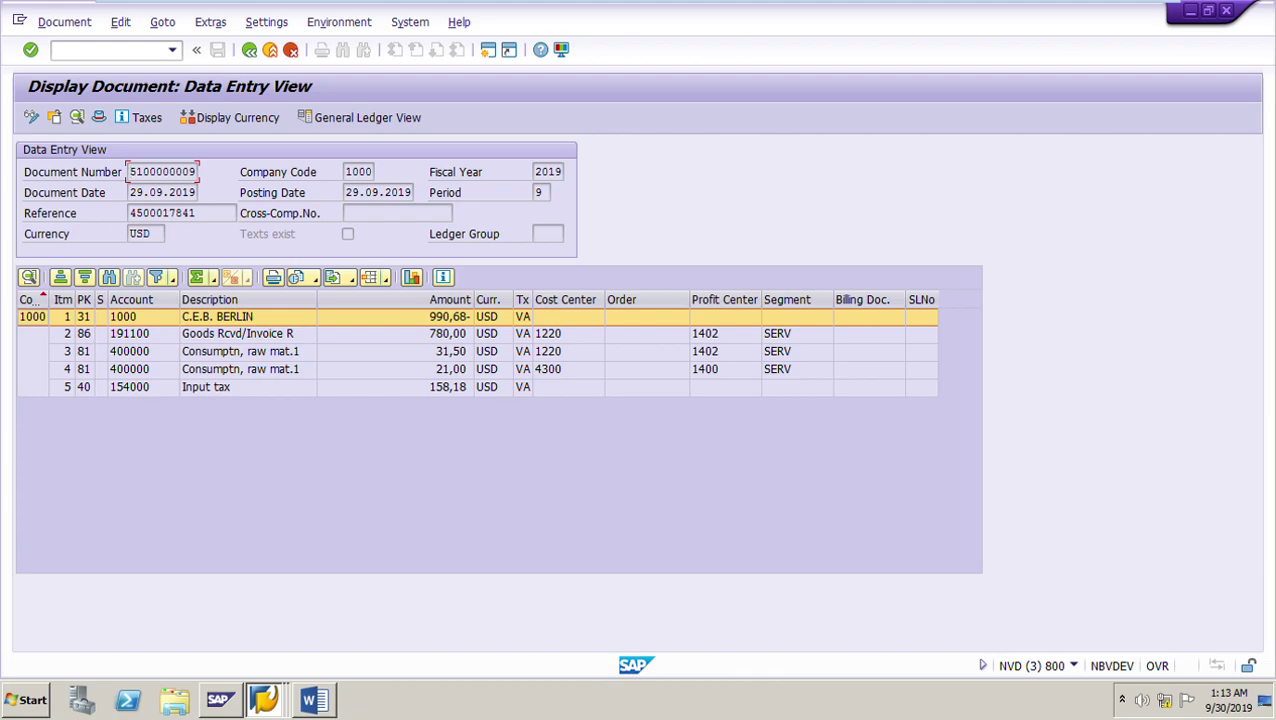
Step: In row 1 of the Word postings table, replace the Account entry "Vendor" with the vendor's account number from the accounting document
key(alt+Tab)
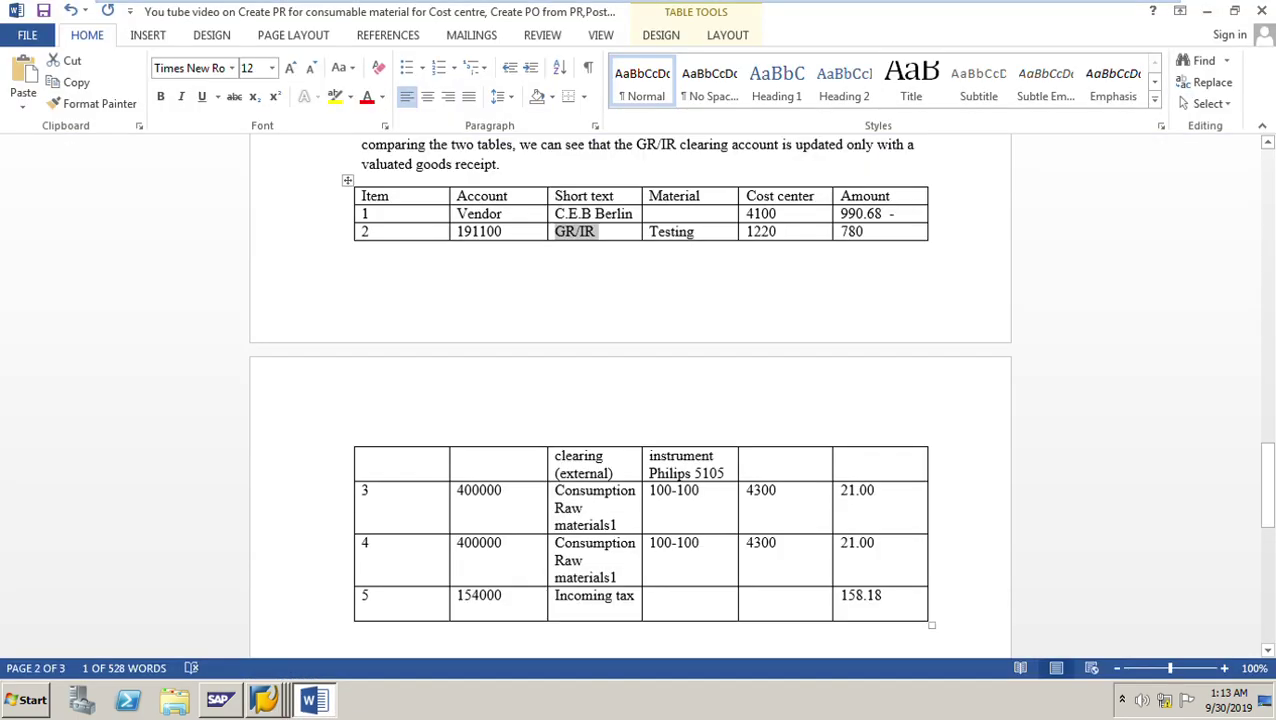
click(502, 214)
key(BackSpace)
key(BackSpace)
key(BackSpace)
key(BackSpace)
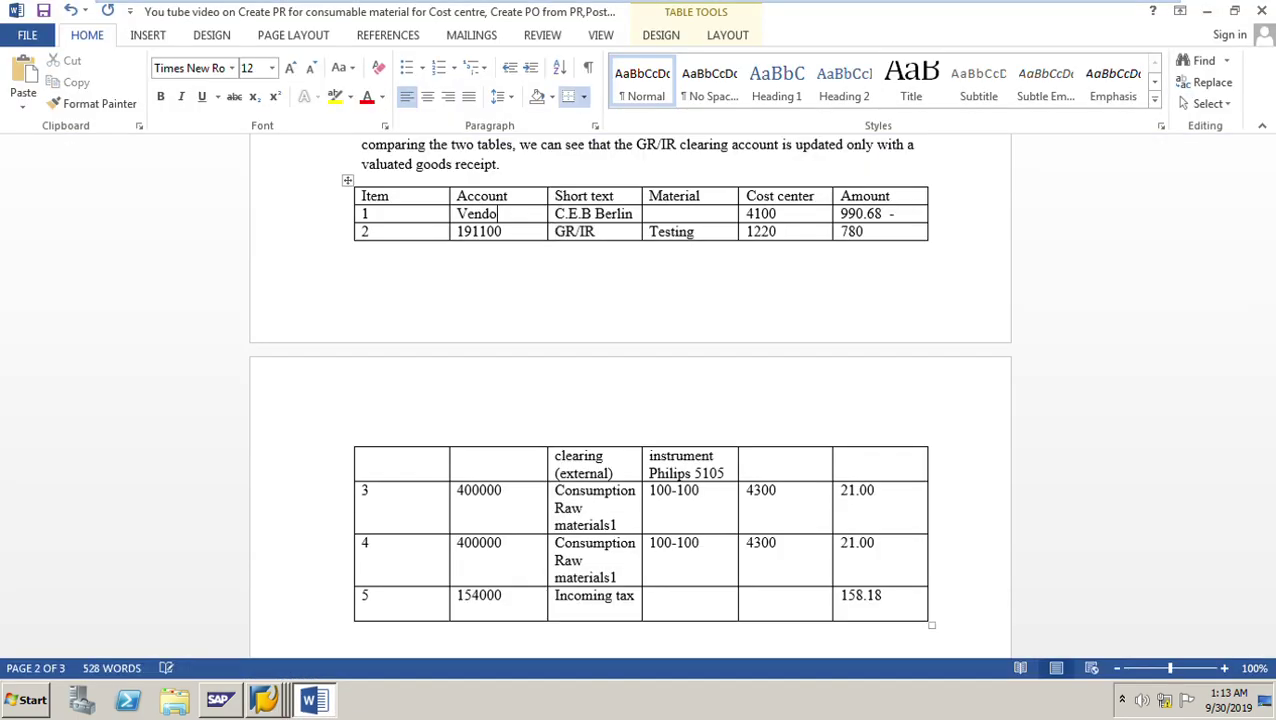
key(BackSpace)
key(BackSpace)
text(1000)
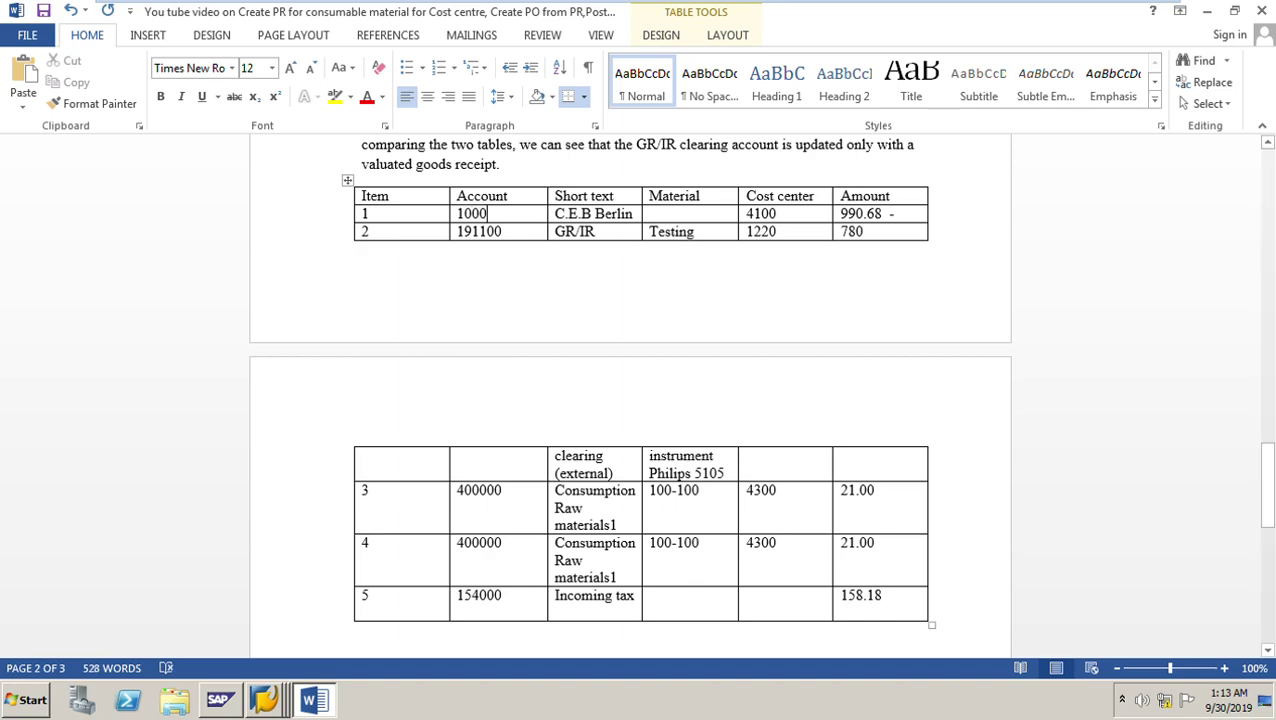
Step: Compare the goods received/invoice received line of the SAP accounting document with row 2 of the Word postings table
key(alt+Tab)
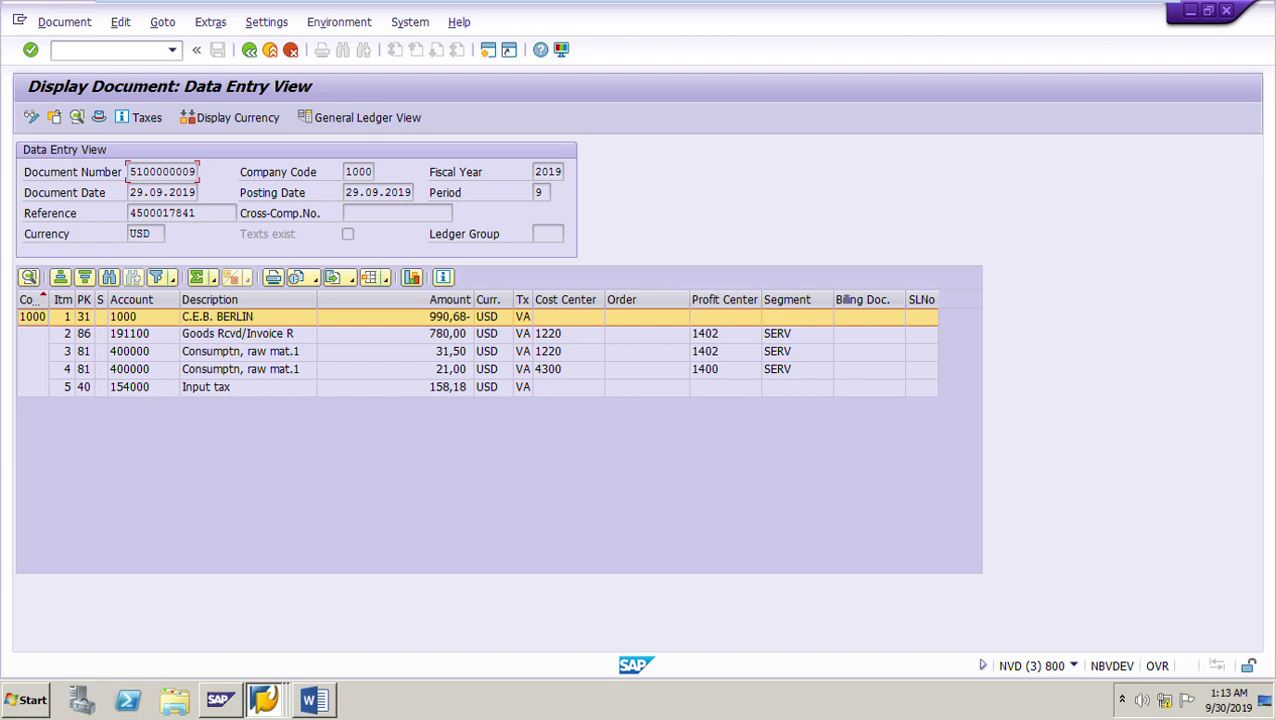
click(33, 335)
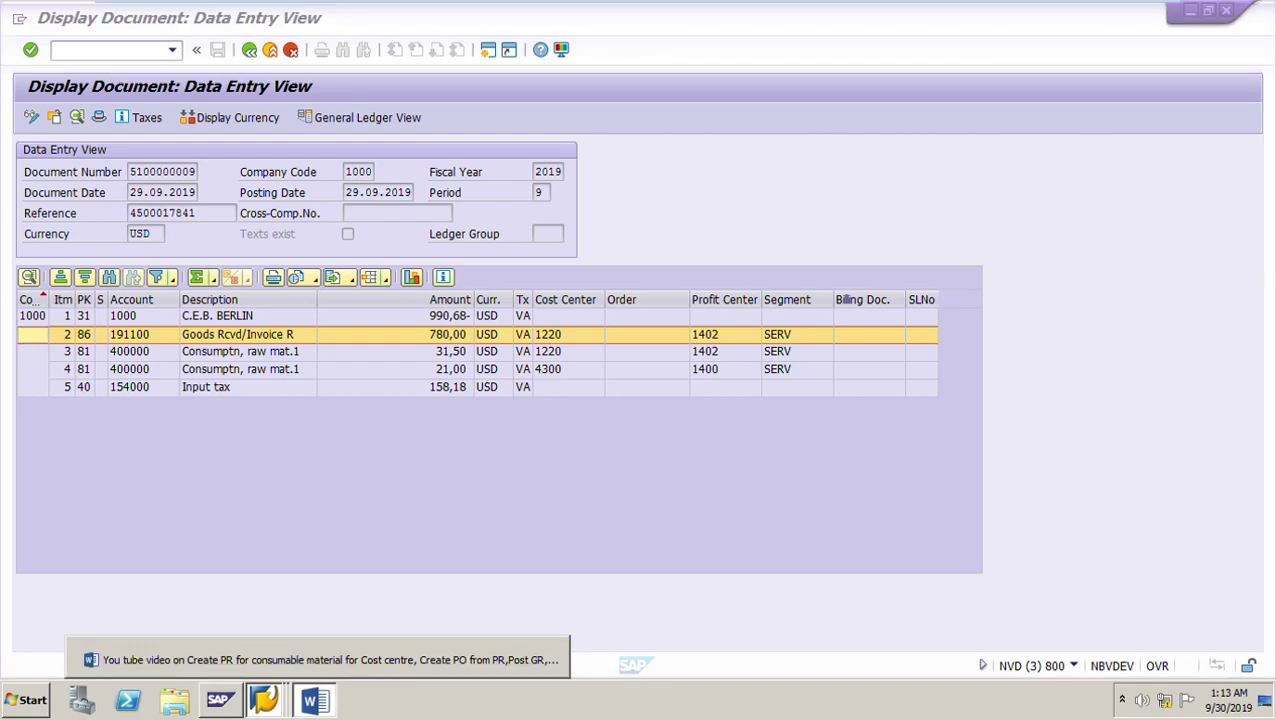
click(312, 699)
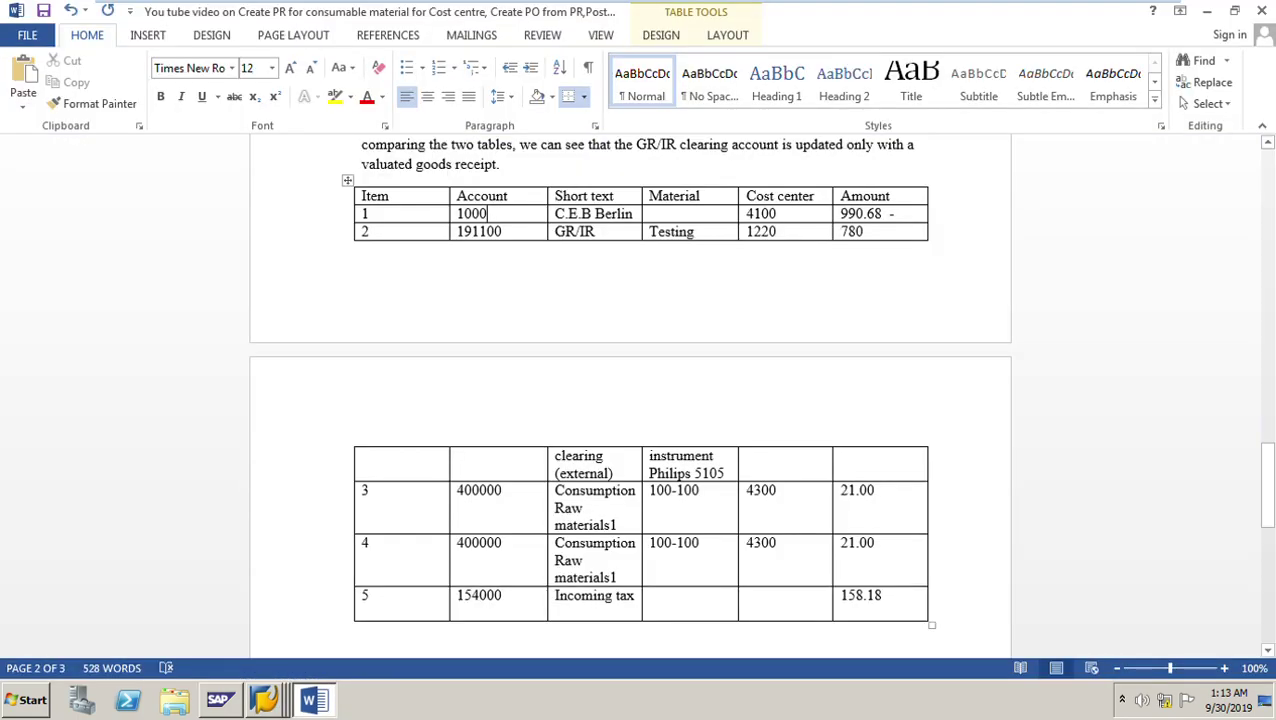
click(358, 232)
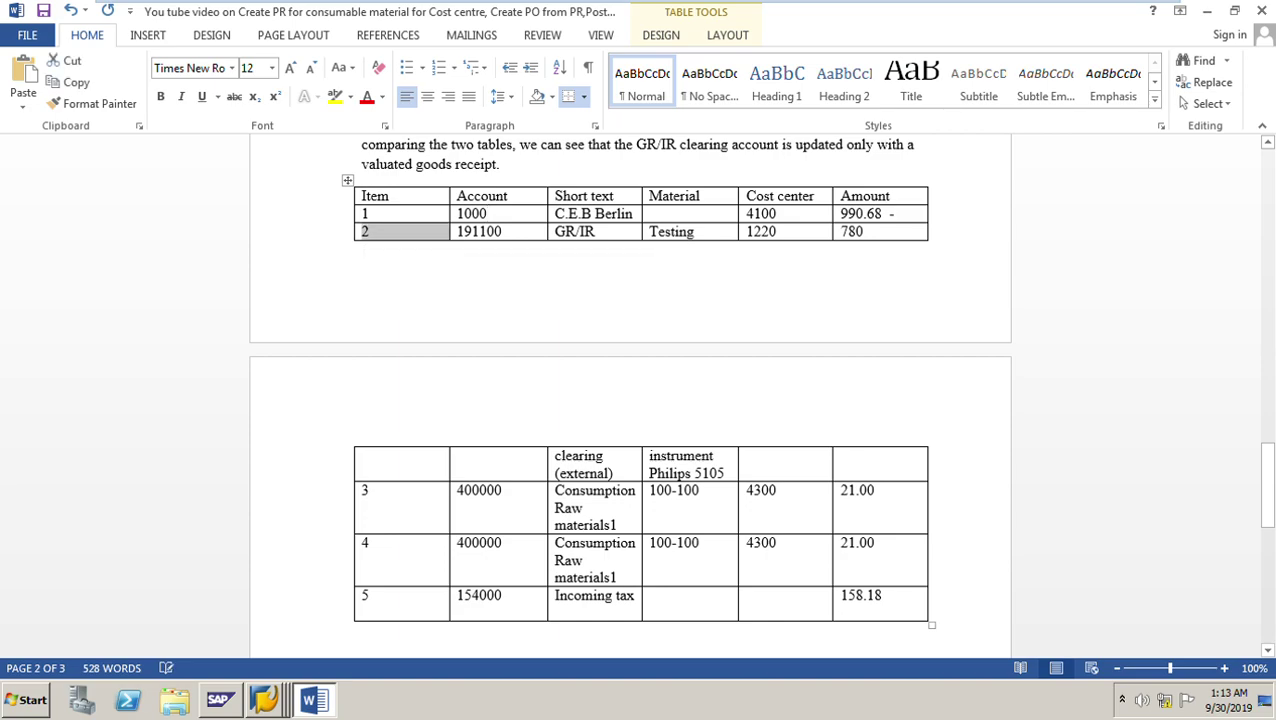
click(372, 232)
drag(371, 232, 866, 232)
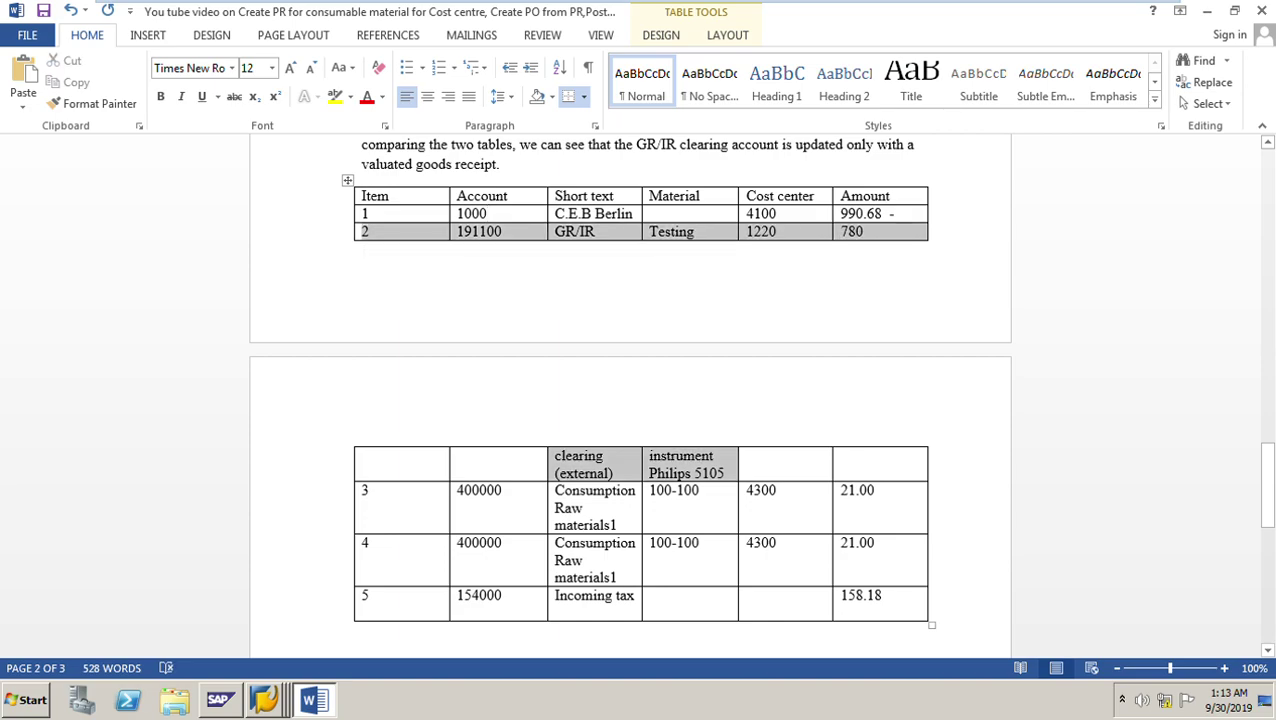
key(Right)
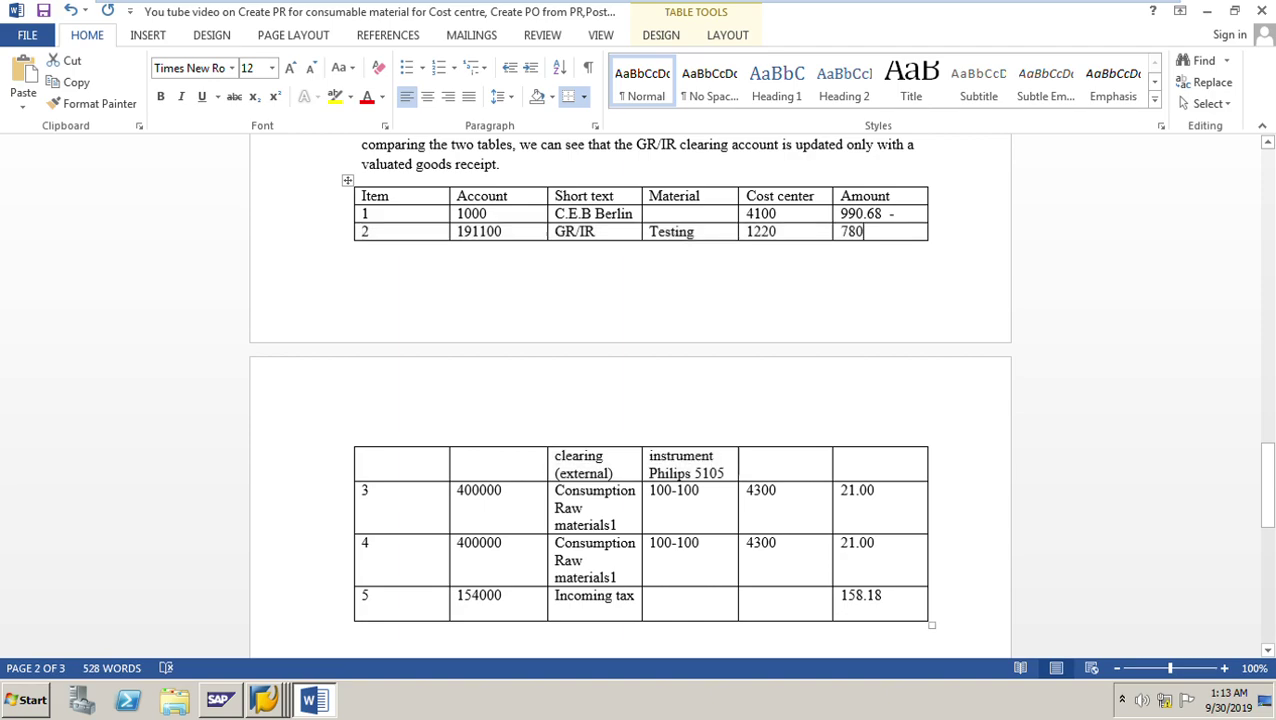
drag(366, 232, 862, 232)
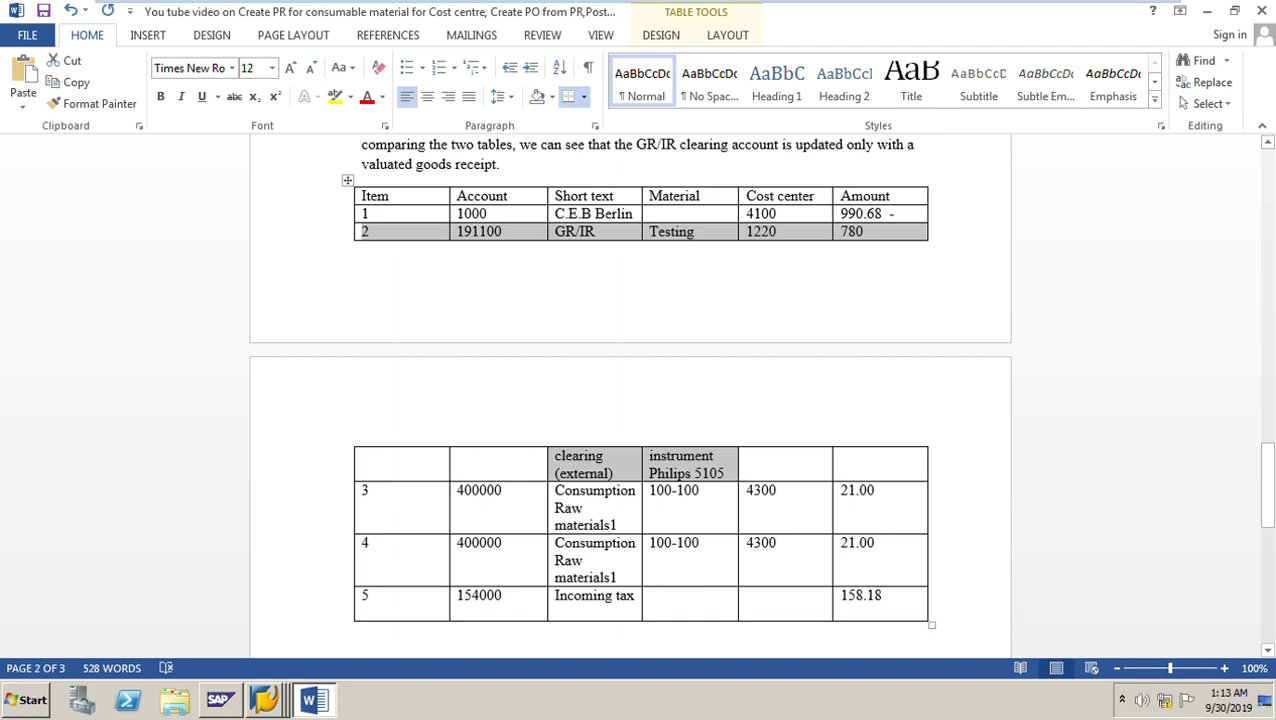
Step: Compare the raw material consumption line, item 3, of the SAP accounting document with row 3 of the Word postings table
key(alt+Tab)
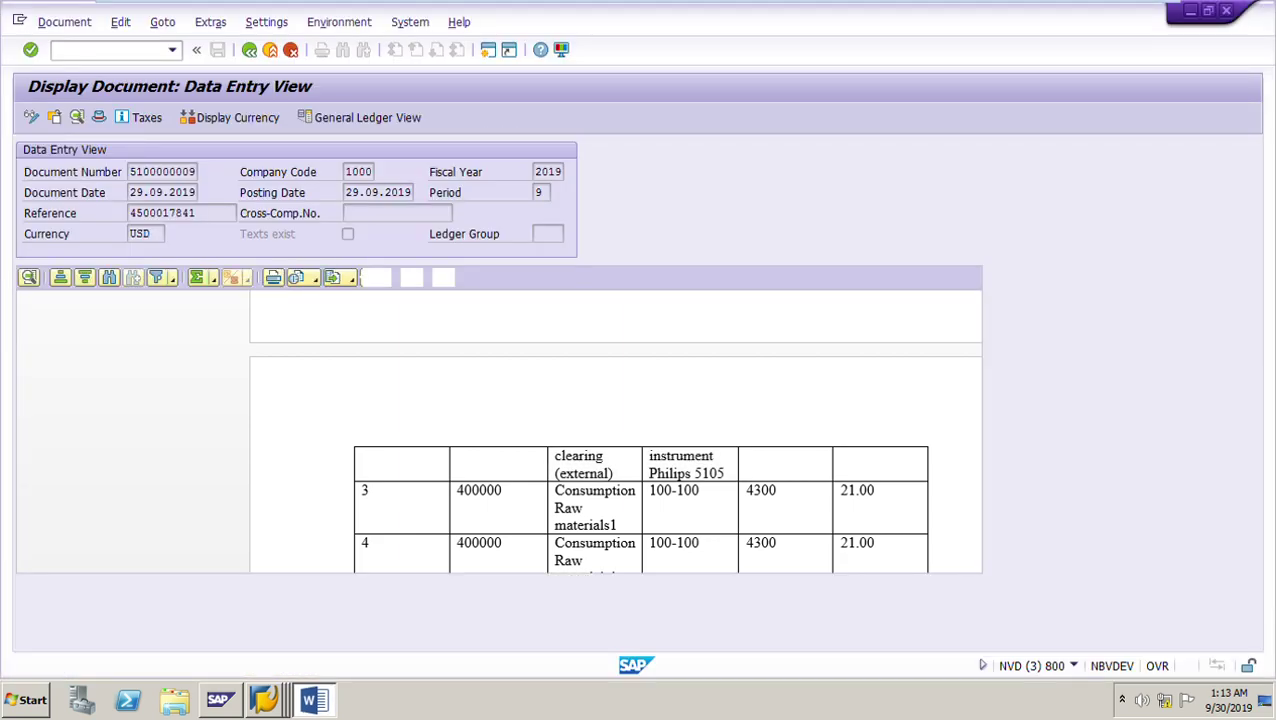
key(Down)
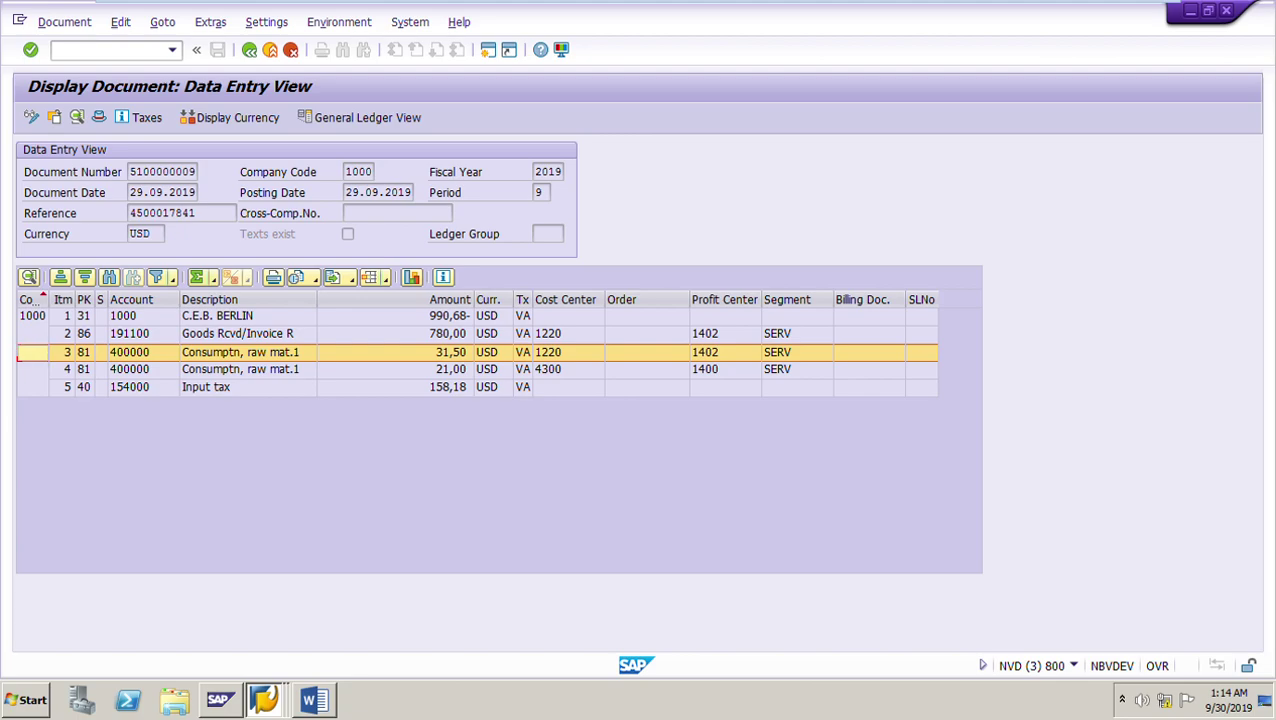
key(alt+Tab)
click(370, 491)
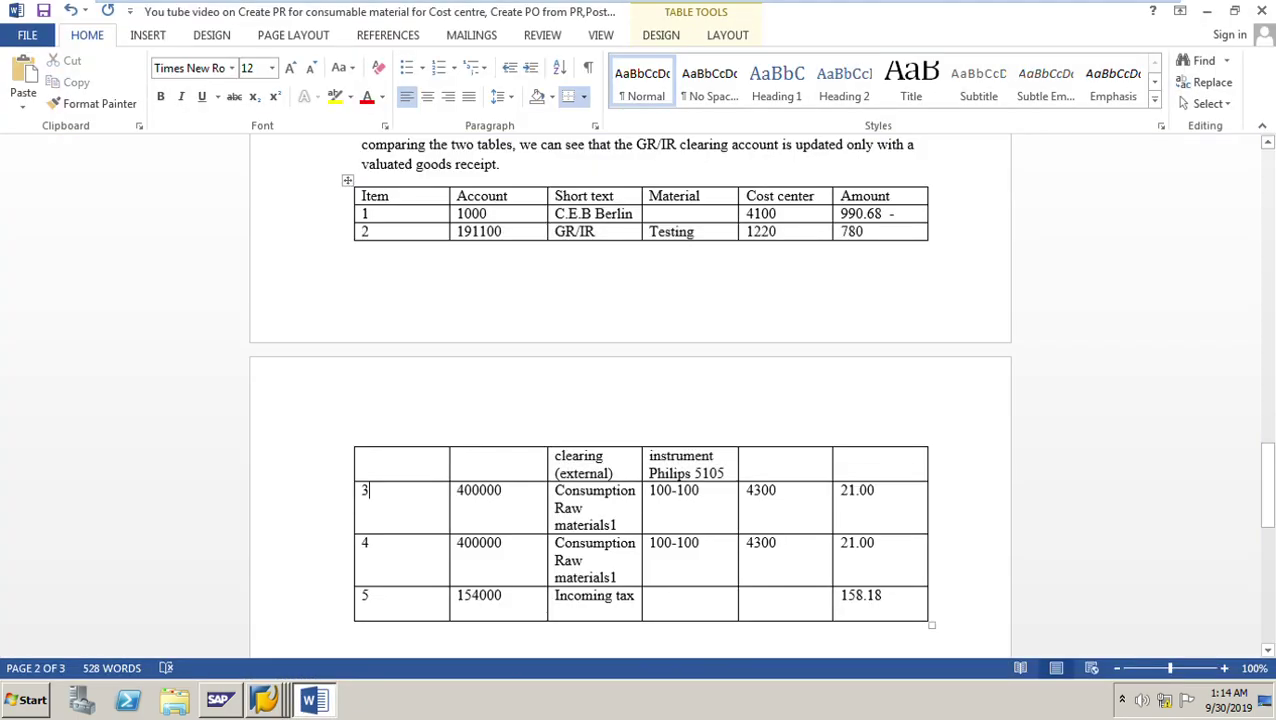
double_click(370, 491)
click(370, 491)
key(shift+Right)
key(shift+Right)
key(shift+Right)
key(shift+Right)
key(shift+Right)
key(shift+Right)
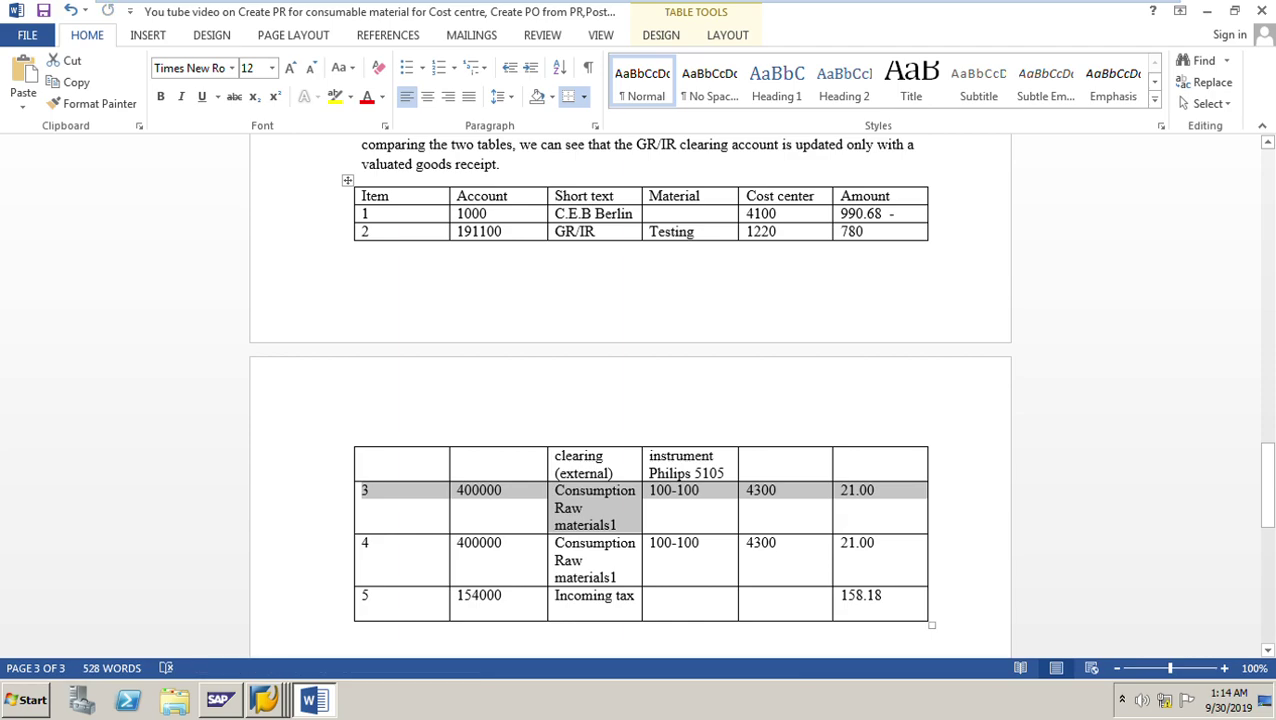
Step: In row 3 of the Word postings table, set the Cost center to 1220 and check the row's entries
drag(778, 491, 747, 491)
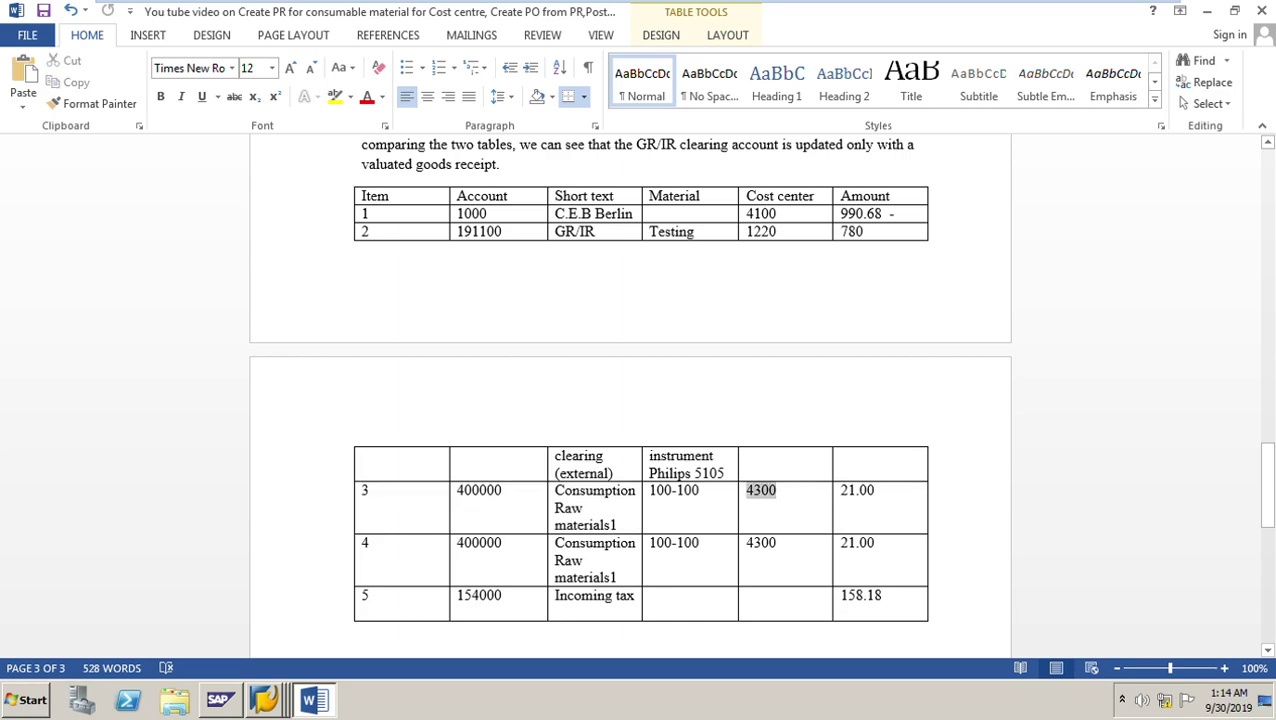
text(1220)
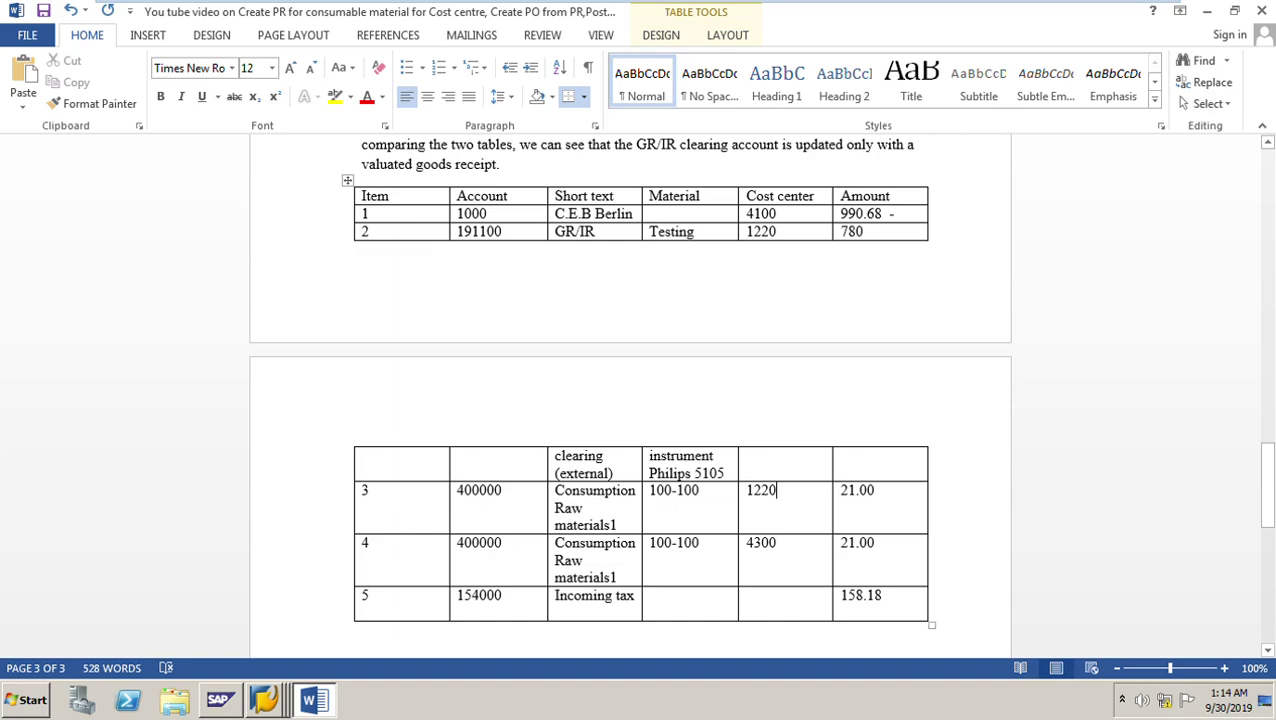
drag(840, 491, 875, 491)
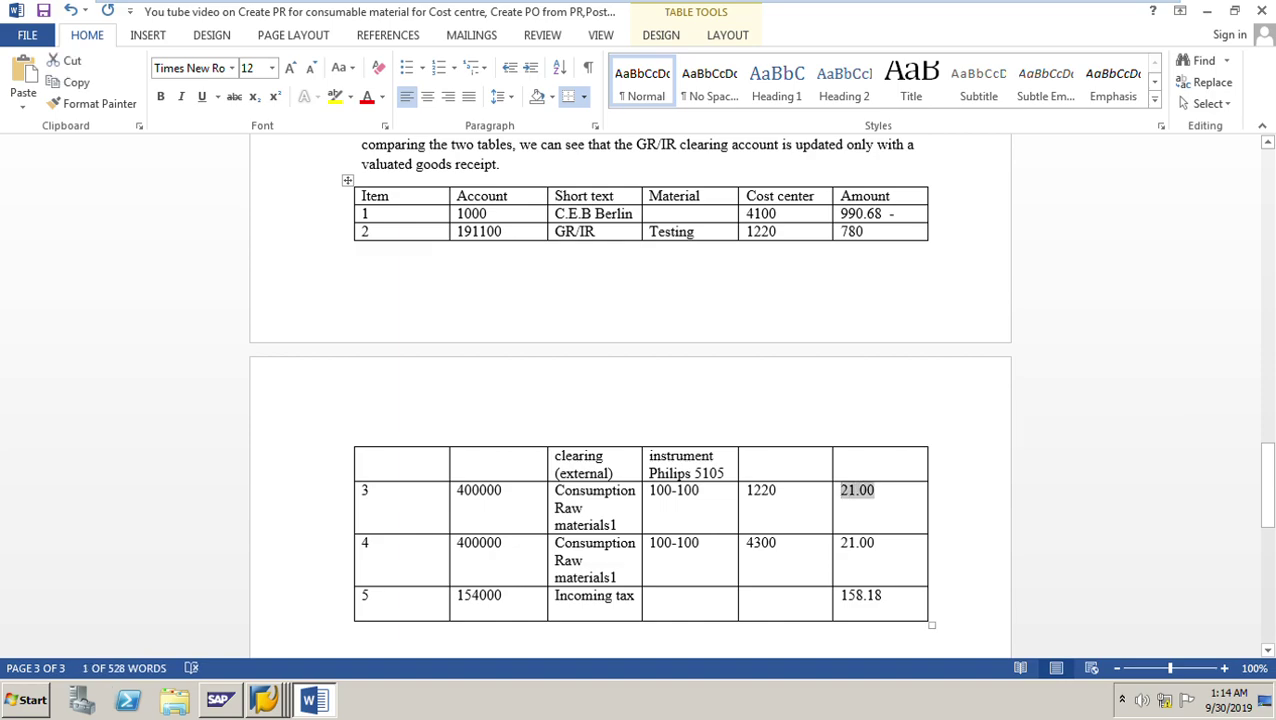
drag(368, 491, 876, 491)
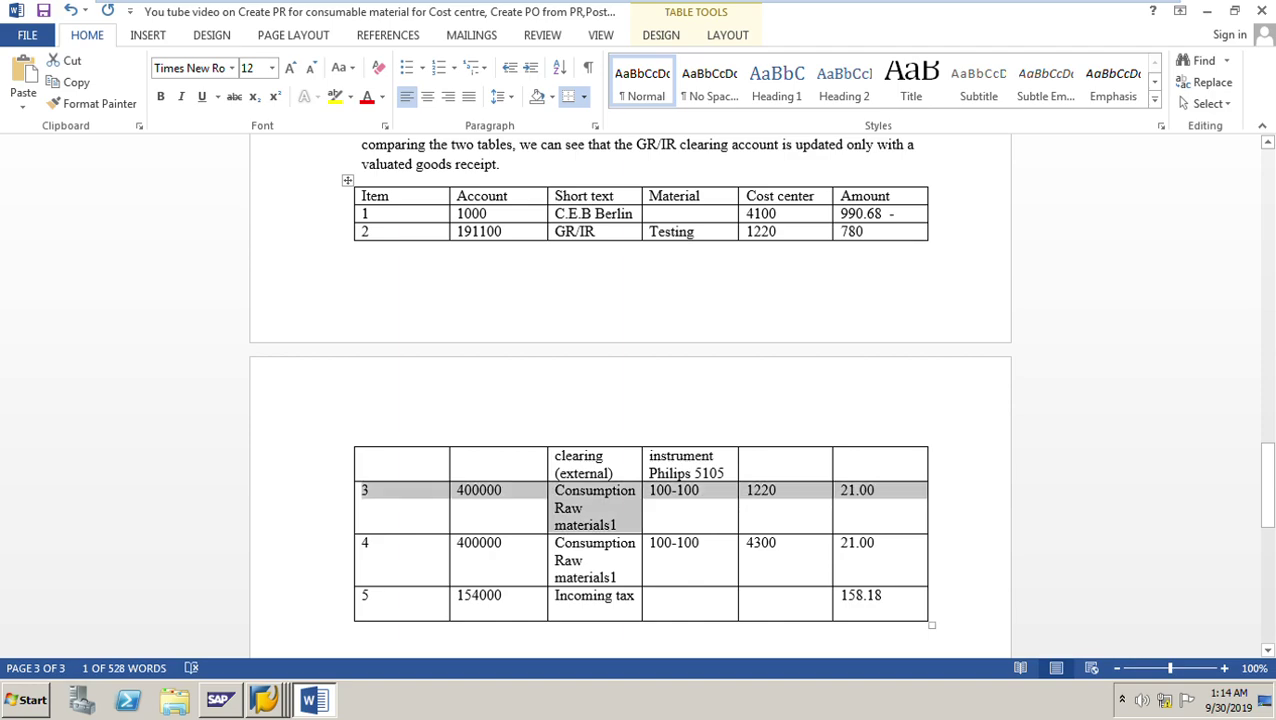
Step: Check the item 3 amount in the SAP accounting document and set the Amount in row 3 of the Word table to 31.50
click(369, 543)
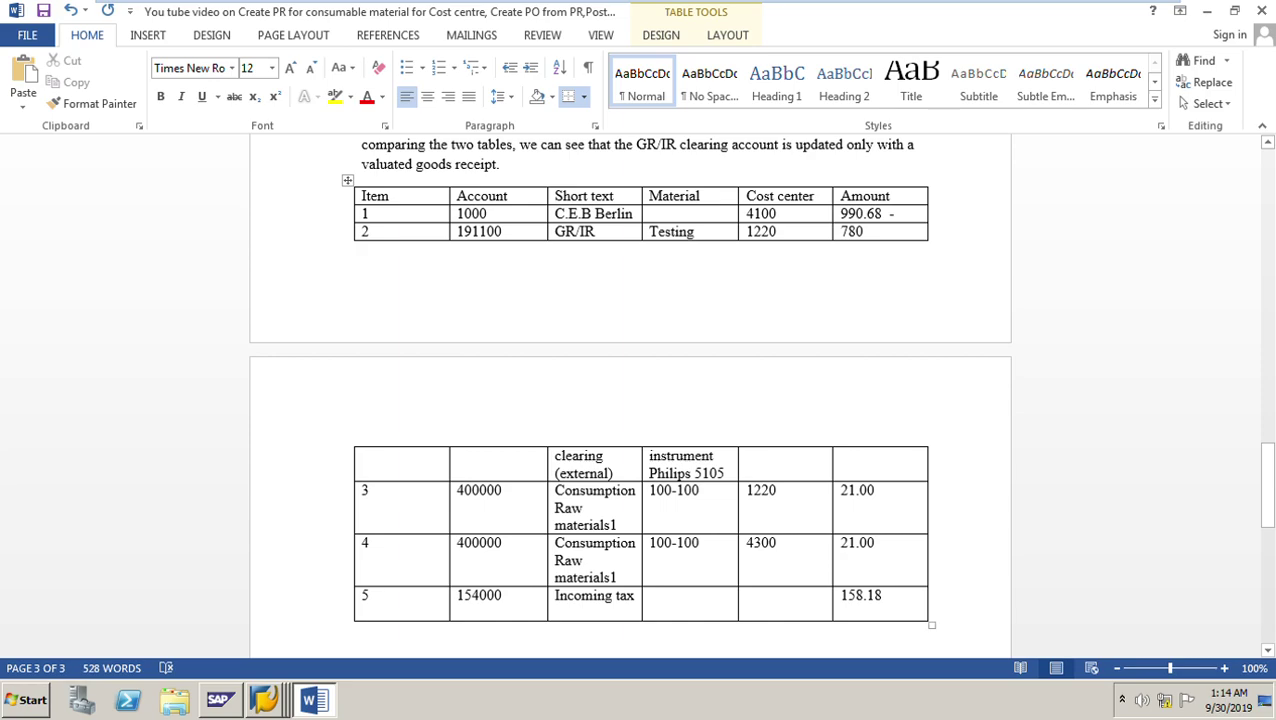
key(shift+Right)
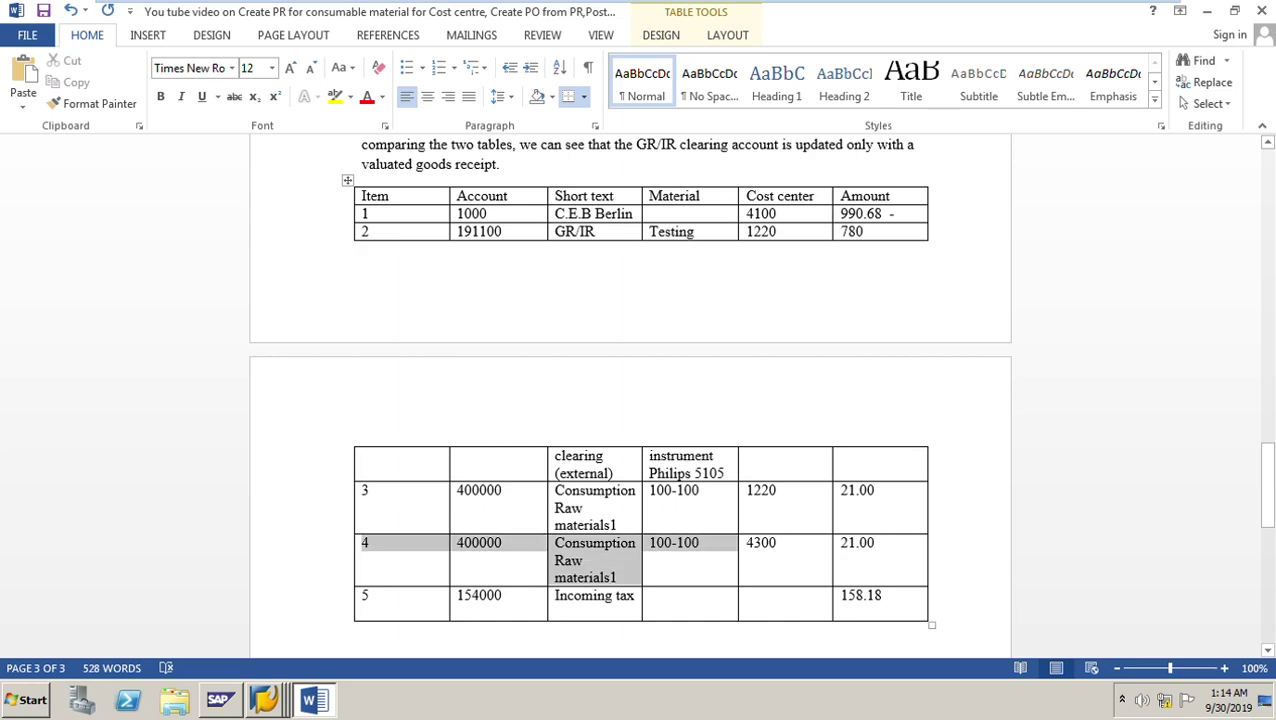
key(shift+Right)
key(shift+Right)
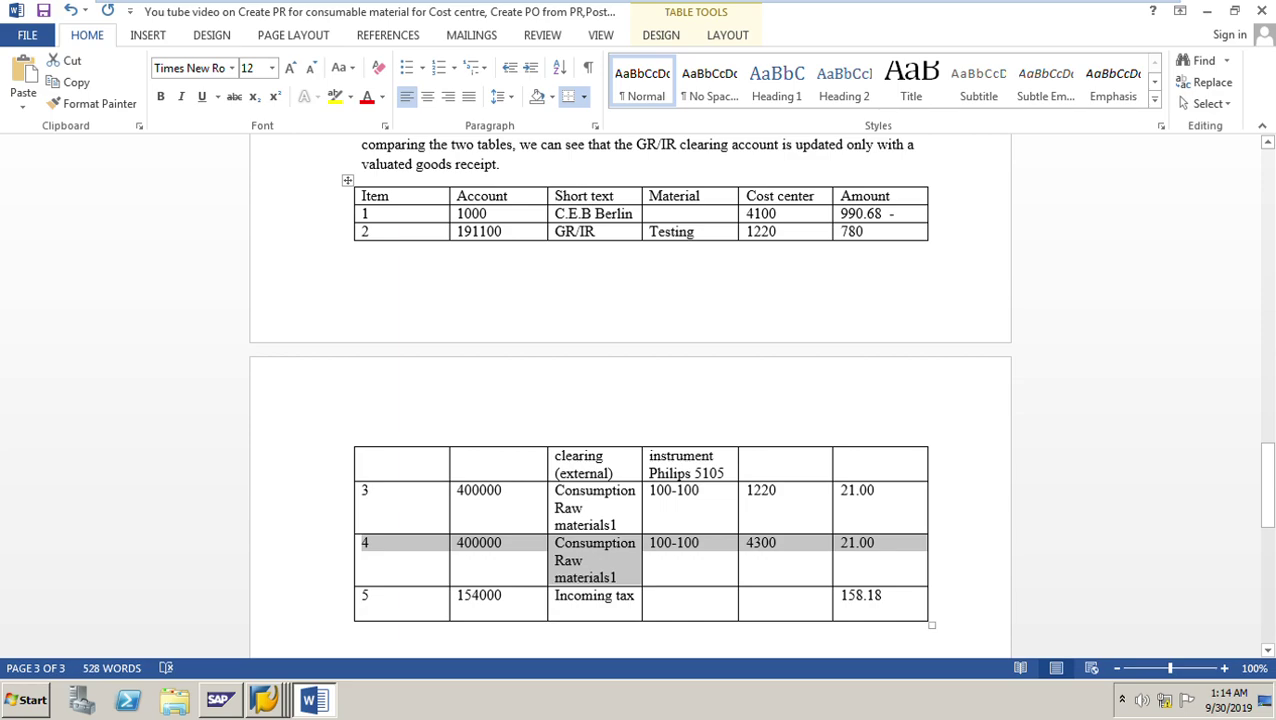
key(alt+Tab)
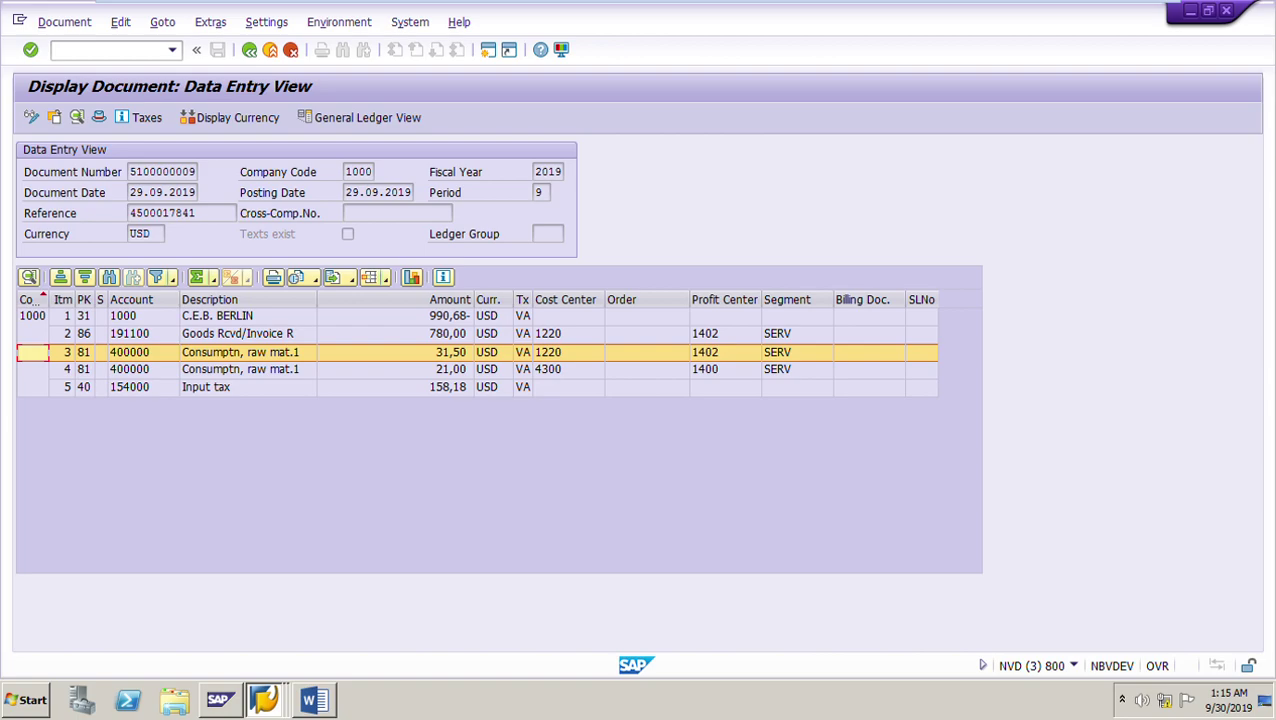
key(alt+Tab)
drag(875, 490, 839, 490)
text(31.50)
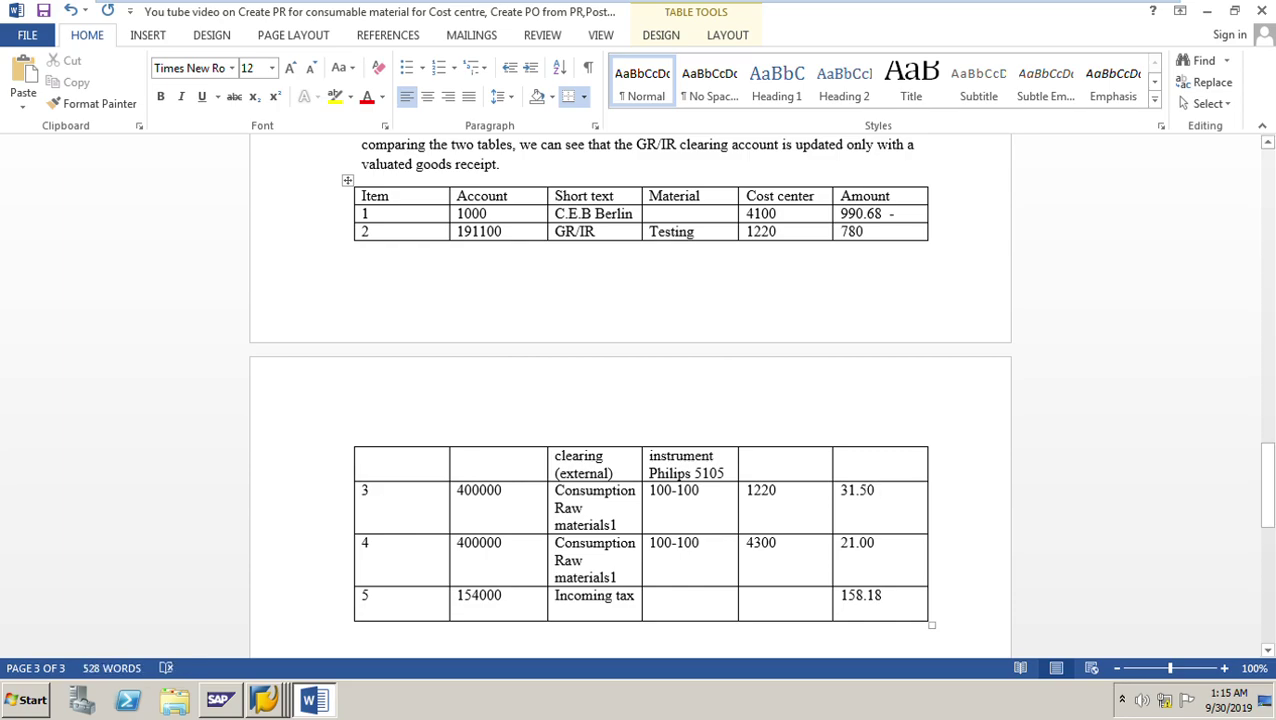
Step: Highlight all of row 3 in the Word postings table to review its account, material, cost center and amount
key(shift+Left)
key(shift+Left)
key(shift+Left)
key(shift+Left)
key(shift+Left)
key(shift+Left)
key(shift+Left)
key(shift+Left)
key(shift+Left)
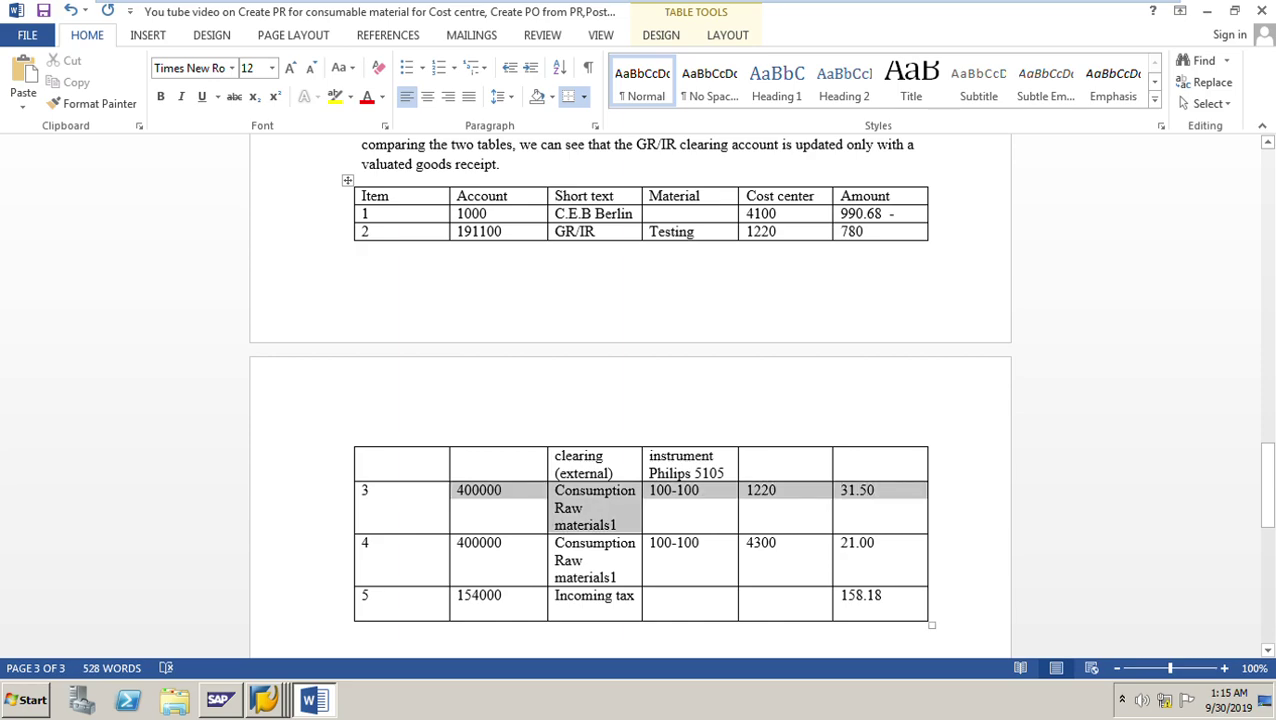
key(shift+Left)
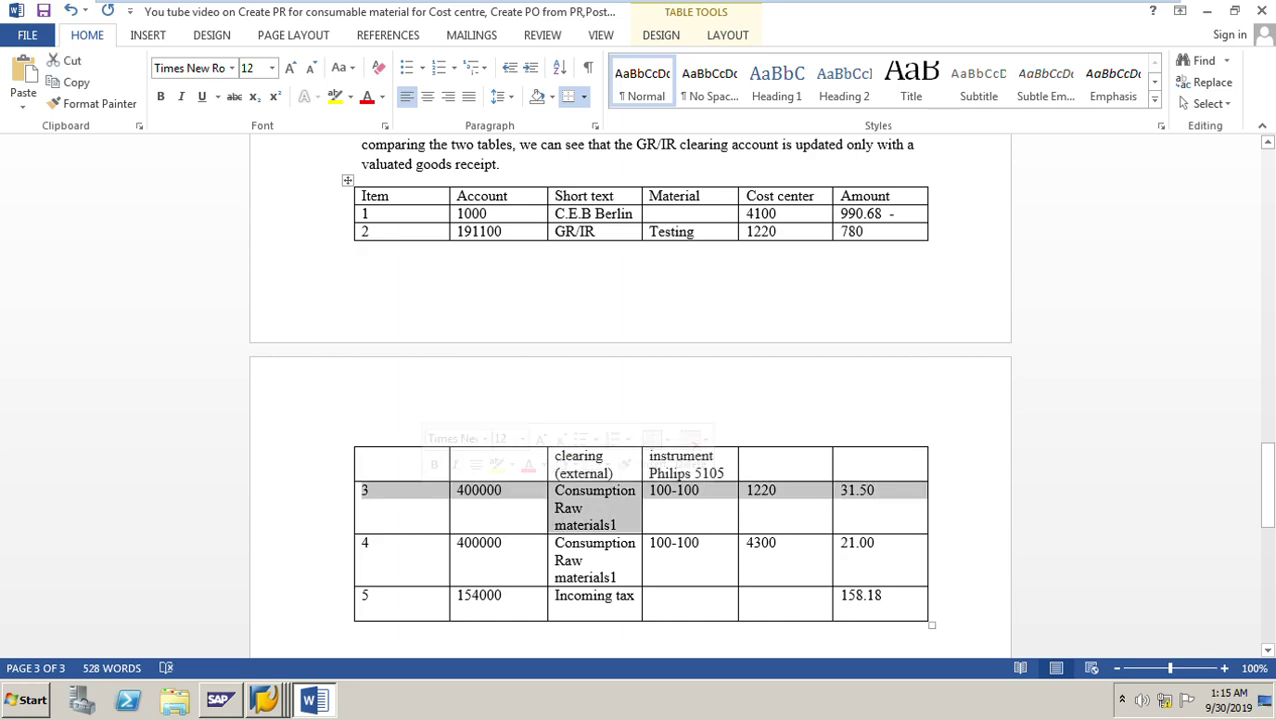
Step: Compare row 4 of the Word postings table with the raw material consumption line, item 4, of the SAP accounting document
click(370, 543)
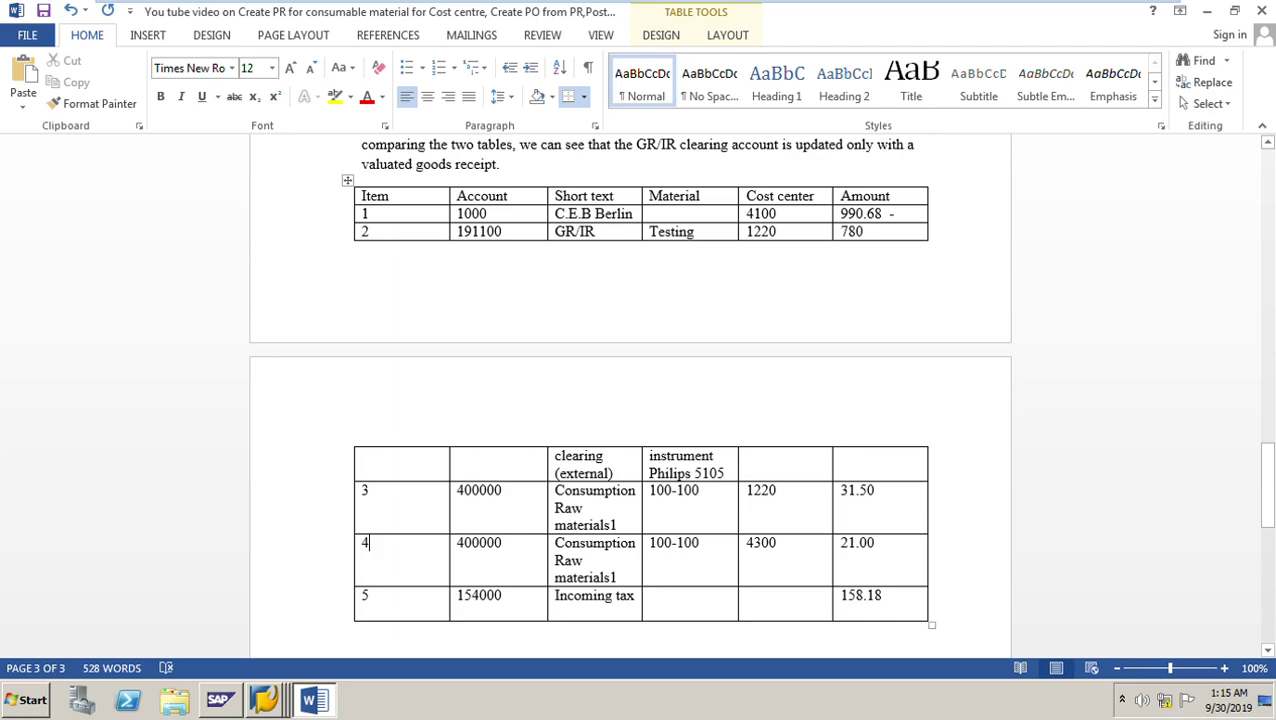
drag(370, 543, 903, 547)
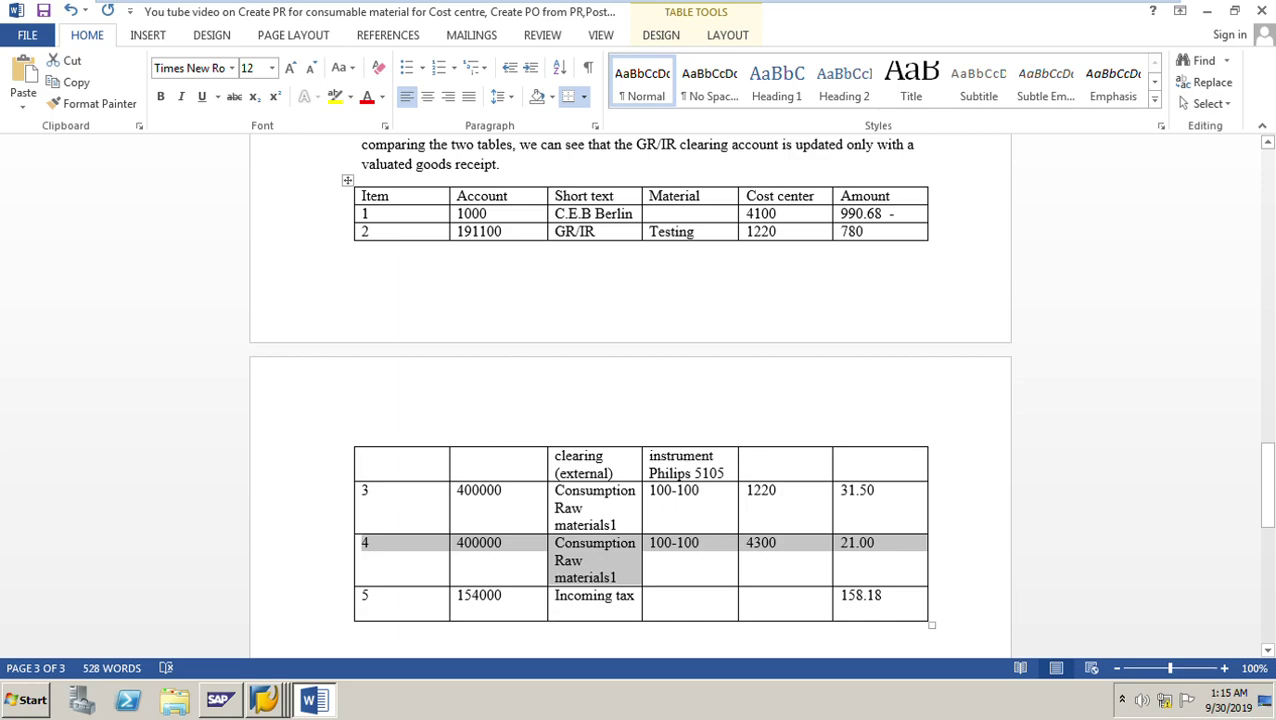
key(alt+Tab)
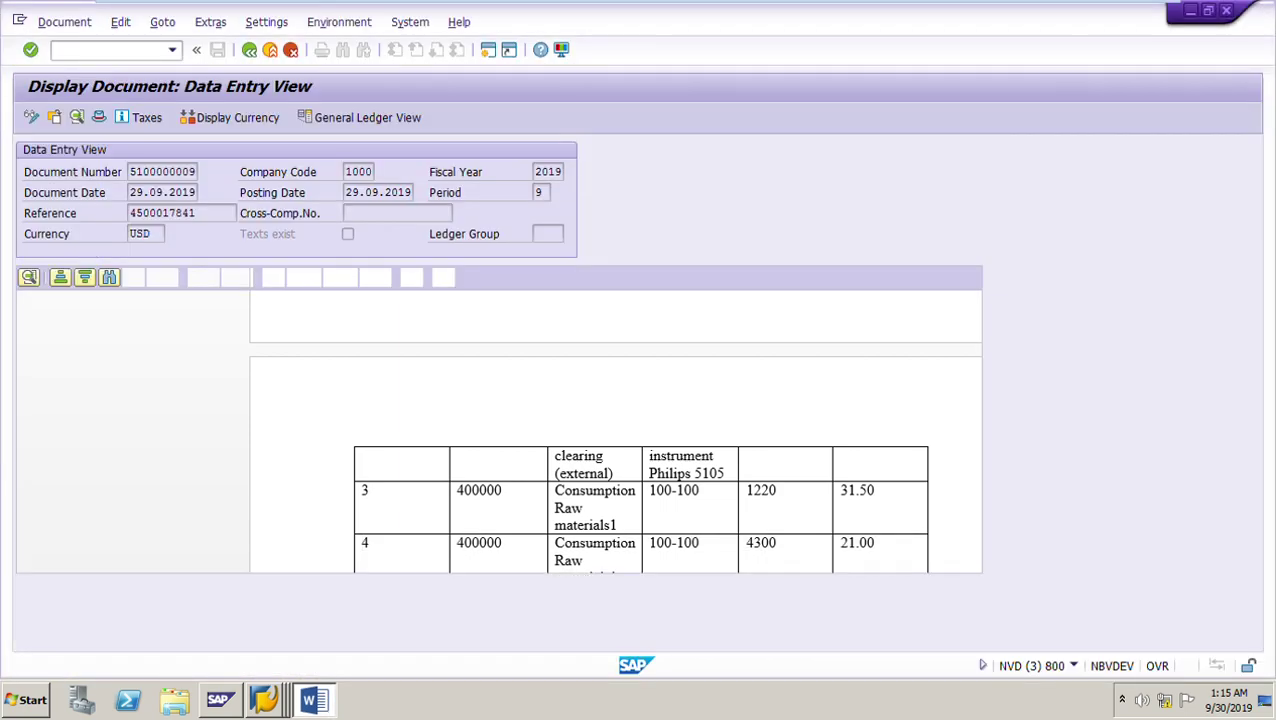
click(248, 370)
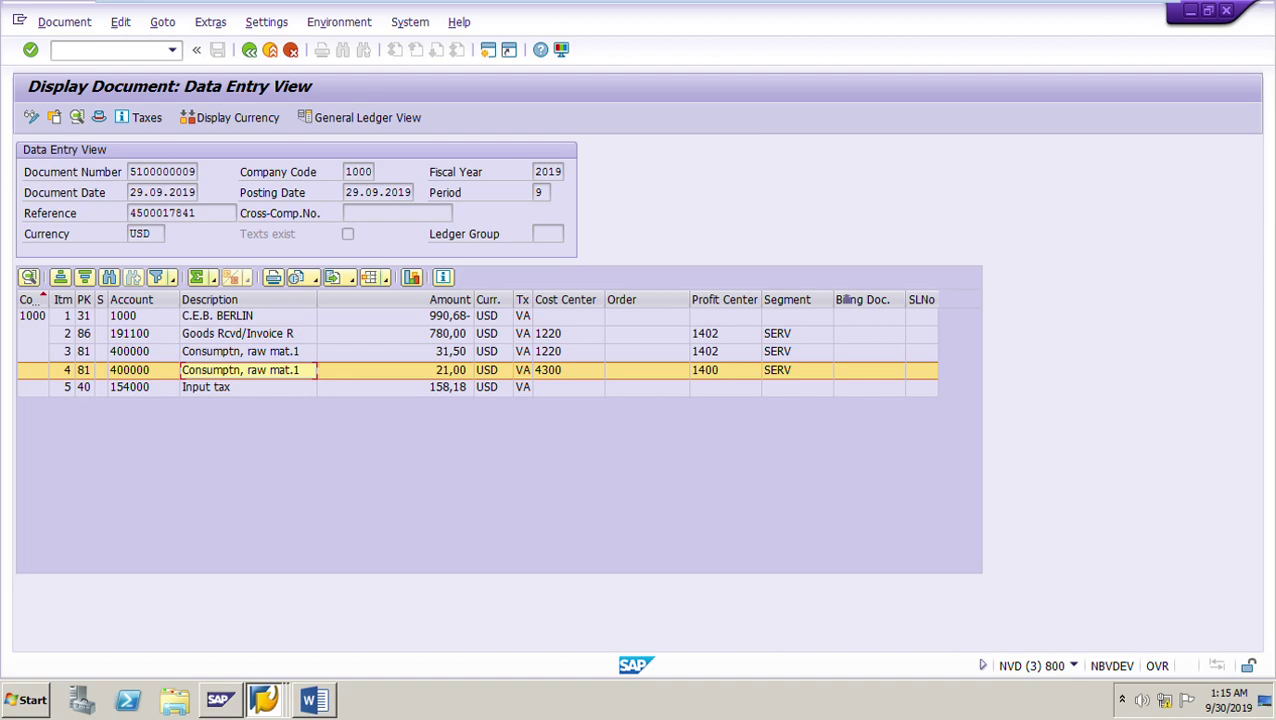
Step: Compare the input tax line, item 5, of the SAP accounting document with row 5 of the Word postings table
click(248, 388)
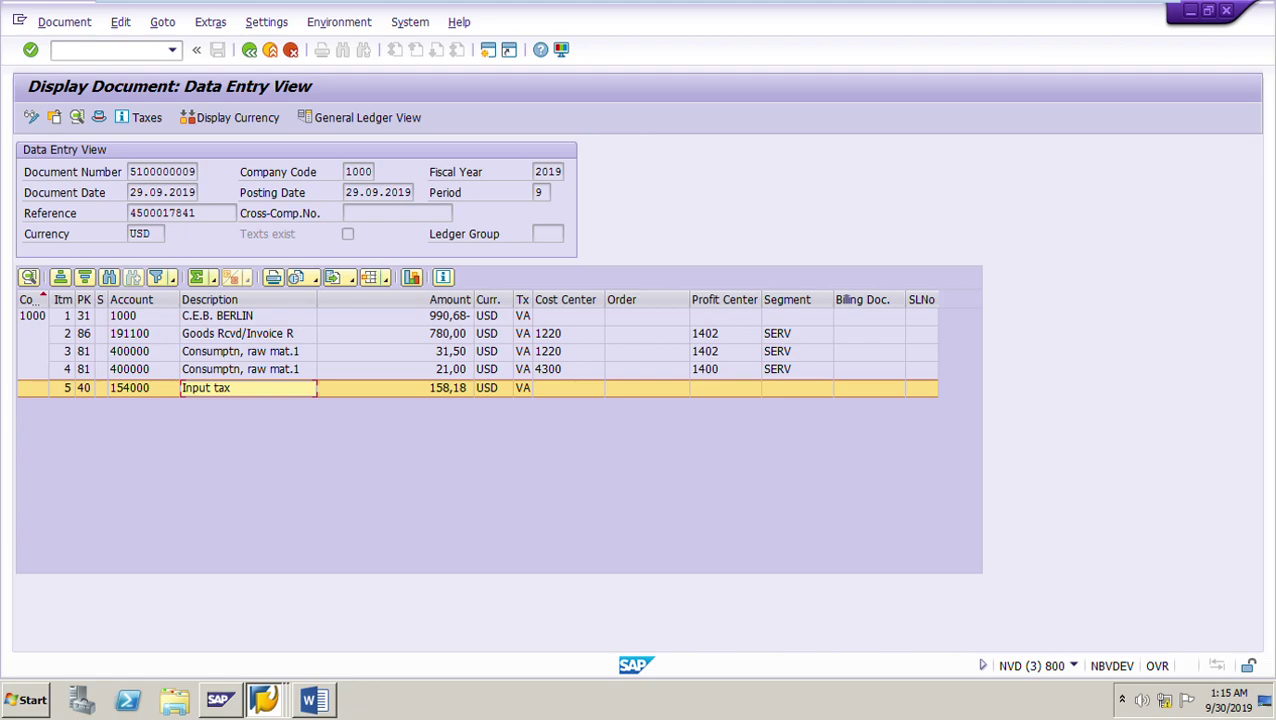
key(alt+Tab)
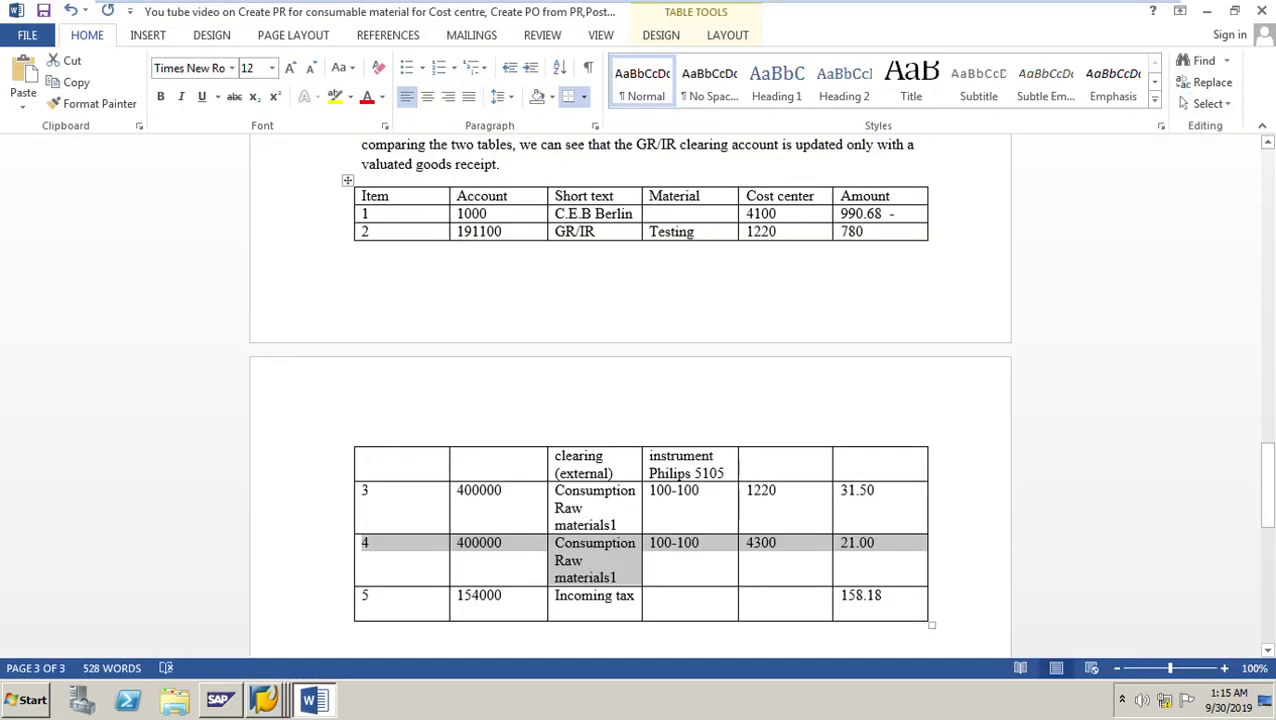
click(472, 595)
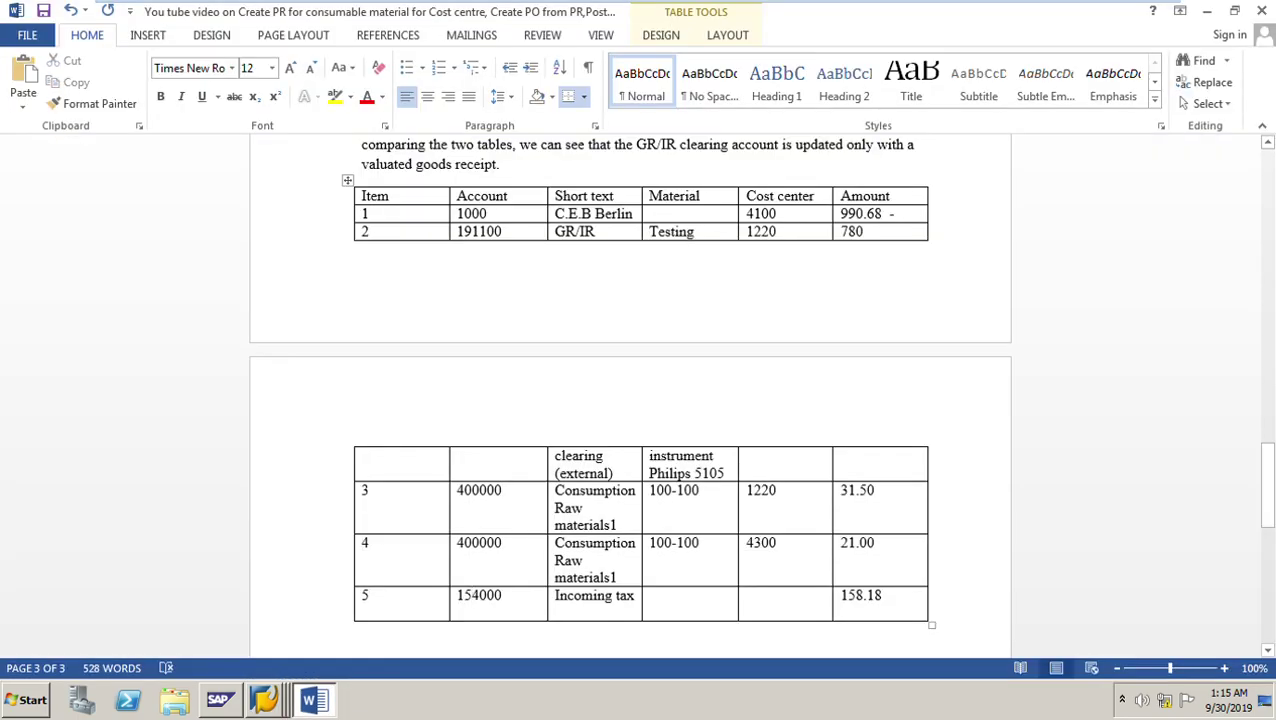
drag(363, 596, 882, 596)
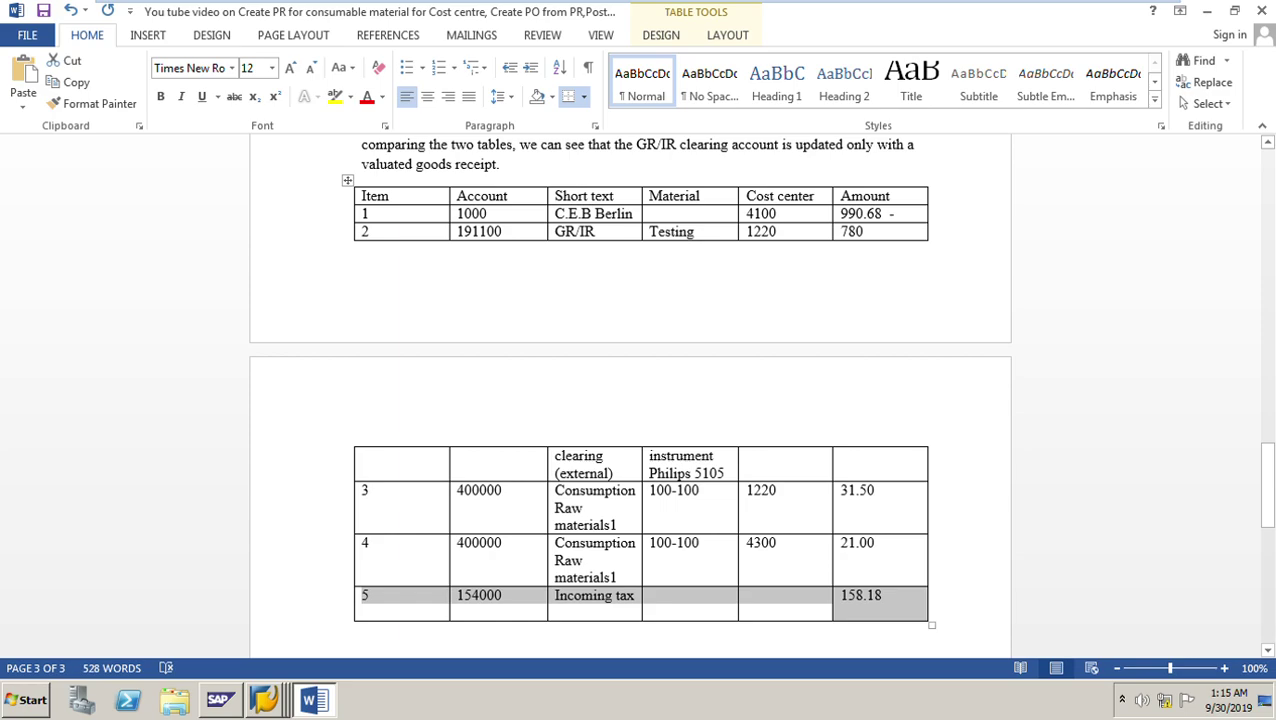
Step: Review the Word exercise from its beginning through to the postings table, and return to the accounting document in SAP
scroll(630, 400, down, 4)
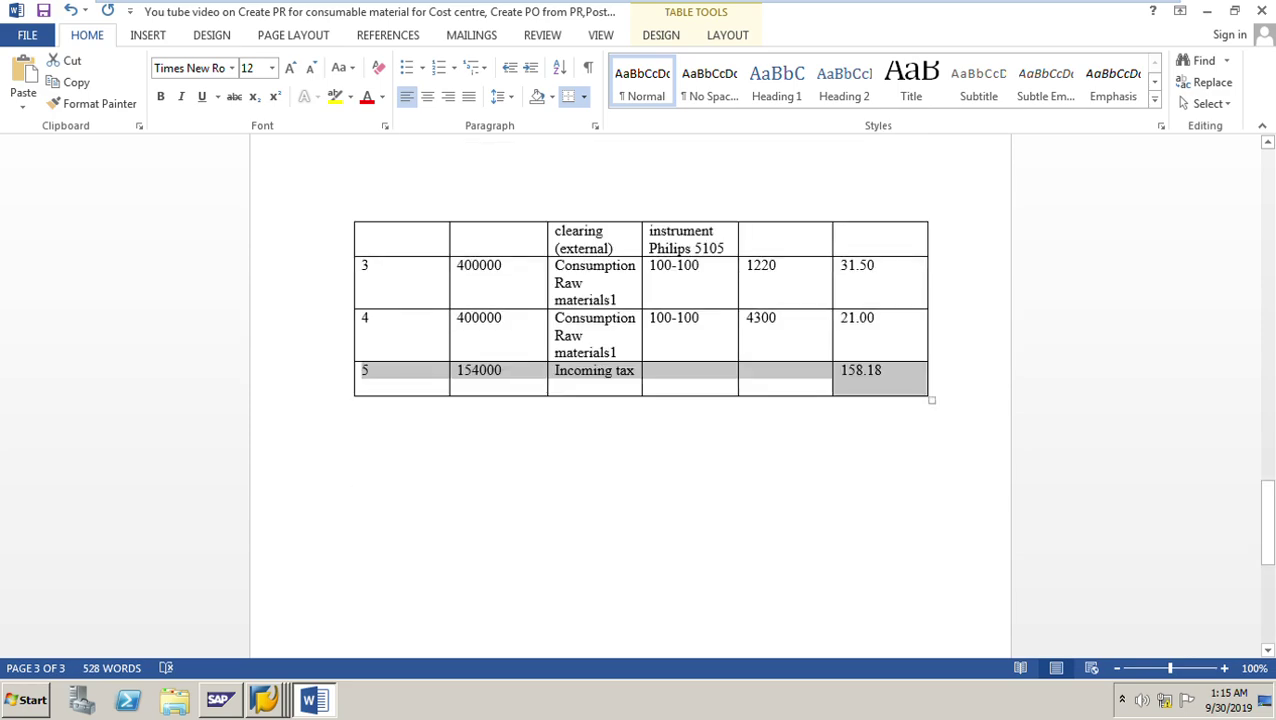
scroll(630, 400, up, 13)
scroll(630, 400, up, 12)
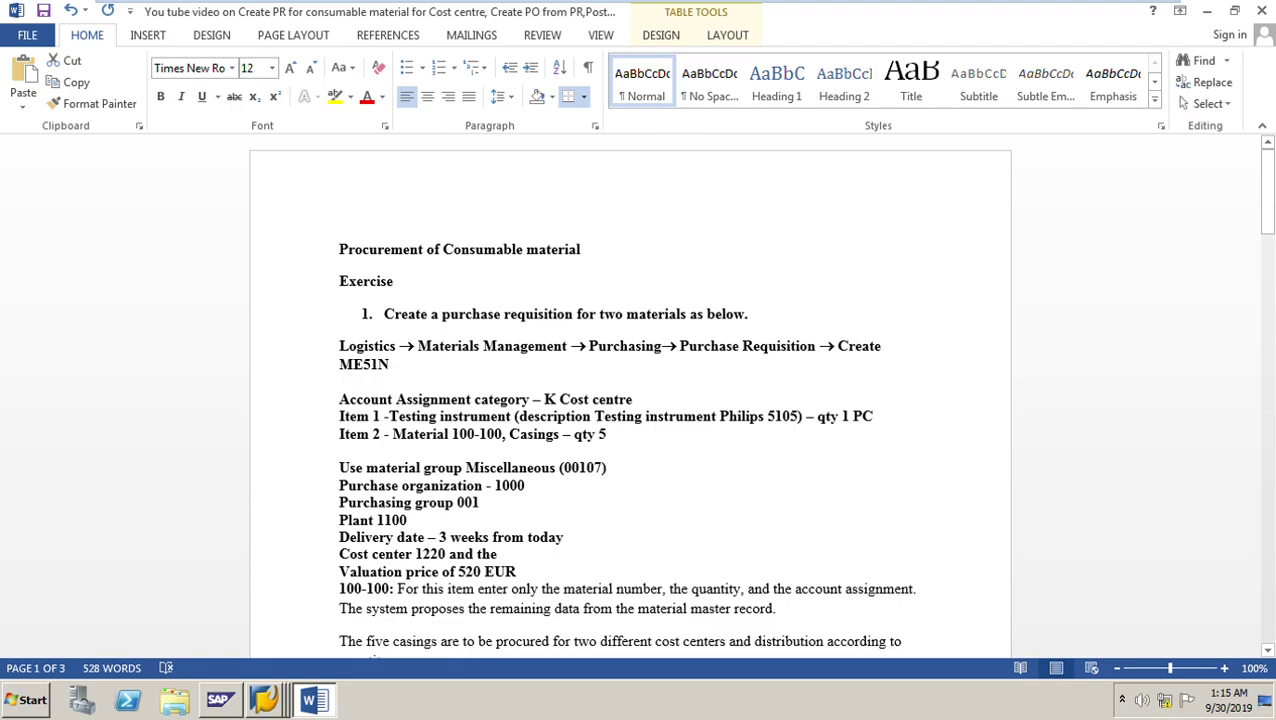
scroll(630, 400, down, 20)
scroll(630, 400, down, 15)
scroll(630, 400, up, 8)
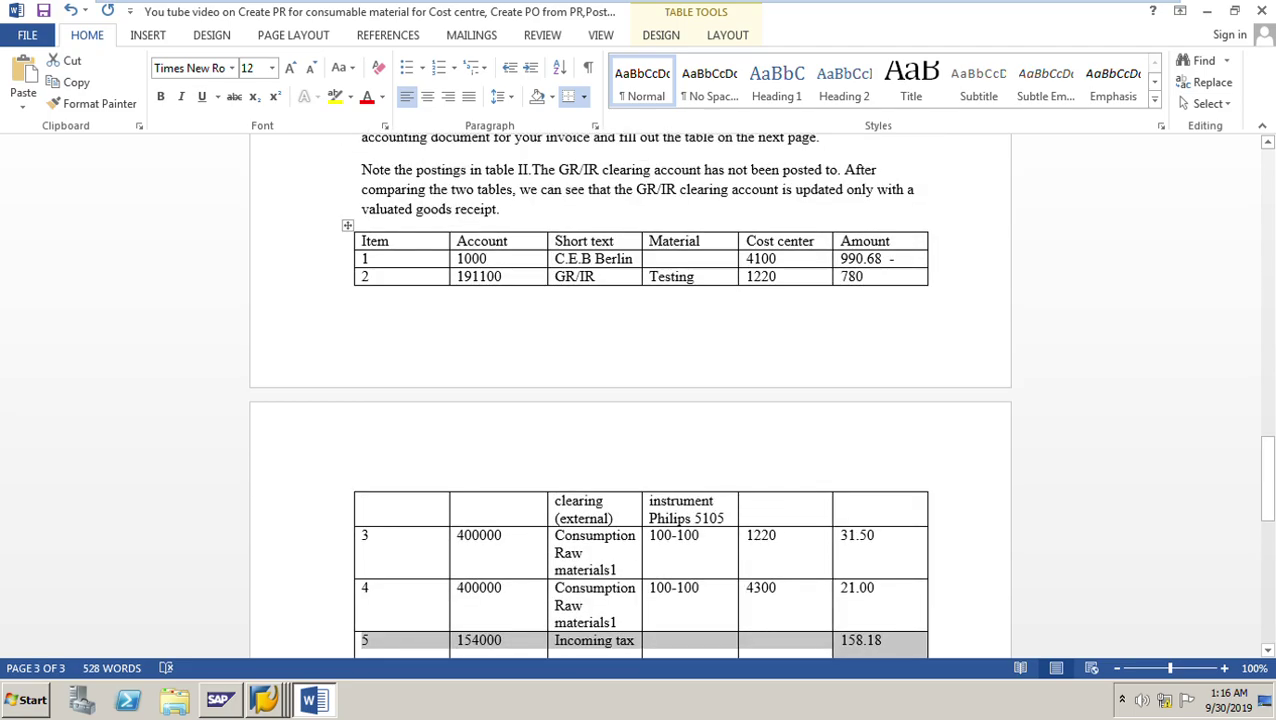
scroll(630, 400, down, 2)
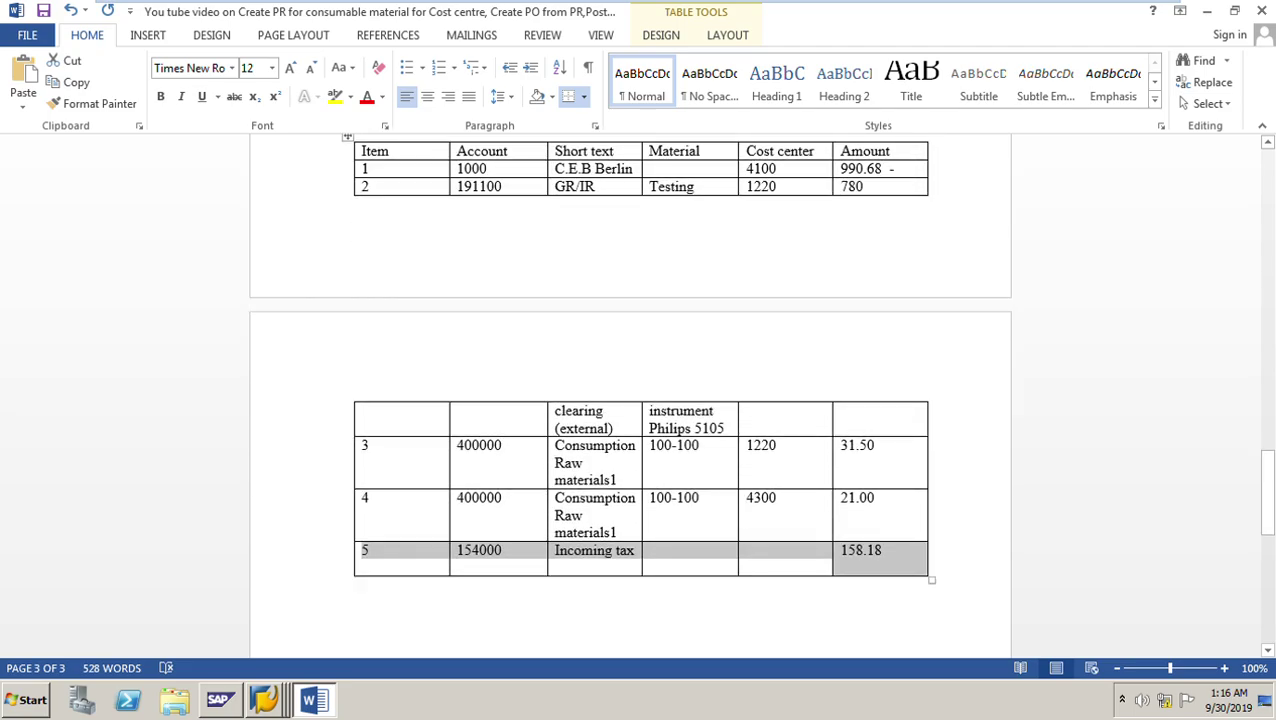
scroll(630, 400, up, 1)
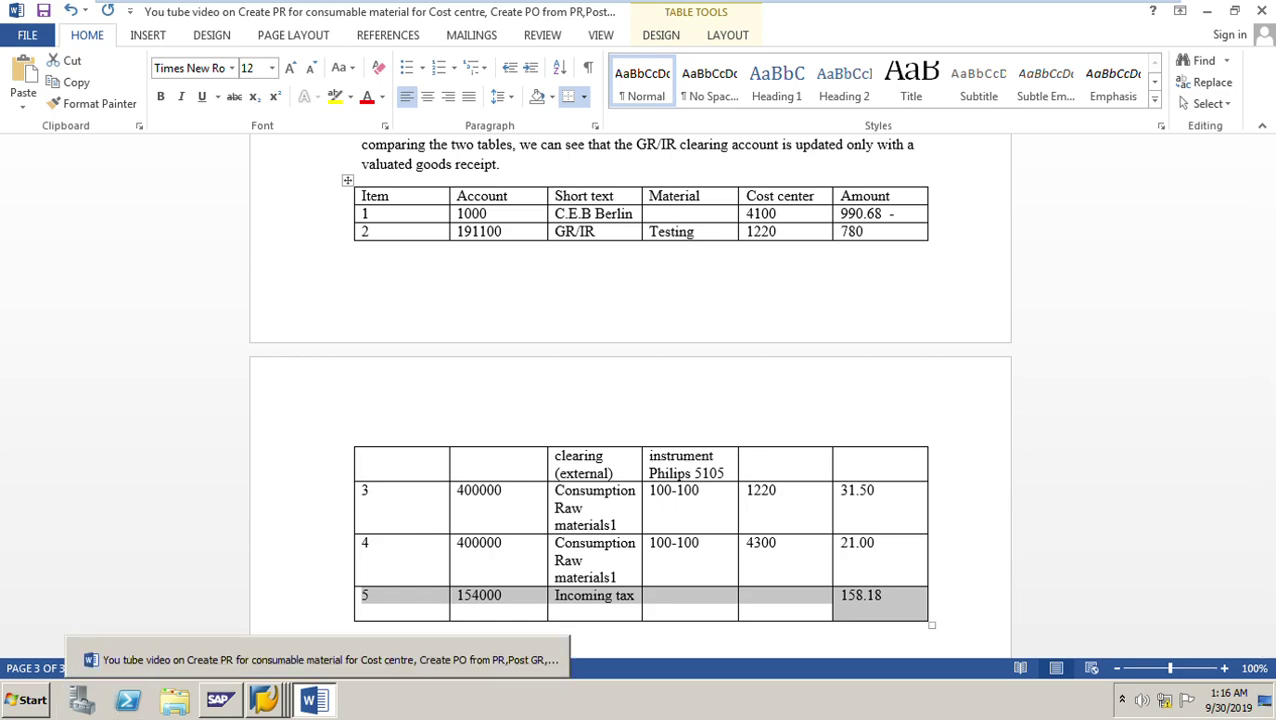
click(264, 700)
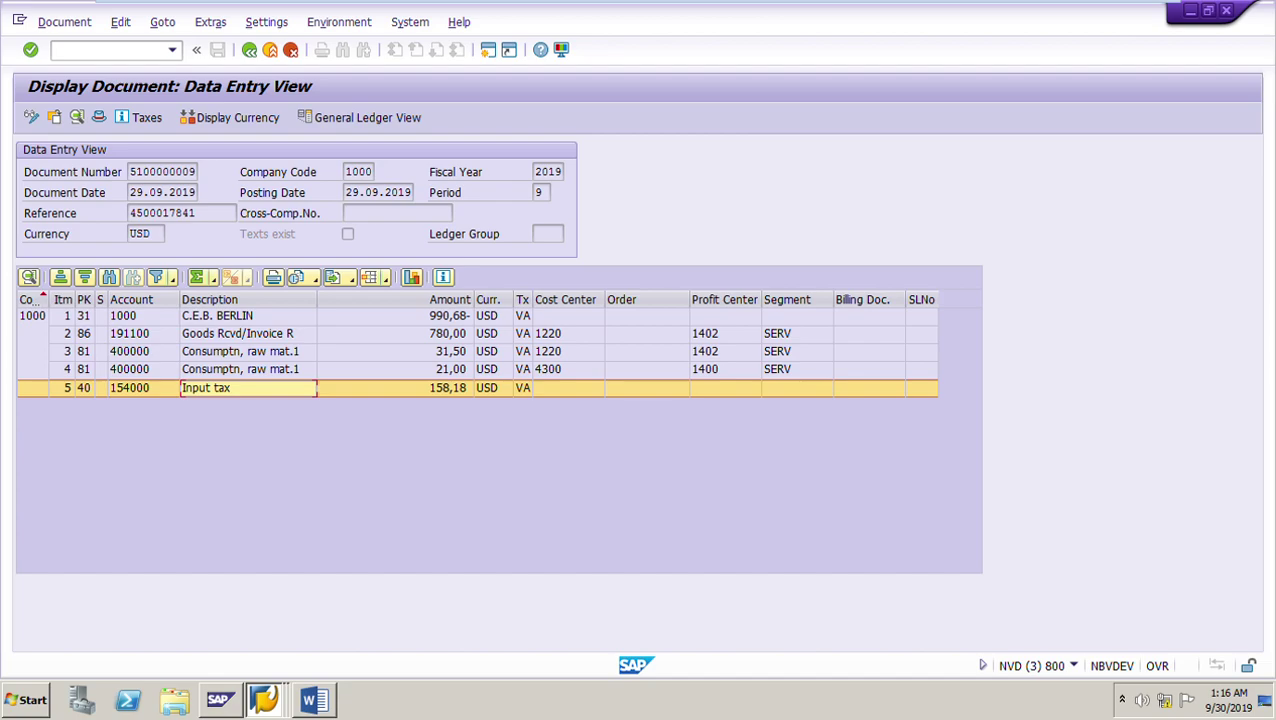